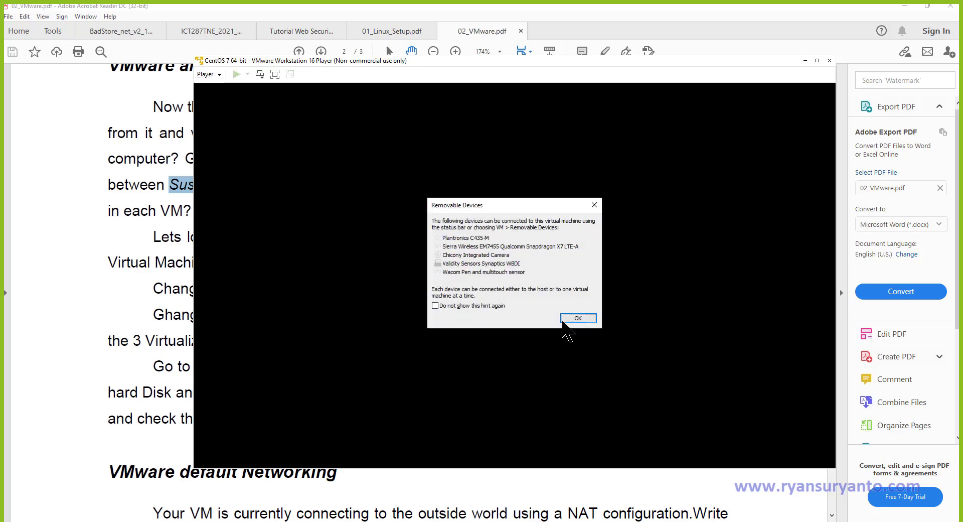
# Permanently turn off the Removable Devices hint and dismiss it.
pyautogui.click(442, 306)
pyautogui.click(578, 319)
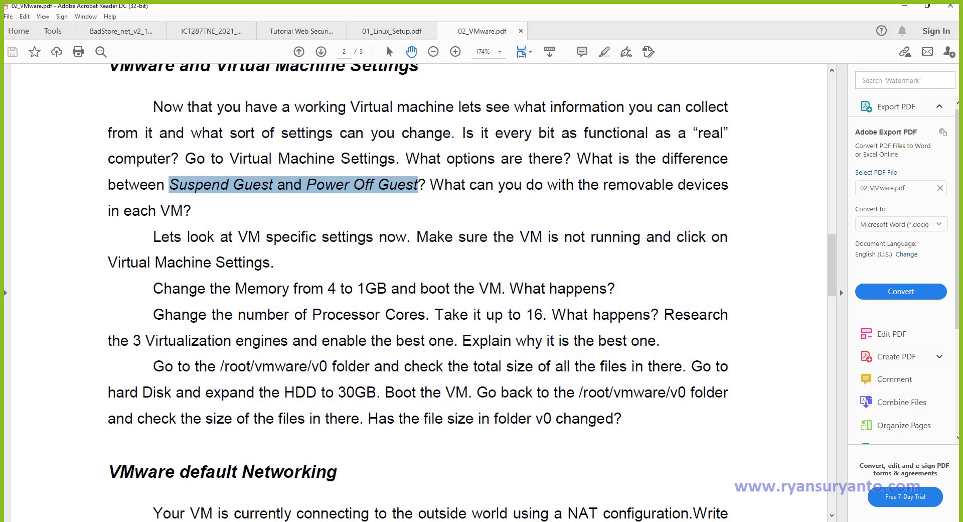
pyautogui.press('super')
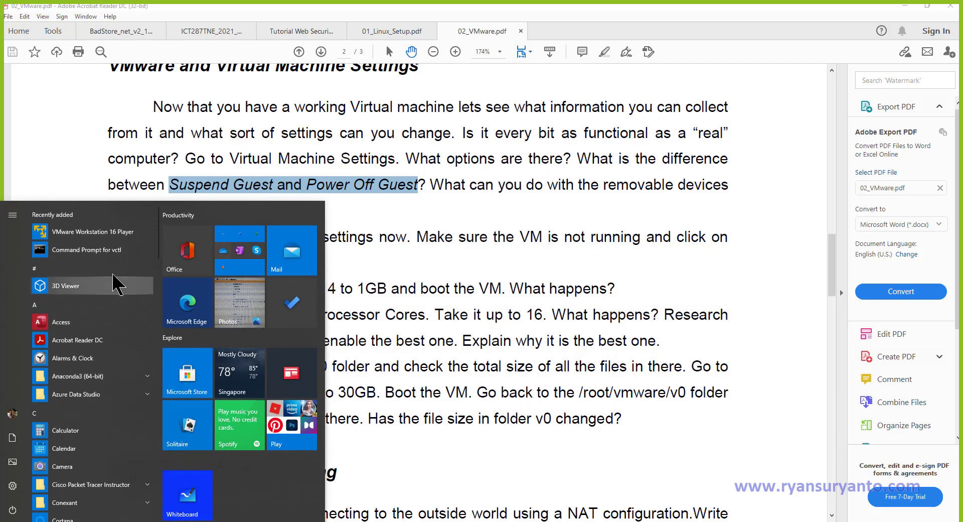
# Launch VMware Player and show the CentOS 7 64-bit VM's Hard Disk (SCSI) settings.
pyautogui.click(101, 233)
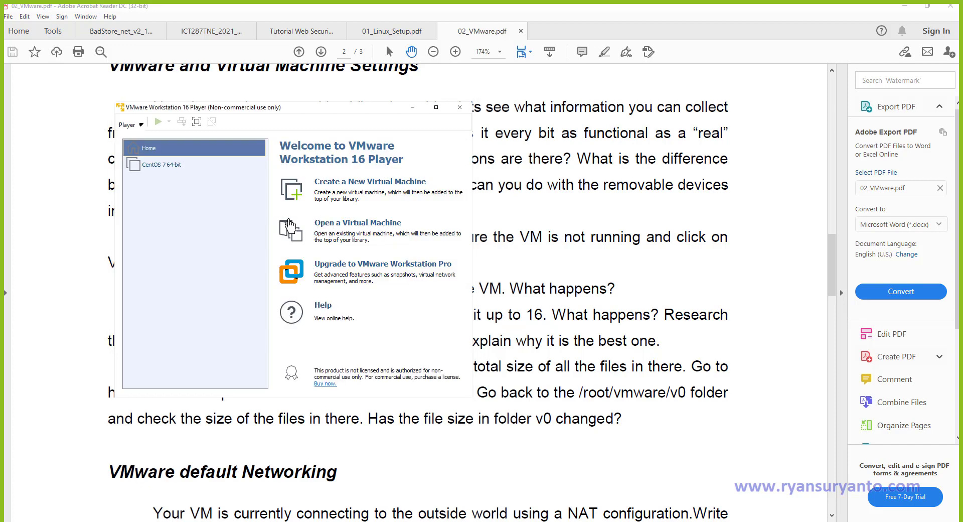
pyautogui.click(144, 167)
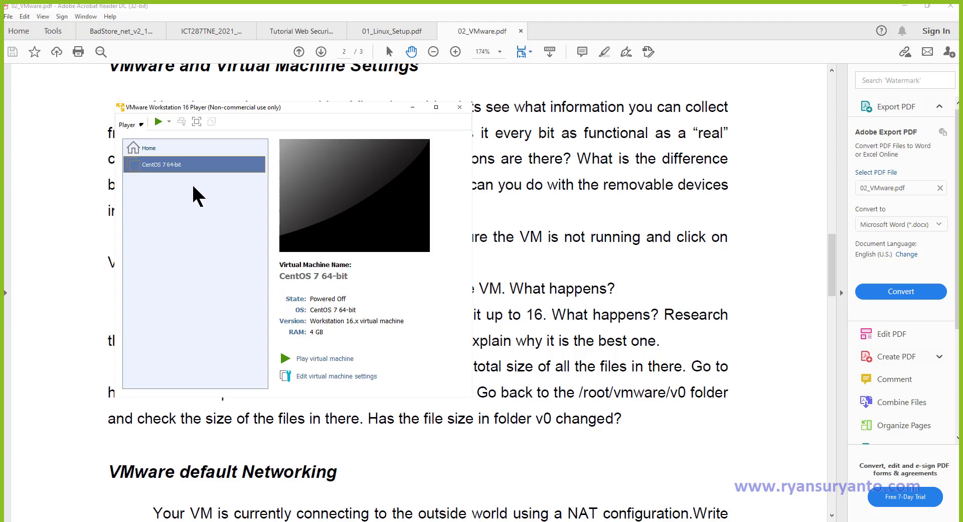
pyautogui.click(140, 124)
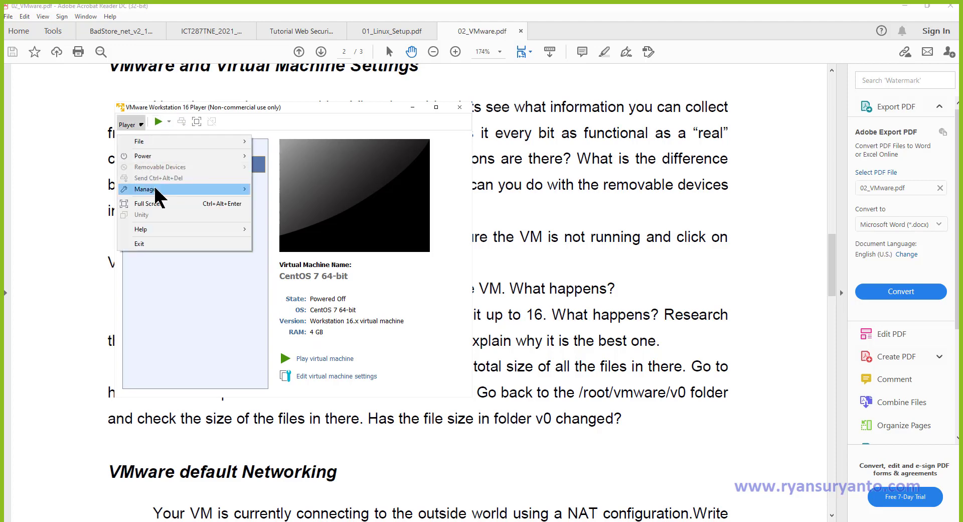
pyautogui.moveTo(161, 189)
pyautogui.click(301, 214)
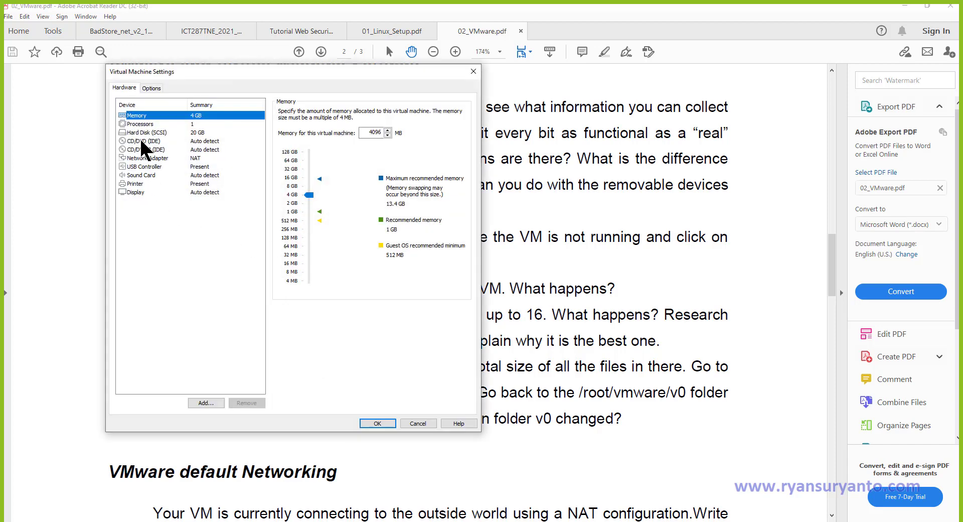
pyautogui.click(141, 132)
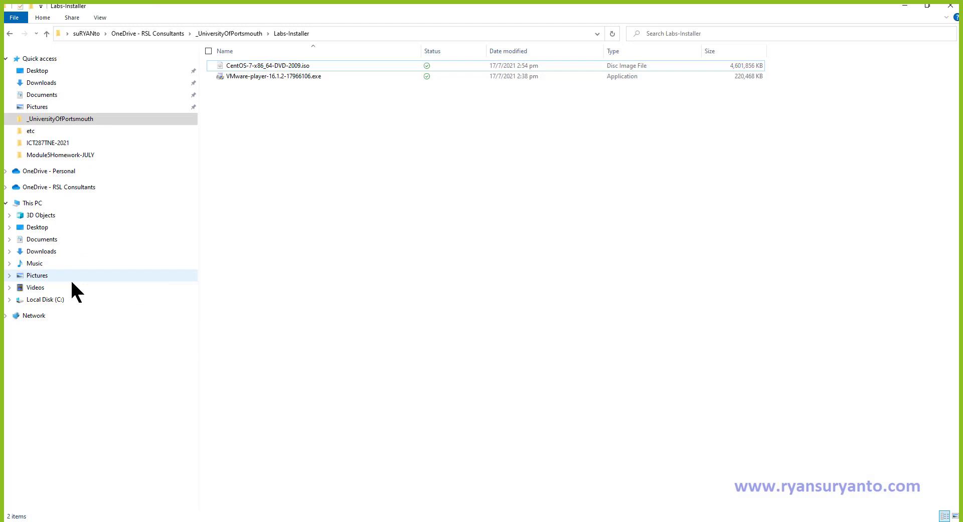
# Browse C:\Users to the user's home folder, shrinking and moving Explorer aside to keep disk settings visible.
pyautogui.click(43, 300)
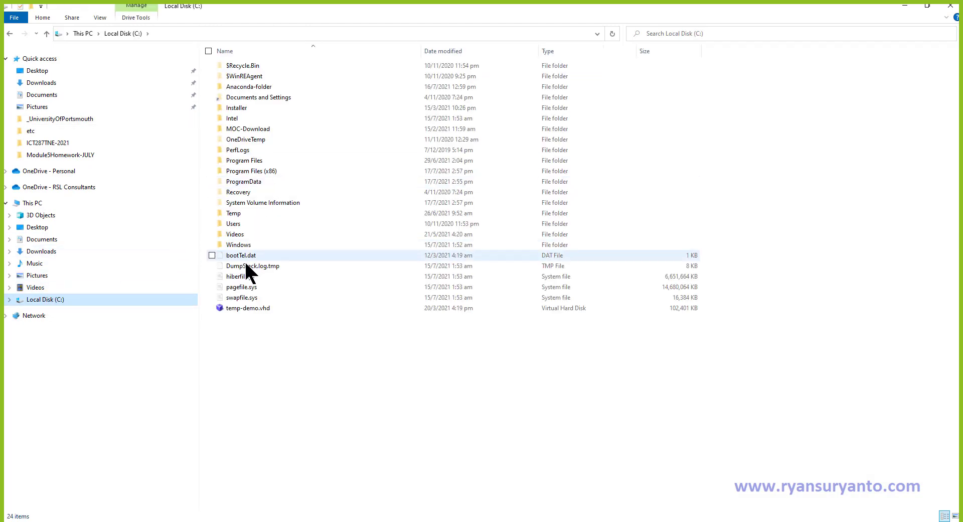
pyautogui.doubleClick(234, 224)
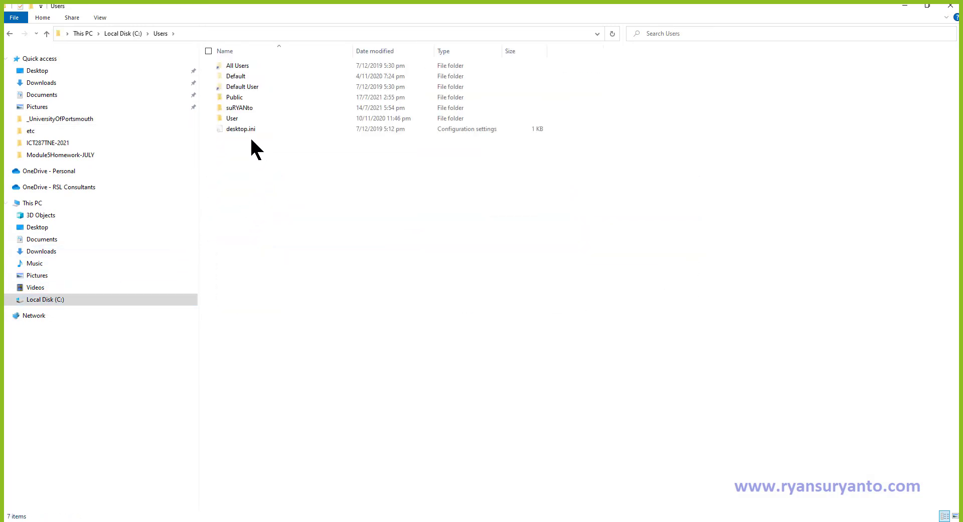
pyautogui.doubleClick(236, 107)
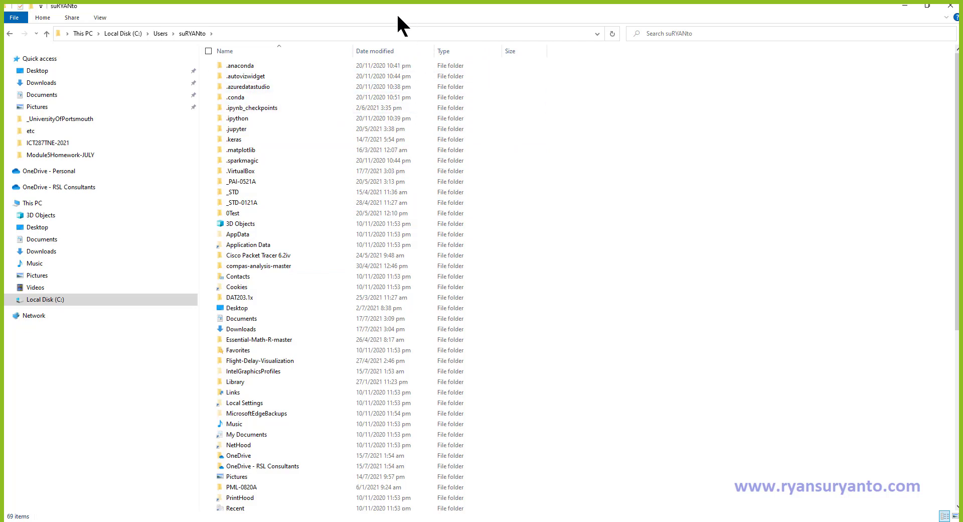
pyautogui.click(927, 7)
pyautogui.moveTo(568, 61); pyautogui.dragTo(533, 173)
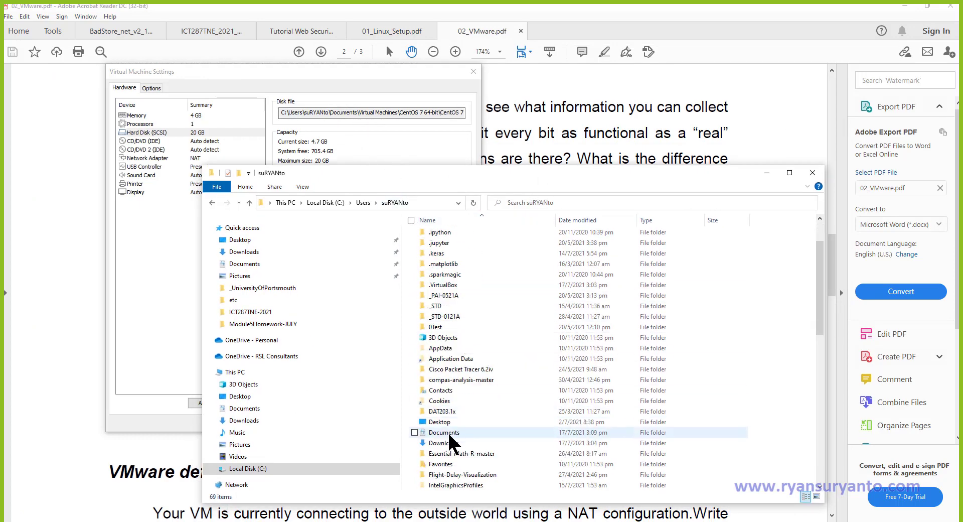
# Open Documents\Virtual Machines\CentOS 7 64-bit and scroll to the Size column of its .vmdk files.
pyautogui.doubleClick(451, 441)
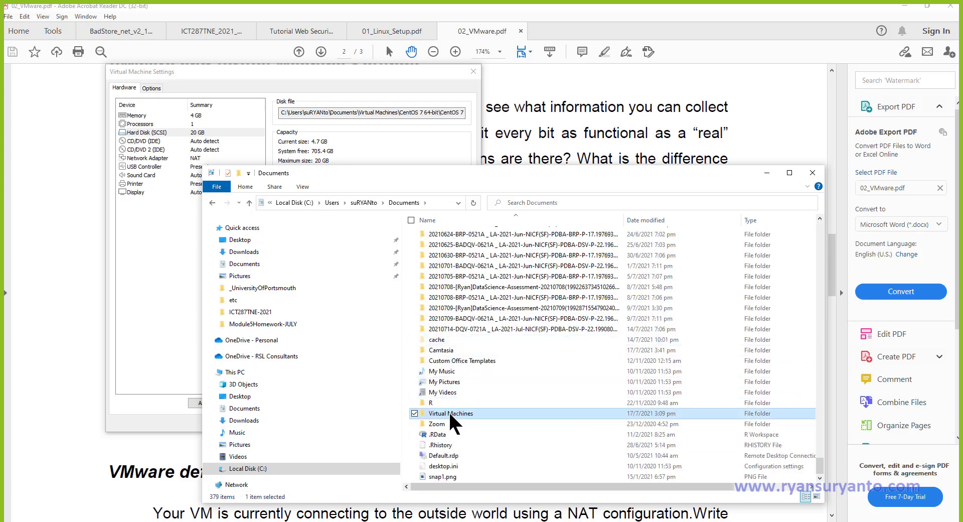
pyautogui.doubleClick(450, 413)
pyautogui.click(456, 236)
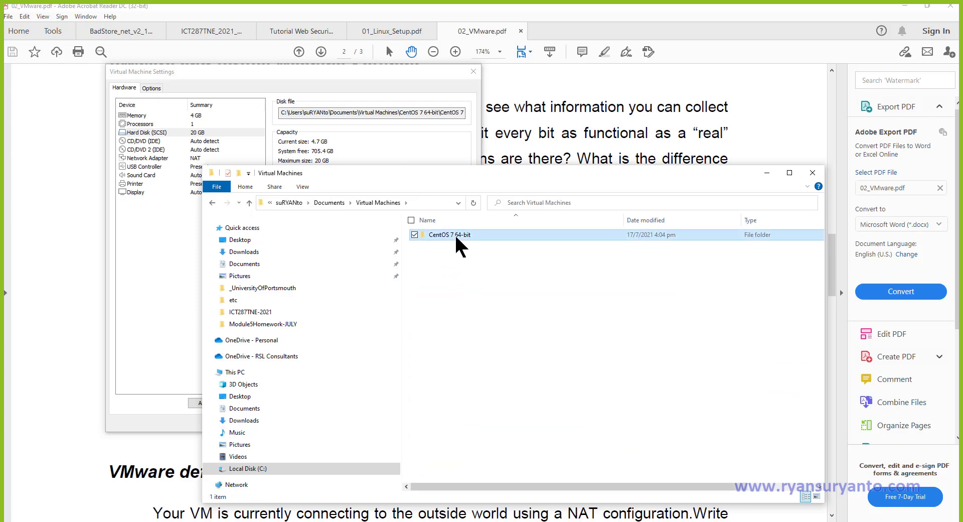
pyautogui.doubleClick(455, 234)
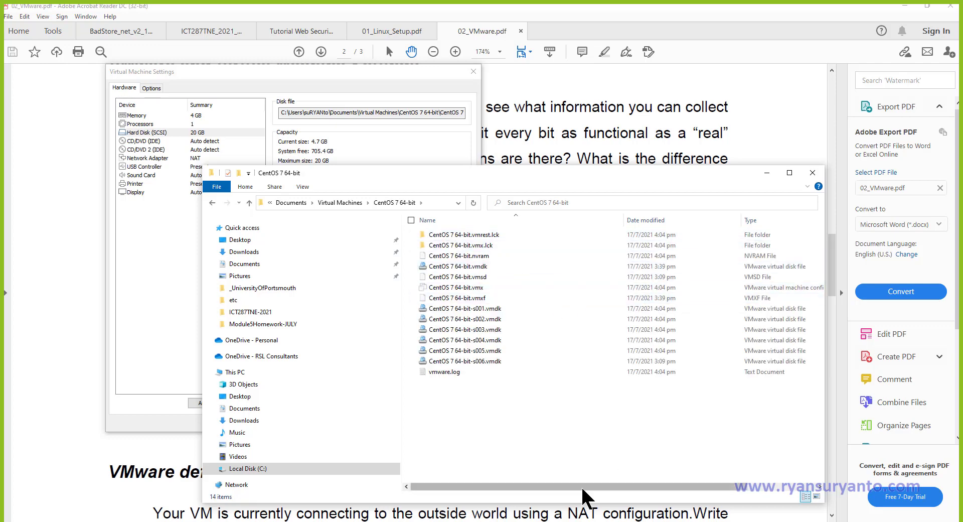
pyautogui.moveTo(579, 483); pyautogui.dragTo(684, 483)
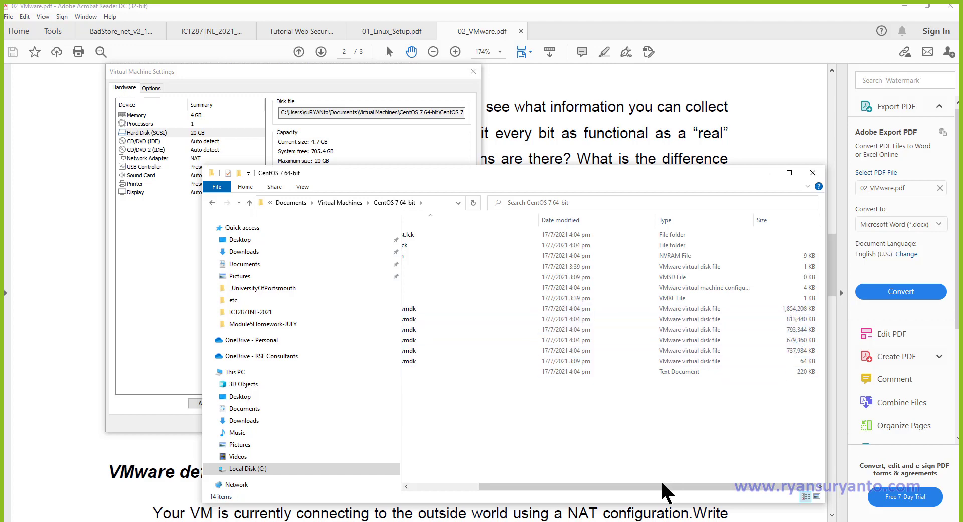
pyautogui.moveTo(662, 484); pyautogui.dragTo(691, 482)
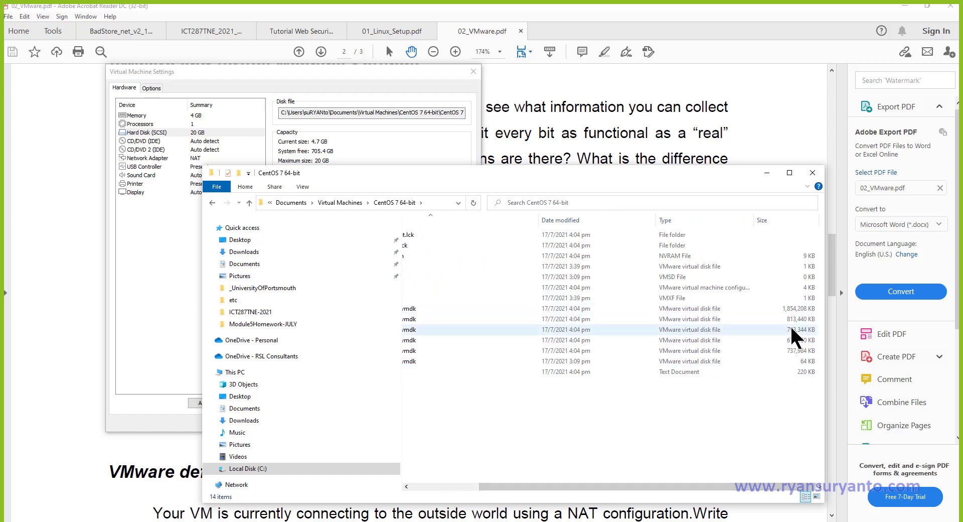
# Review the hard disk's advanced settings and the VM's general options.
pyautogui.click(313, 69)
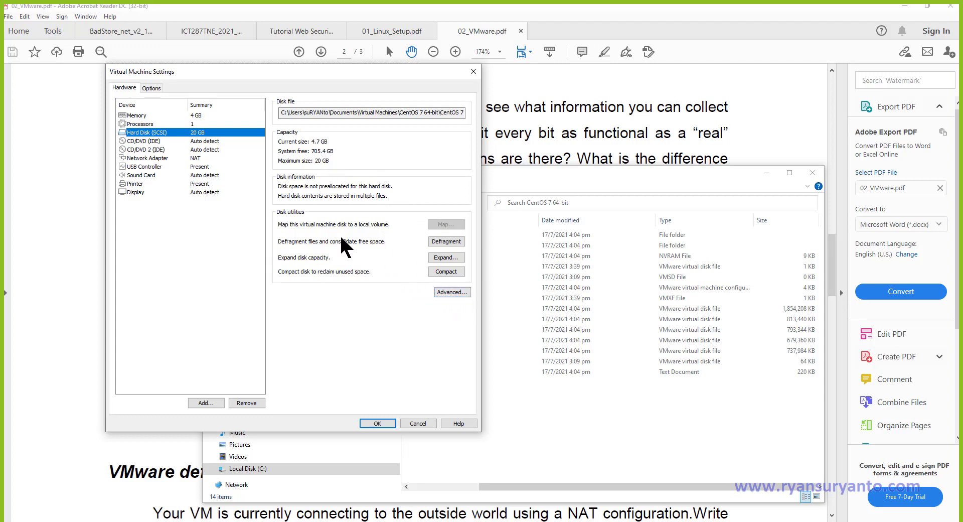
pyautogui.click(445, 292)
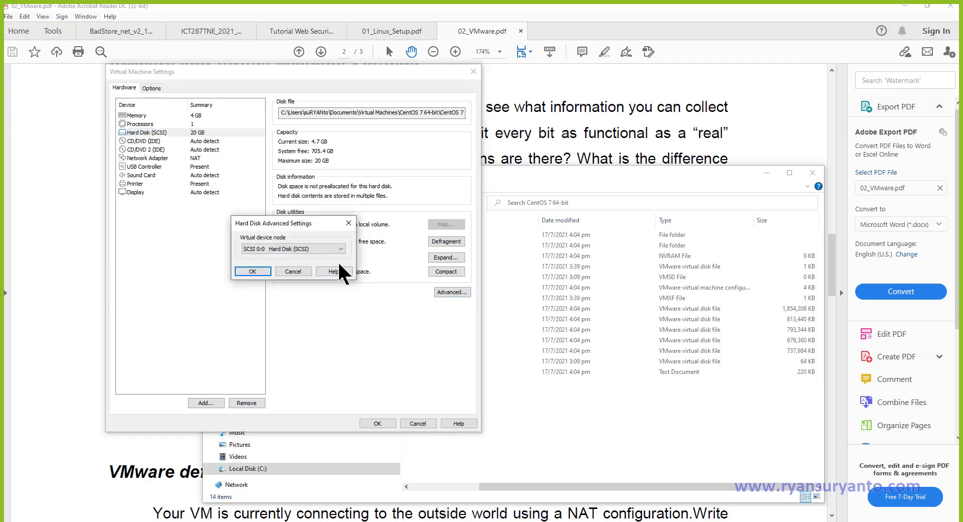
pyautogui.click(284, 274)
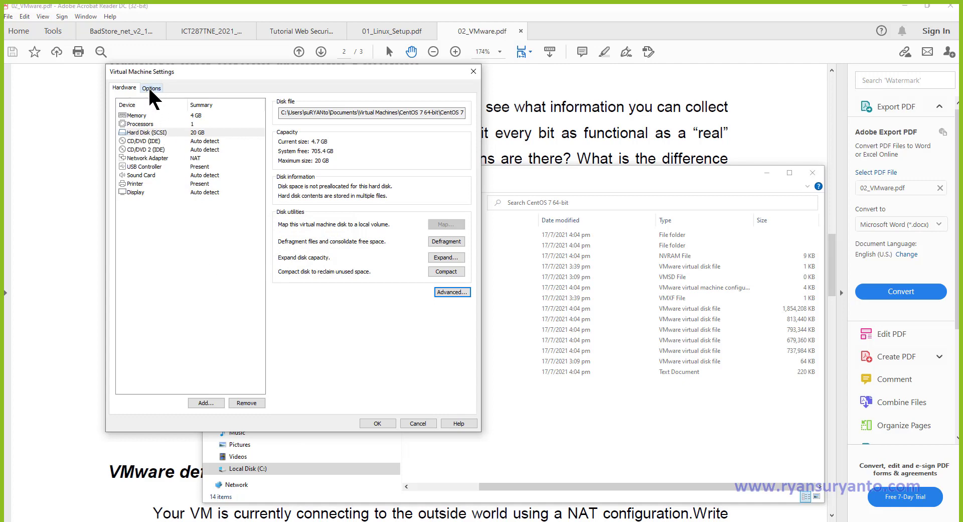
pyautogui.click(137, 133)
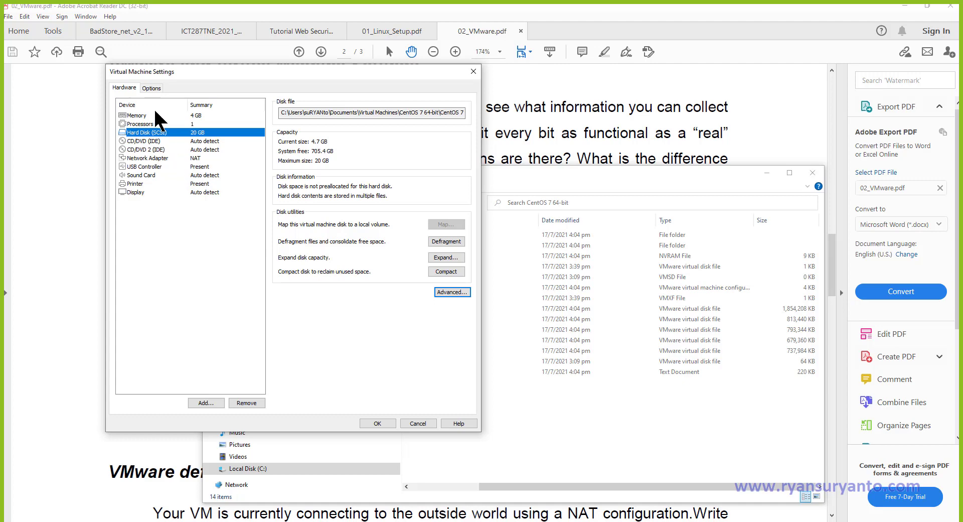
pyautogui.click(152, 88)
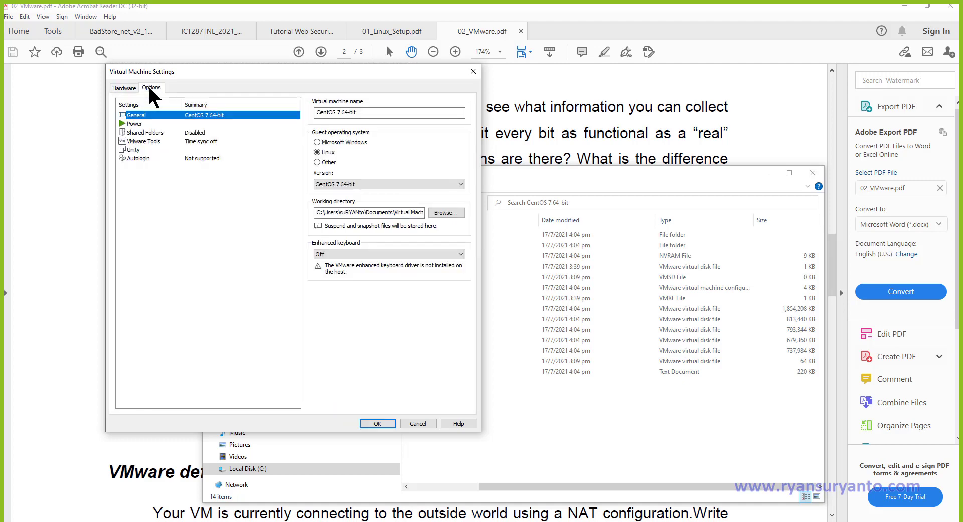
pyautogui.click(127, 88)
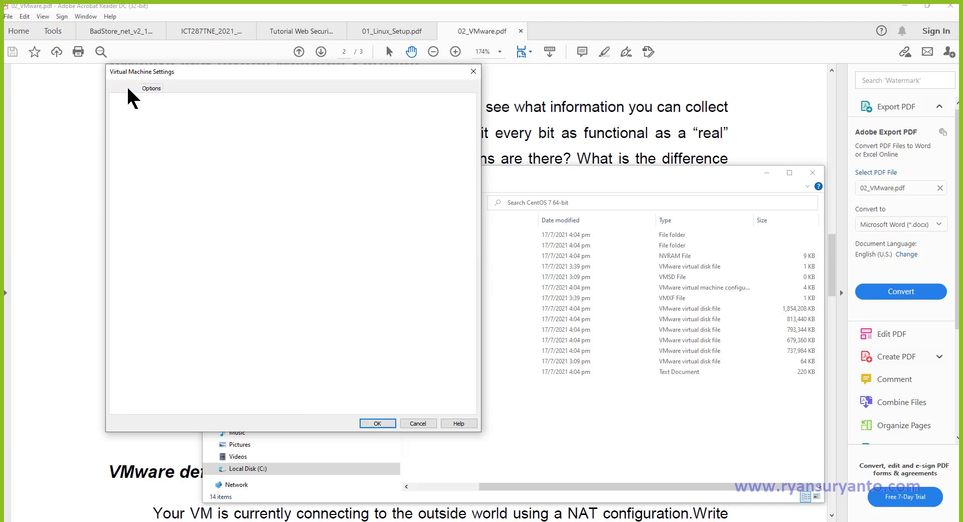
# Expand the virtual disk's maximum size to 30 GB and compare with the VM folder listing.
pyautogui.click(444, 256)
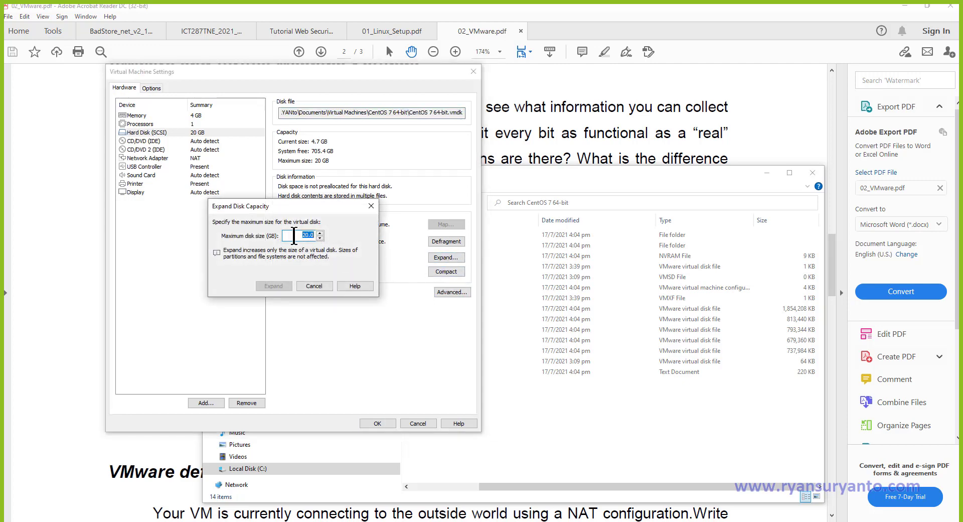
pyautogui.write('30')
pyautogui.click(271, 285)
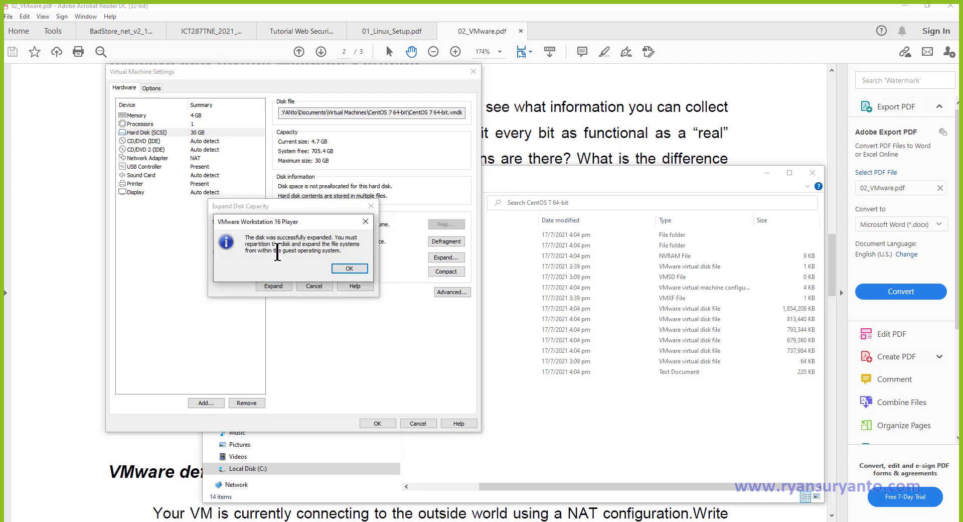
pyautogui.click(350, 269)
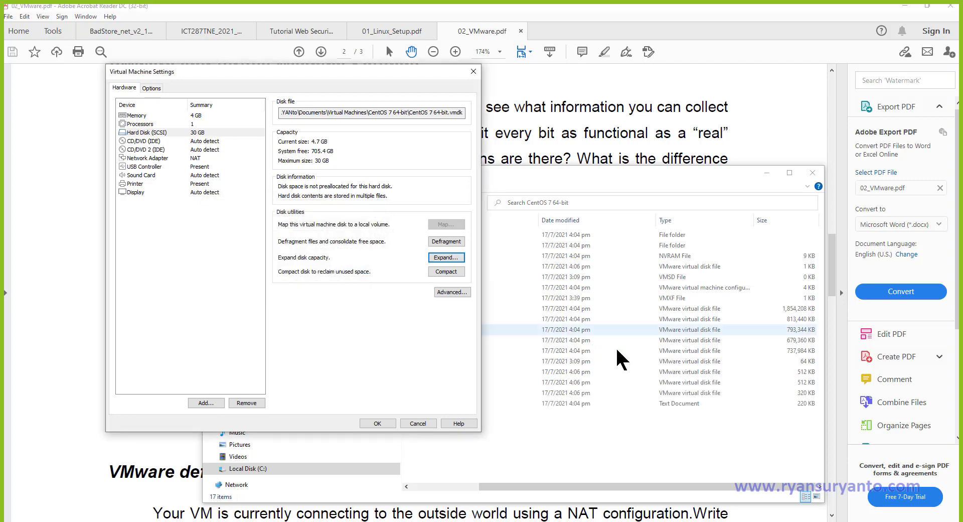
pyautogui.click(712, 439)
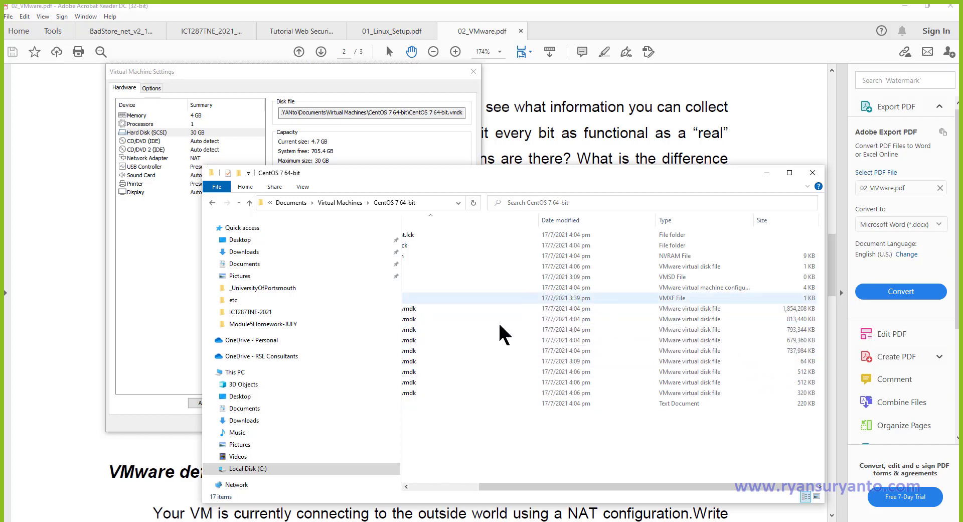
pyautogui.click(271, 89)
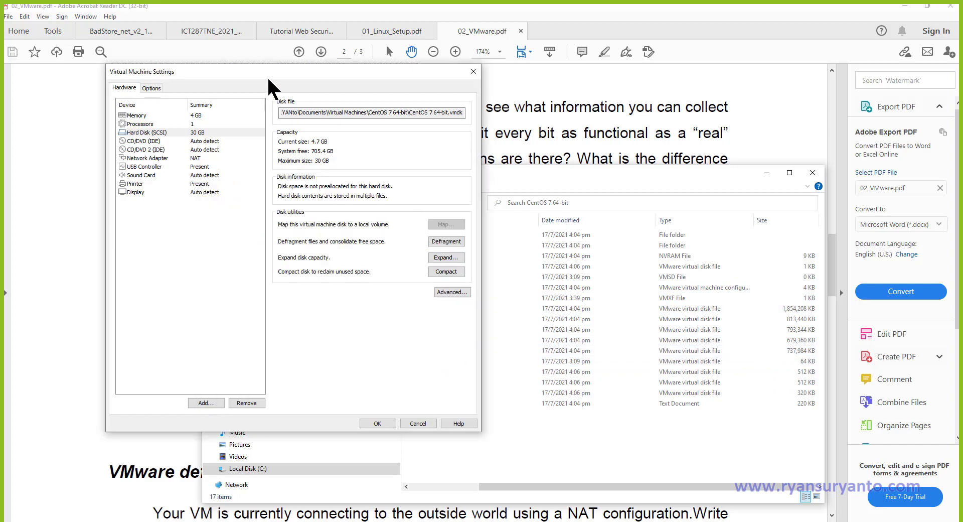
# Open the Processors settings and try typing a new core count.
pyautogui.click(165, 124)
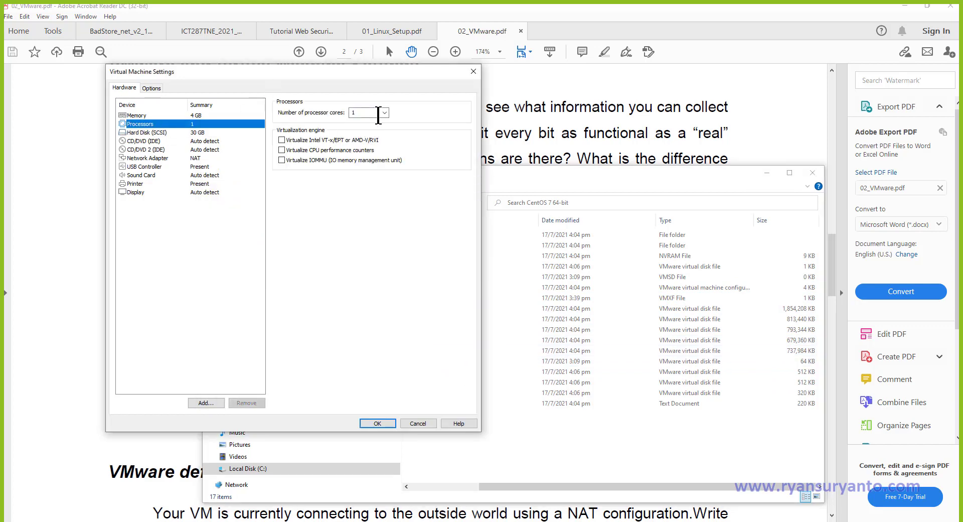
pyautogui.click(362, 112)
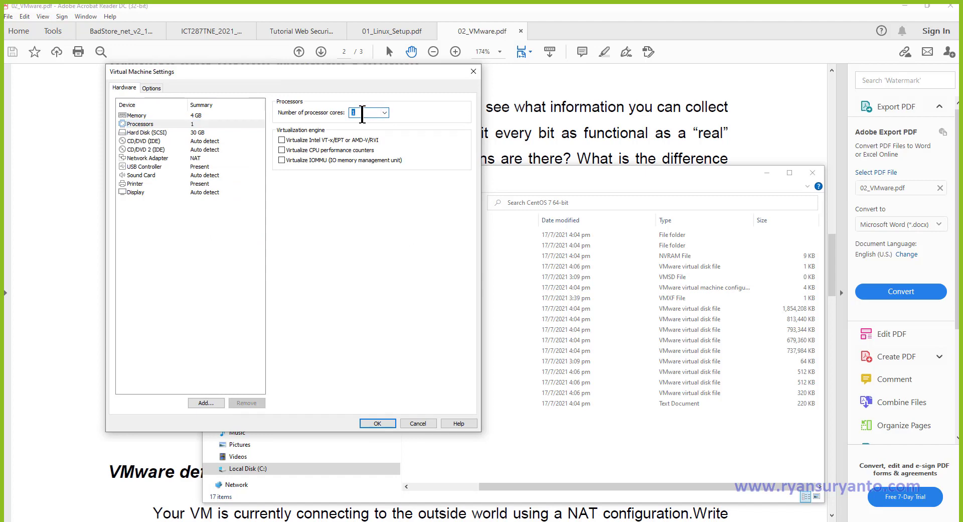
pyautogui.hotkey('shift', 'Tab')
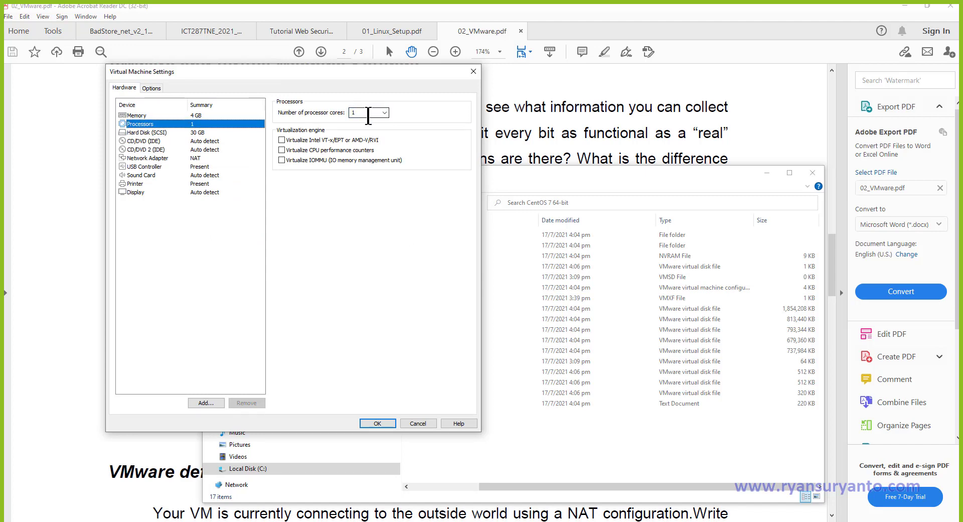
pyautogui.click(369, 113)
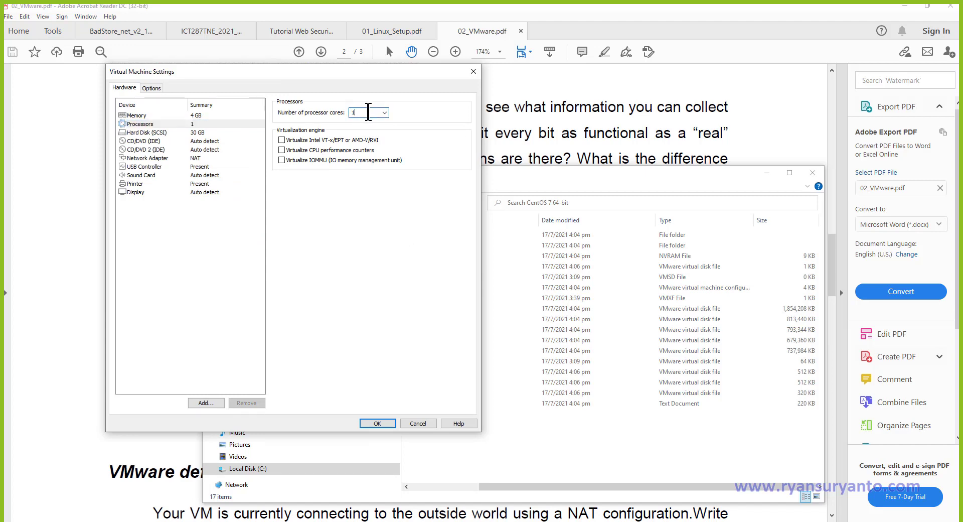
pyautogui.write('6')
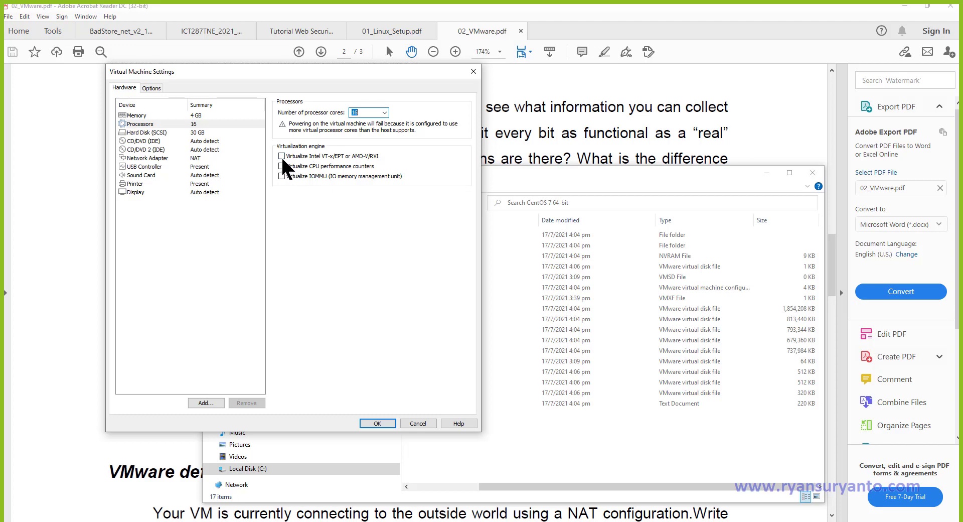
# Choose 16 processor cores, apply them, and acknowledge the host-has-too-few-cores error.
pyautogui.click(384, 112)
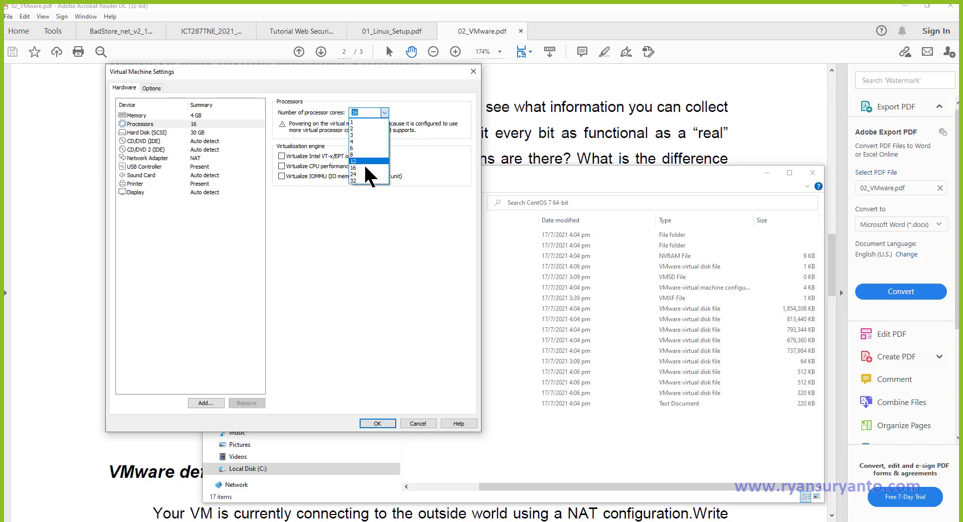
pyautogui.click(362, 168)
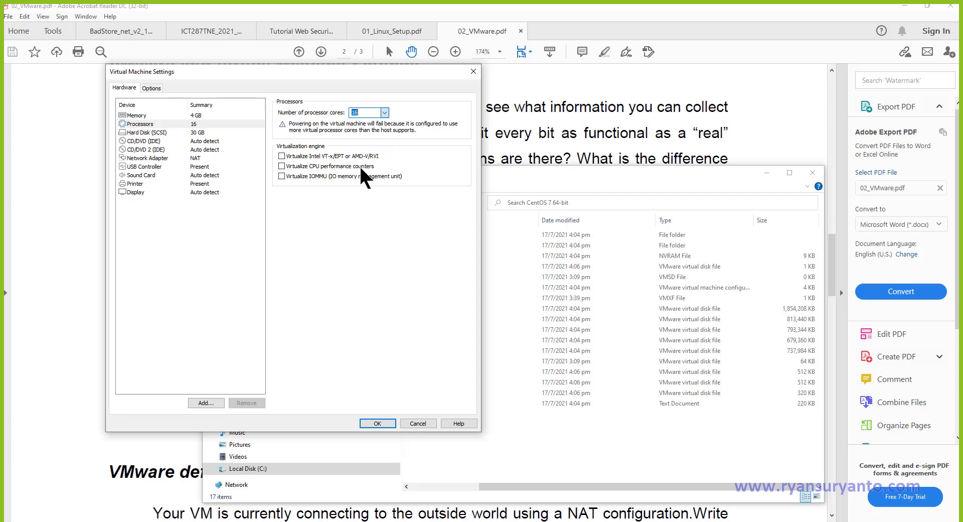
pyautogui.click(377, 423)
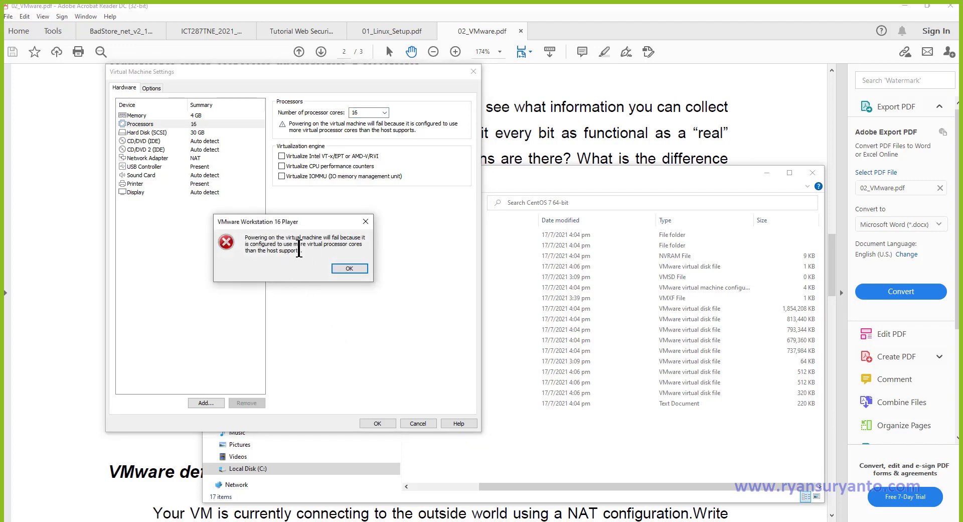
pyautogui.click(357, 264)
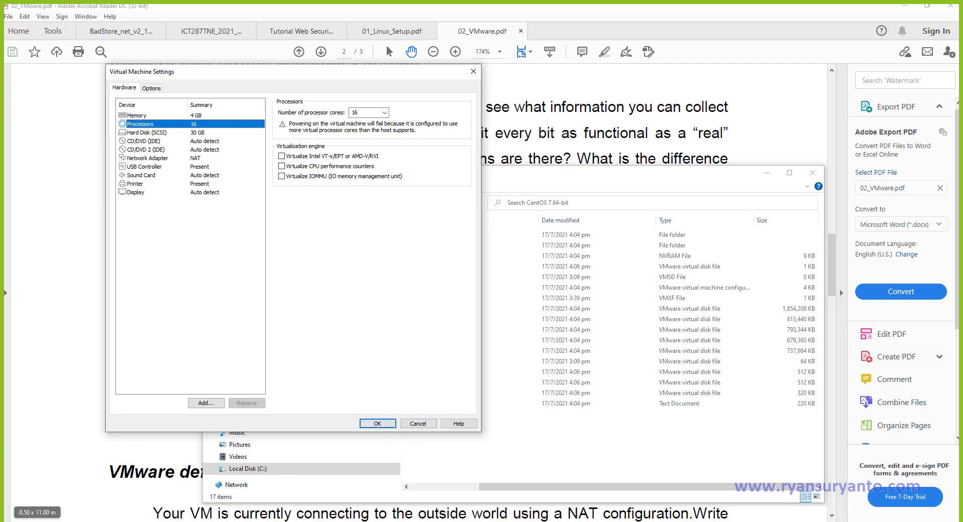
pyautogui.click(70, 521)
pyautogui.write('ms')
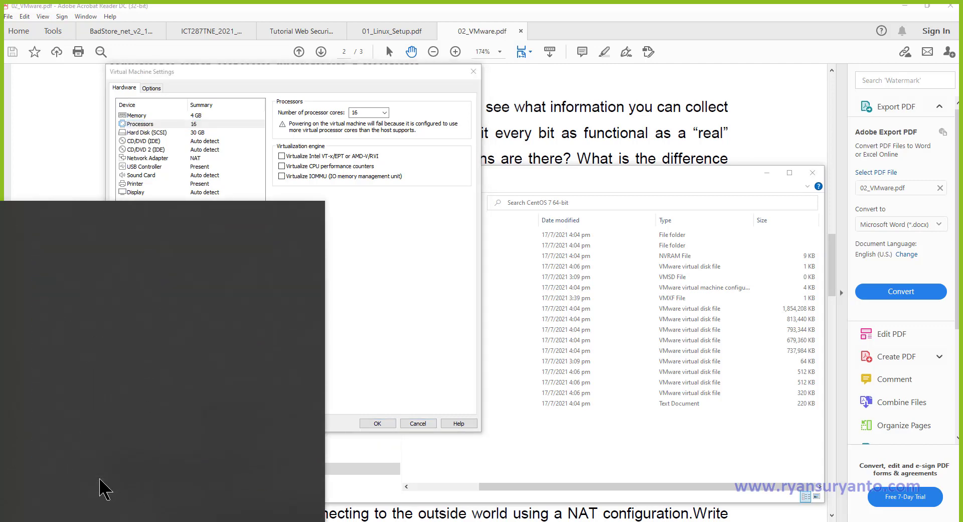
pyautogui.write('info')
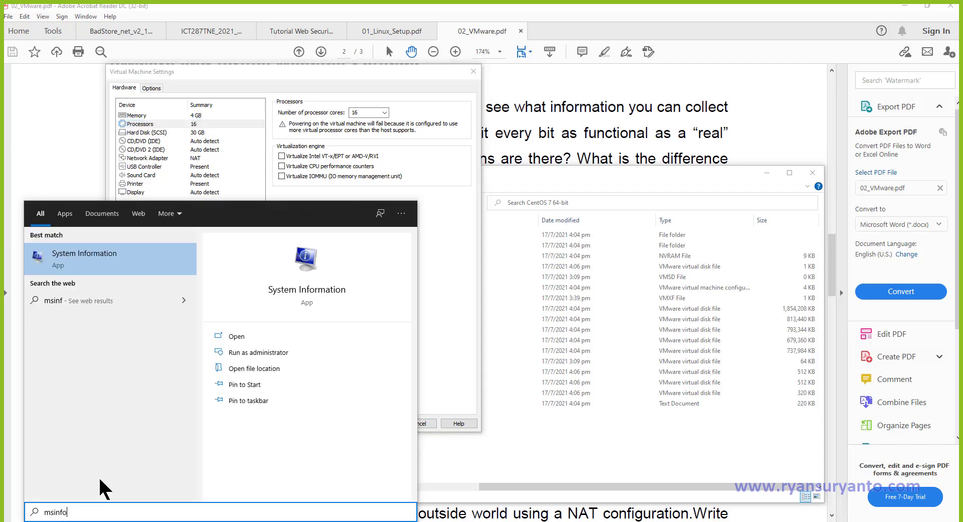
# Launch System Information, expand Hardware Resources, and hide the Find bar.
pyautogui.click(105, 260)
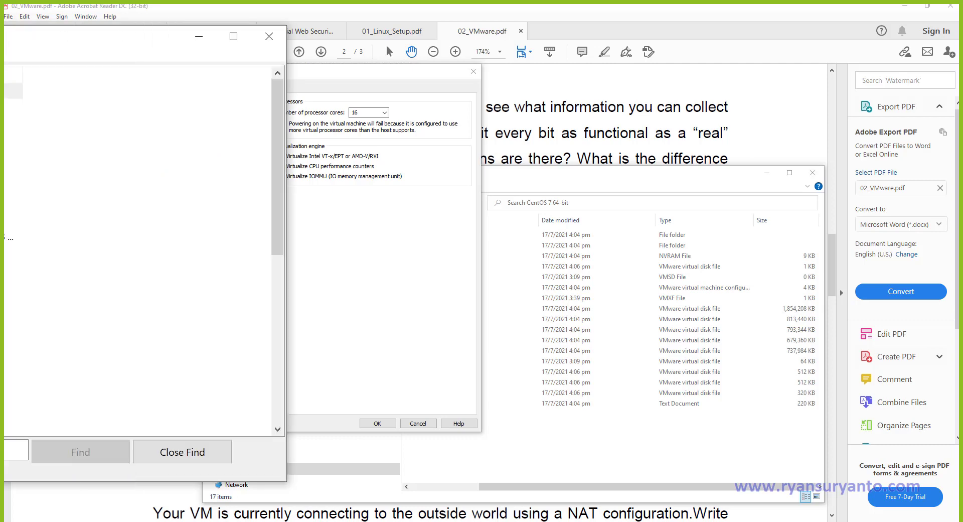
pyautogui.click(152, 80)
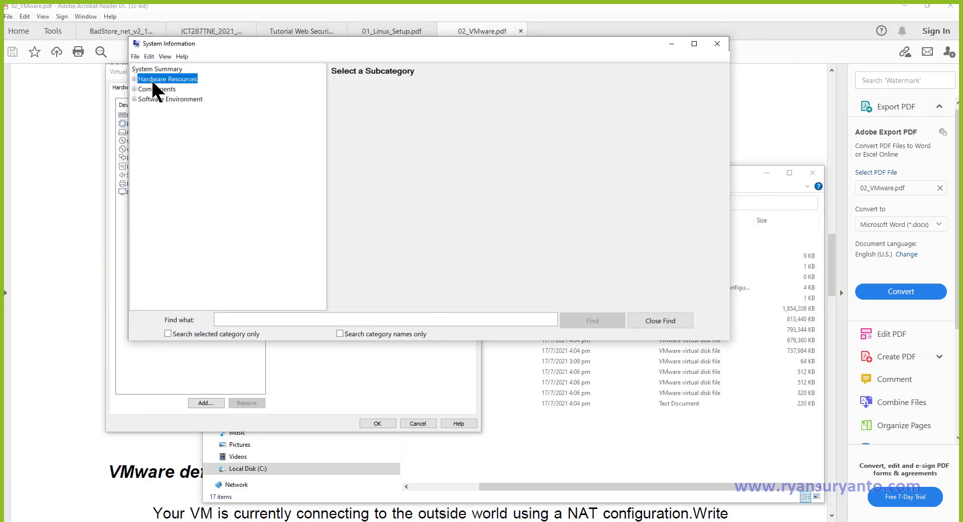
pyautogui.click(134, 79)
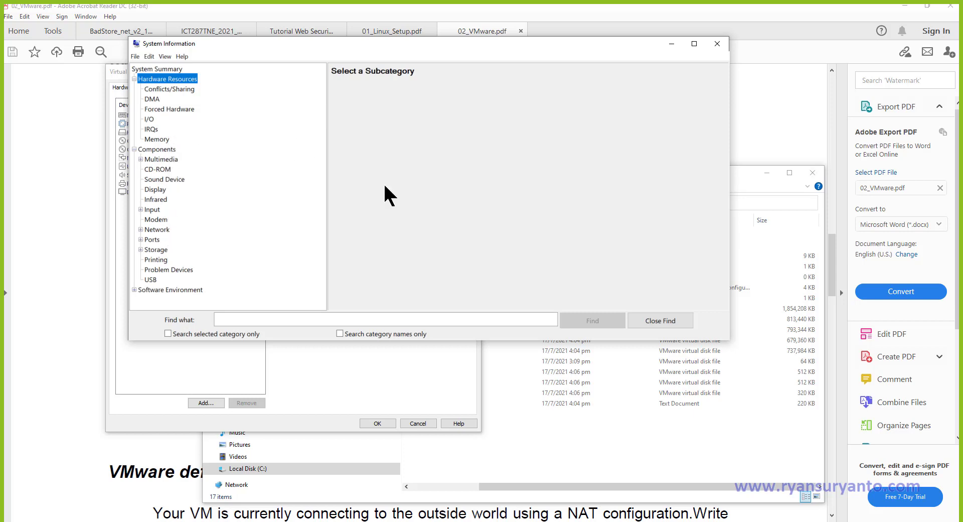
pyautogui.click(658, 322)
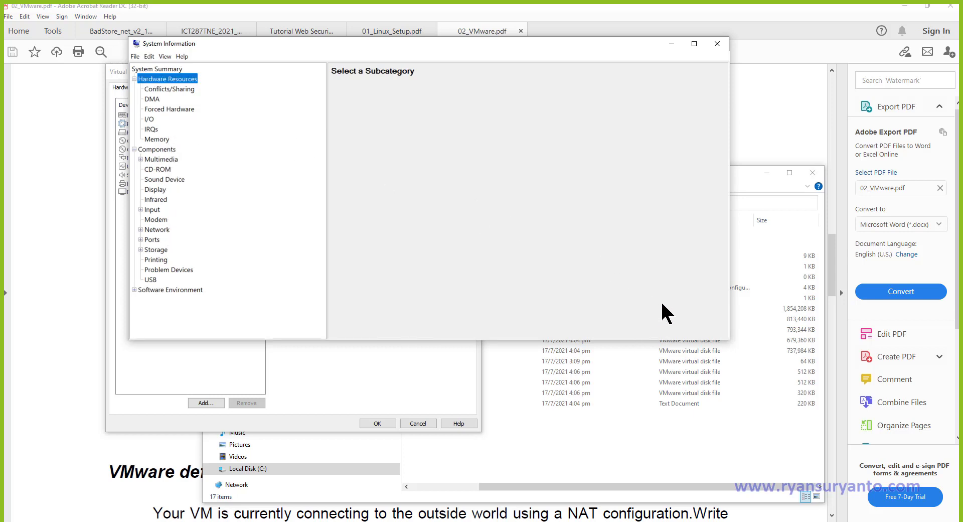
pyautogui.rightClick(674, 521)
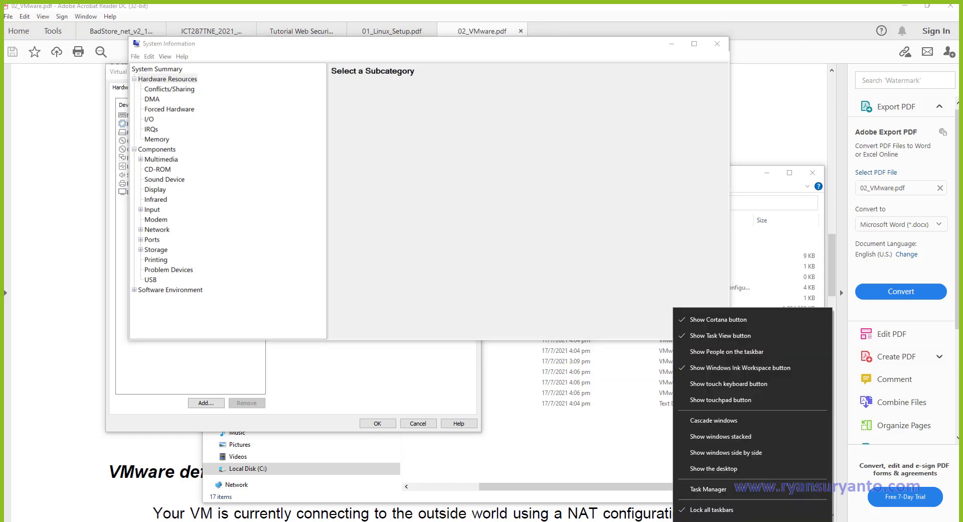
# Show Task Manager's CPU performance page maximized, listing 2 cores and 4 logical processors.
pyautogui.click(708, 489)
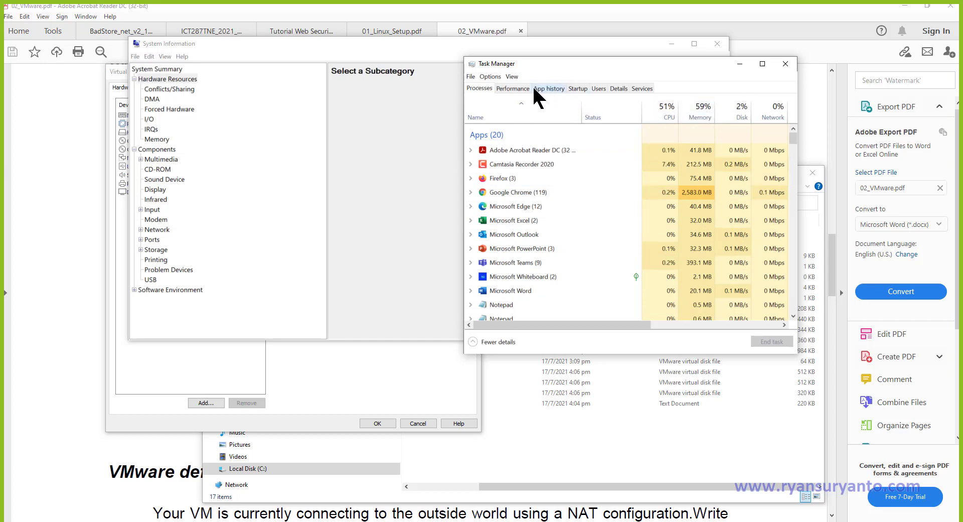
pyautogui.click(517, 89)
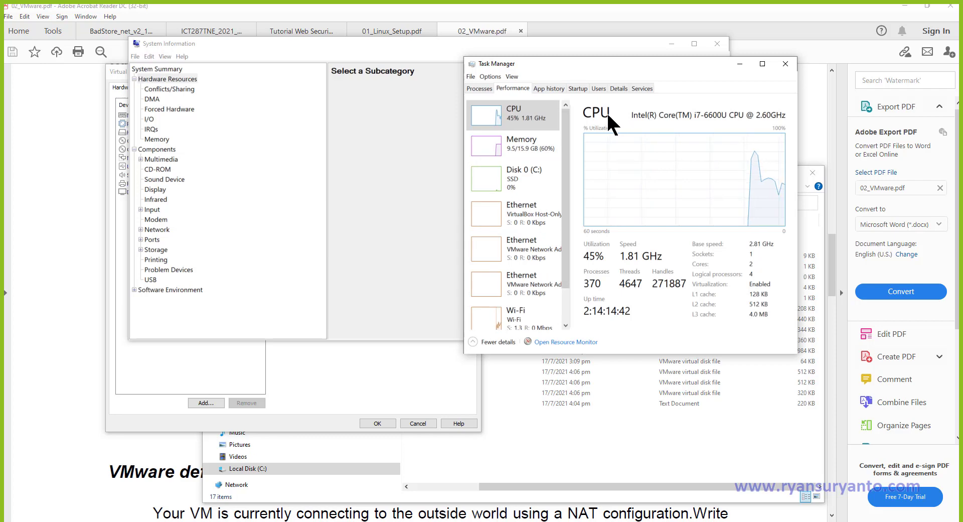
pyautogui.click(764, 65)
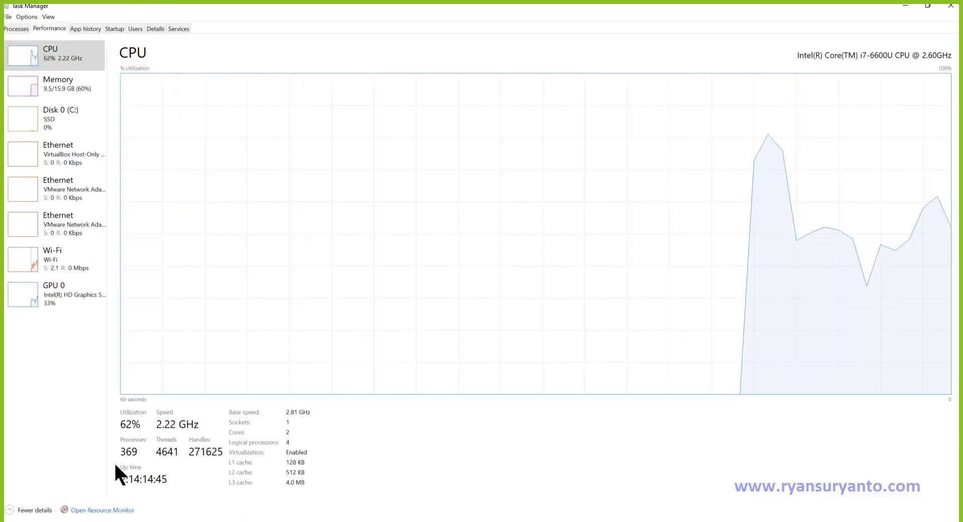
# Open Resource Monitor maximized, review its CPU tab's per-processor graphs, then close it.
pyautogui.press('super')
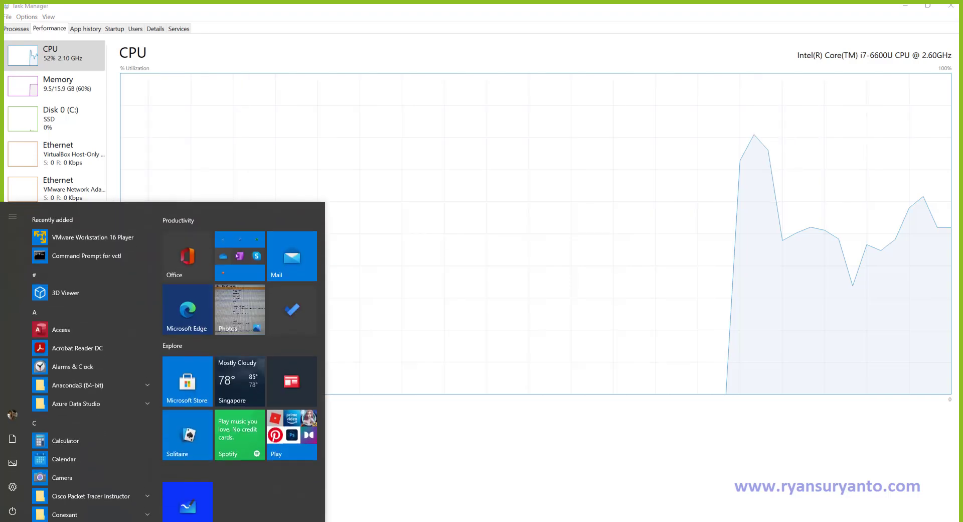
pyautogui.write('resou')
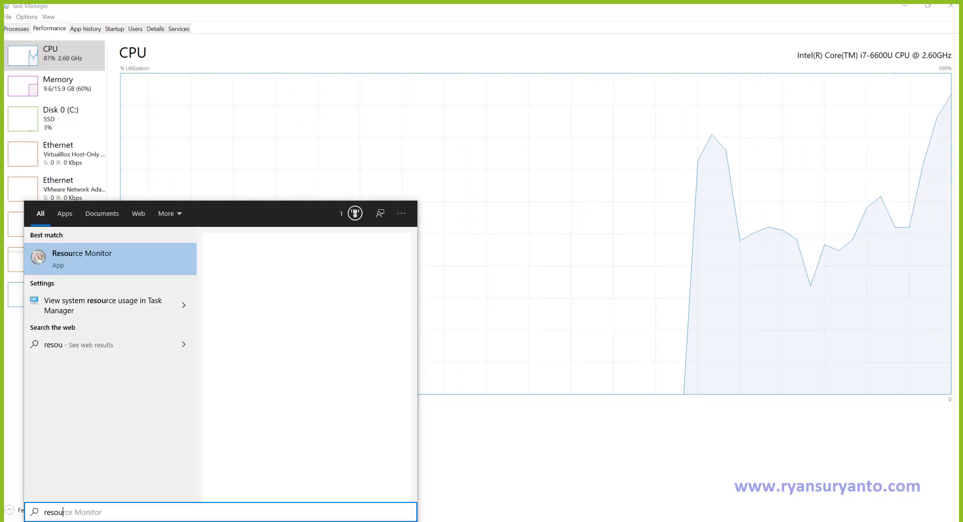
pyautogui.click(66, 254)
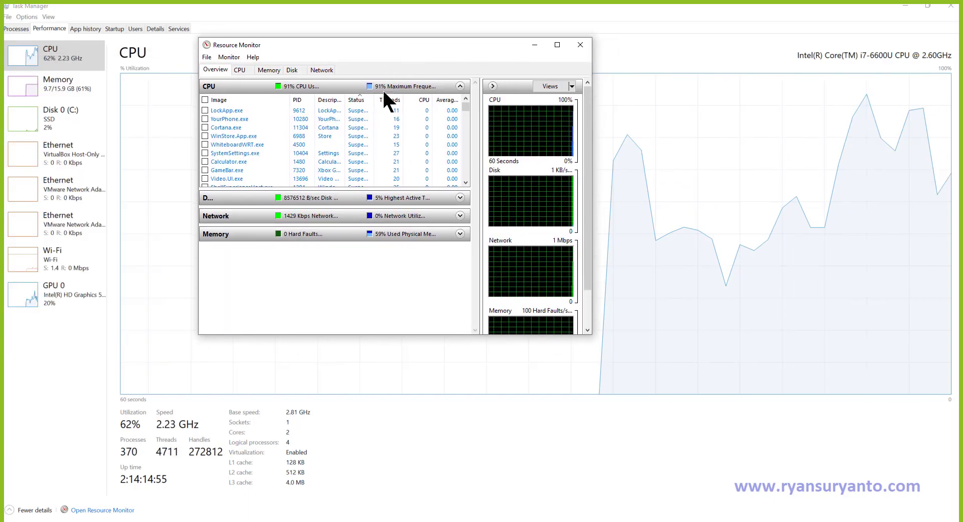
pyautogui.click(557, 44)
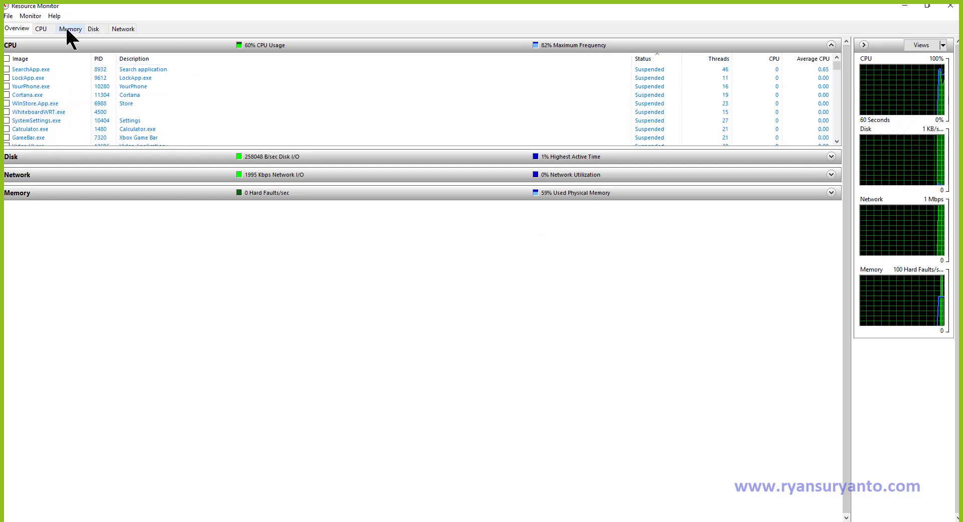
pyautogui.click(40, 30)
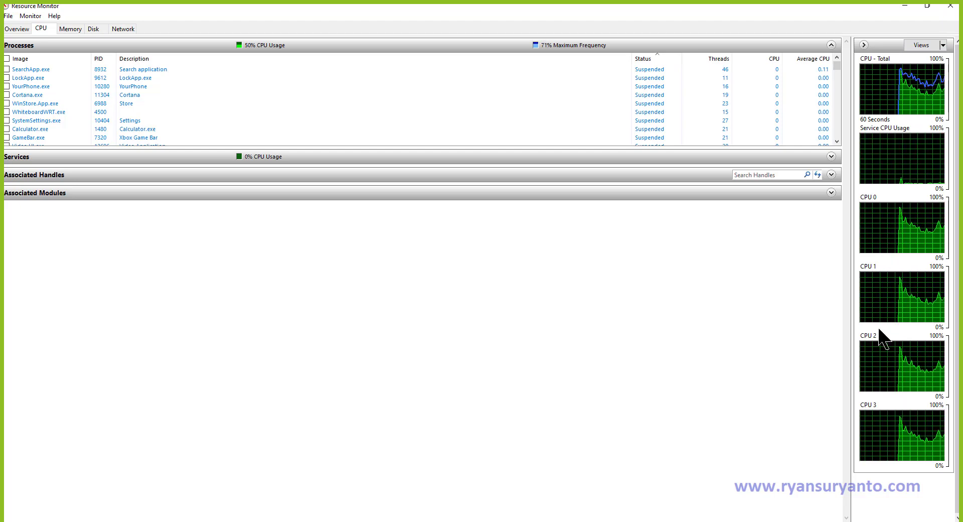
pyautogui.click(951, 6)
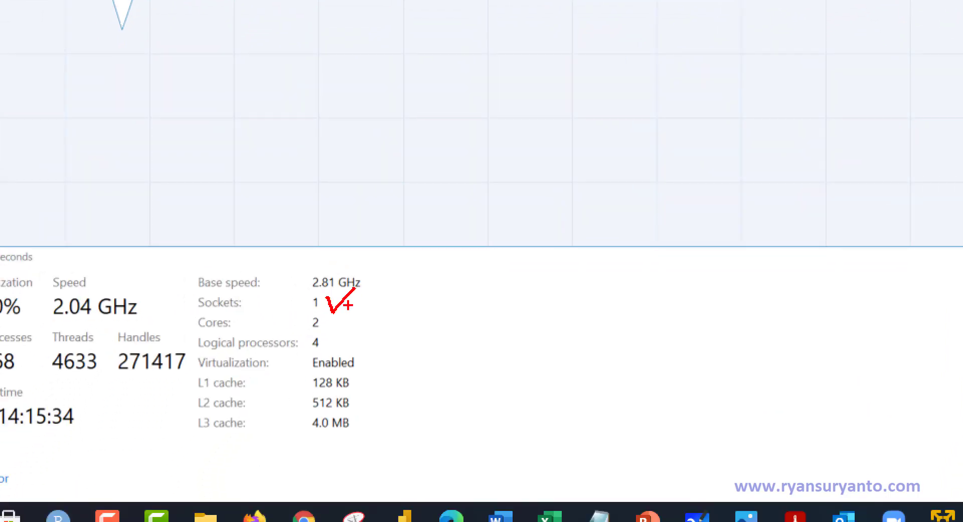
# Mark the Cores: 2 and Logical processors: 4 figures and CPU details, then close Task Manager.
pyautogui.moveTo(328, 314); pyautogui.dragTo(359, 314)
pyautogui.moveTo(330, 341); pyautogui.dragTo(369, 318)
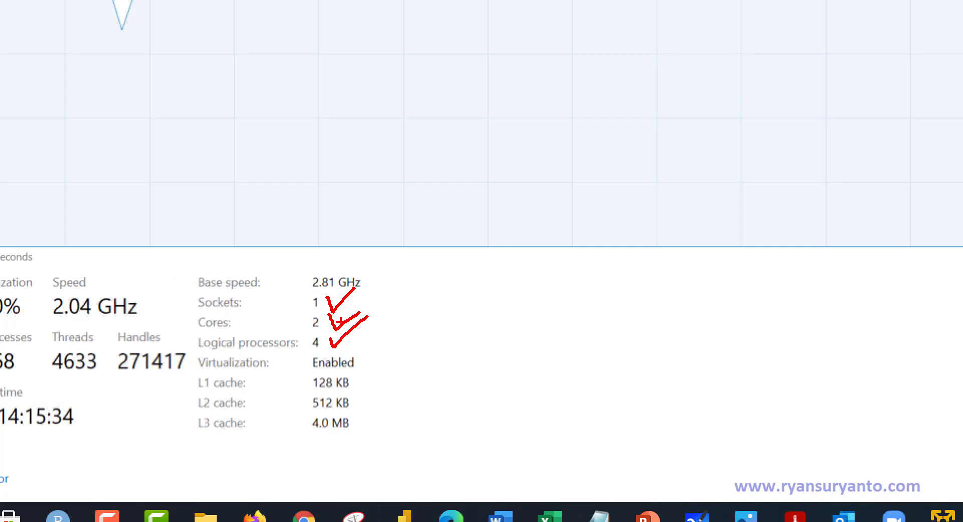
pyautogui.moveTo(382, 284)
pyautogui.mouseDown()
pyautogui.moveTo(215, 249)
pyautogui.moveTo(200, 429)
pyautogui.moveTo(454, 351)
pyautogui.moveTo(345, 252)
pyautogui.mouseUp()
pyautogui.press('Escape')
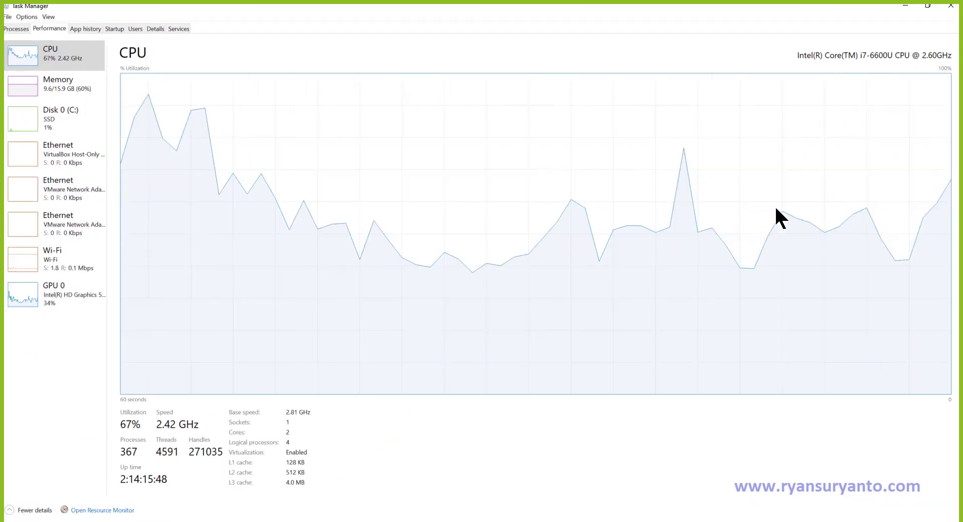
pyautogui.click(951, 6)
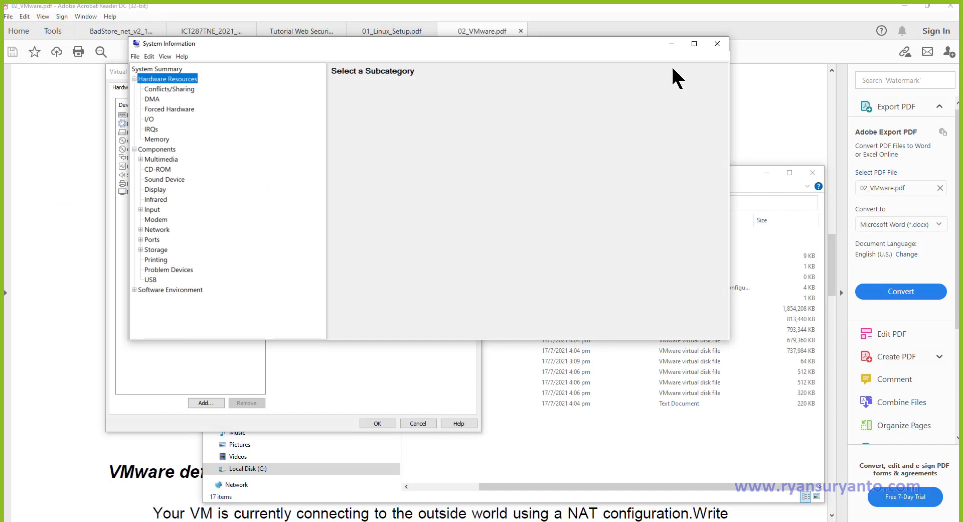
# Close System Information and check the 02_VMware.pdf instructions.
pyautogui.click(718, 43)
pyautogui.click(368, 113)
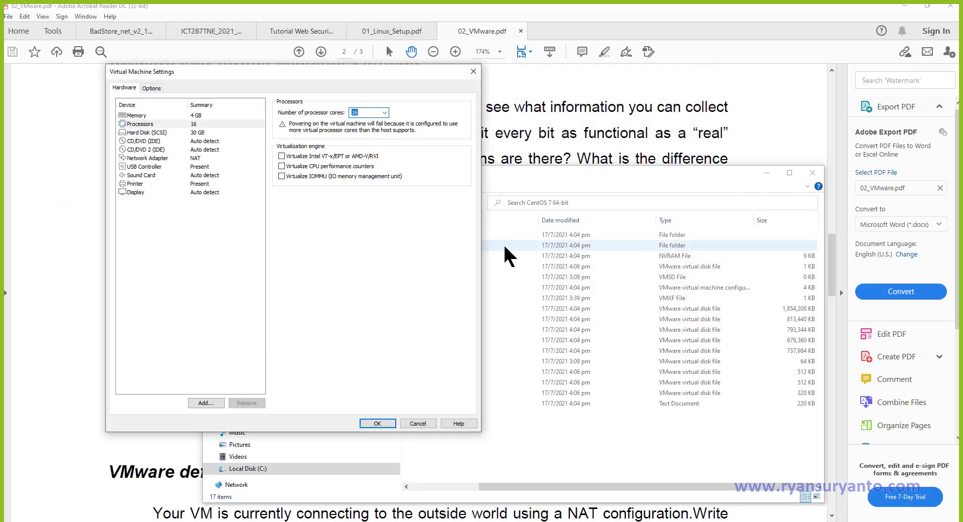
pyautogui.click(528, 521)
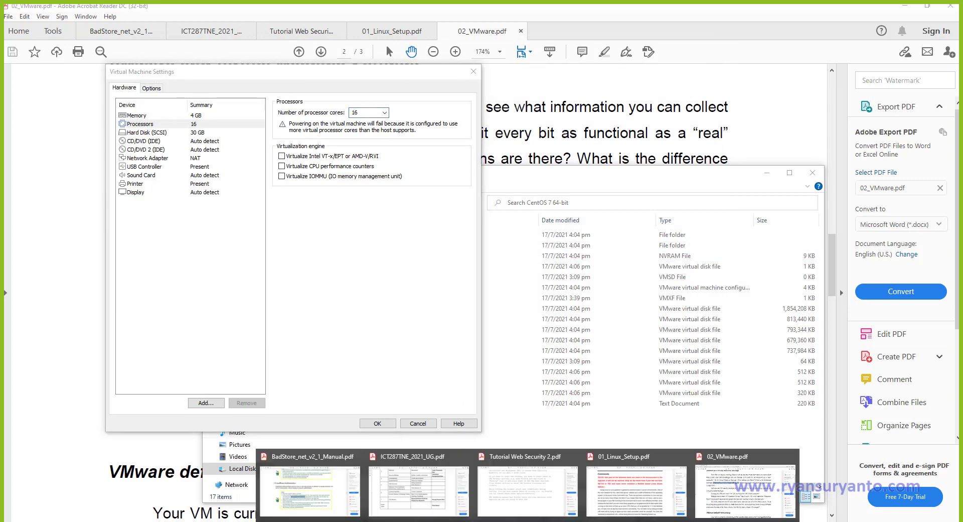
pyautogui.click(726, 498)
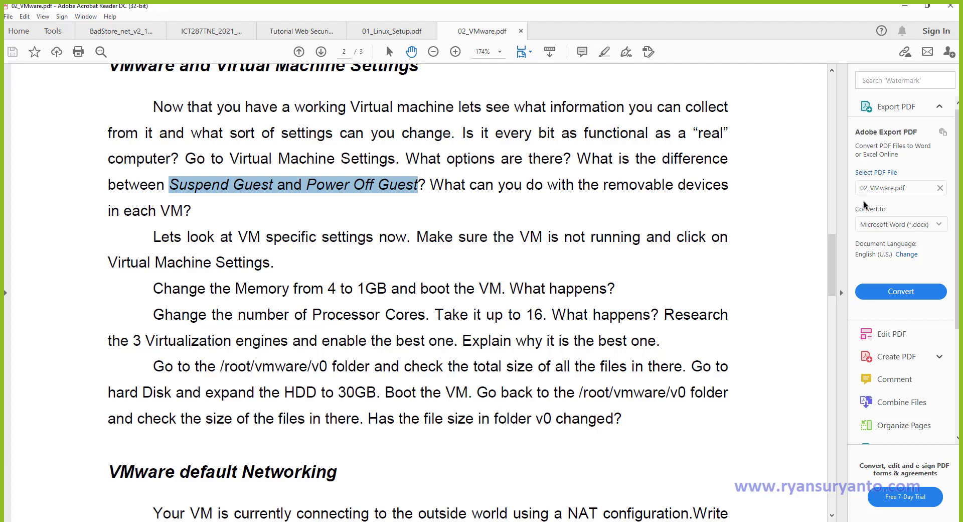
pyautogui.click(905, 6)
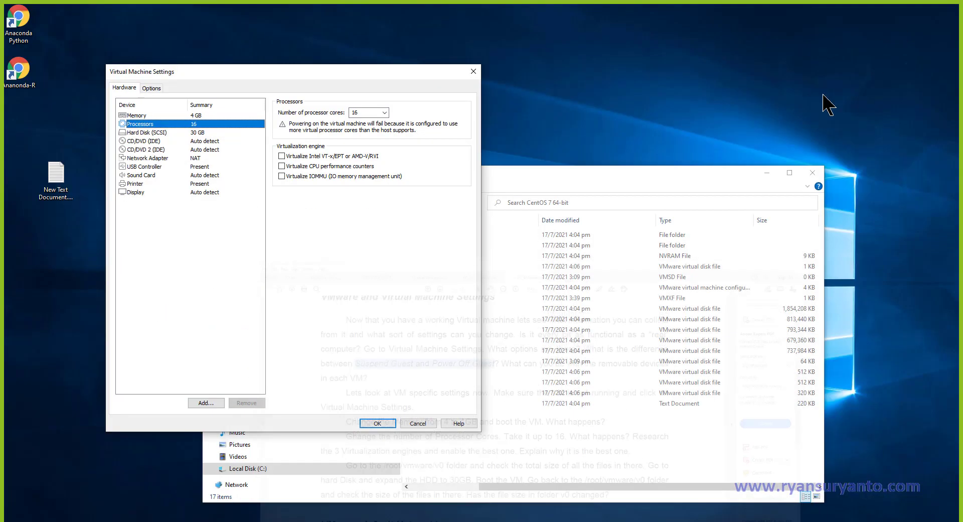
# Set the VM to 1 processor core and 1024 MB memory, and save the settings.
pyautogui.click(367, 111)
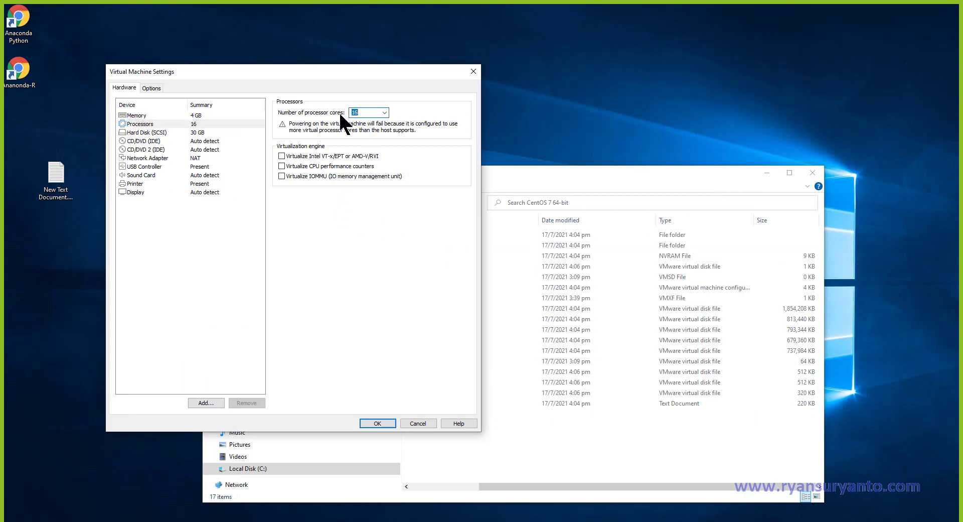
pyautogui.press('1')
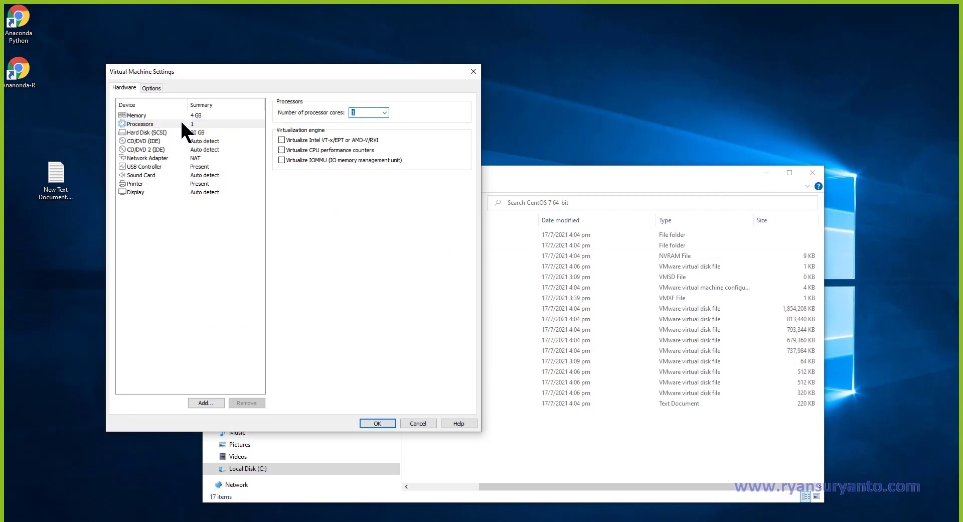
pyautogui.click(156, 116)
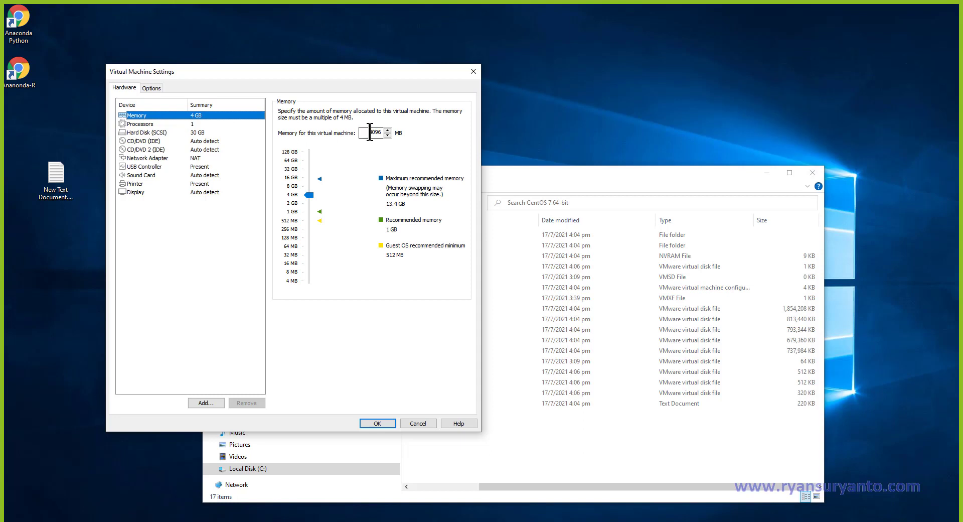
pyautogui.moveTo(306, 194); pyautogui.dragTo(308, 214)
pyautogui.click(376, 422)
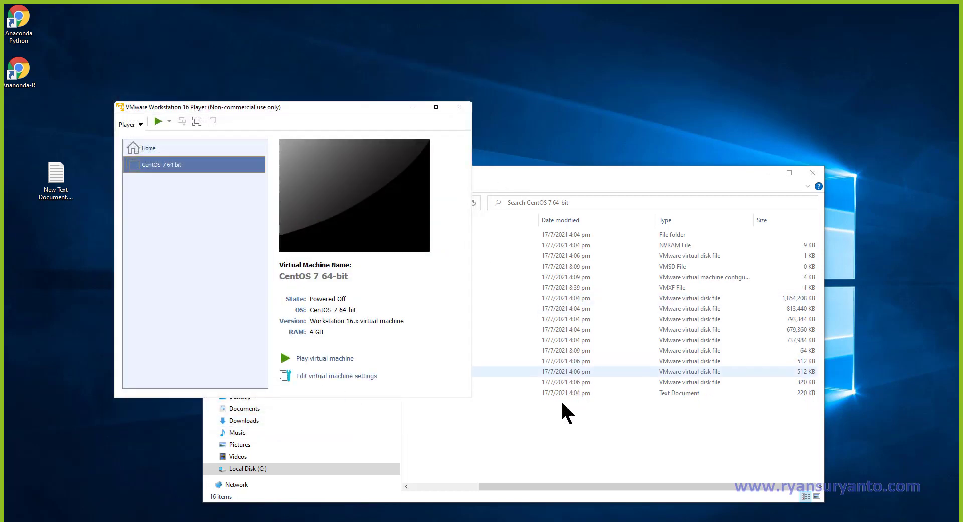
# Highlight the sentence 'Explain why it is the best' in the 02_VMware.pdf lab sheet.
pyautogui.moveTo(528, 521)
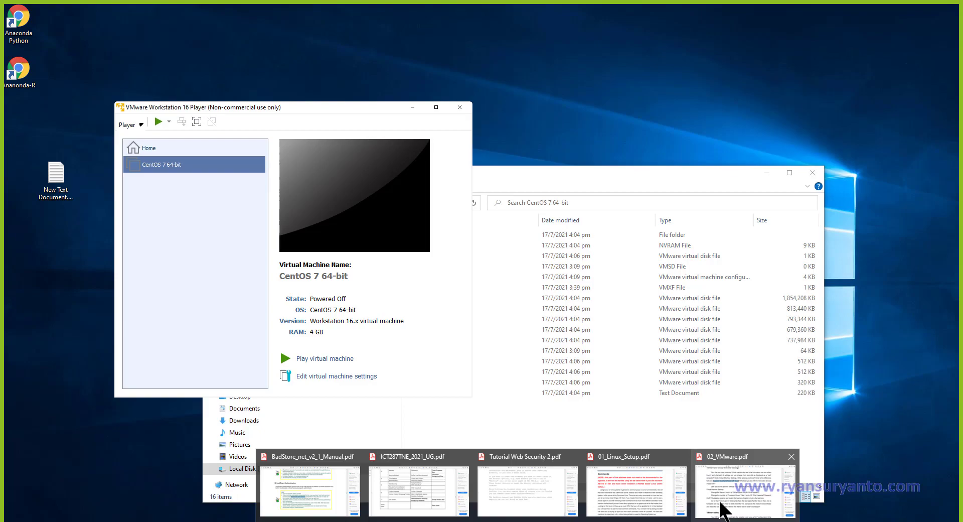
pyautogui.click(722, 510)
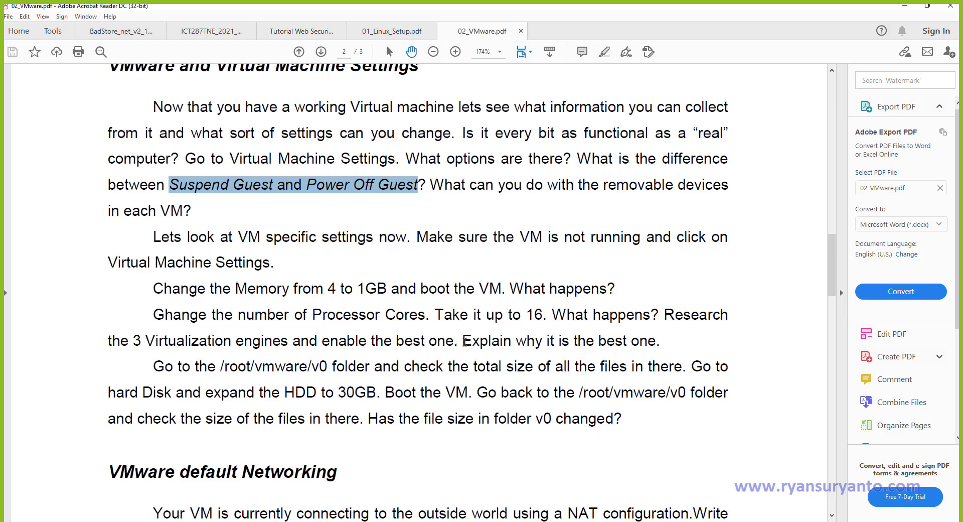
pyautogui.moveTo(462, 342); pyautogui.dragTo(627, 341)
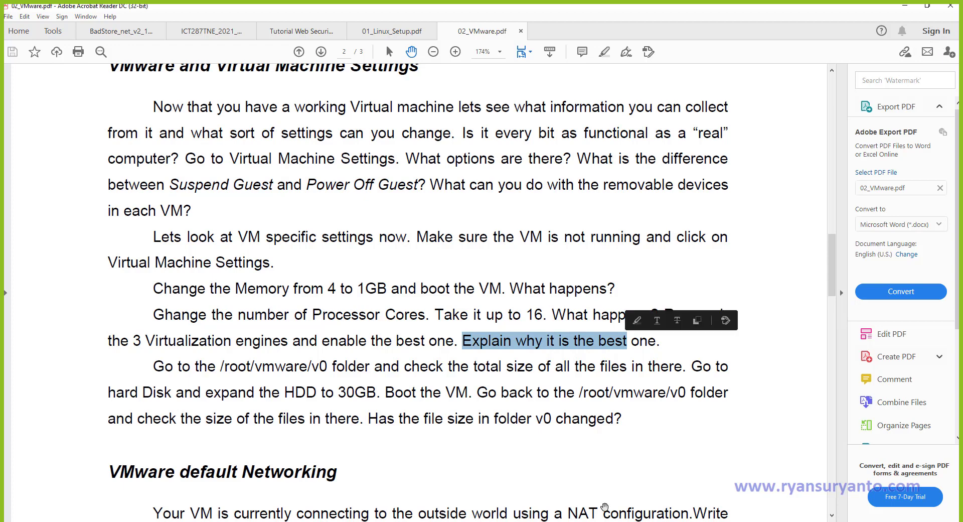
# Open the CentOS 7 64-bit VM's settings via Player > Manage and show the Processors page.
pyautogui.click(601, 521)
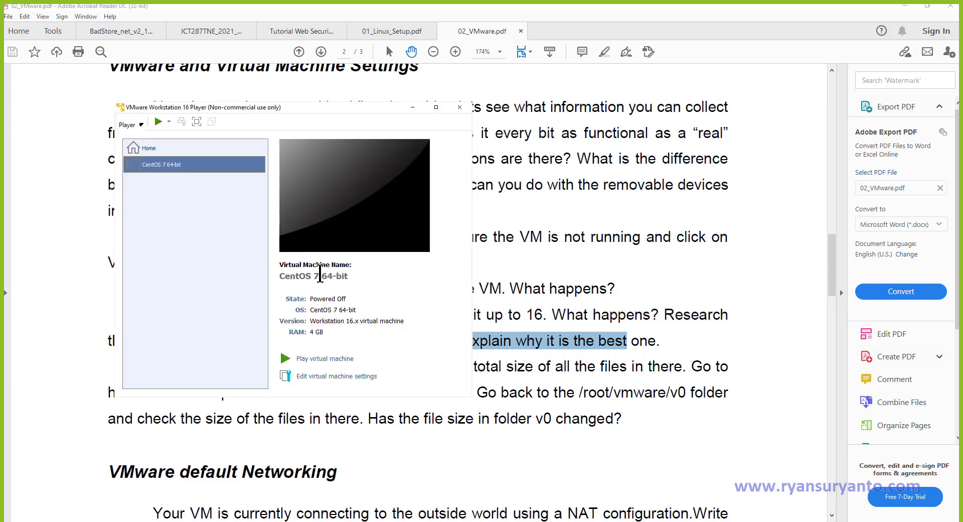
pyautogui.click(140, 126)
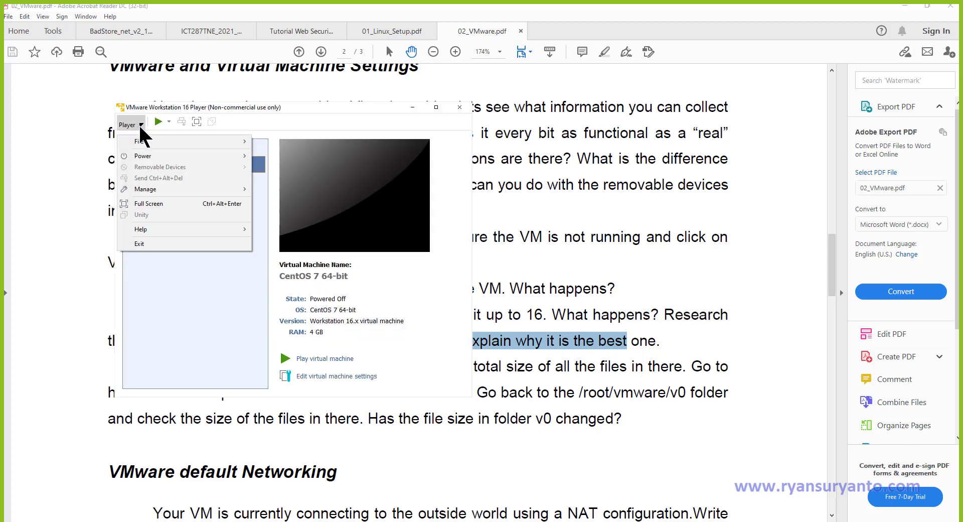
pyautogui.moveTo(198, 190)
pyautogui.click(285, 215)
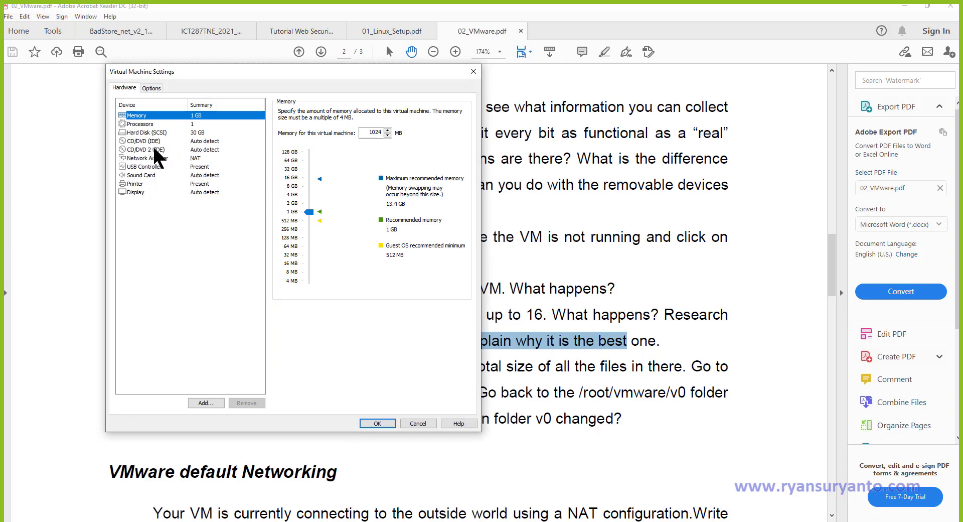
pyautogui.click(149, 124)
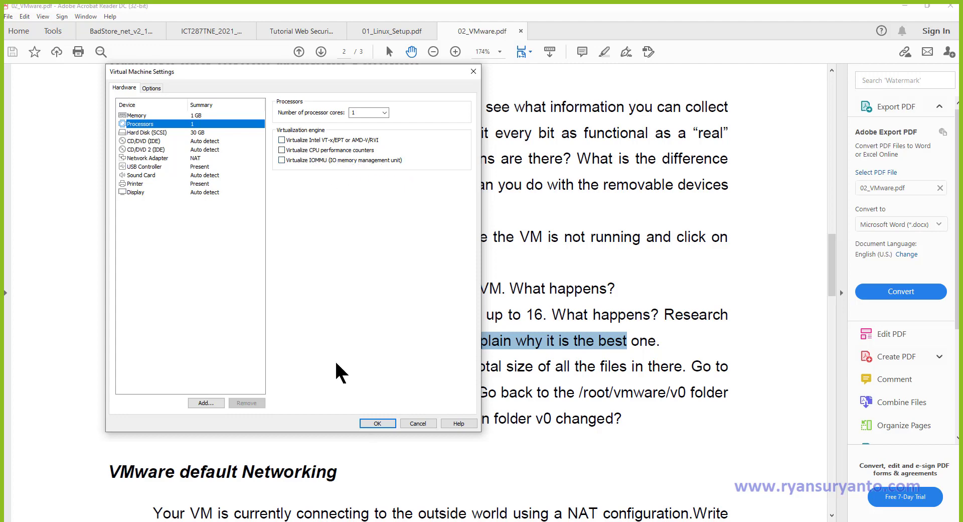
pyautogui.click(562, 521)
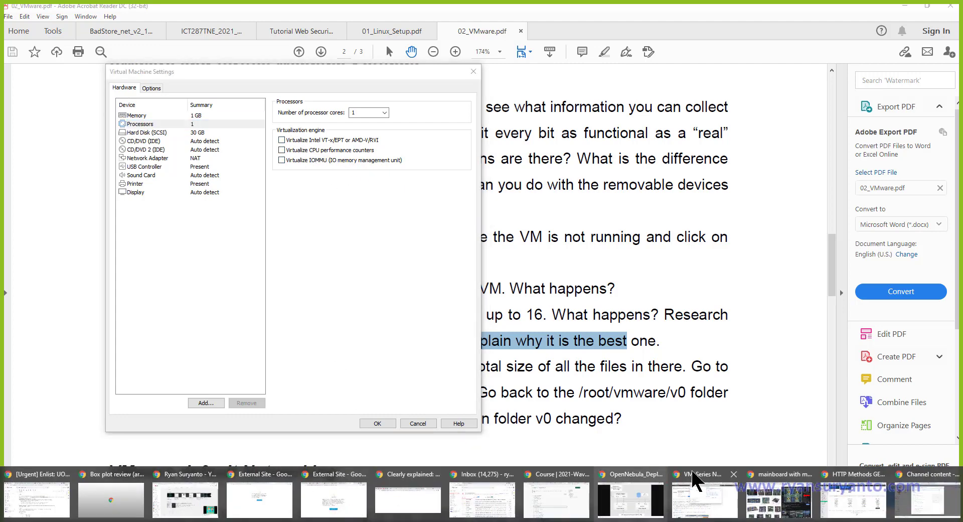
# Search Google for 'vmware cpu virtualization engine' and open the Virtualization Engine in VM Settings thread.
pyautogui.click(928, 494)
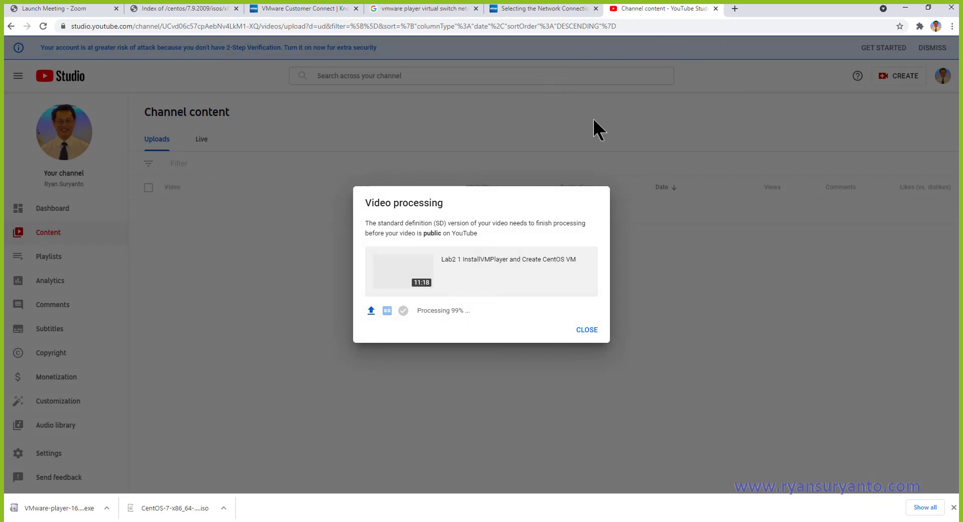
pyautogui.click(735, 9)
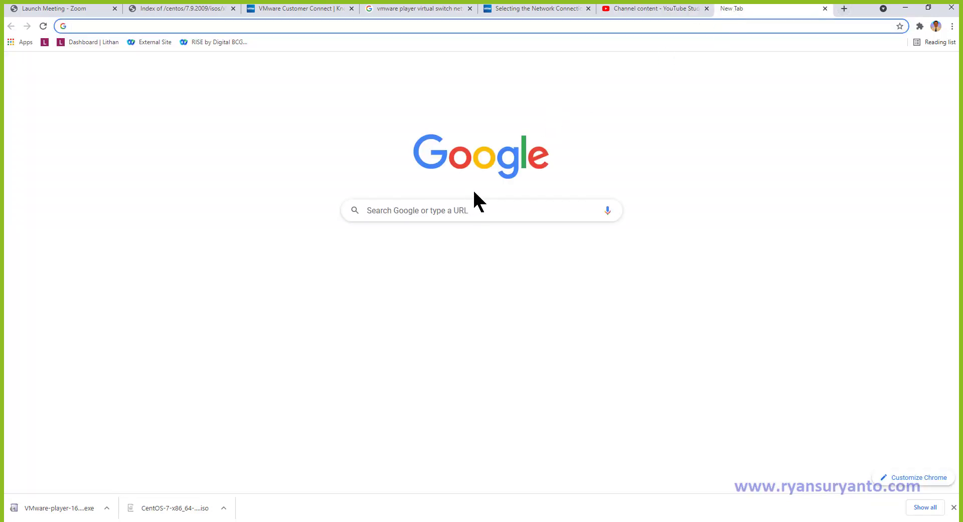
pyautogui.click(409, 214)
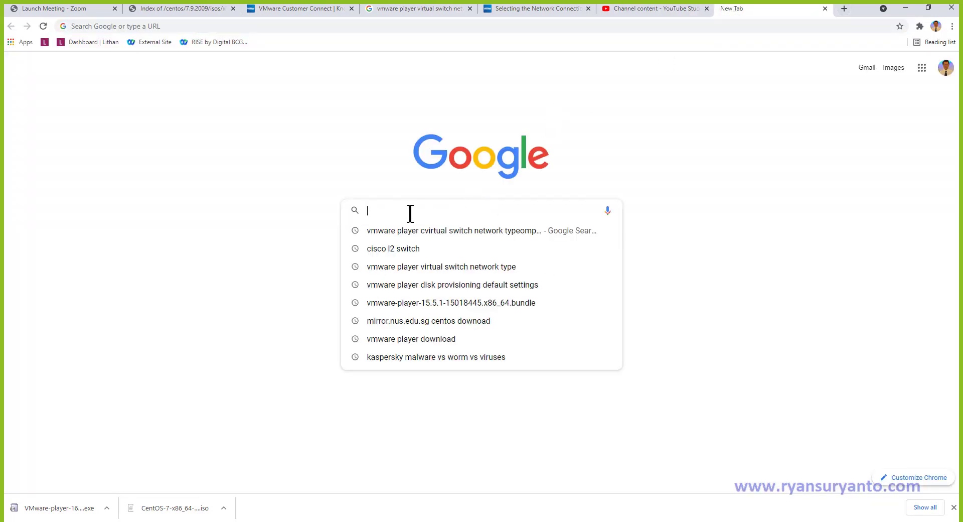
pyautogui.write('vmwar')
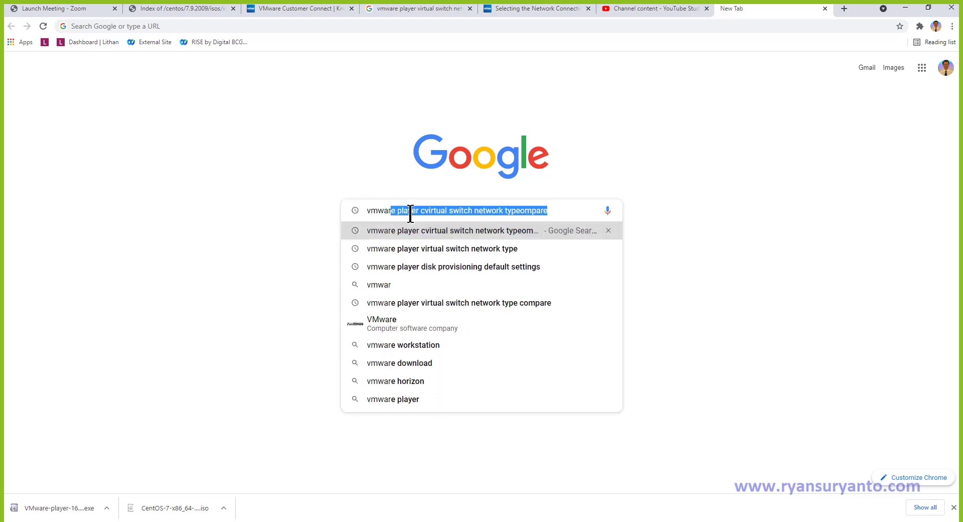
pyautogui.write('e cpu')
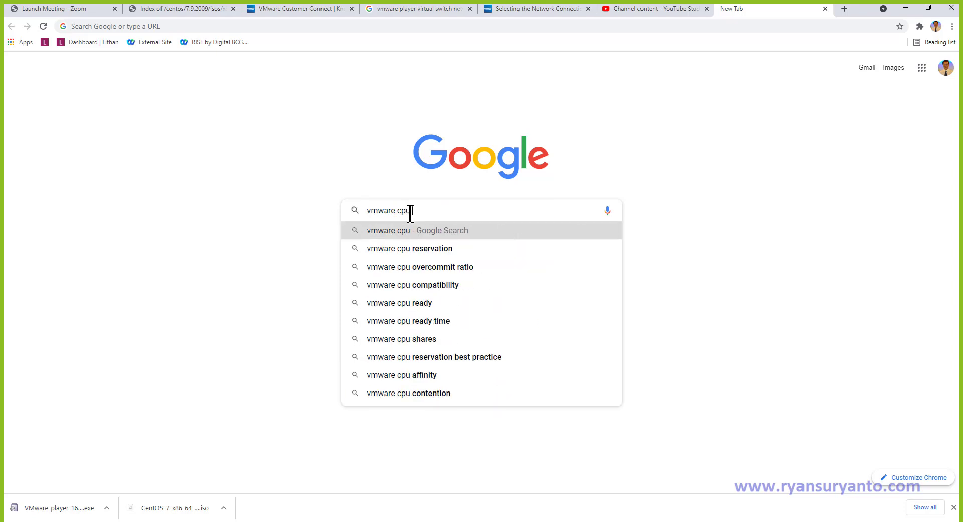
pyautogui.write(' virtu')
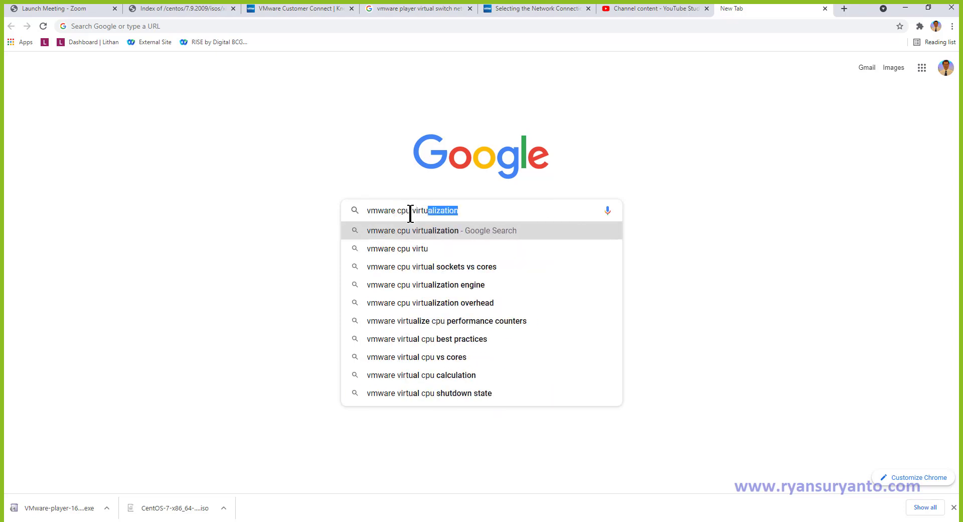
pyautogui.write('alization engine')
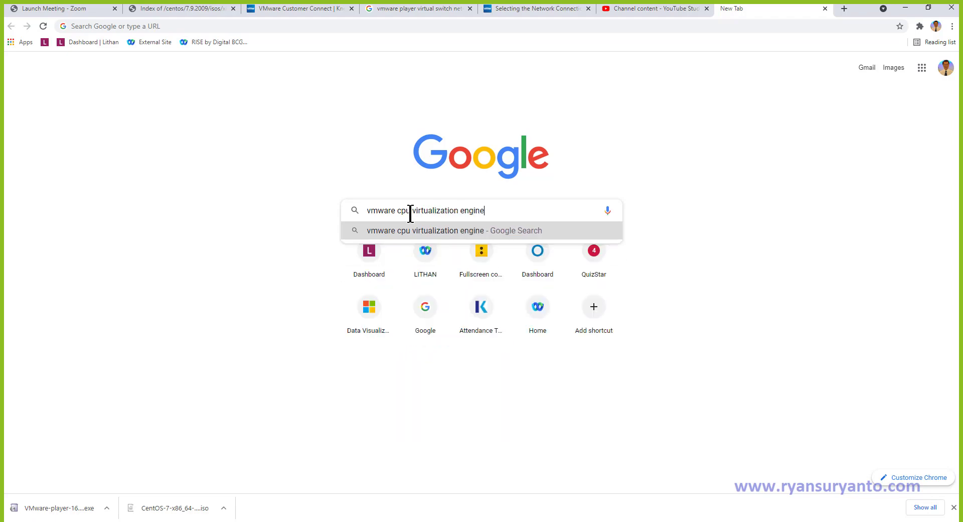
pyautogui.press('Return')
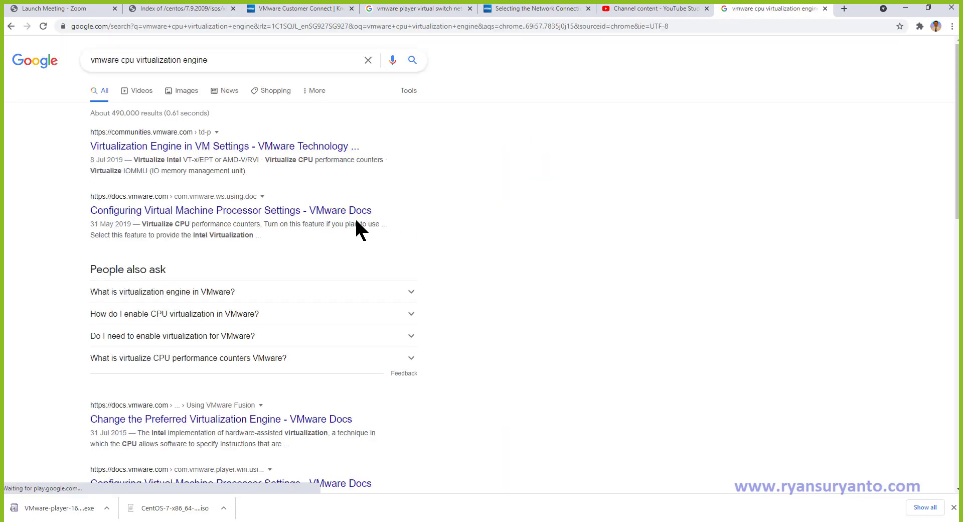
pyautogui.click(189, 147)
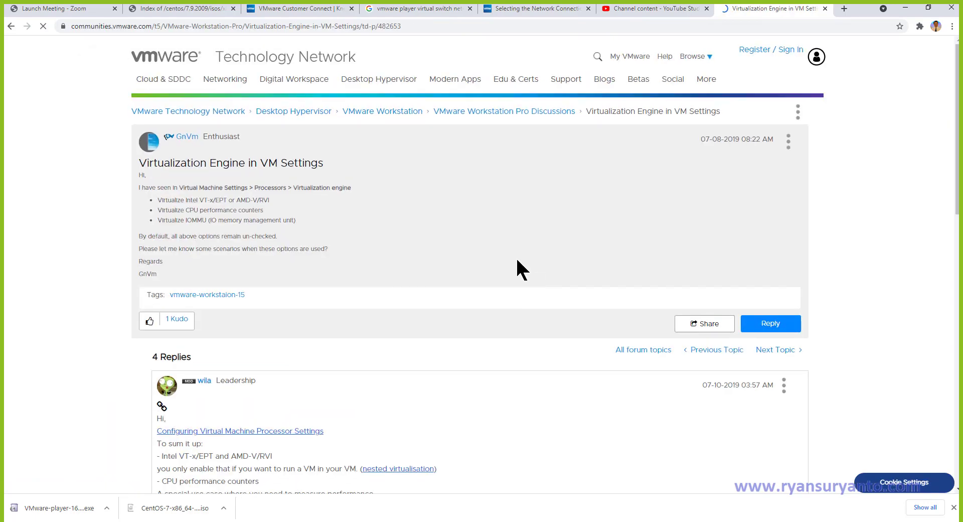
pyautogui.scroll(-6, 517, 260)
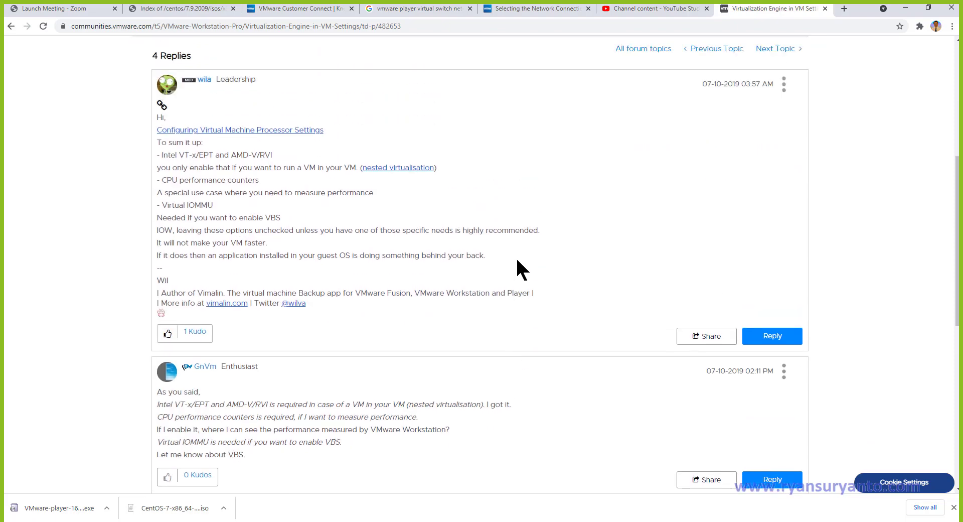
# Open the Configuring Virtual Machine Processor Settings article and read its Processor Settings table.
pyautogui.click(270, 132)
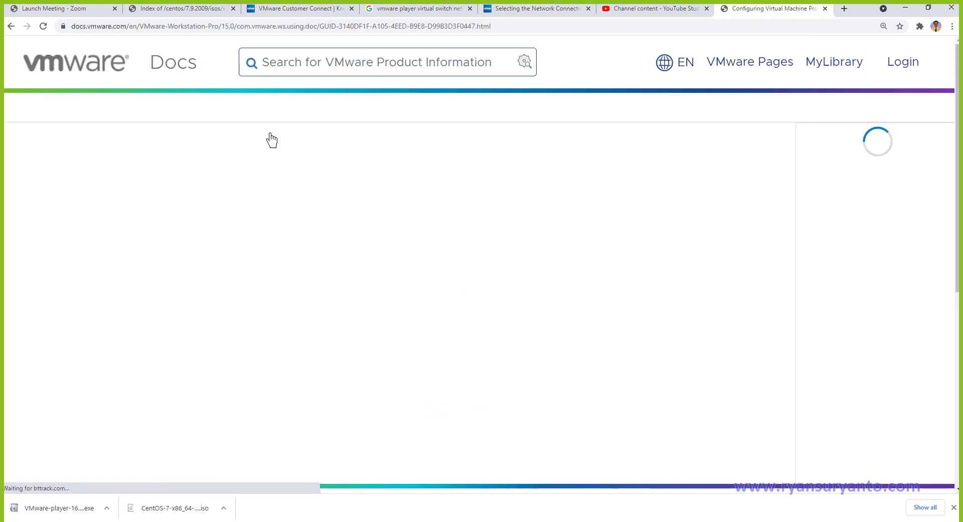
pyautogui.scroll(-1, 651, 322)
pyautogui.scroll(-8, 651, 322)
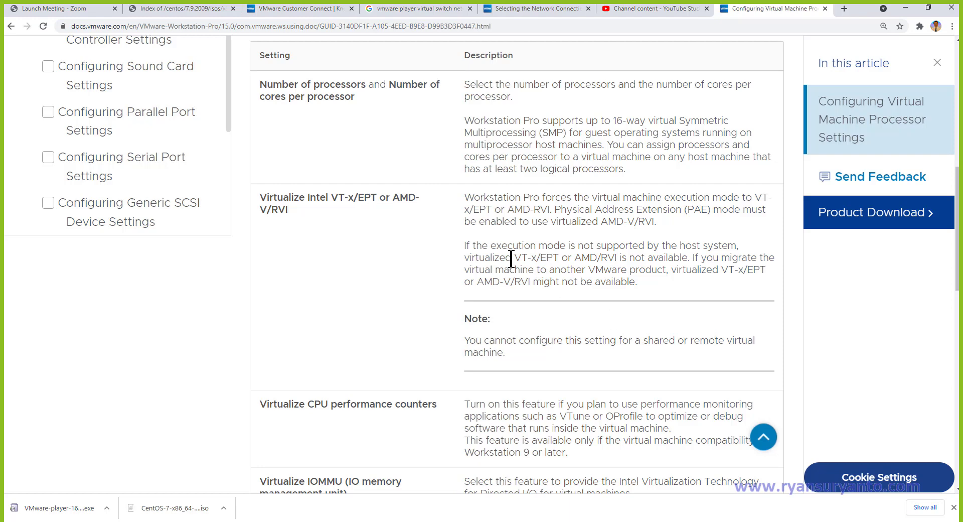
pyautogui.scroll(-2, 511, 259)
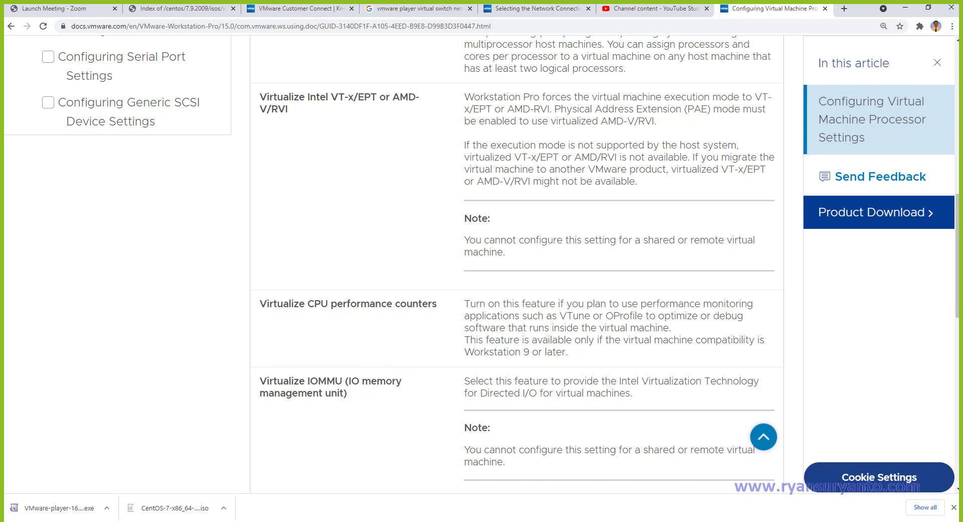
# Switch from the processor settings article to Microsoft Whiteboard.
pyautogui.moveTo(602, 520)
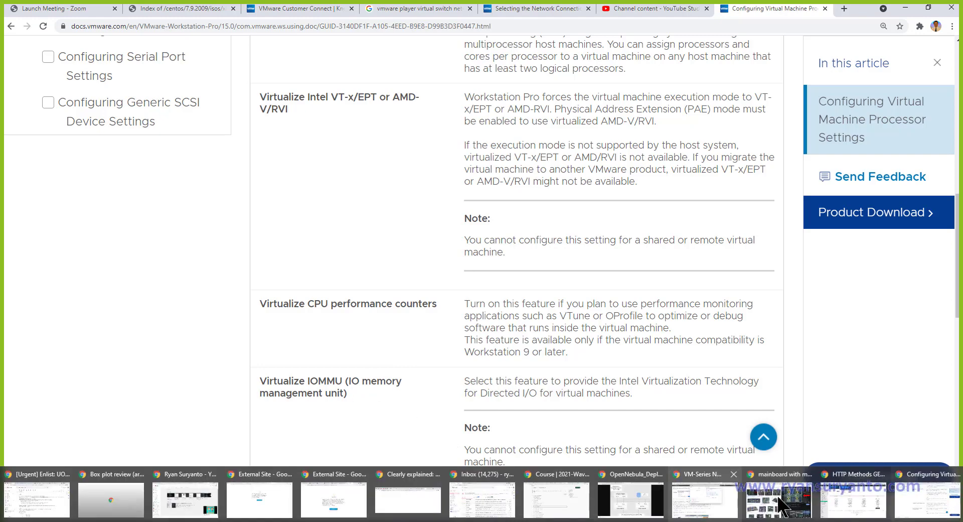
pyautogui.click(921, 512)
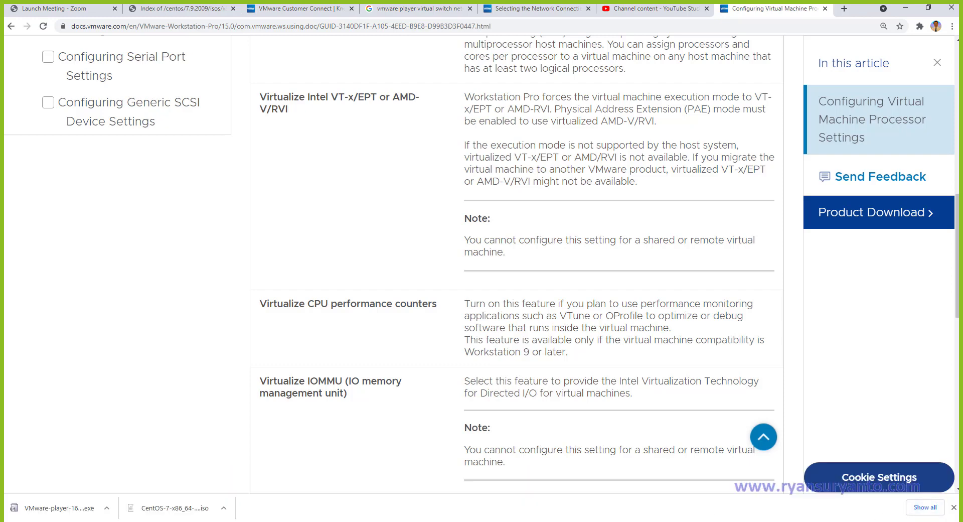
pyautogui.moveTo(381, 520)
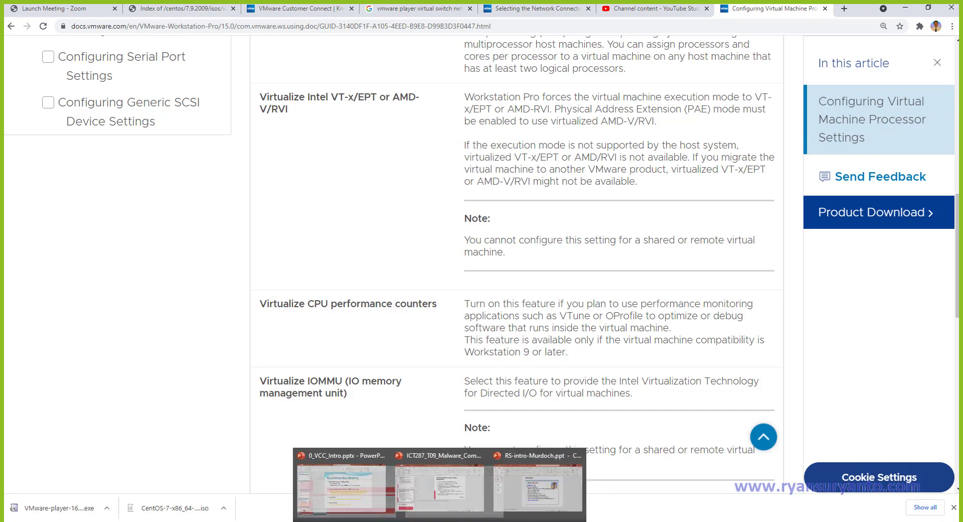
pyautogui.click(477, 521)
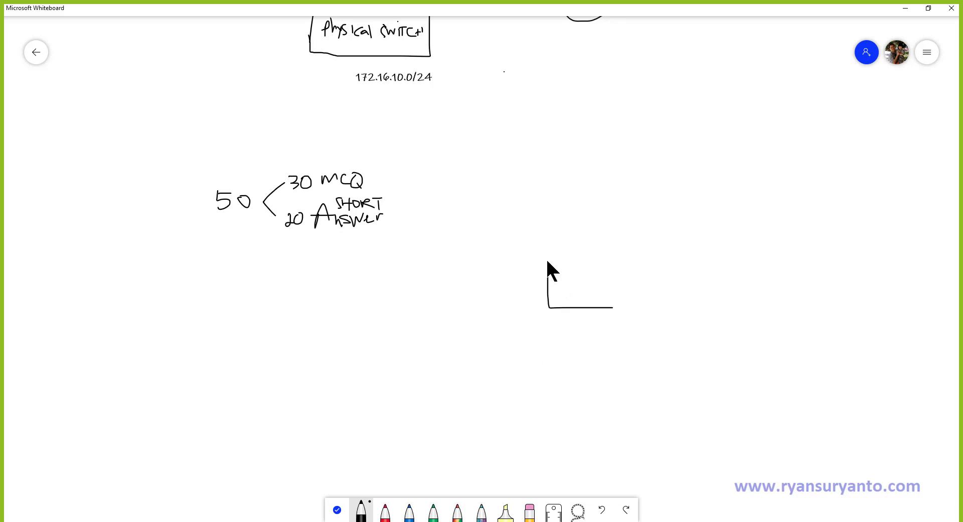
# Sketch stacked boxes joined by a curved link in black on the whiteboard.
pyautogui.moveTo(548, 261)
pyautogui.mouseDown()
pyautogui.moveTo(590, 261)
pyautogui.moveTo(686, 288)
pyautogui.moveTo(617, 310)
pyautogui.mouseUp()
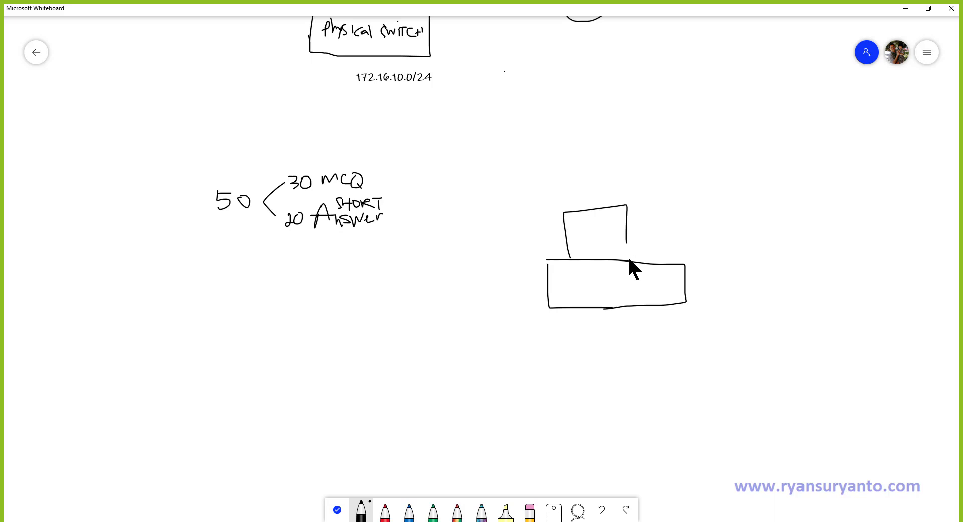
pyautogui.moveTo(627, 244); pyautogui.dragTo(629, 259)
pyautogui.moveTo(581, 254)
pyautogui.mouseDown()
pyautogui.moveTo(594, 280)
pyautogui.moveTo(657, 284)
pyautogui.moveTo(601, 293)
pyautogui.mouseUp()
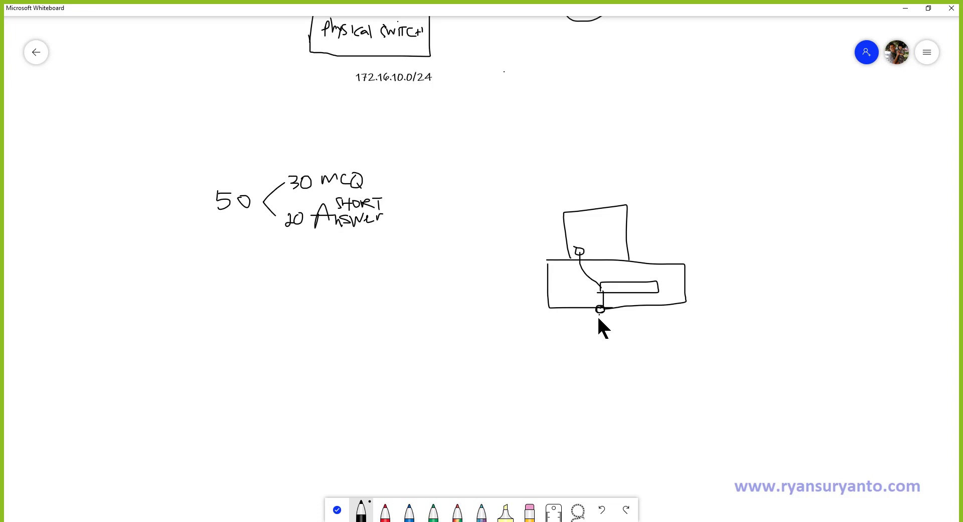
pyautogui.moveTo(550, 350)
pyautogui.mouseDown()
pyautogui.moveTo(660, 346)
pyautogui.moveTo(571, 370)
pyautogui.mouseUp()
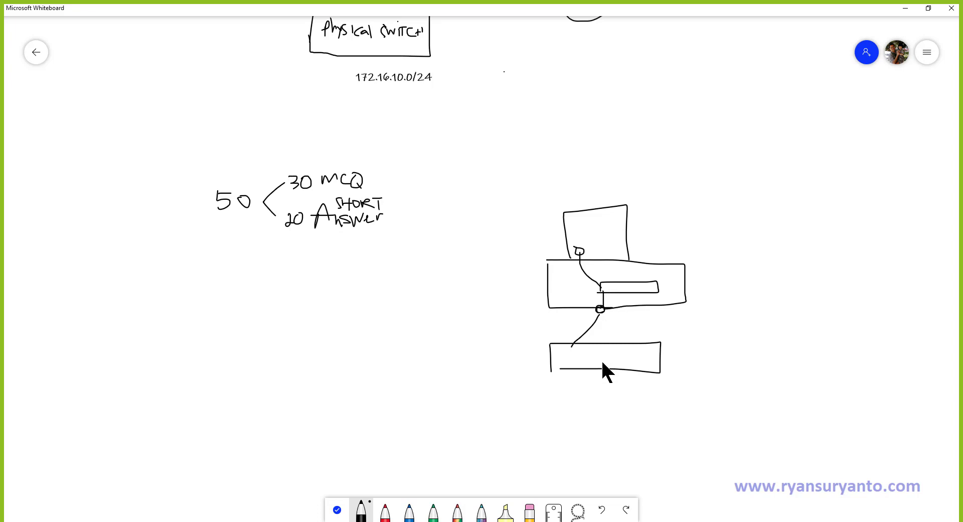
# Trace the path through the boxes in red, then minimize the whiteboard.
pyautogui.click(385, 511)
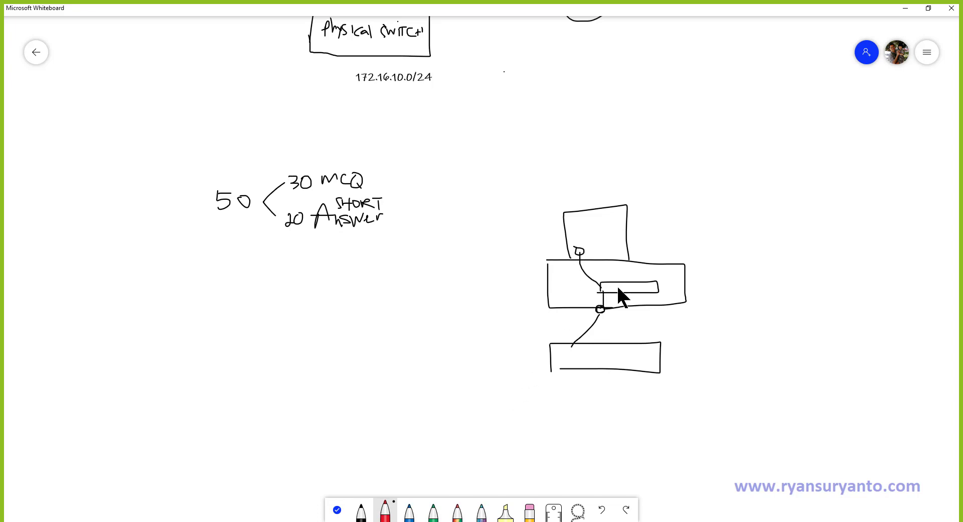
pyautogui.moveTo(574, 257); pyautogui.dragTo(576, 263)
pyautogui.click(906, 8)
# Review VMware's Processor Settings docs page, then return to the VM's 1-core processor settings.
pyautogui.scroll(3, 512, 315)
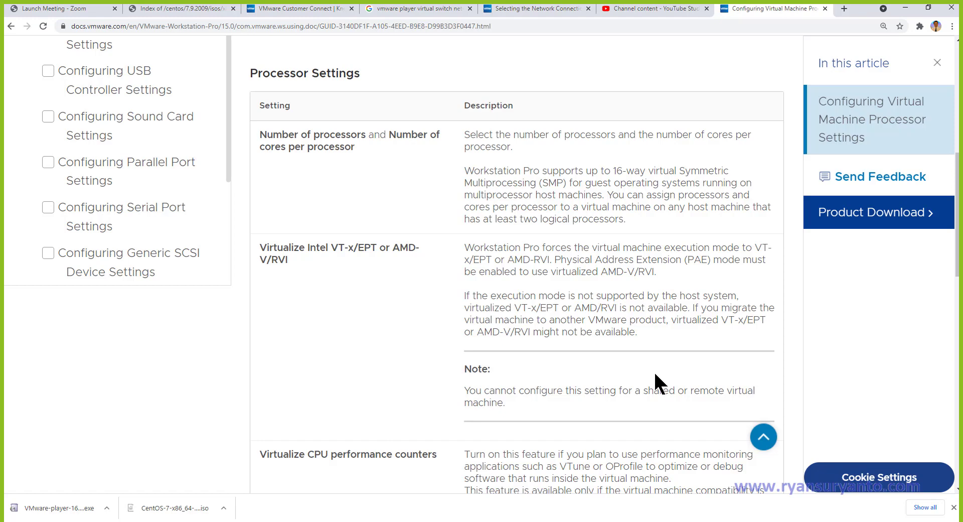
pyautogui.scroll(-1, 651, 387)
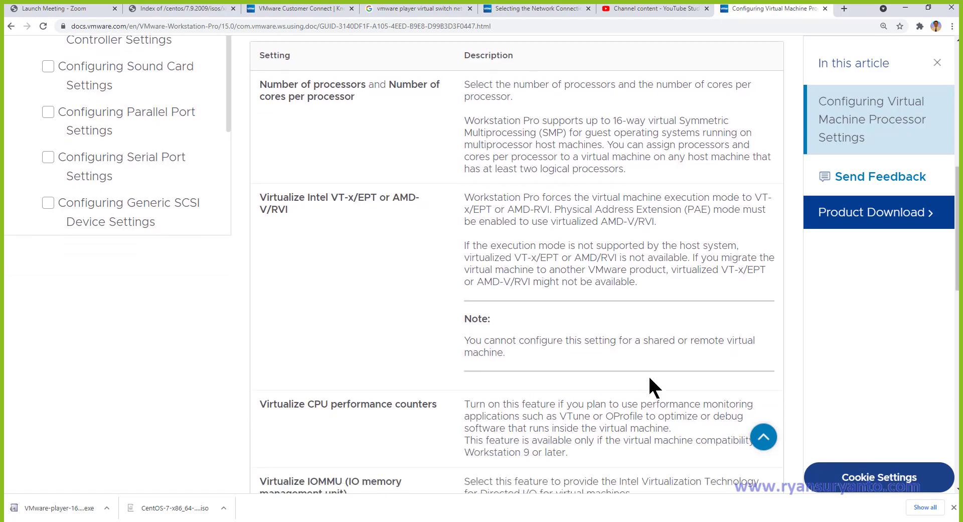
pyautogui.scroll(-1, 651, 387)
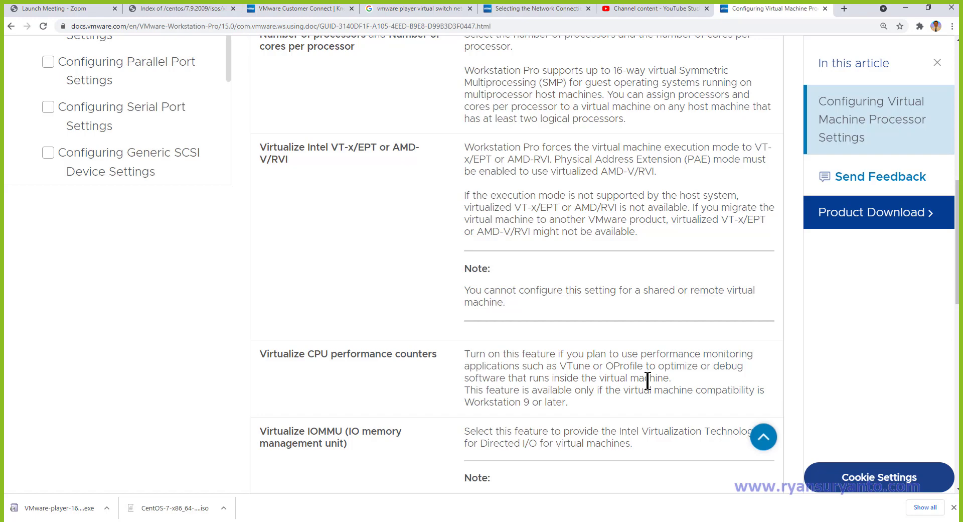
pyautogui.scroll(2, 646, 380)
pyautogui.scroll(-1, 646, 383)
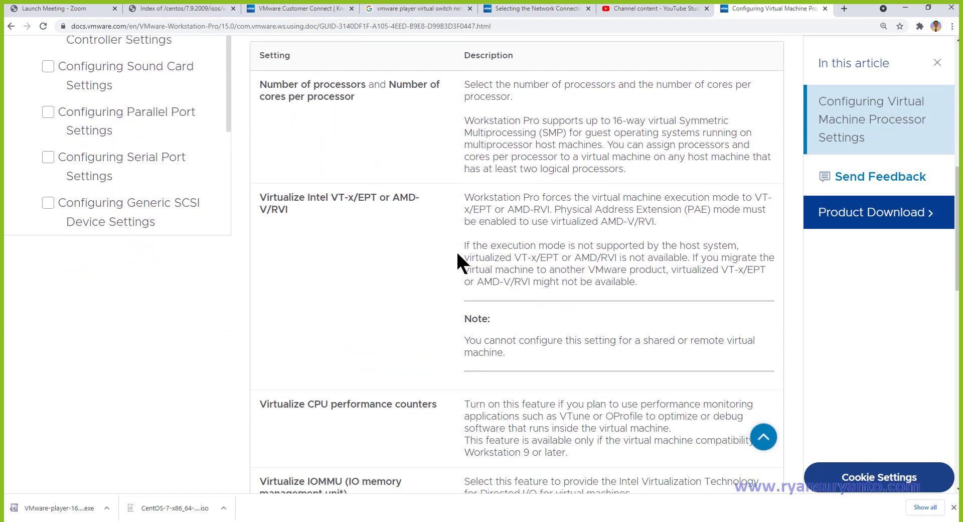
pyautogui.scroll(3, 430, 257)
pyautogui.click(320, 27)
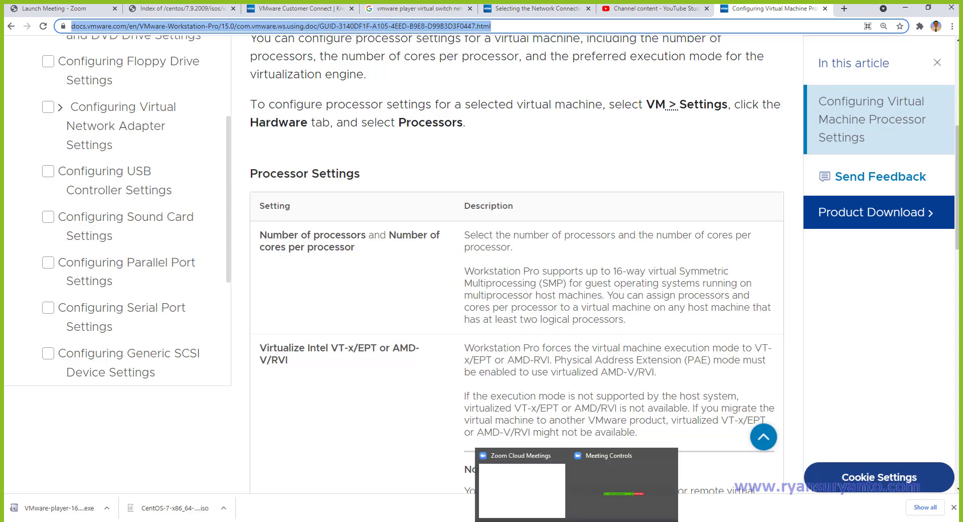
pyautogui.moveTo(528, 521)
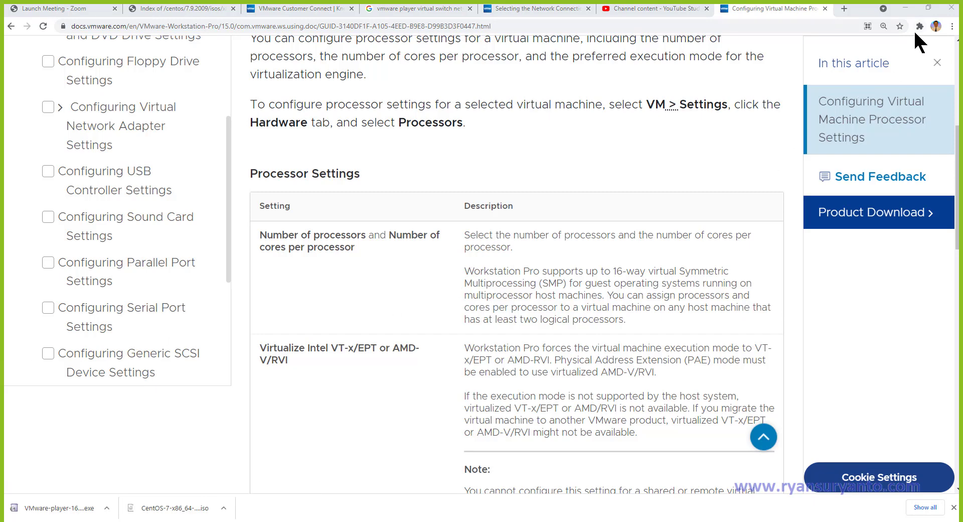
pyautogui.click(906, 9)
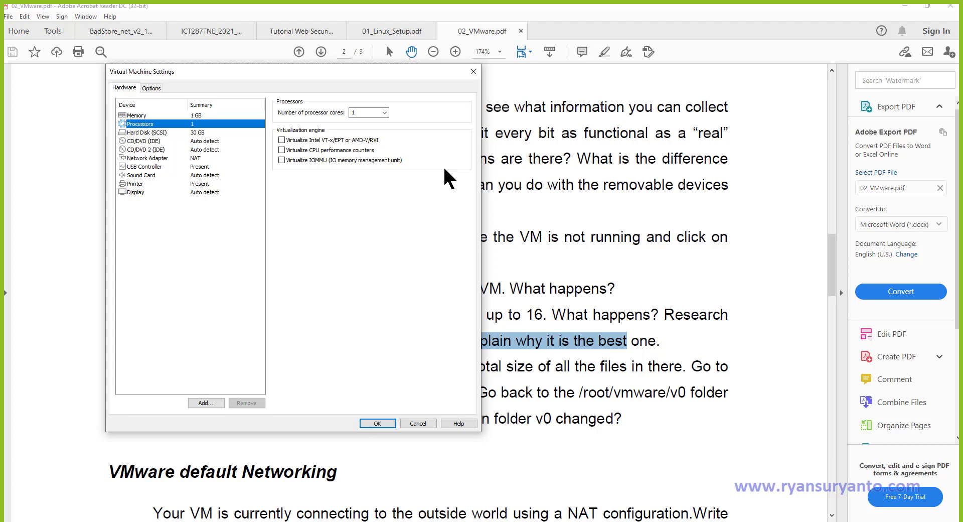
# Save the 1 GB, 1-core VM settings and scroll the lab sheet to the cloning instructions.
pyautogui.click(378, 423)
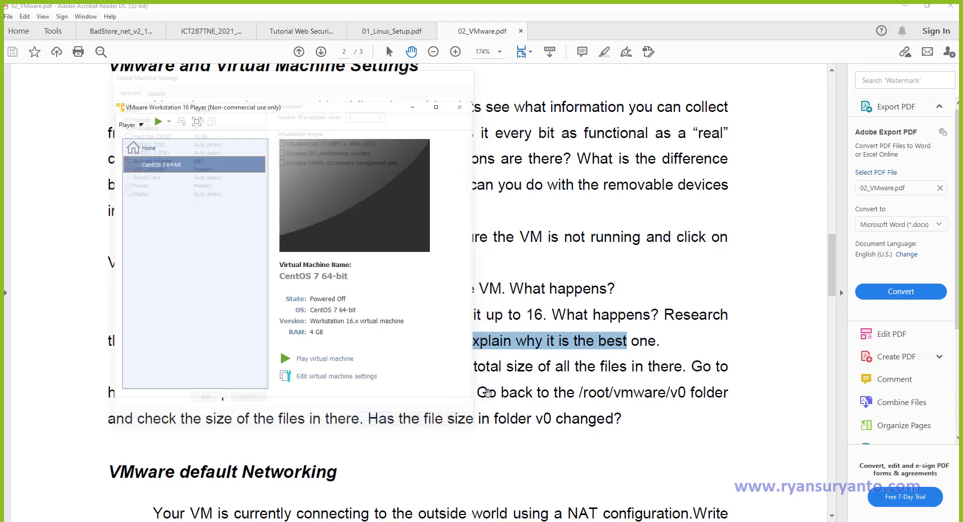
pyautogui.click(536, 352)
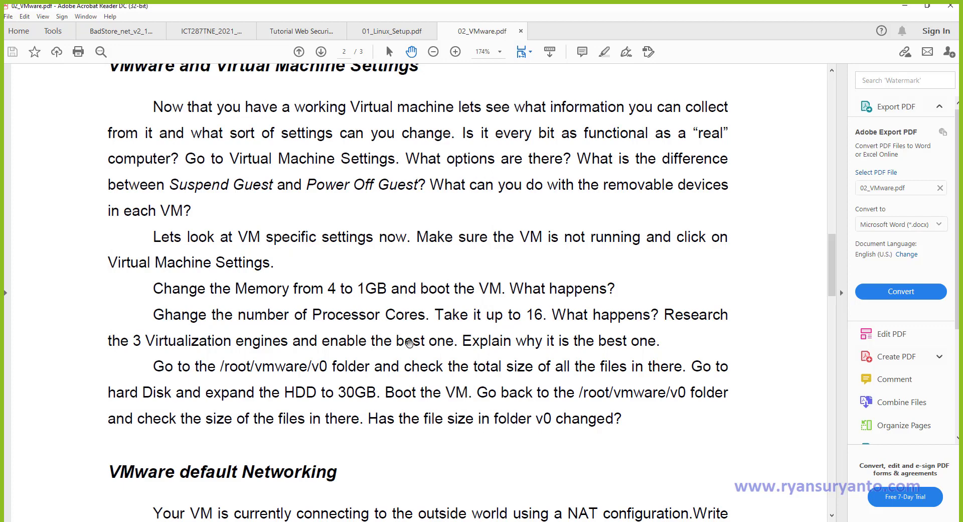
pyautogui.scroll(-3, 409, 343)
pyautogui.scroll(-4, 409, 344)
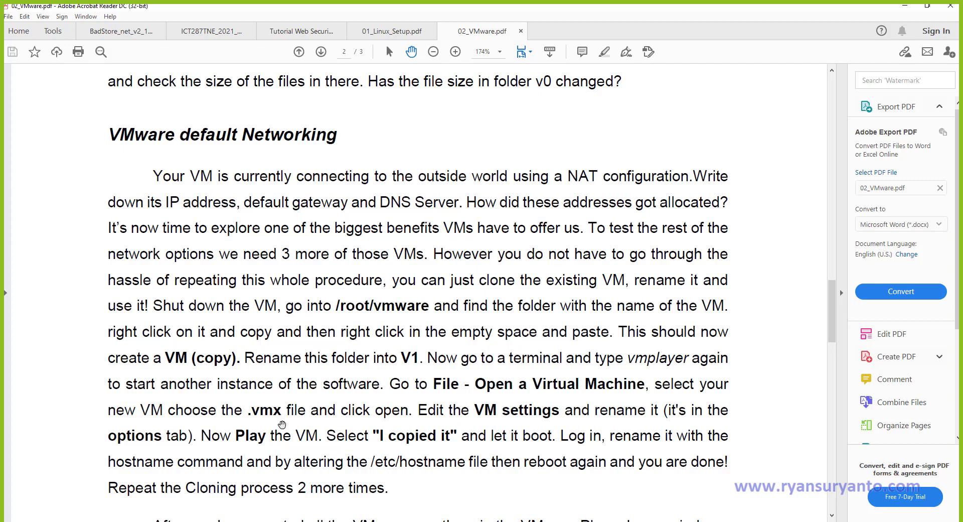
pyautogui.moveTo(836, 332); pyautogui.dragTo(833, 352)
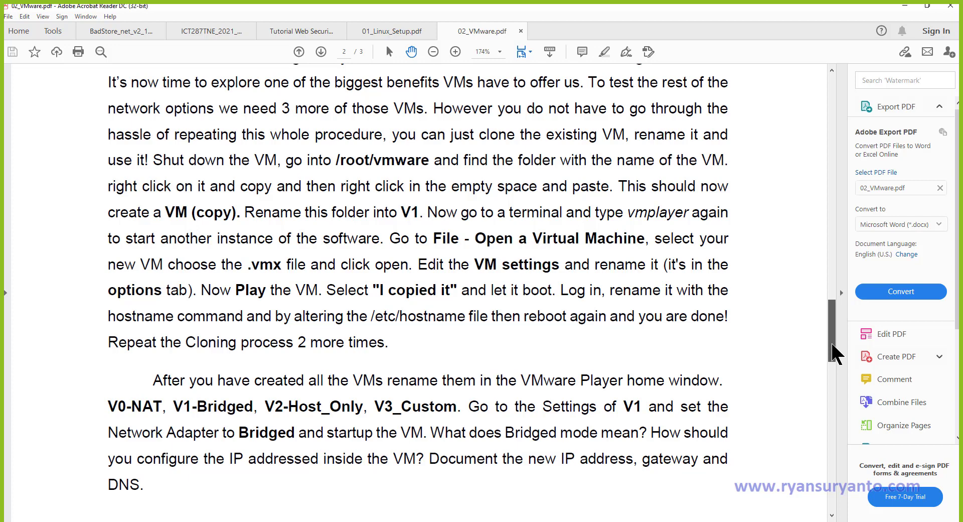
pyautogui.moveTo(834, 354); pyautogui.dragTo(835, 359)
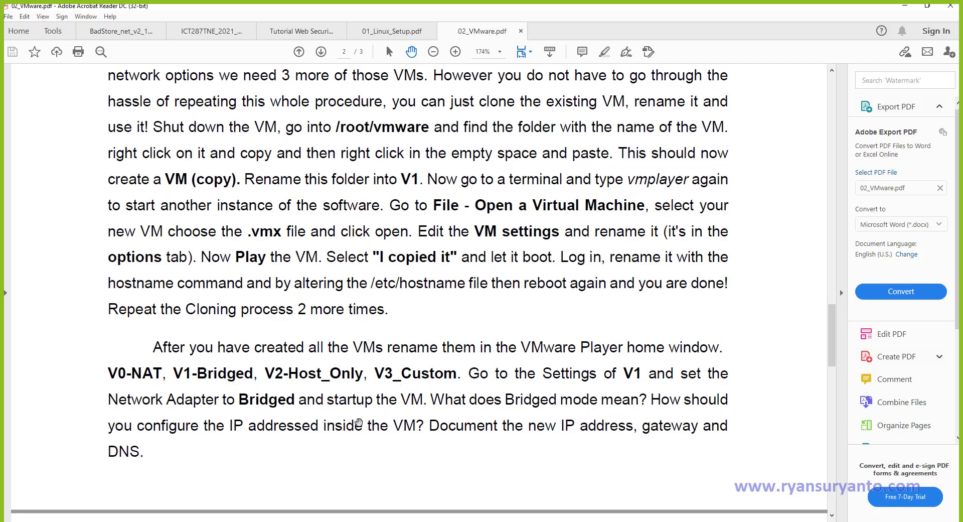
pyautogui.scroll(-6, 359, 423)
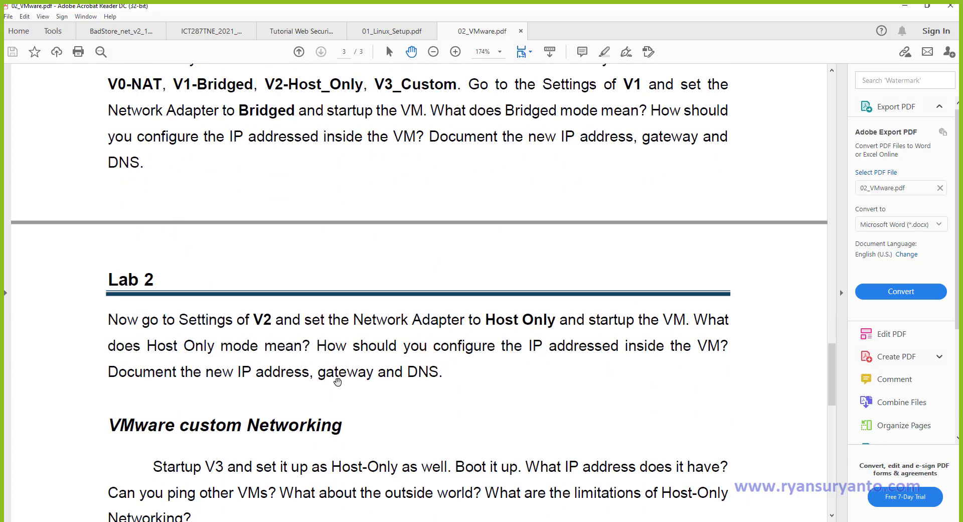
pyautogui.scroll(2, 338, 381)
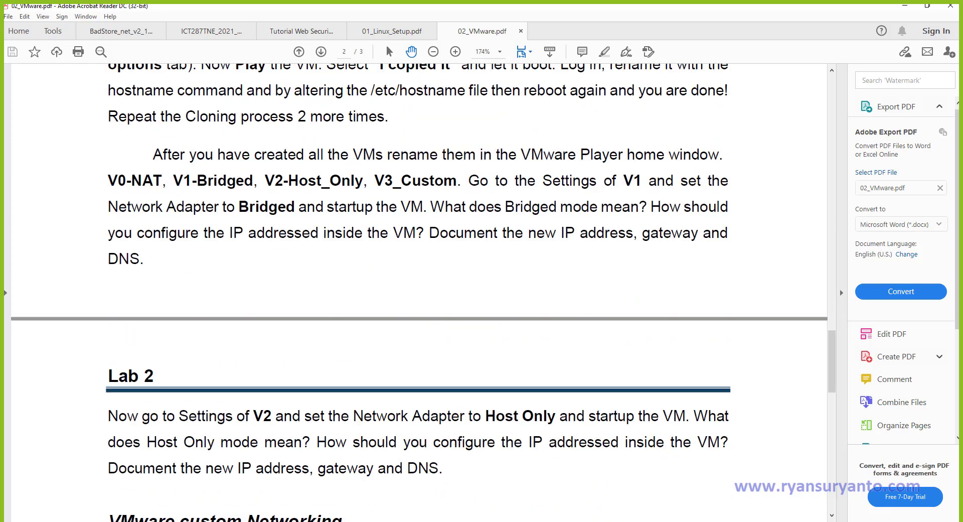
# In Documents\Virtual Machines, create a new folder named V1 beside CentOS 7 64-bit.
pyautogui.click(328, 521)
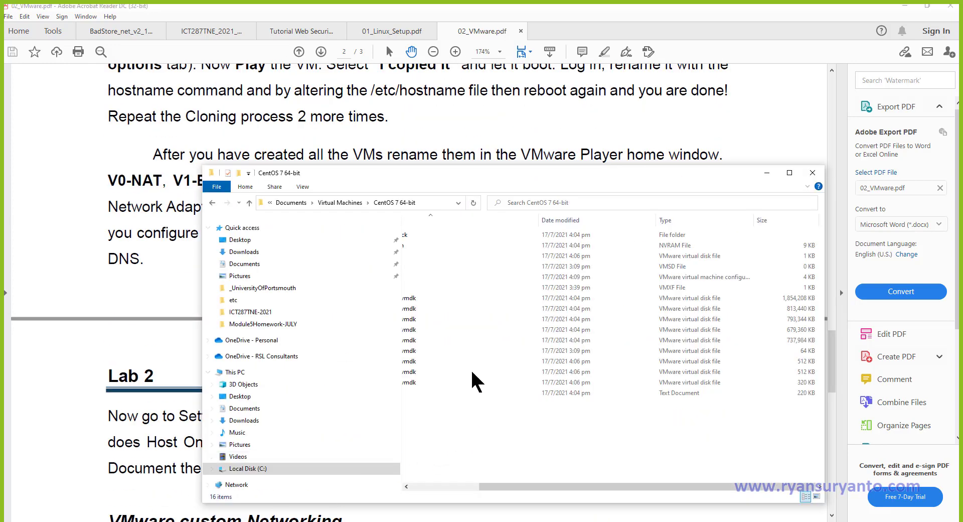
pyautogui.moveTo(505, 491); pyautogui.dragTo(394, 498)
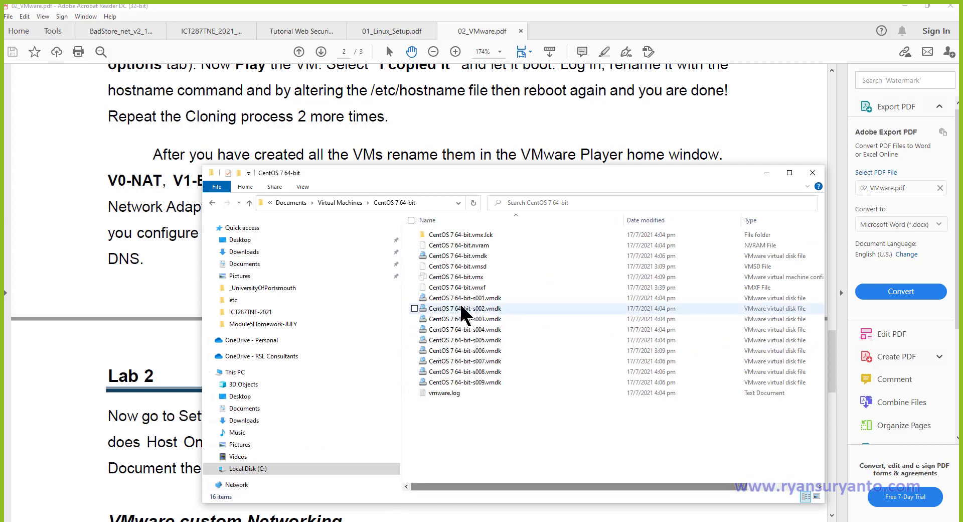
pyautogui.click(352, 203)
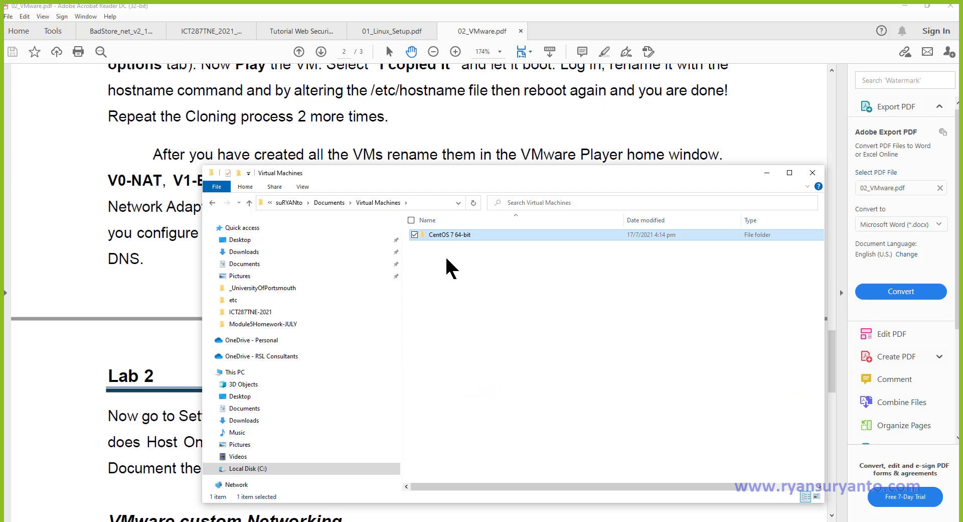
pyautogui.rightClick(452, 268)
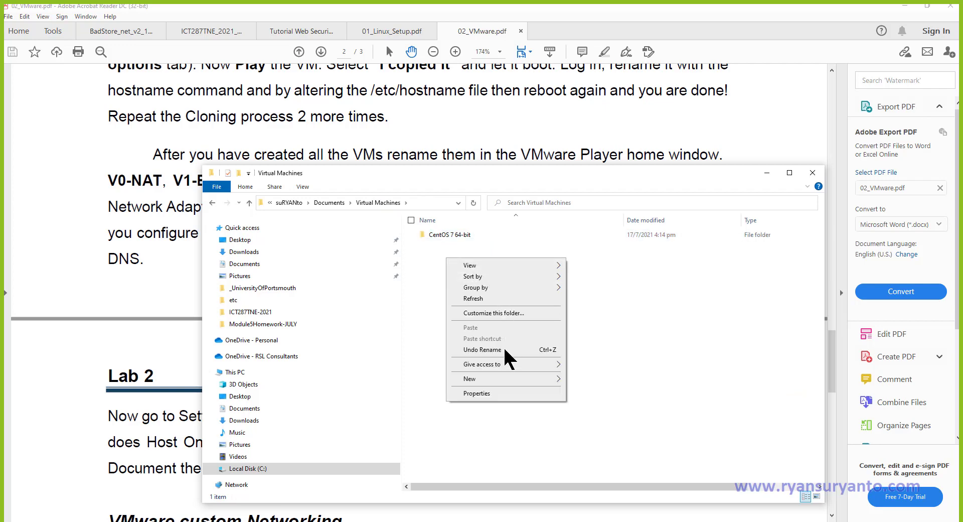
pyautogui.moveTo(507, 387)
pyautogui.click(582, 380)
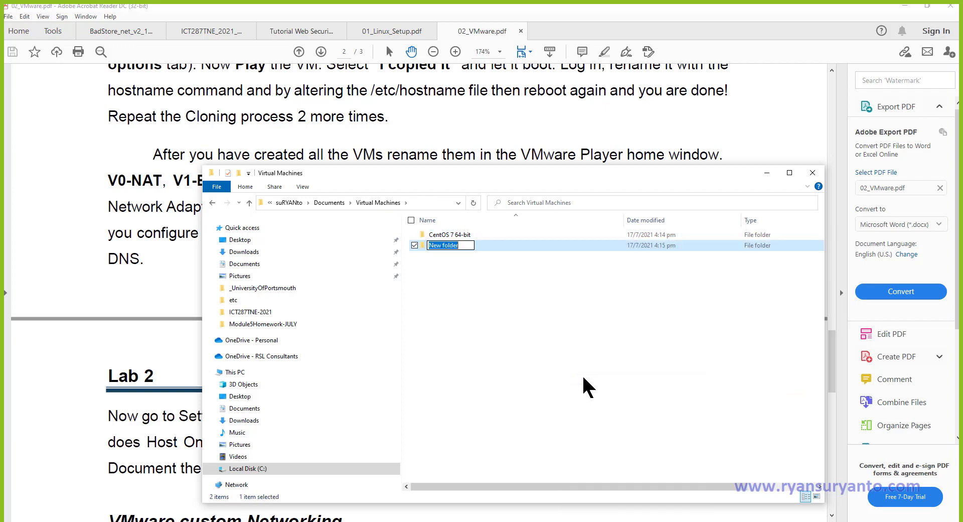
pyautogui.write('V1')
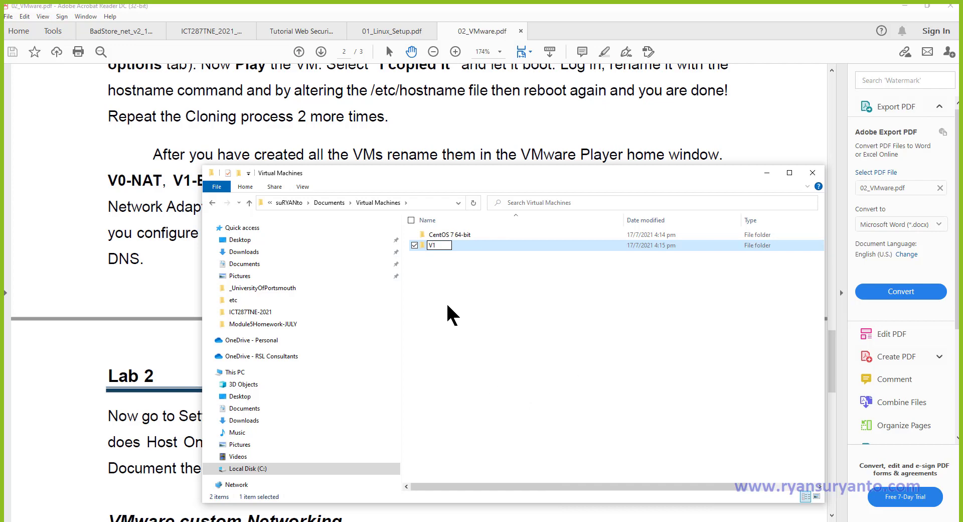
pyautogui.click(452, 309)
# Create two more folders named V2 and V3 in Virtual Machines.
pyautogui.rightClick(447, 301)
pyautogui.moveTo(522, 419)
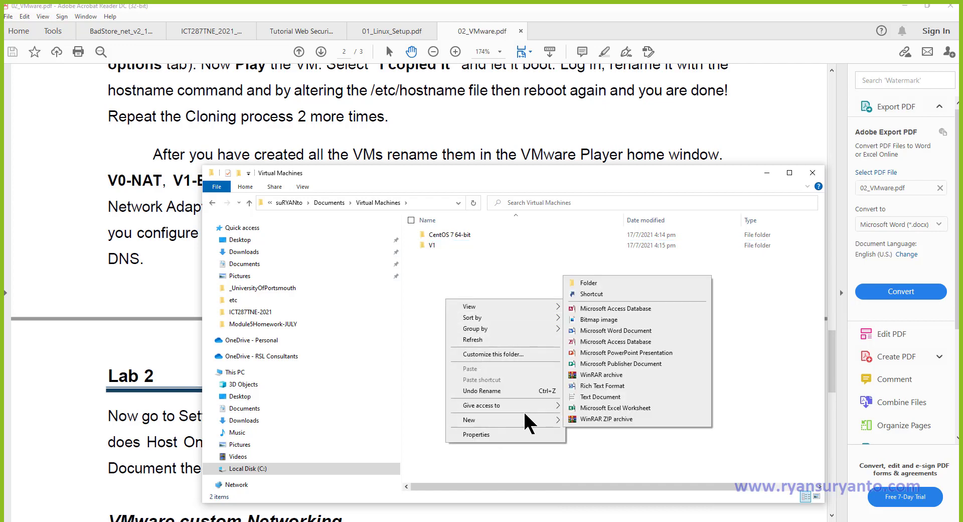
pyautogui.click(595, 284)
pyautogui.write('V2')
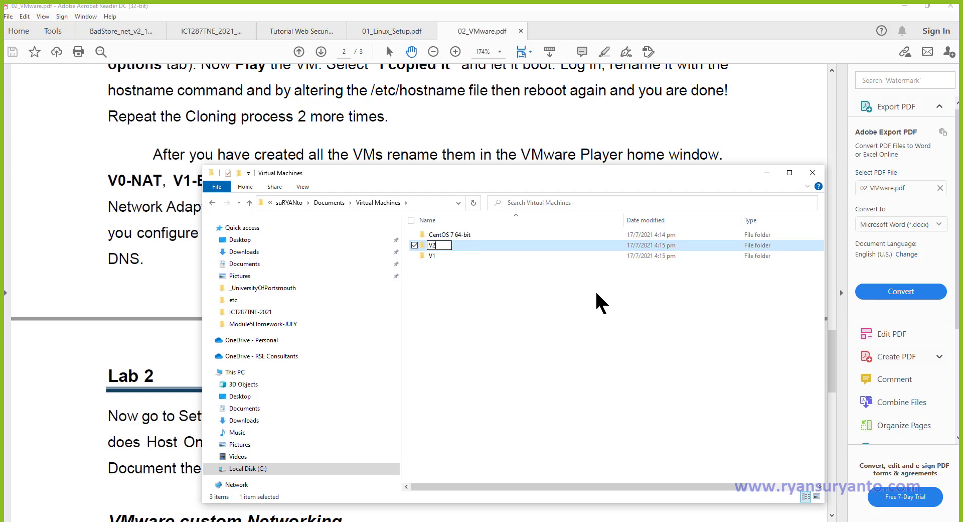
pyautogui.click(474, 301)
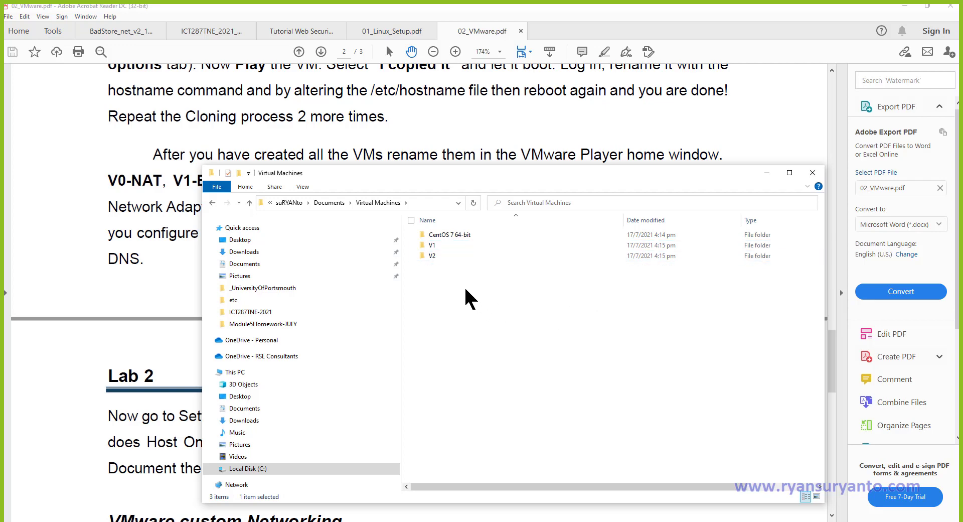
pyautogui.rightClick(467, 294)
pyautogui.moveTo(517, 409)
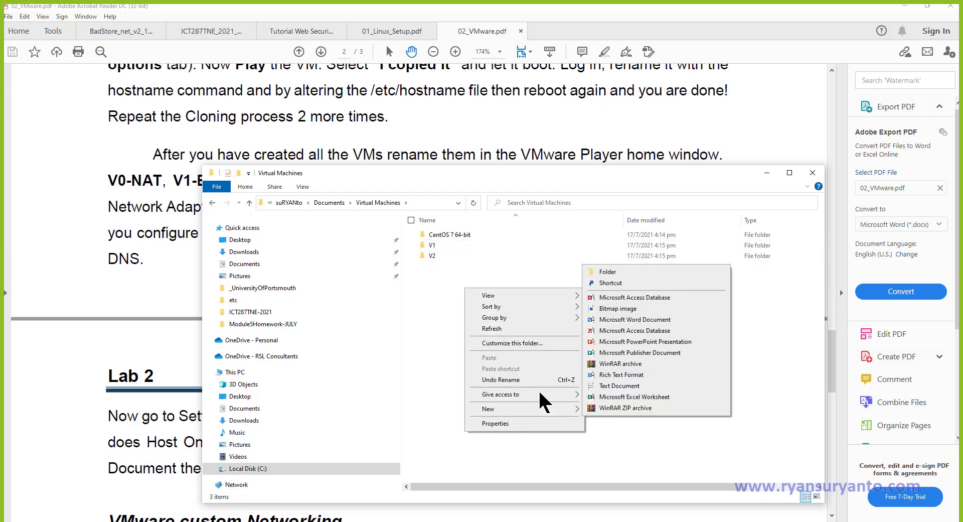
pyautogui.click(613, 273)
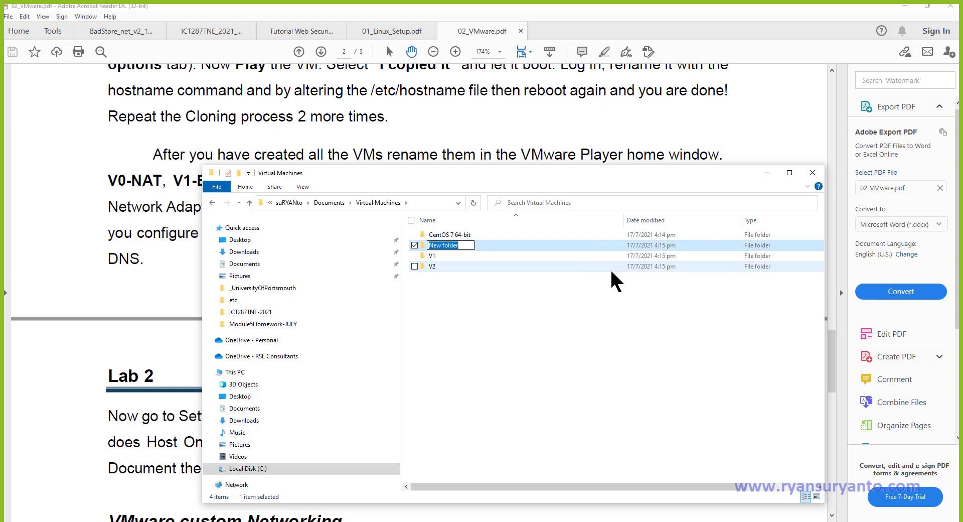
pyautogui.write('V3')
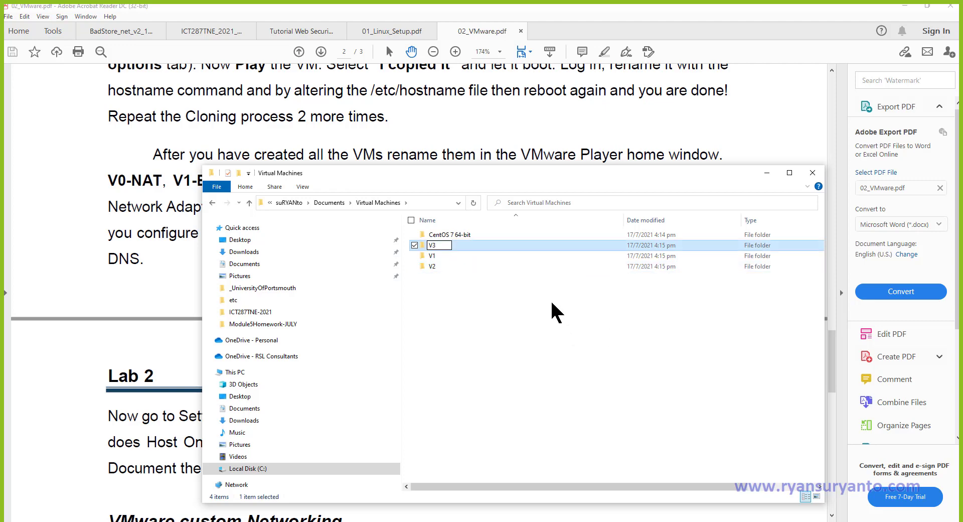
pyautogui.click(556, 312)
pyautogui.moveTo(430, 173); pyautogui.dragTo(509, 438)
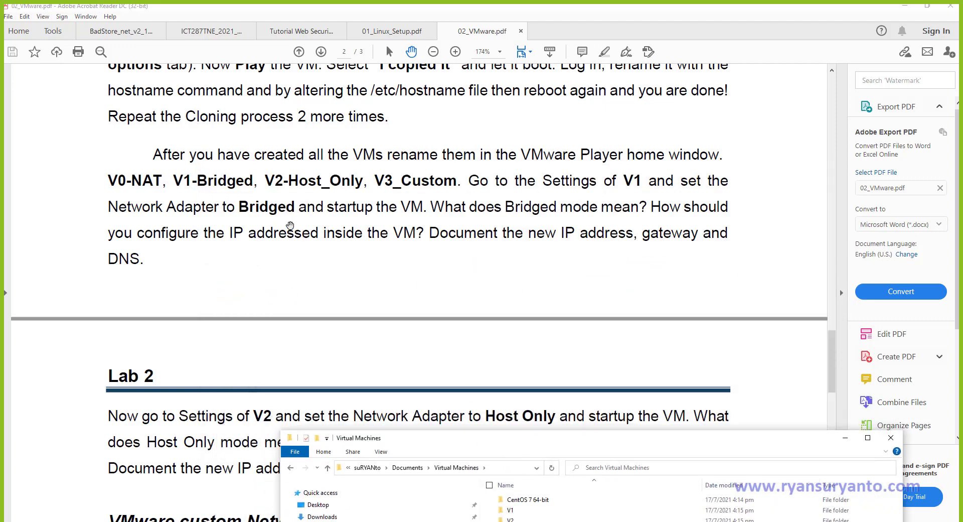
# Scroll the lab sheet back up to the VMware default Networking section.
pyautogui.scroll(5, 291, 226)
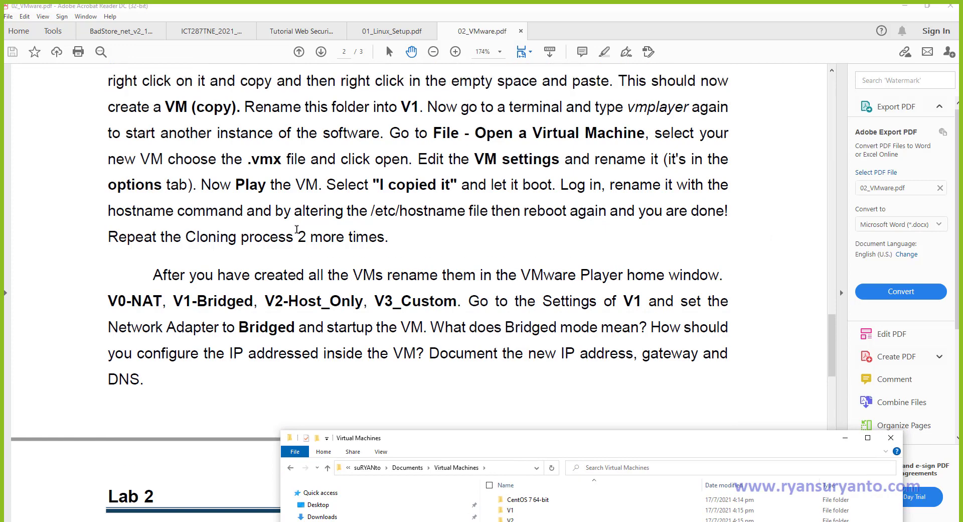
pyautogui.scroll(3, 297, 229)
pyautogui.scroll(3, 491, 235)
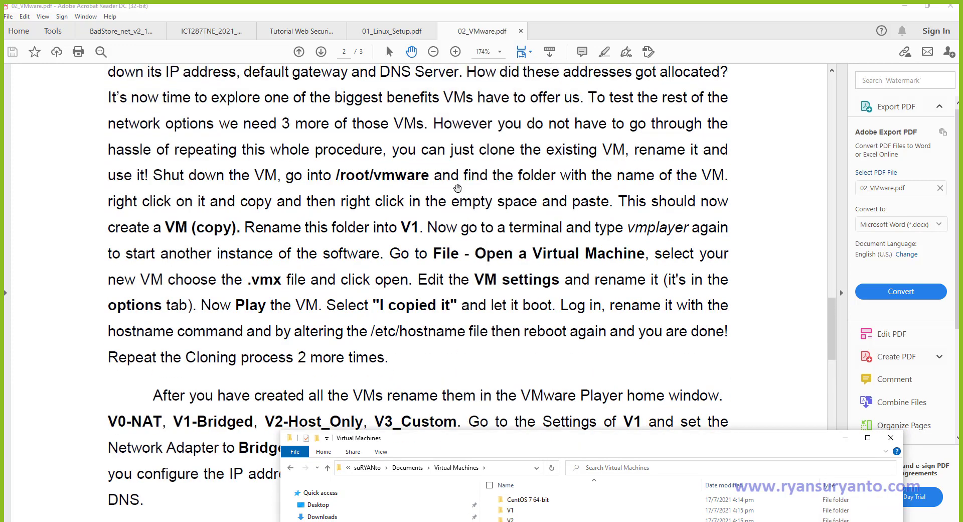
pyautogui.scroll(2, 468, 186)
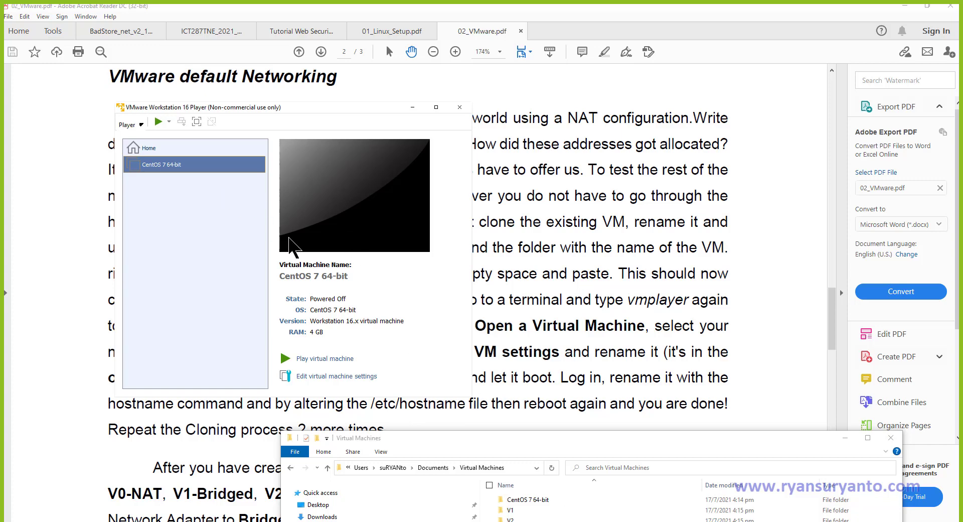
# Power on CentOS 7 64-bit, answer Yes to ide1:0, defer updates, and maximize the console.
pyautogui.click(312, 359)
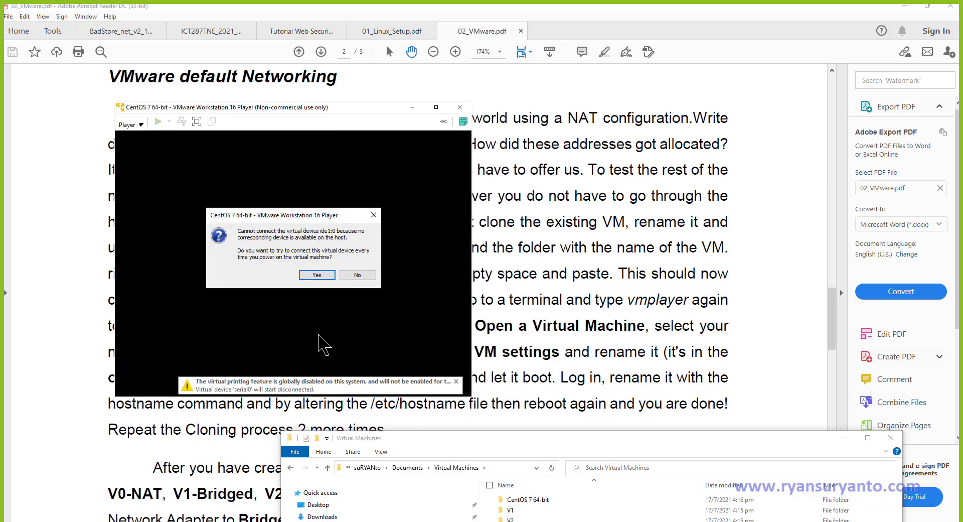
pyautogui.click(317, 275)
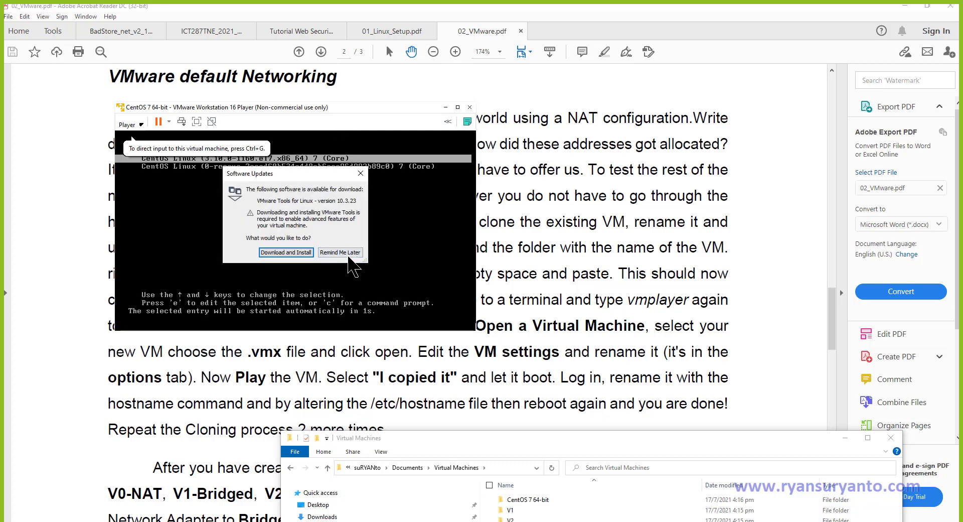
pyautogui.click(343, 253)
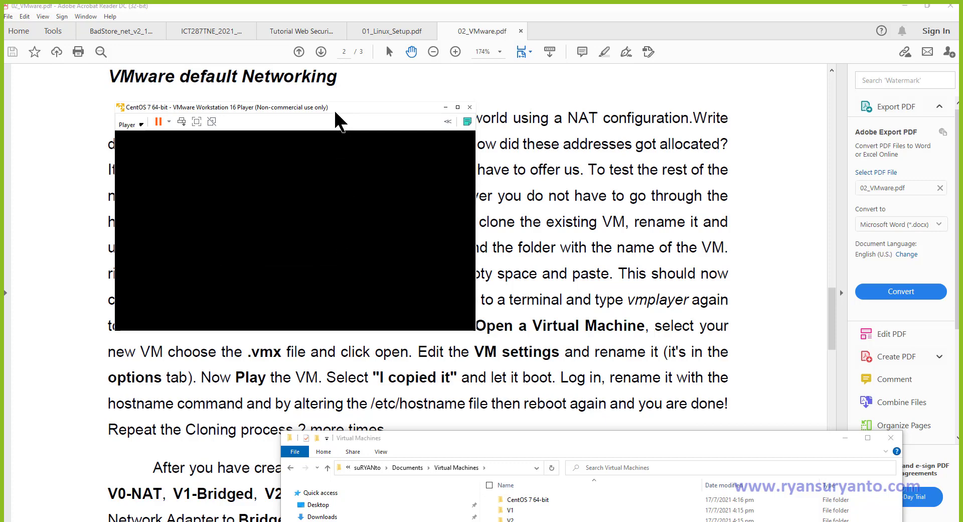
pyautogui.moveTo(335, 112); pyautogui.dragTo(625, 79)
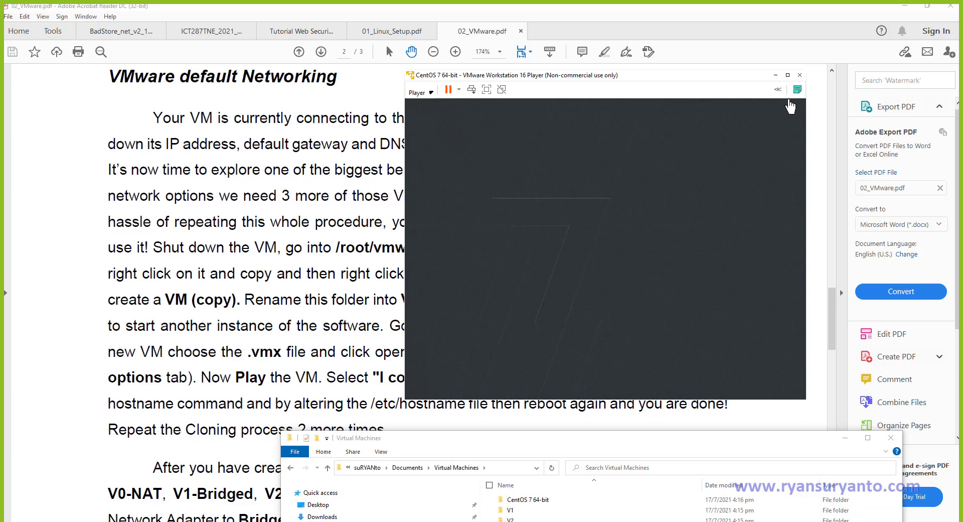
pyautogui.click(788, 76)
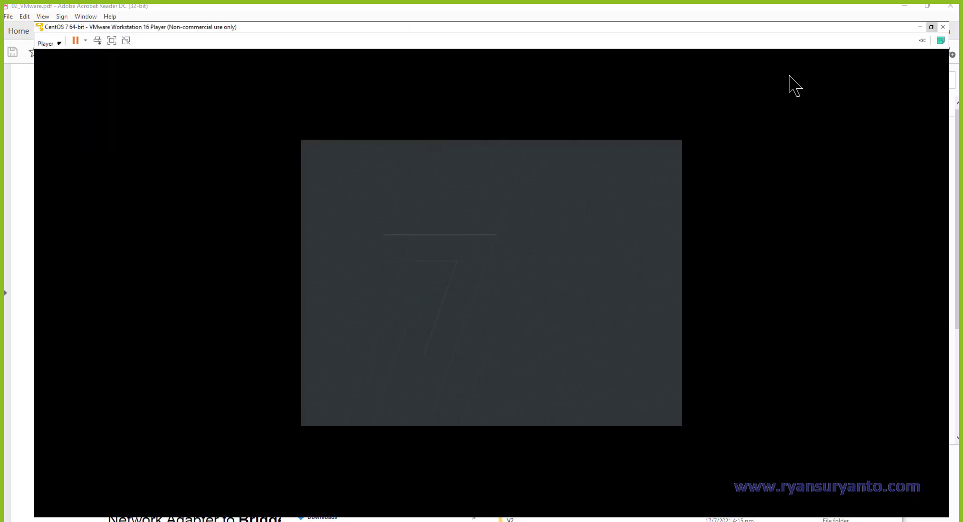
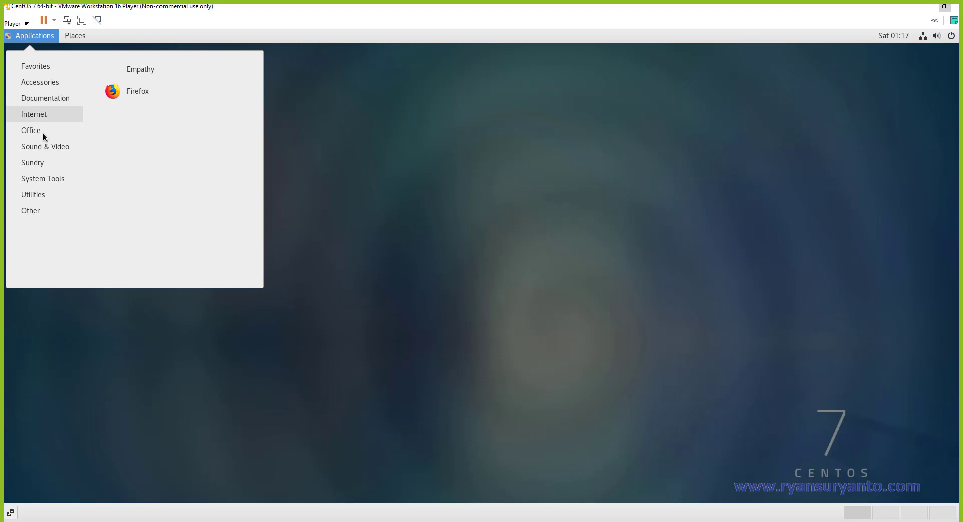
# Open a guest terminal, run ifconfig, and enlarge the window to show ens33 at 192.168.114.128.
pyautogui.moveTo(46, 180)
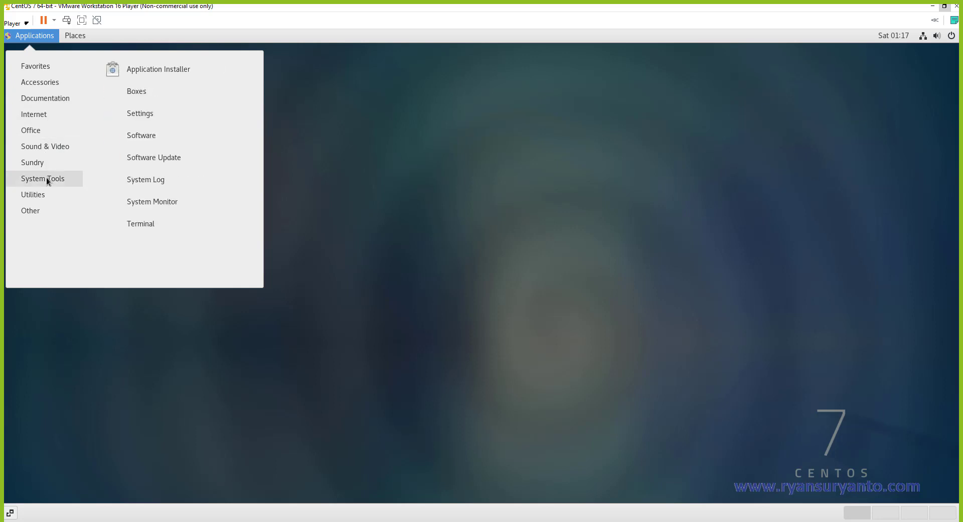
pyautogui.click(131, 226)
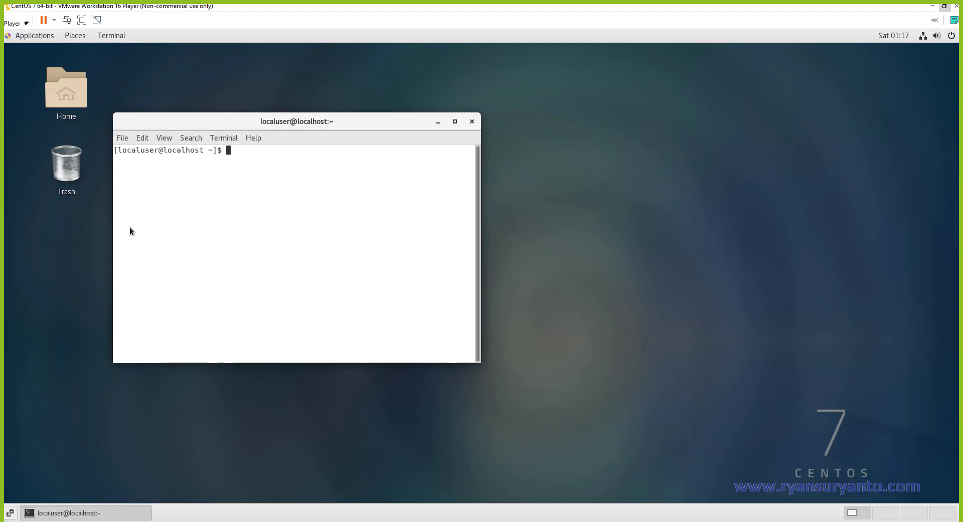
pyautogui.write('ifconfig')
pyautogui.press('Return')
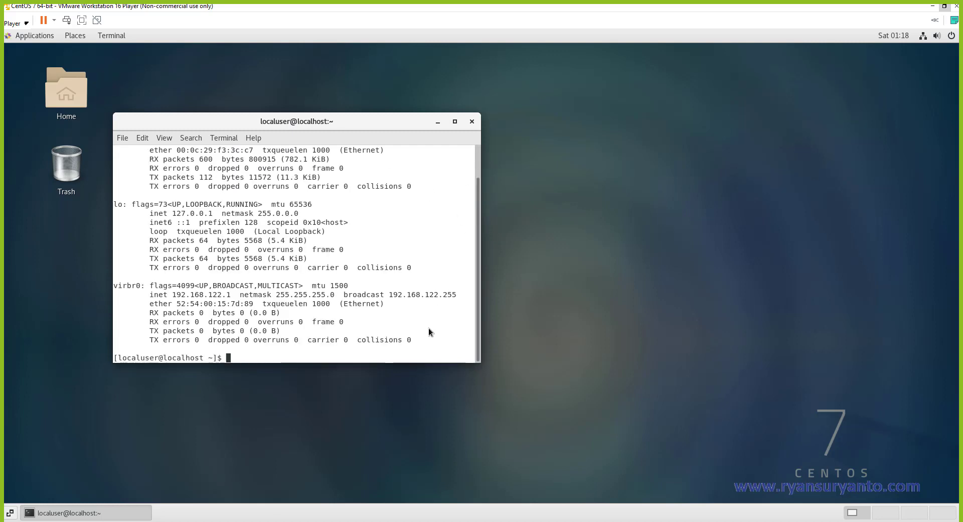
pyautogui.moveTo(414, 370); pyautogui.dragTo(417, 409)
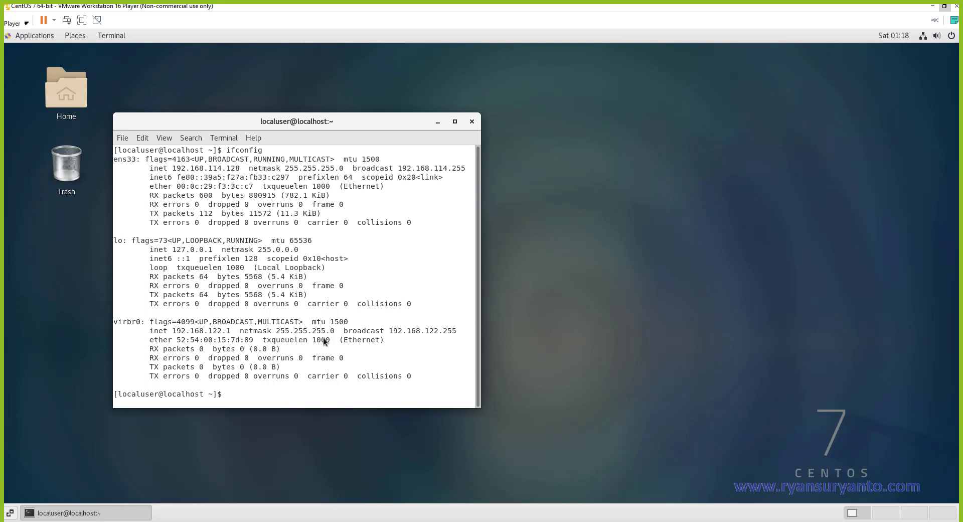
# Ping 8.8.8.8 from the guest and stop it after 9 replies with 0% loss.
pyautogui.write('ping 8.8.8.8')
pyautogui.press('Return')
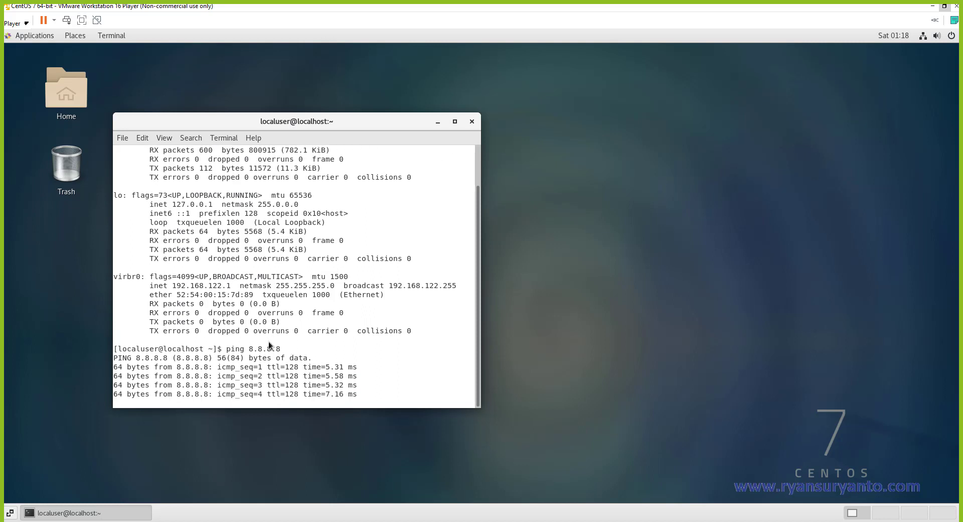
pyautogui.moveTo(246, 349); pyautogui.dragTo(265, 332)
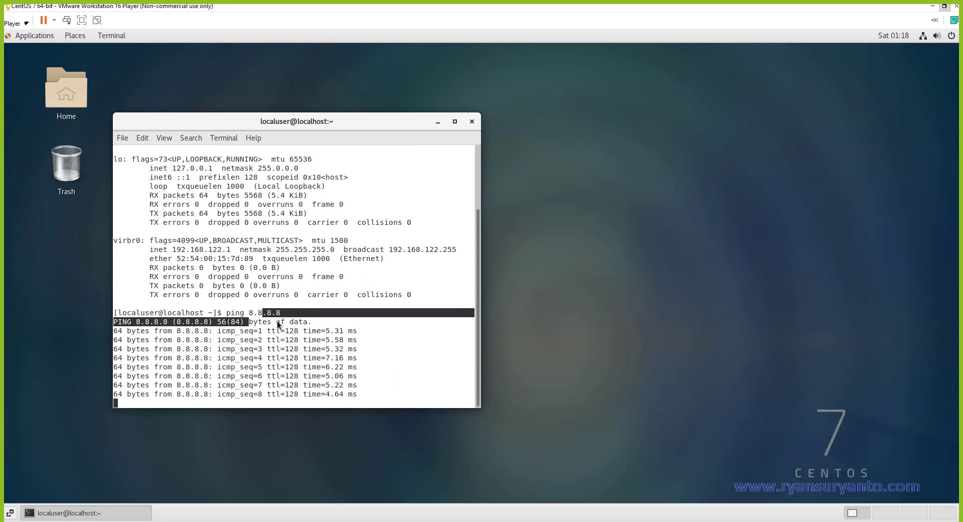
pyautogui.hotkey('ctrl', 'c')
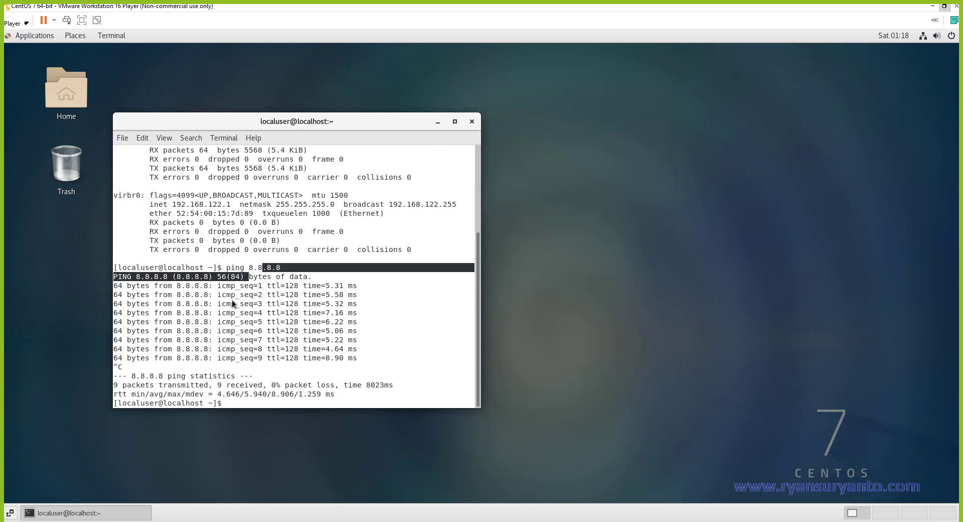
pyautogui.scroll(5, 257, 294)
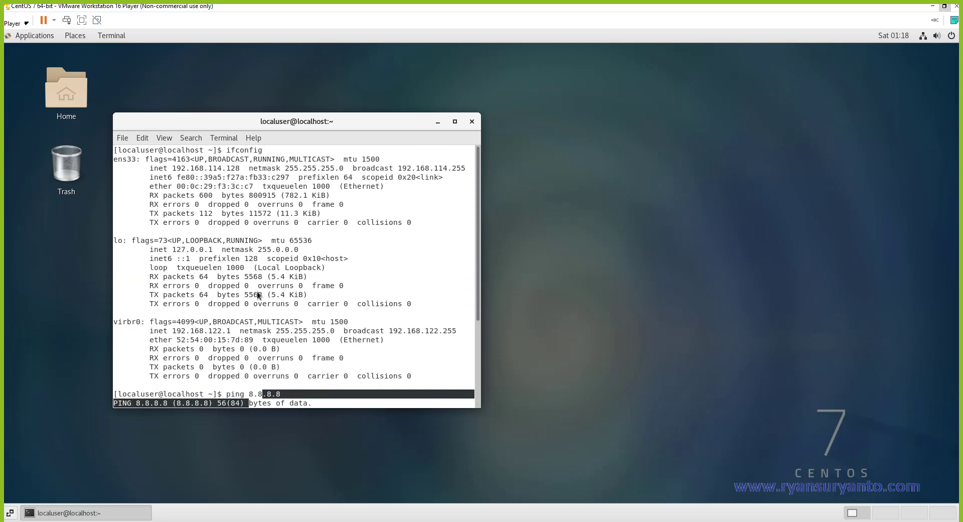
pyautogui.scroll(-5, 257, 294)
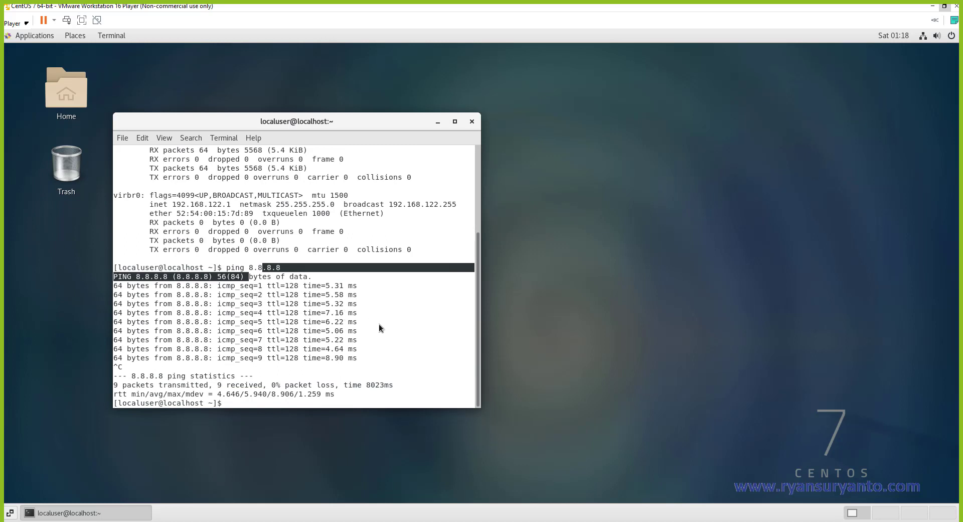
# Trace the route to 8.8.8.8, correcting tracert to traceroute, reaching gateway 192.168.114.2.
pyautogui.write('tracert 8.8.8.8')
pyautogui.press('Return')
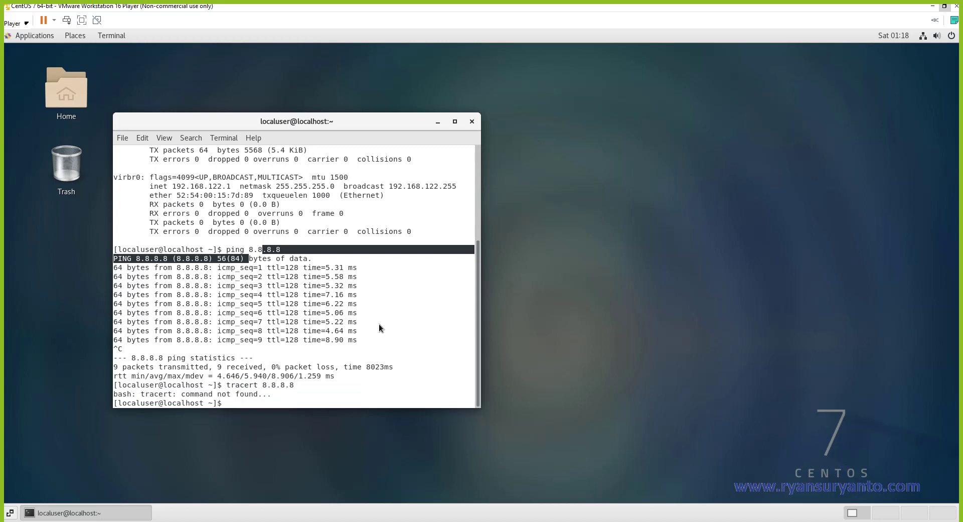
pyautogui.press('Up')
pyautogui.press('Left')
pyautogui.press('Left')
pyautogui.press('Left')
pyautogui.press('Left')
pyautogui.press('Left')
pyautogui.press('Left')
pyautogui.press('Left')
pyautogui.press('Left')
pyautogui.press('Left')
pyautogui.press('Right')
pyautogui.press('BackSpace')
pyautogui.press('BackSpace')
pyautogui.press('BackSpace')
pyautogui.press('BackSpace')
pyautogui.press('BackSpace')
pyautogui.press('BackSpace')
pyautogui.press('BackSpace')
pyautogui.write('traceroute')
pyautogui.press('Return')
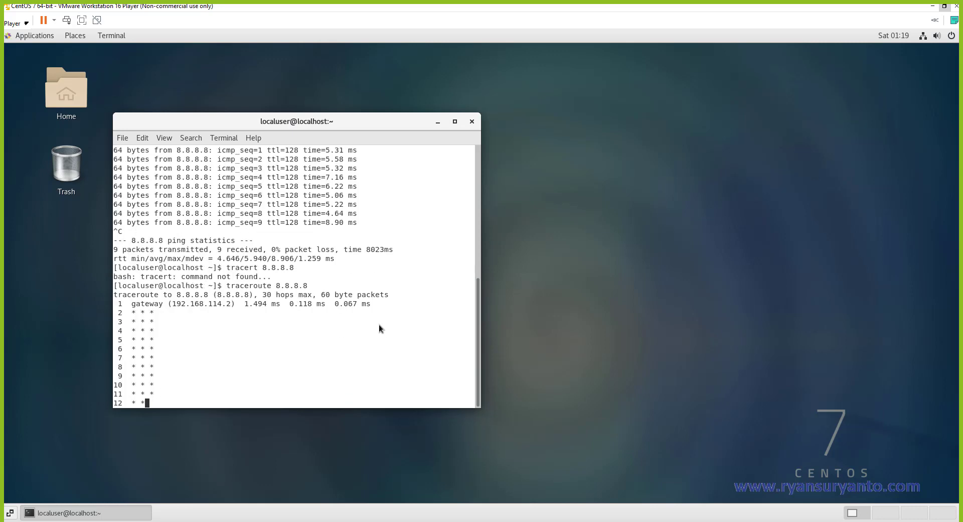
# Stop traceroute, highlight the gateway and ens33 address 192.168.114.128, then close the terminal.
pyautogui.hotkey('ctrl', 'c')
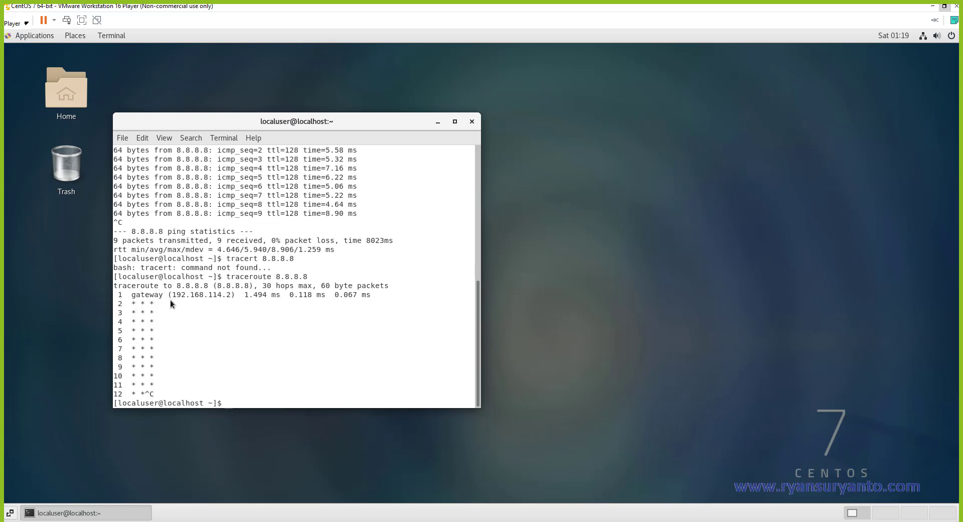
pyautogui.moveTo(172, 294); pyautogui.dragTo(230, 295)
pyautogui.scroll(10, 237, 296)
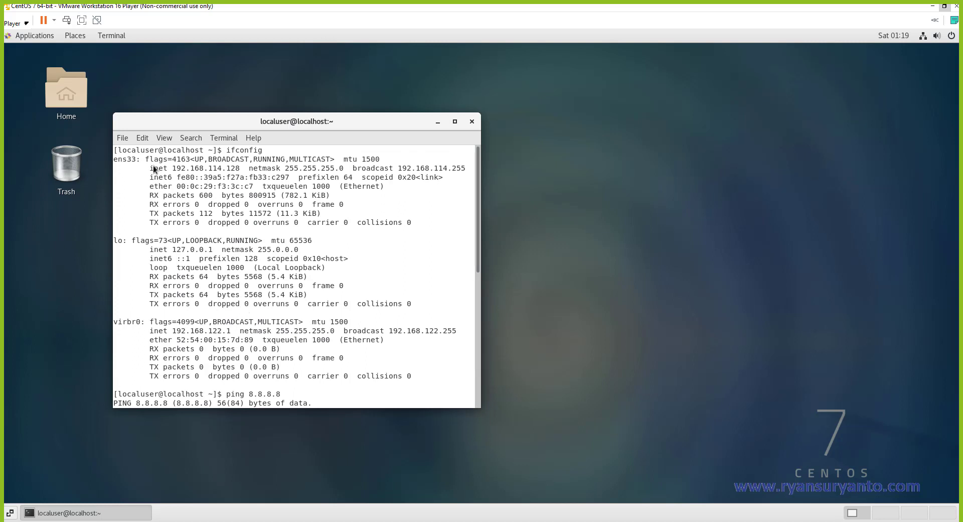
pyautogui.moveTo(150, 168); pyautogui.dragTo(246, 168)
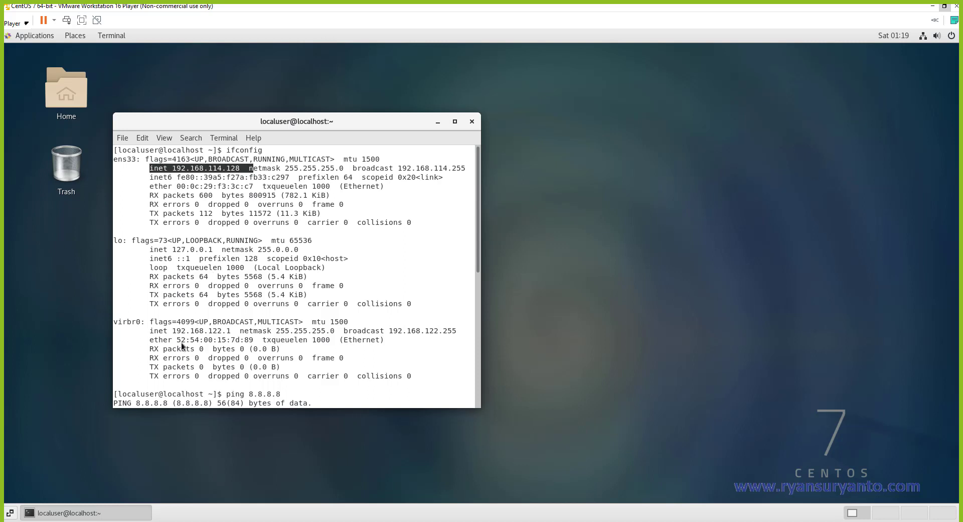
pyautogui.moveTo(115, 161); pyautogui.dragTo(140, 160)
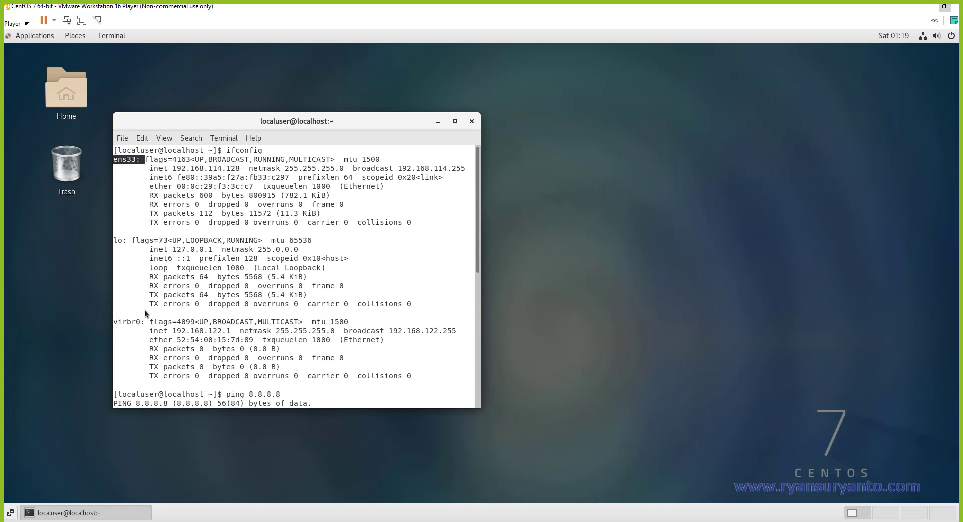
pyautogui.click(117, 320)
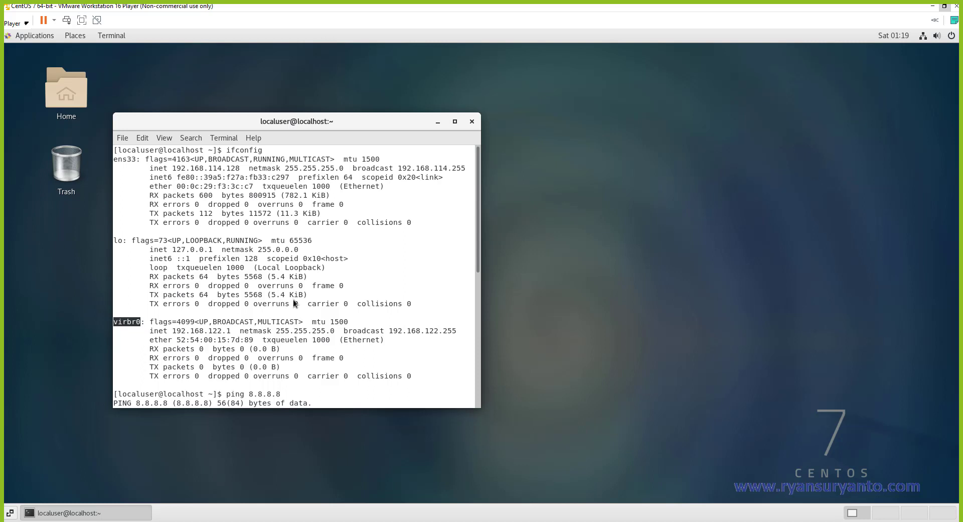
pyautogui.click(472, 122)
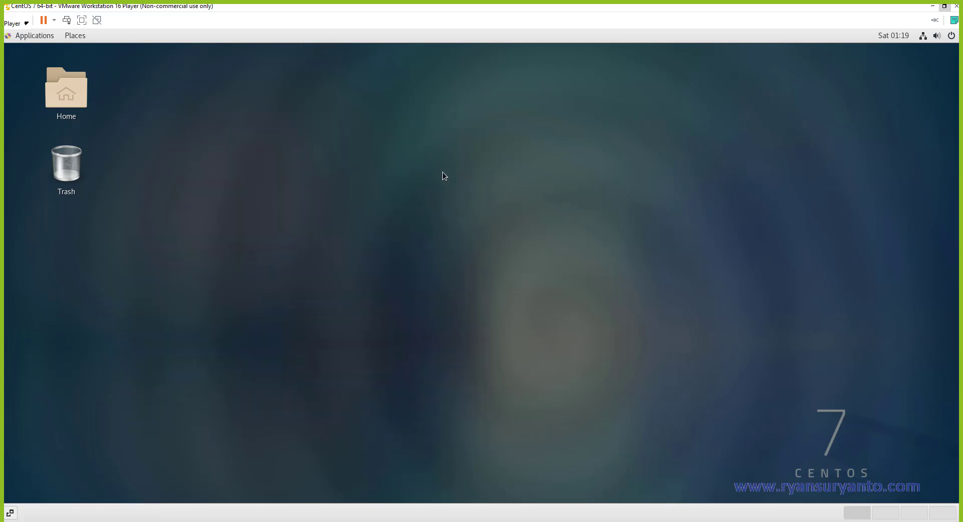
pyautogui.click(24, 25)
pyautogui.moveTo(35, 87)
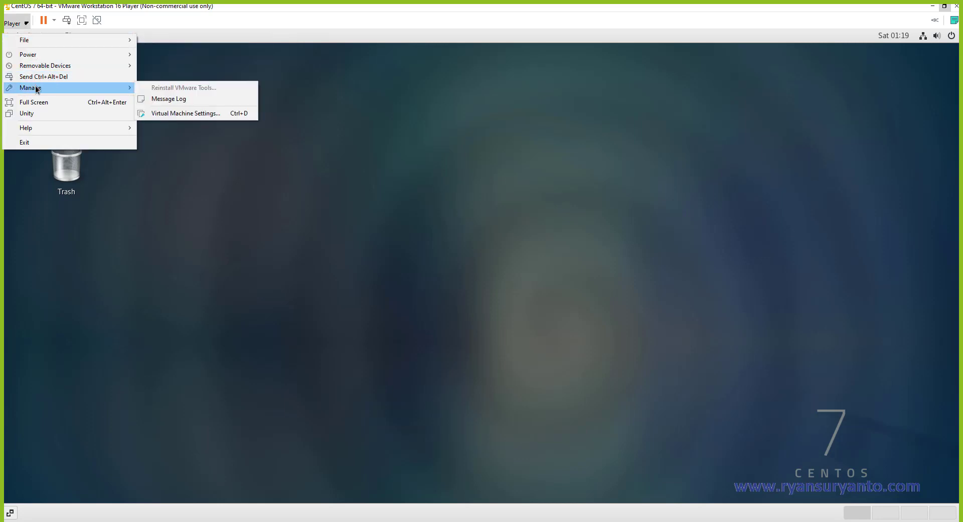
pyautogui.click(192, 113)
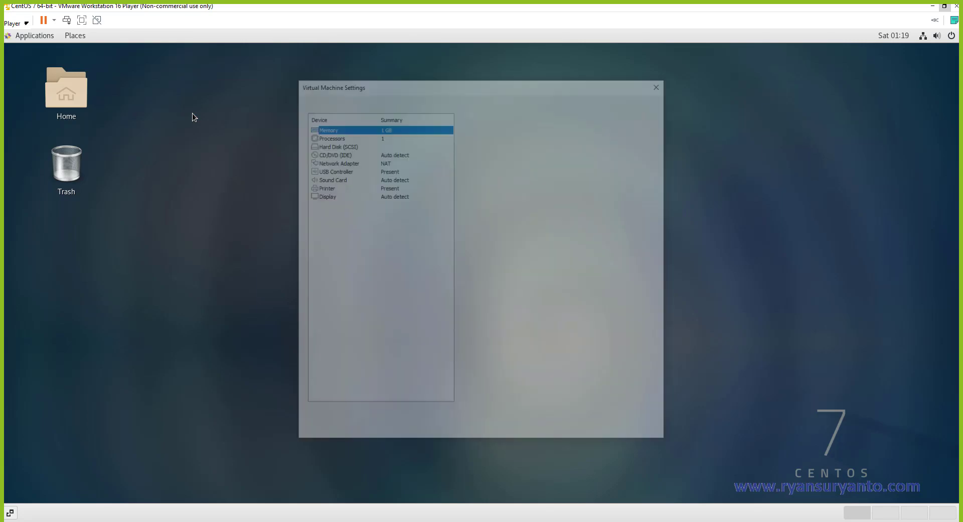
pyautogui.click(338, 161)
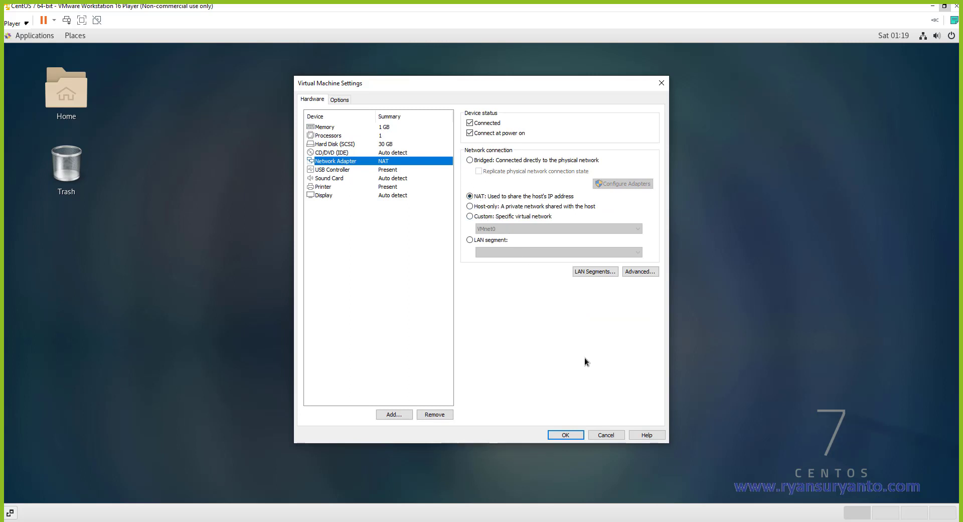
pyautogui.click(606, 435)
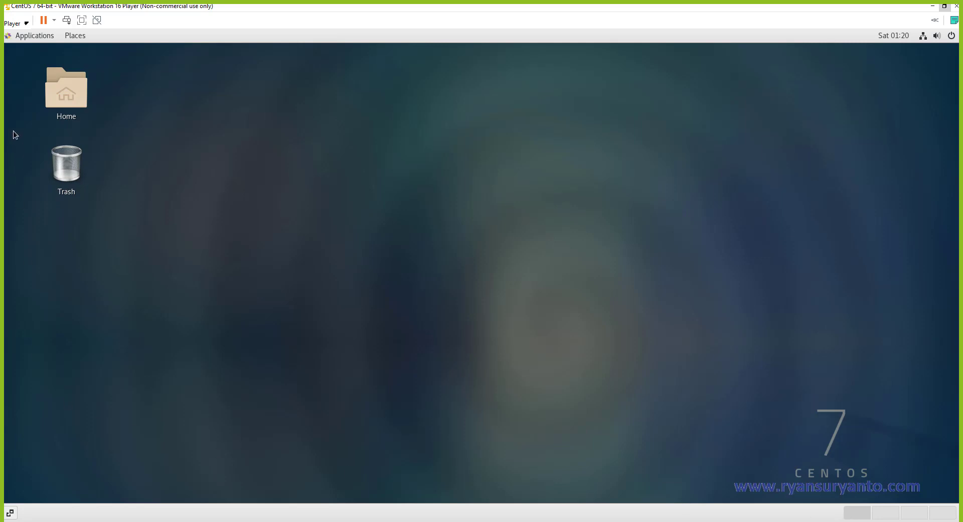
# Launch a new terminal in the guest and run ifconfig again.
pyautogui.click(23, 24)
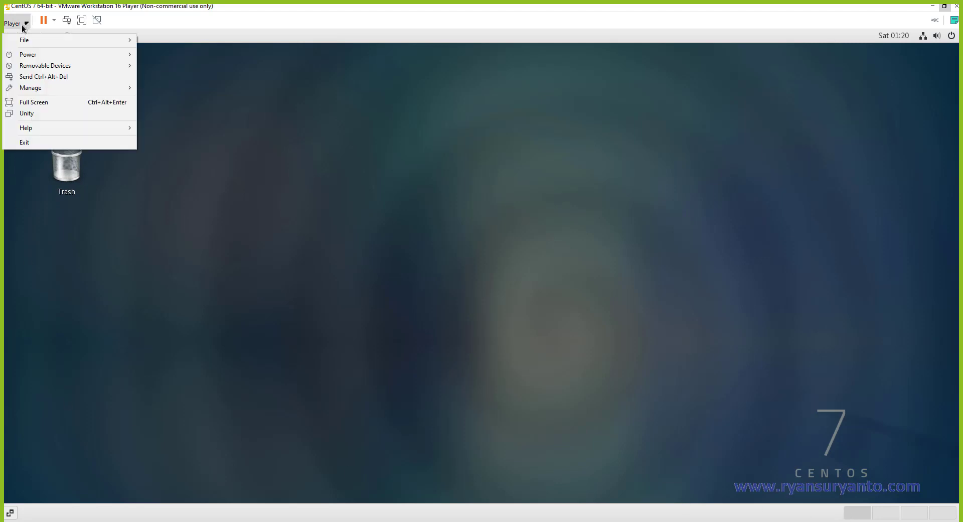
pyautogui.click(139, 88)
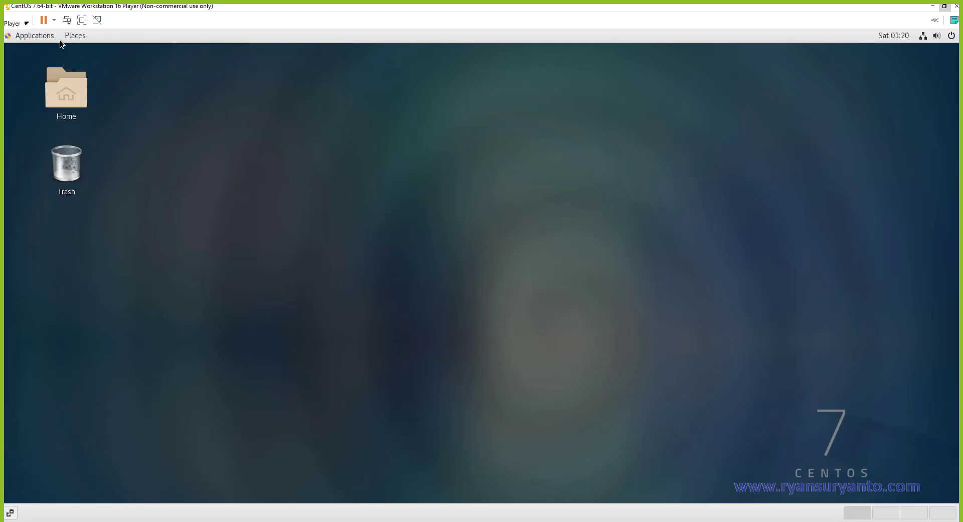
pyautogui.click(47, 39)
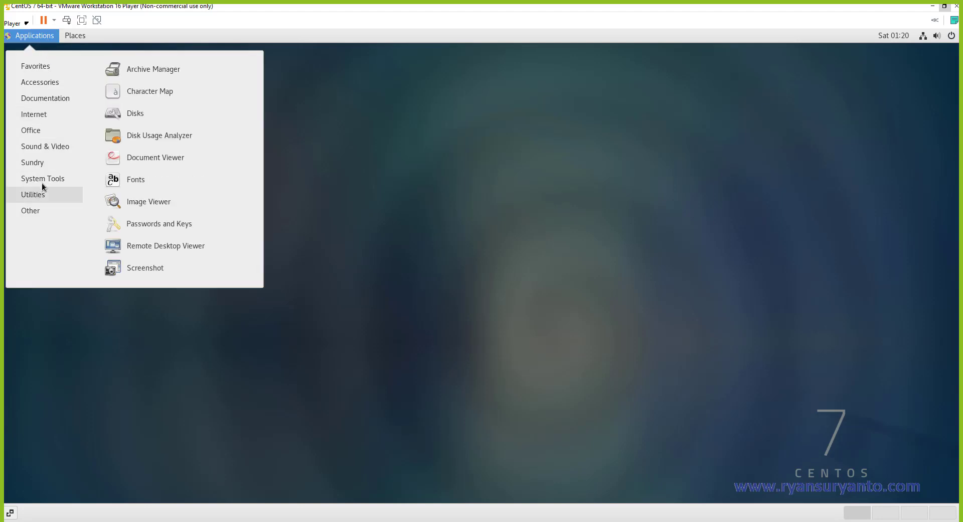
pyautogui.moveTo(44, 178)
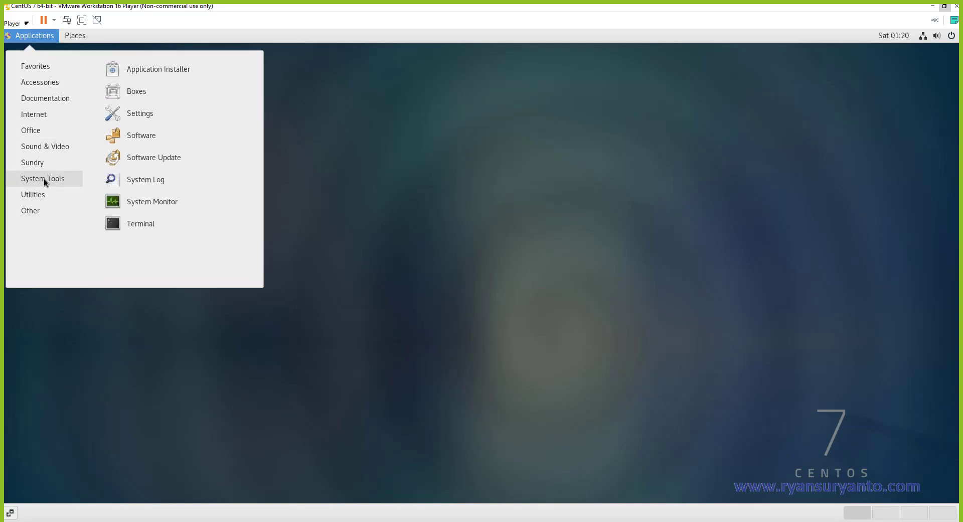
pyautogui.click(119, 224)
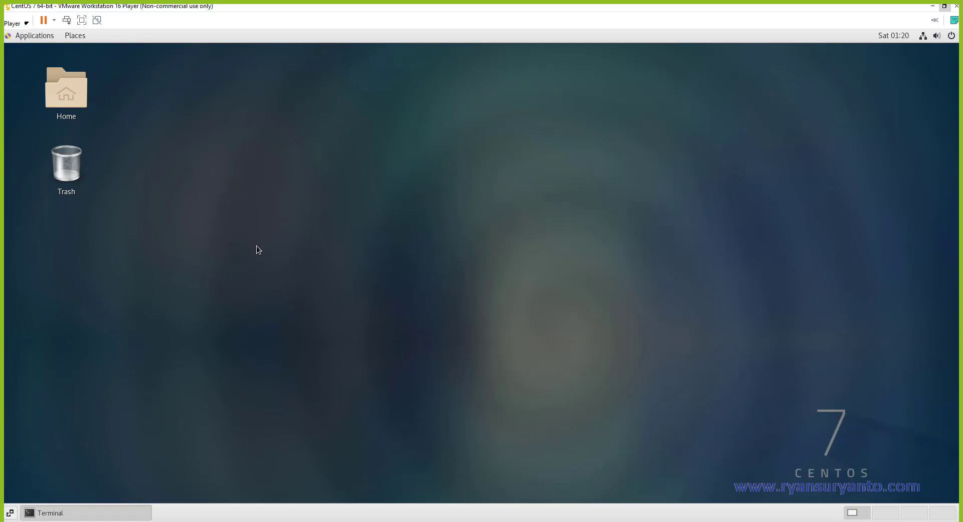
pyautogui.write('ifconfig')
pyautogui.press('Return')
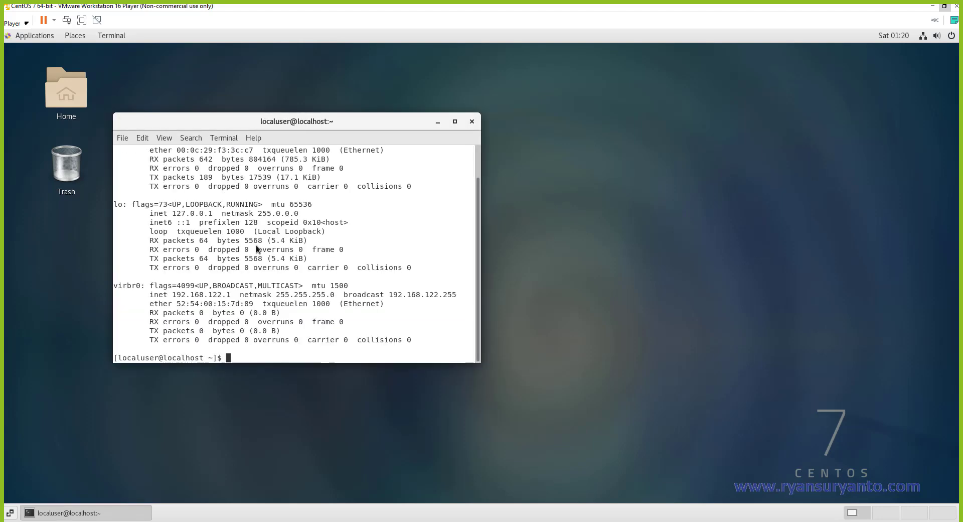
# Select the ens33 address 192.168.114.128, widen and review the output, then close the terminal.
pyautogui.scroll(2, 230, 188)
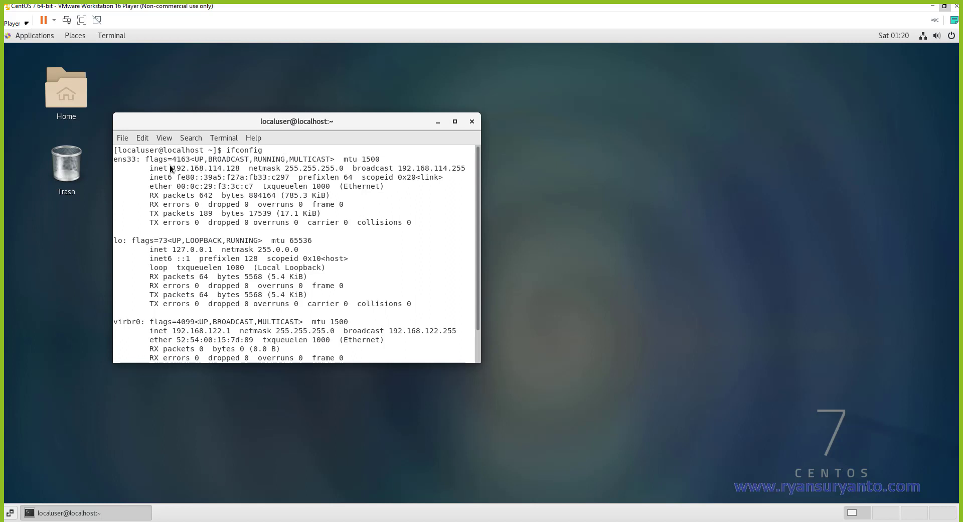
pyautogui.moveTo(172, 168); pyautogui.dragTo(243, 170)
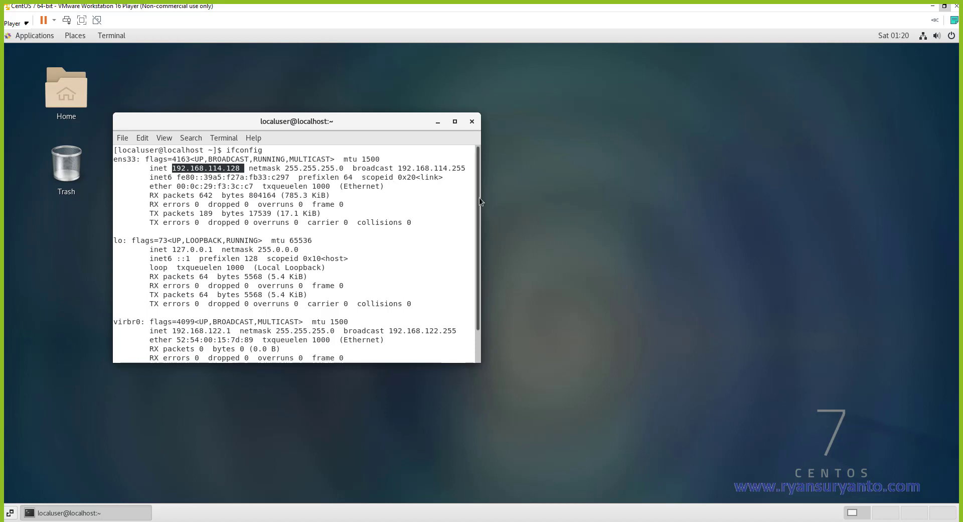
pyautogui.moveTo(481, 198); pyautogui.dragTo(582, 200)
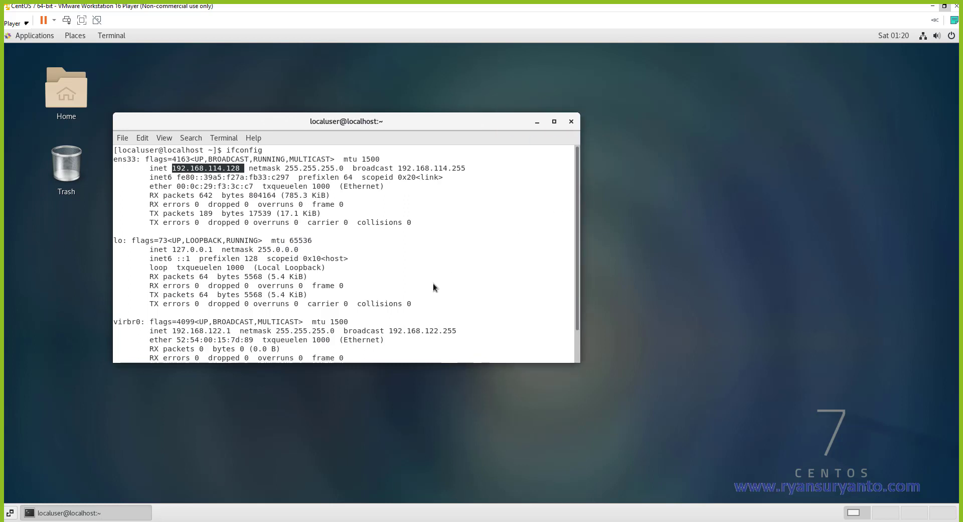
pyautogui.scroll(-1, 434, 287)
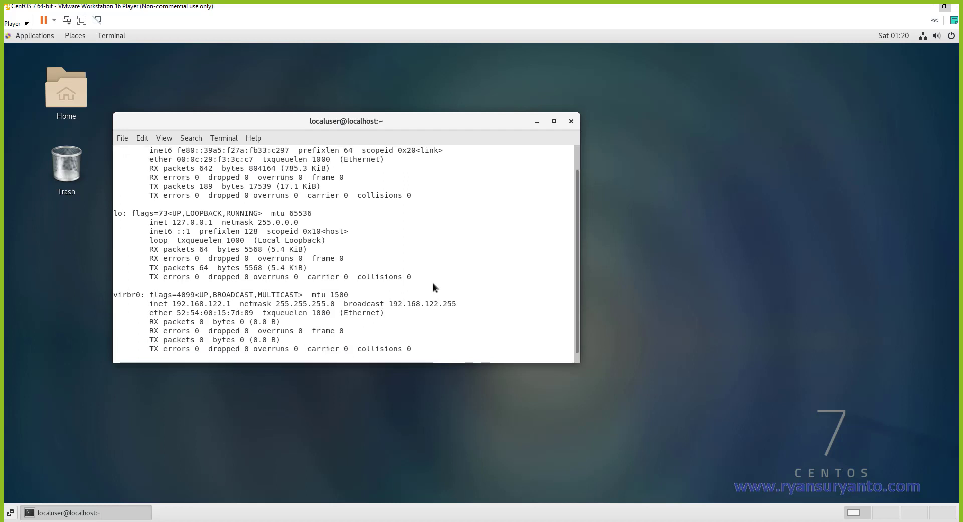
pyautogui.scroll(1, 433, 287)
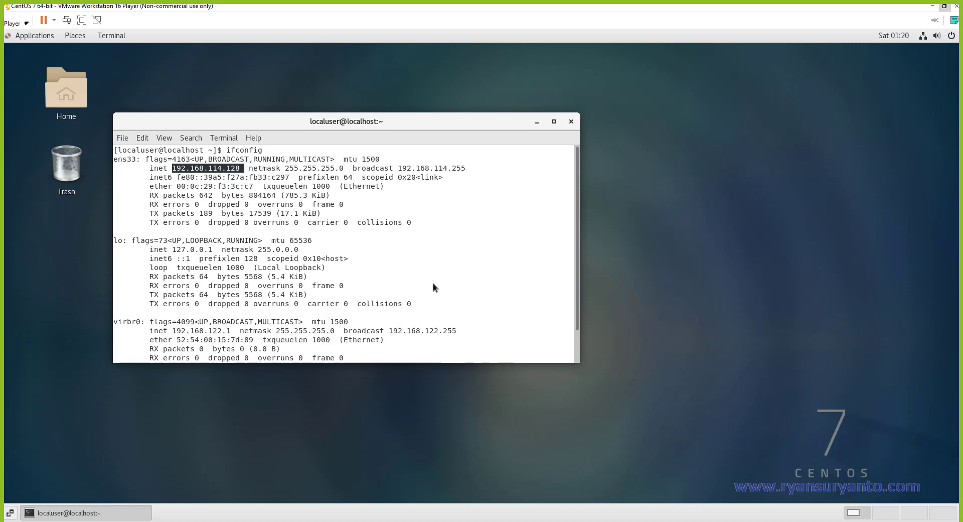
pyautogui.scroll(-1, 433, 286)
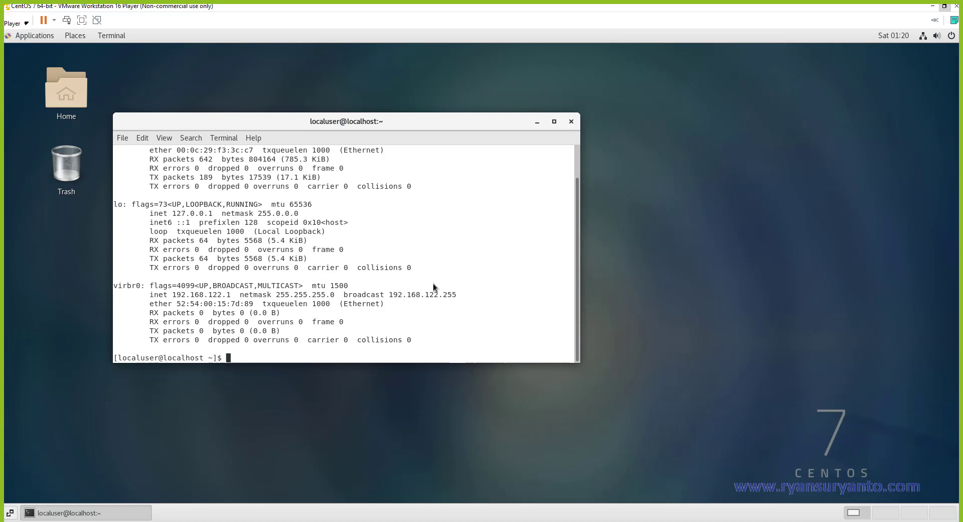
pyautogui.scroll(1, 434, 287)
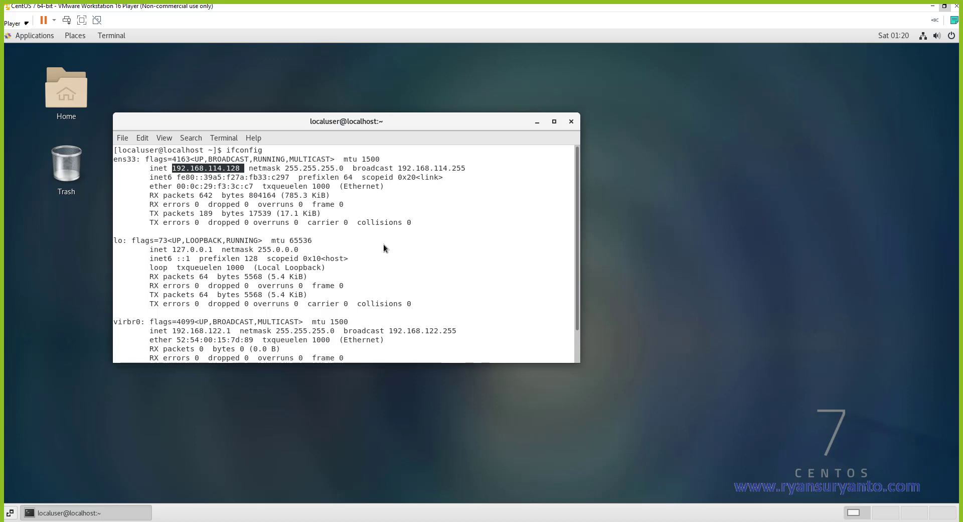
pyautogui.scroll(-1, 384, 246)
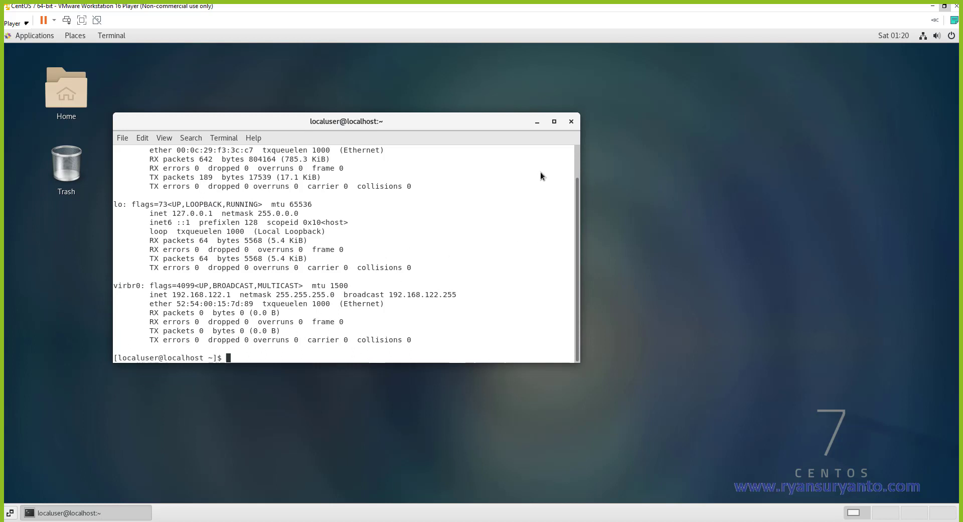
pyautogui.click(571, 121)
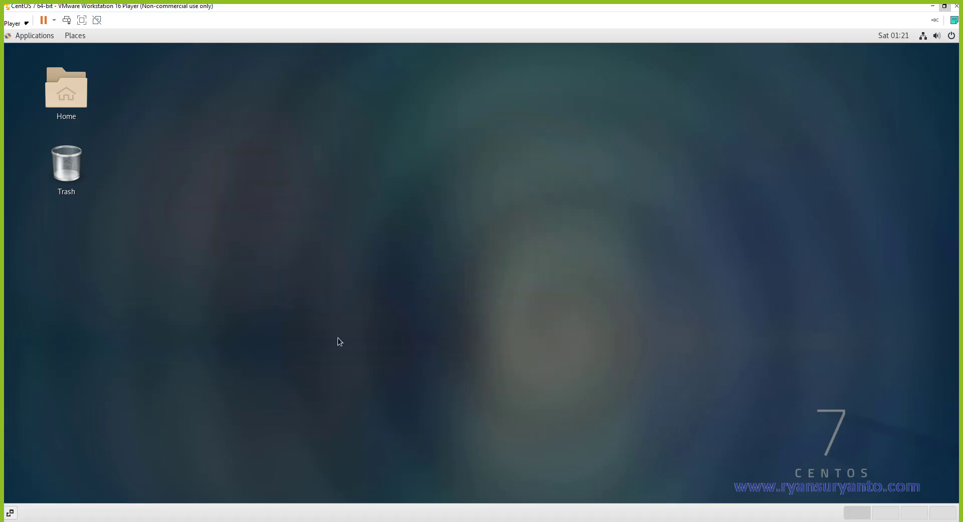
pyautogui.click(24, 23)
# Power off the CentOS guest through the Ctrl+Alt+Del shutdown prompt.
pyautogui.click(165, 83)
pyautogui.click(64, 21)
pyautogui.click(576, 314)
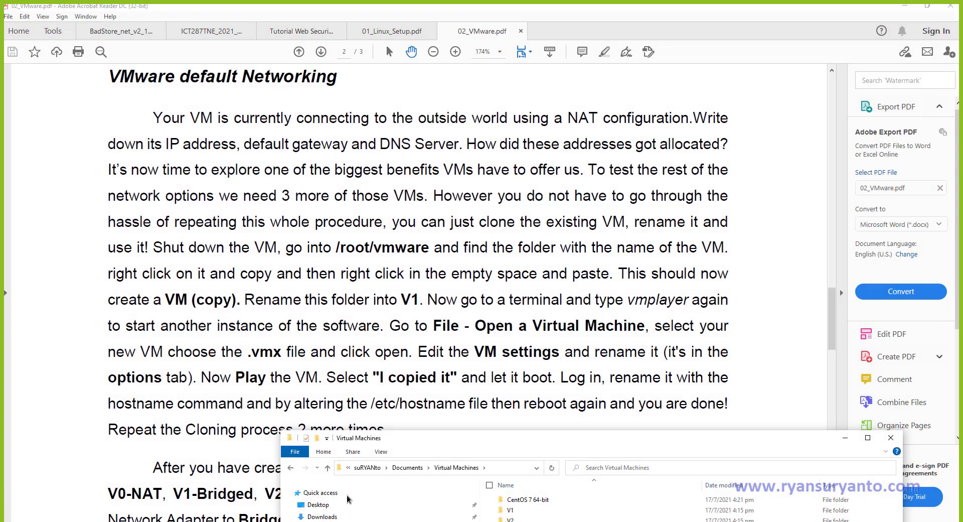
# Copy all 16 files from the CentOS 7 64-bit folder and paste them into V1.
pyautogui.moveTo(507, 437); pyautogui.dragTo(368, 89)
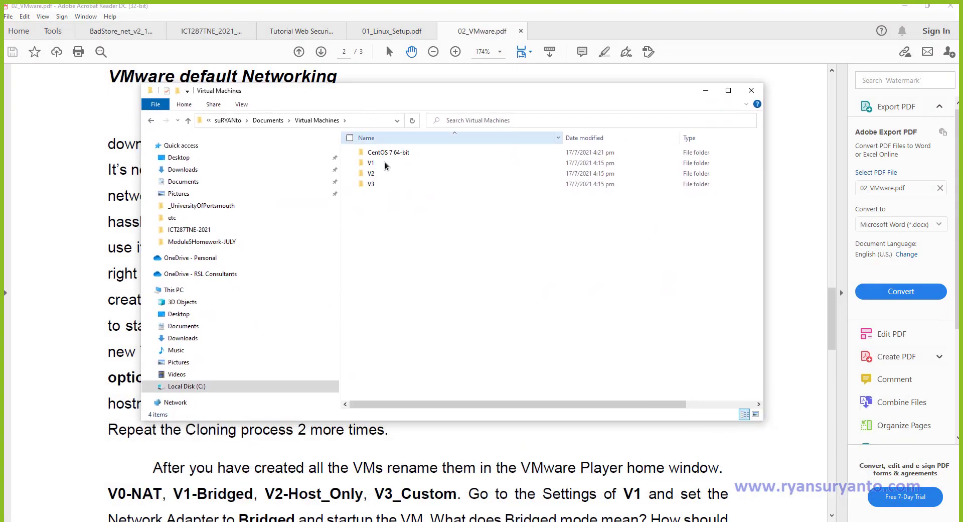
pyautogui.doubleClick(380, 153)
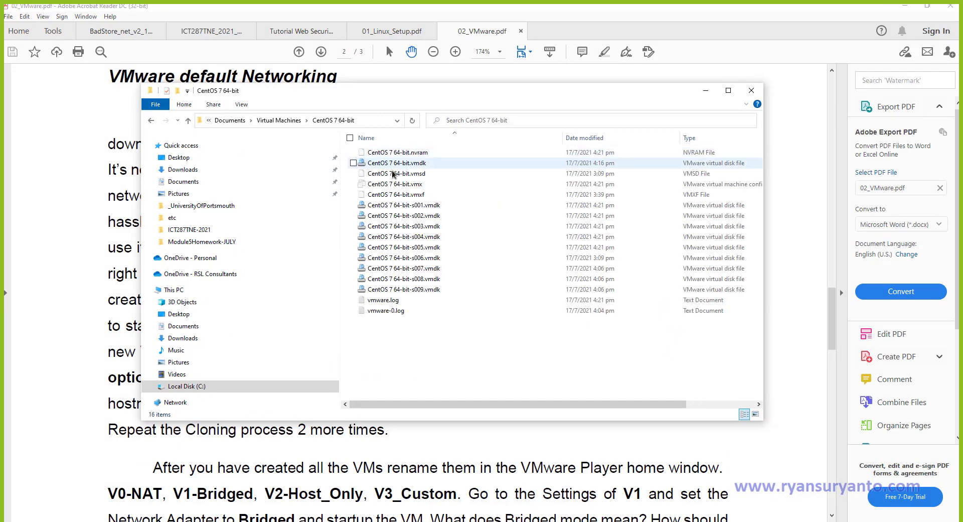
pyautogui.hotkey('ctrl', 'a')
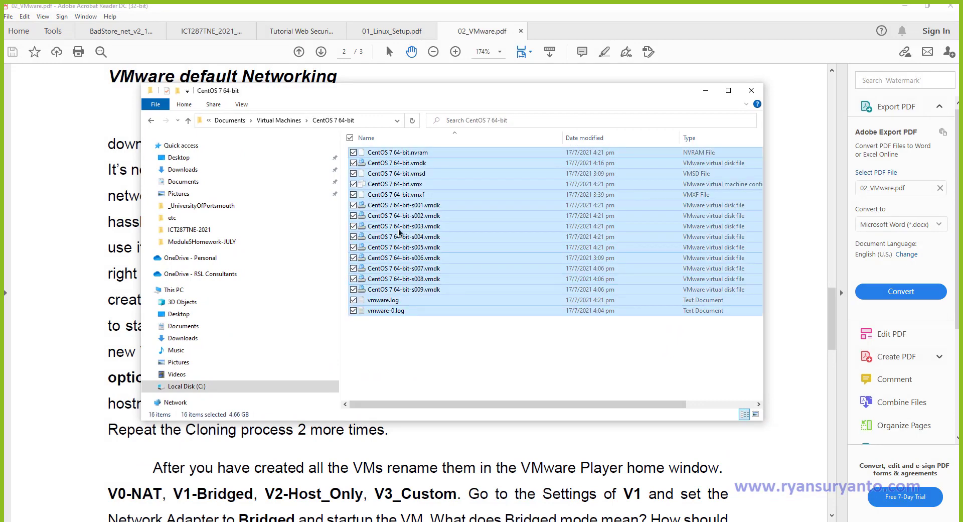
pyautogui.click(289, 122)
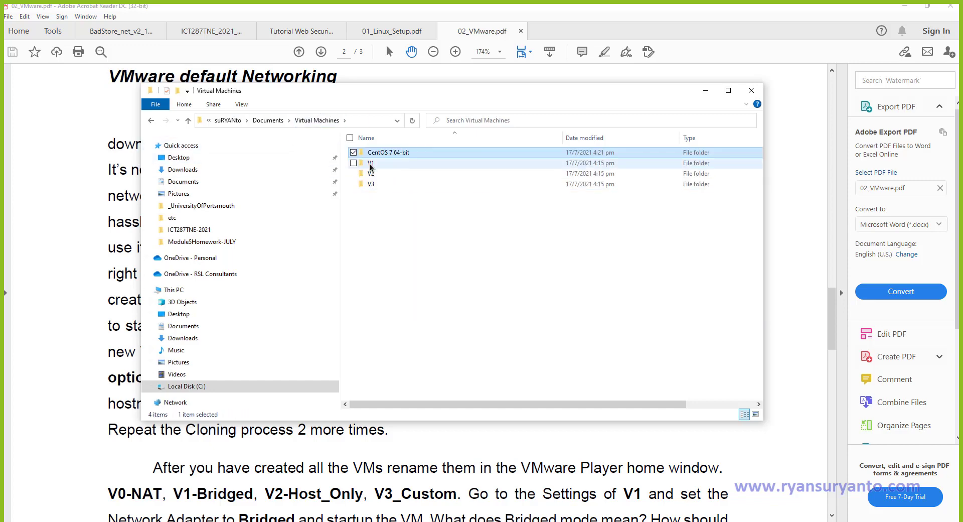
pyautogui.doubleClick(382, 163)
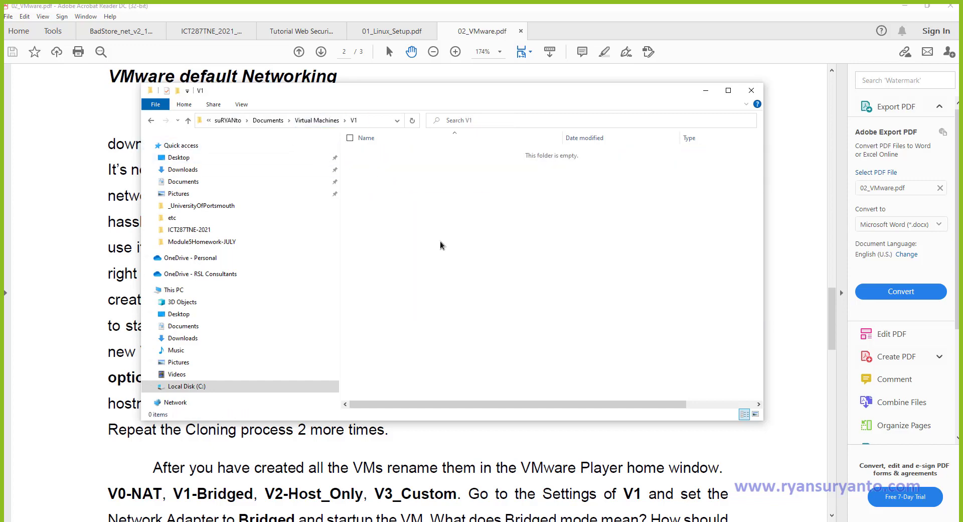
pyautogui.hotkey('ctrl', 'v')
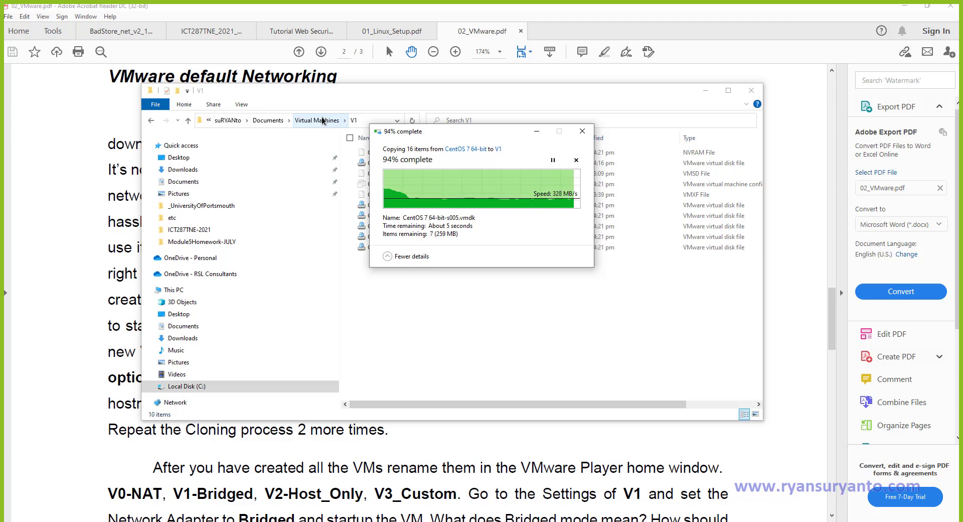
pyautogui.click(322, 120)
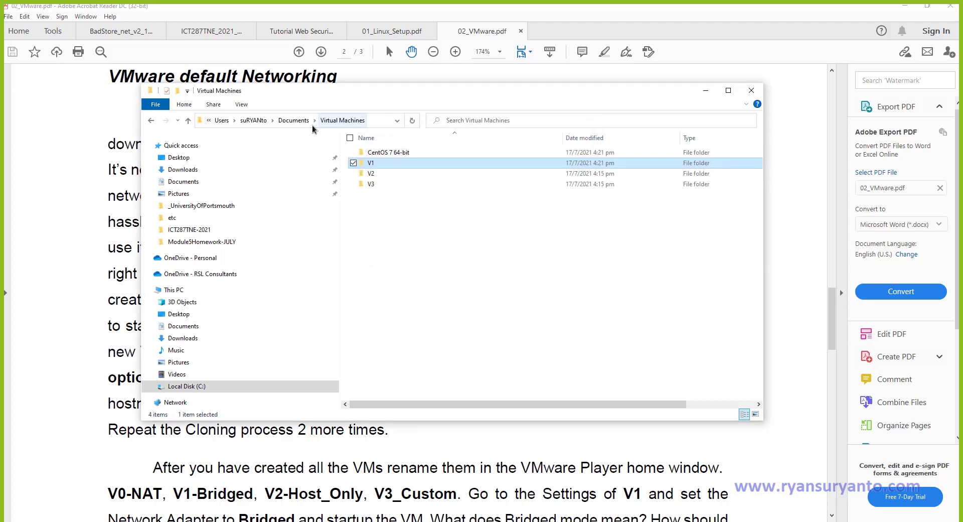
# Paste the 16 CentOS 7 64-bit VM files into V2 and into V3 (4.66 GB).
pyautogui.doubleClick(372, 173)
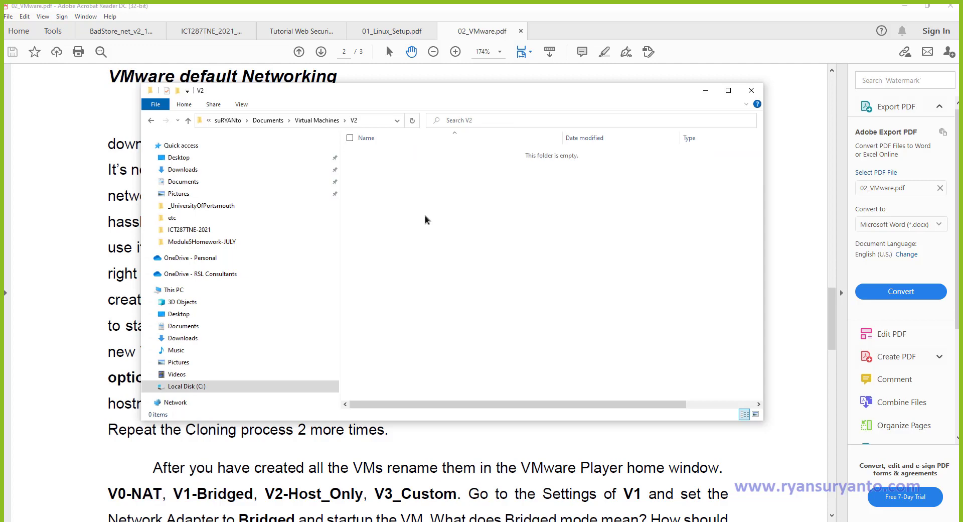
pyautogui.hotkey('ctrl', 'v')
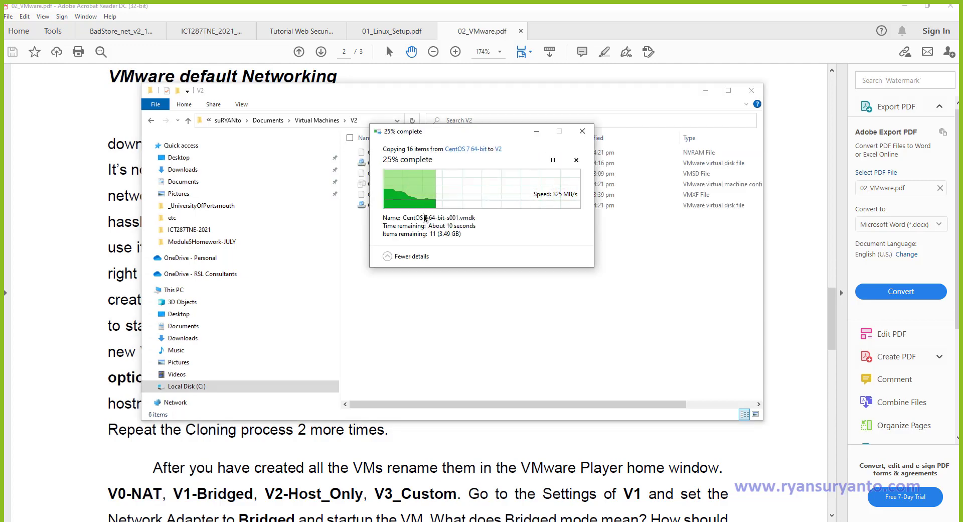
pyautogui.click(317, 121)
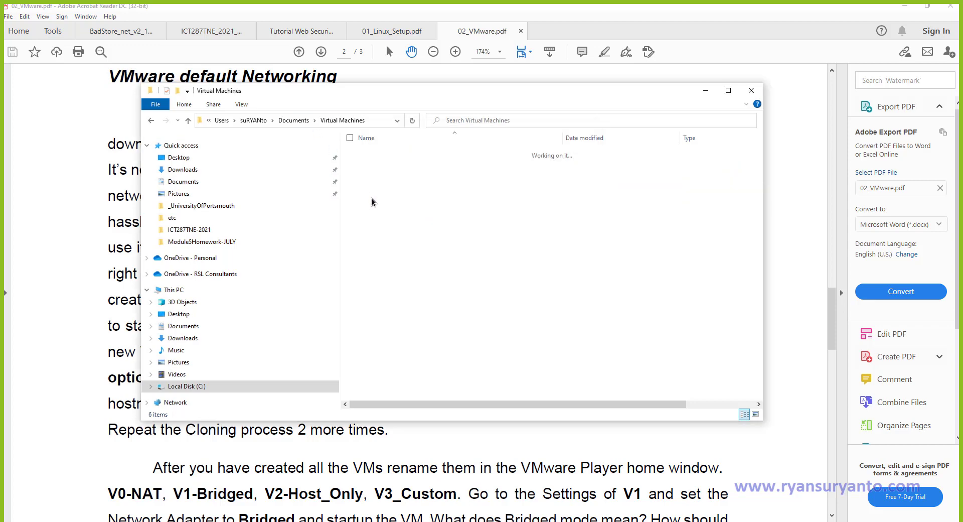
pyautogui.doubleClick(368, 182)
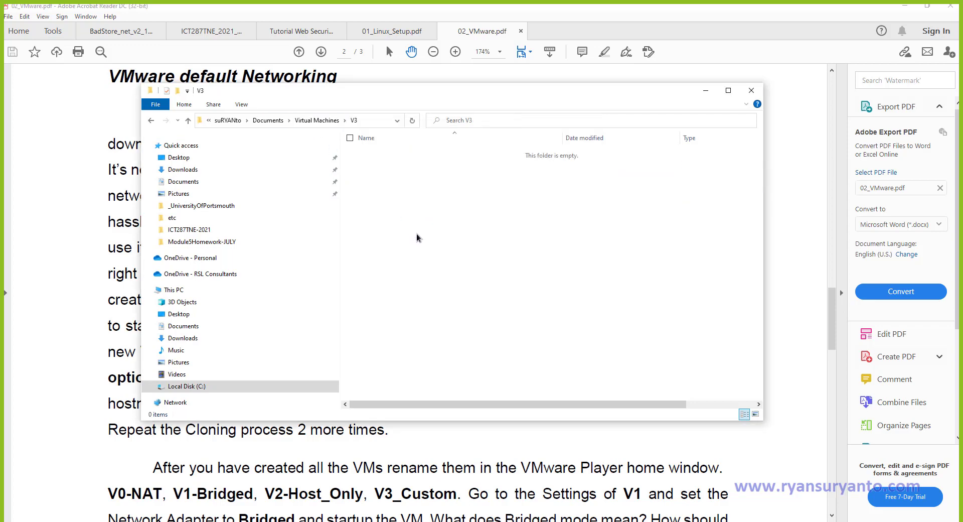
pyautogui.hotkey('ctrl', 'v')
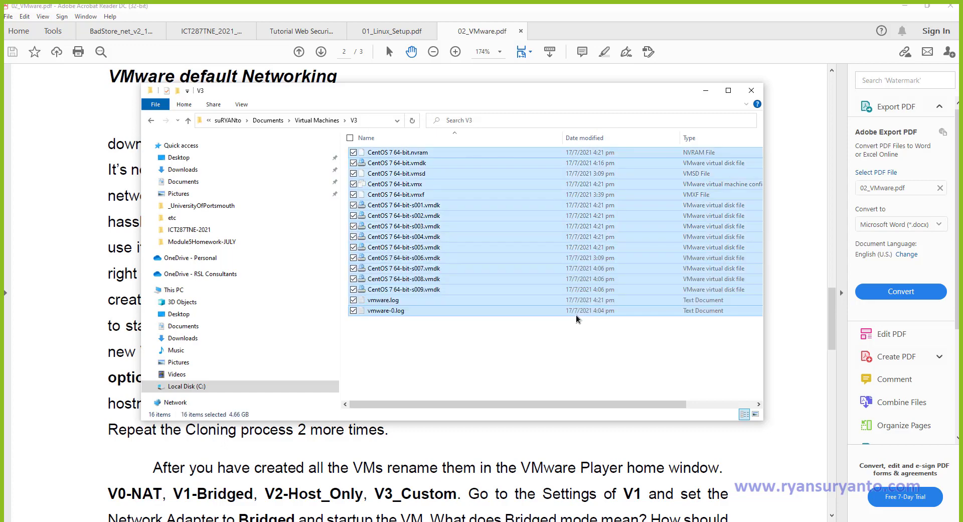
pyautogui.click(498, 385)
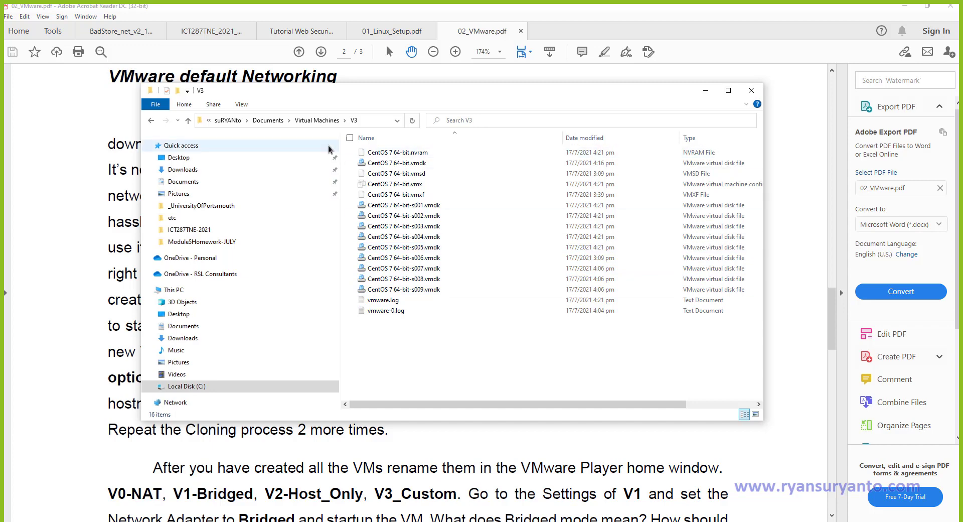
# Return to Documents and launch VMware Workstation 16 Player from the Start menu.
pyautogui.click(266, 121)
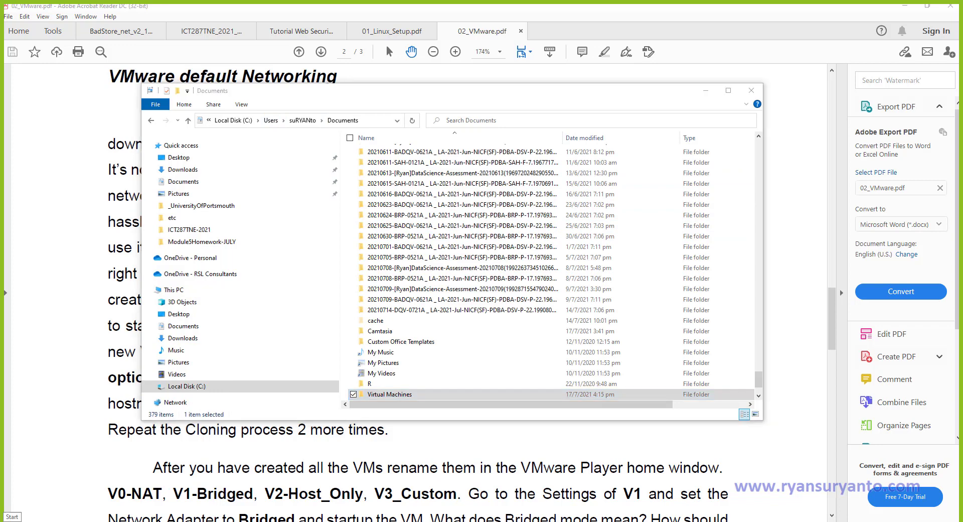
pyautogui.rightClick(11, 519)
pyautogui.click(11, 520)
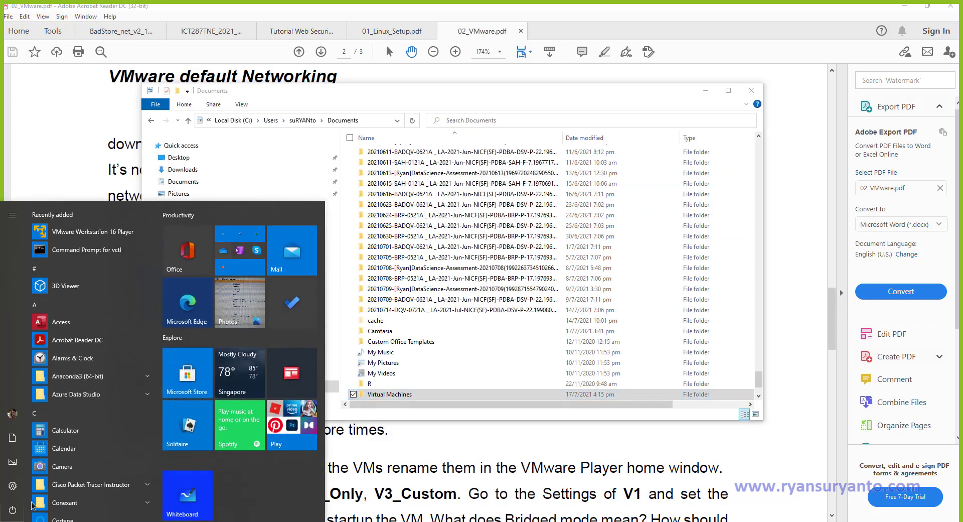
pyautogui.click(87, 235)
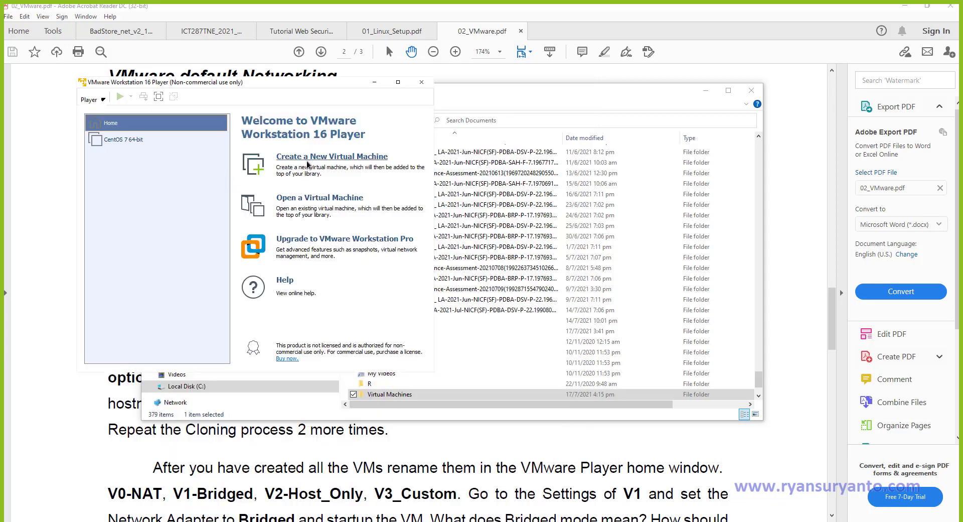
# Start opening an existing virtual machine and browse to C:\Users\<user>\Documents.
pyautogui.click(293, 198)
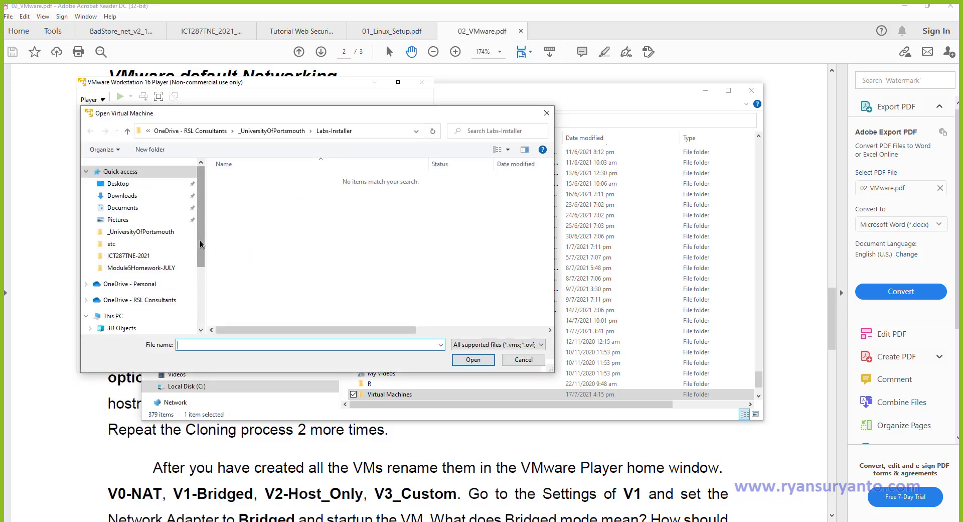
pyautogui.moveTo(201, 241); pyautogui.dragTo(207, 303)
pyautogui.click(156, 307)
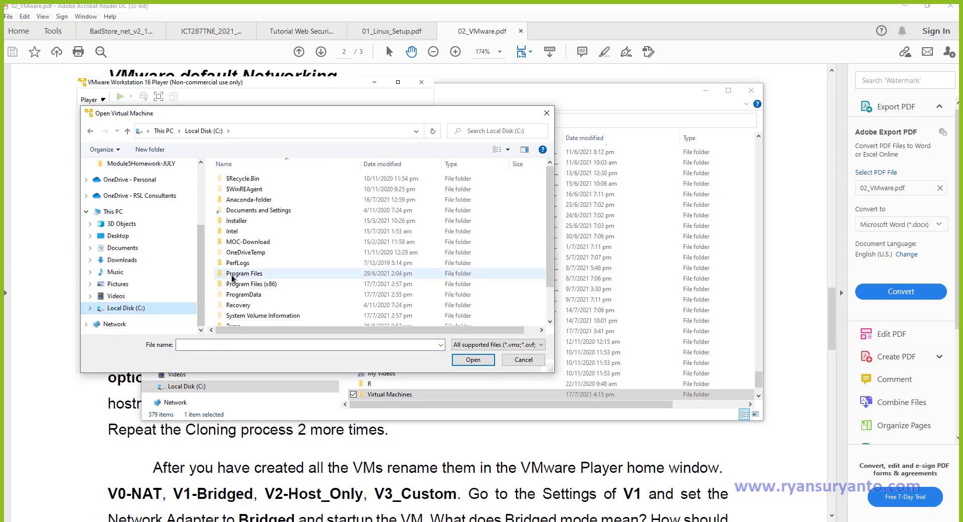
pyautogui.doubleClick(245, 298)
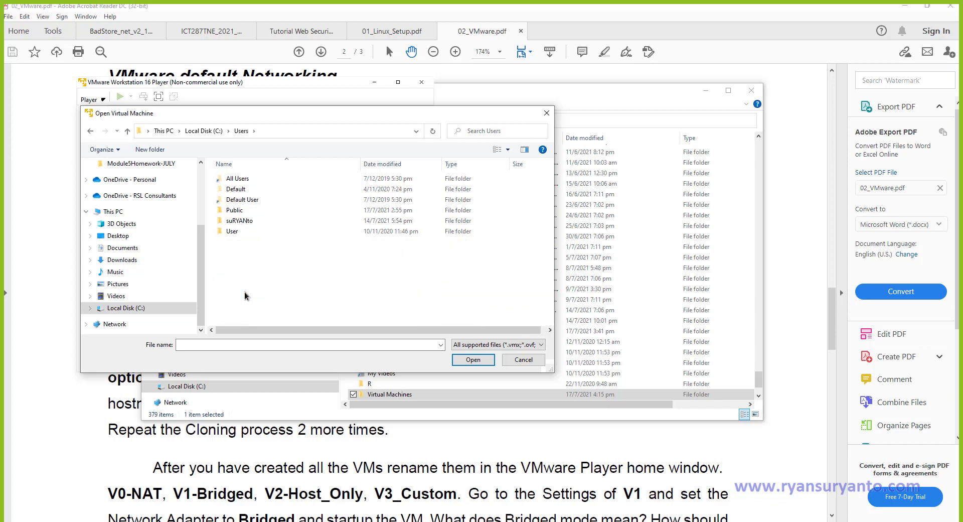
pyautogui.click(237, 221)
pyautogui.doubleClick(237, 221)
pyautogui.scroll(-3, 240, 251)
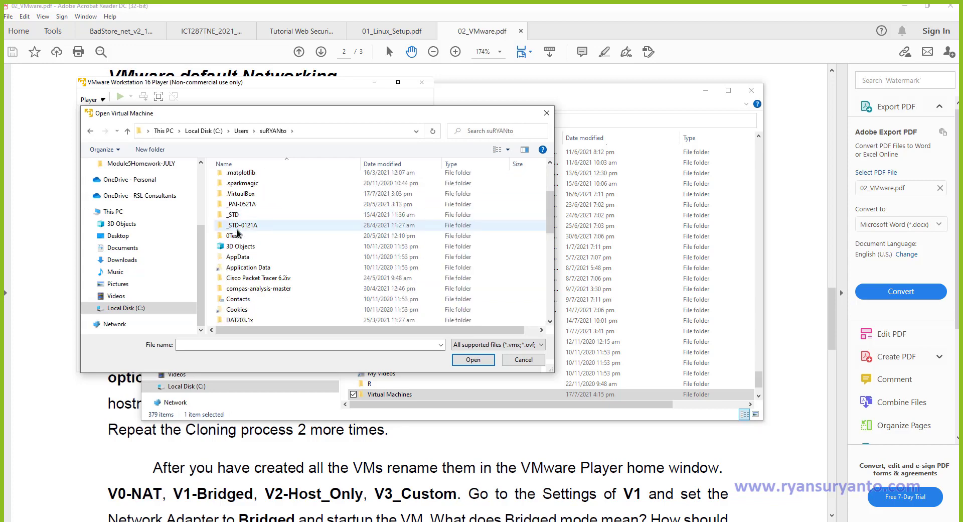
pyautogui.scroll(-2, 241, 270)
pyautogui.click(243, 278)
pyautogui.doubleClick(243, 280)
# Open CentOS 7 64-bit.vmx from Virtual Machines\V1 into the library.
pyautogui.scroll(-3, 251, 245)
pyautogui.click(251, 246)
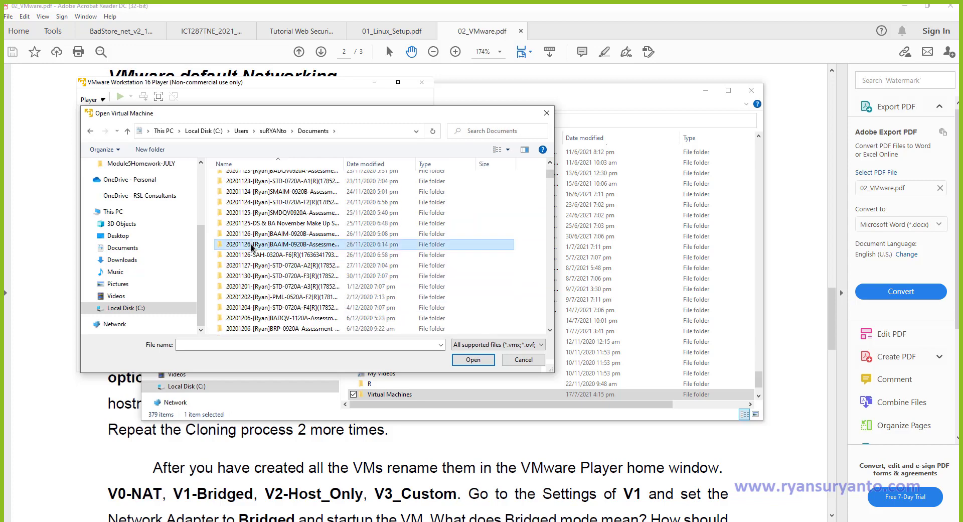
pyautogui.press('v')
pyautogui.doubleClick(251, 318)
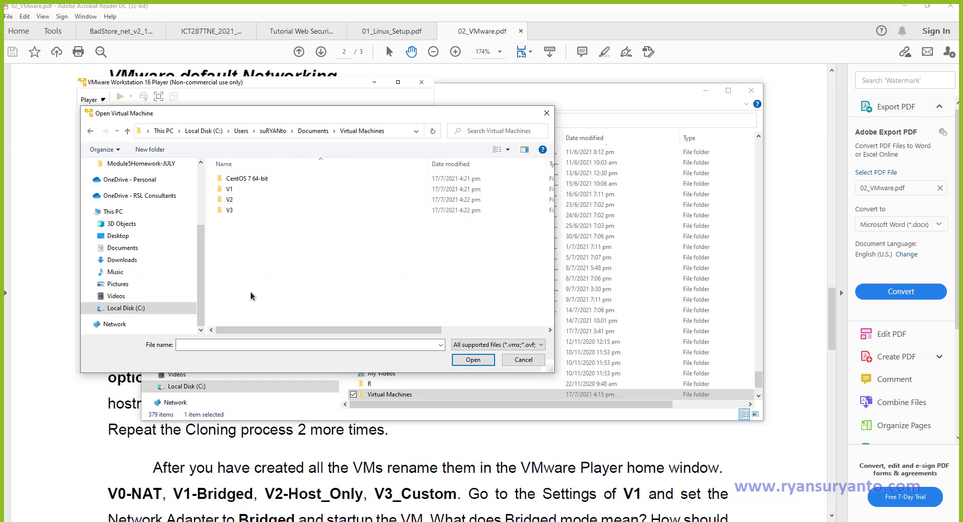
pyautogui.doubleClick(227, 188)
pyautogui.click(237, 178)
pyautogui.click(465, 360)
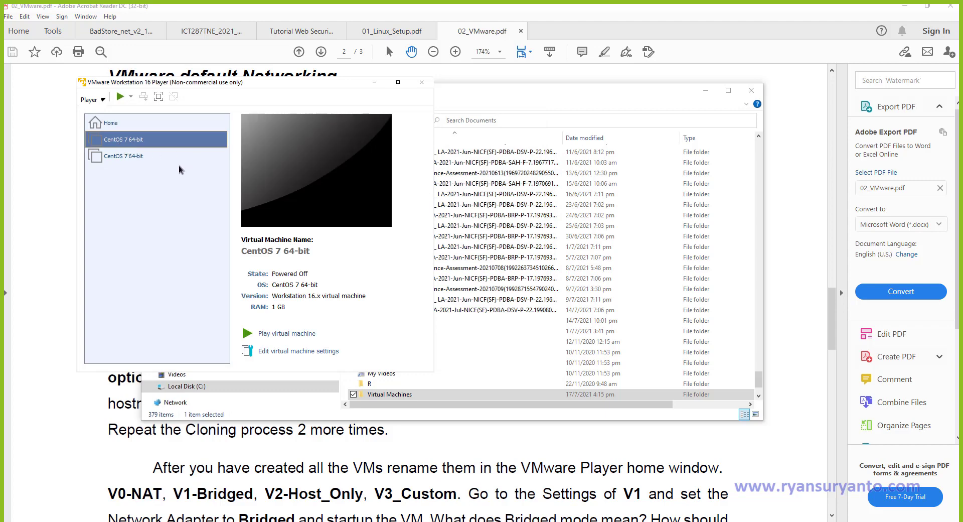
# Rename the first CentOS 7 64-bit library entry to V0 and the second to V1.
pyautogui.rightClick(108, 145)
pyautogui.click(142, 169)
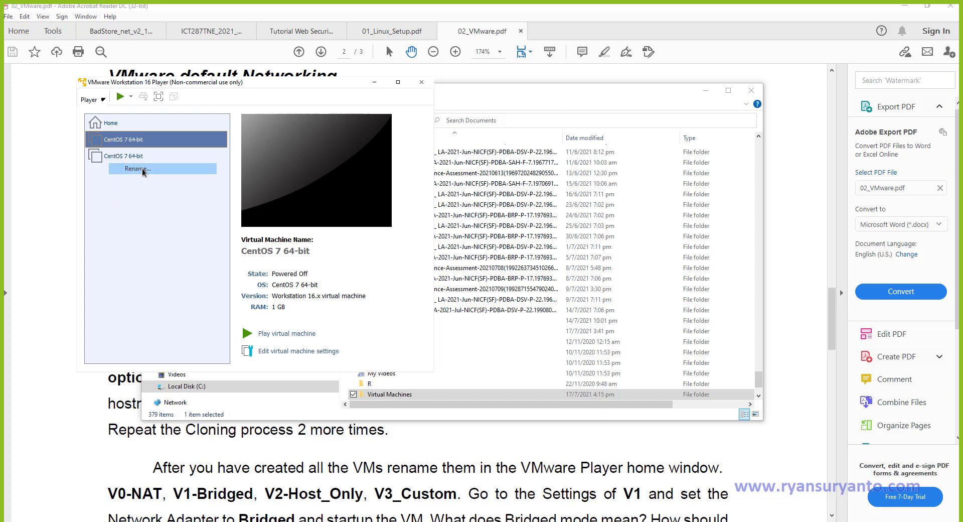
pyautogui.write('V0')
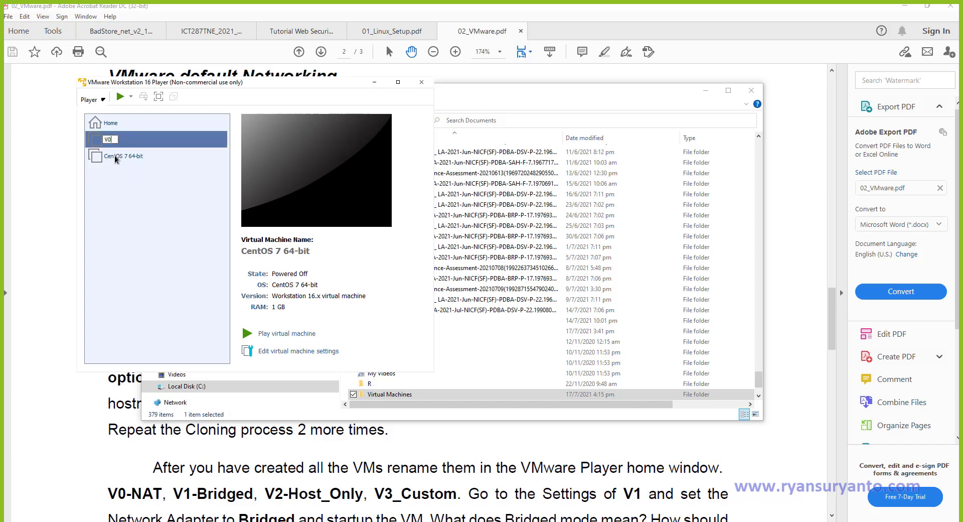
pyautogui.press('Return')
pyautogui.rightClick(115, 157)
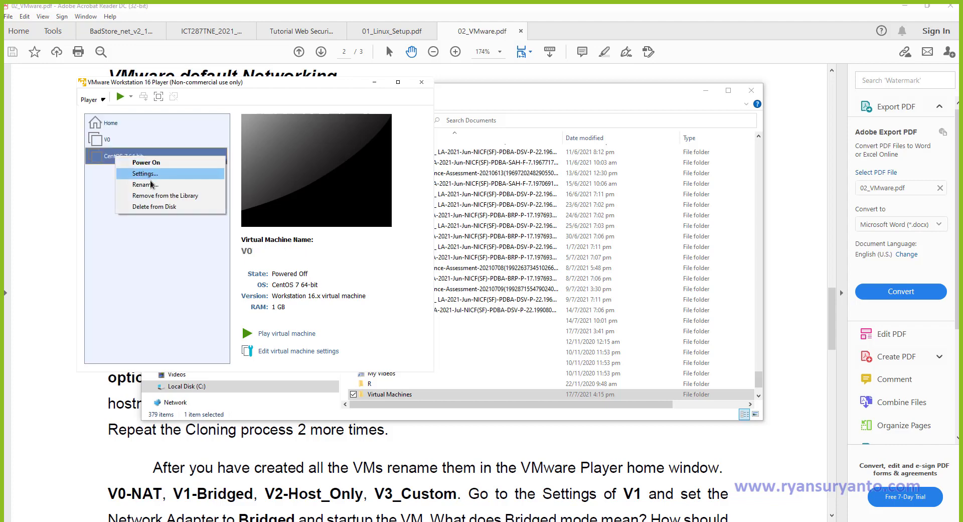
pyautogui.click(150, 184)
pyautogui.write('V')
pyautogui.press('Return')
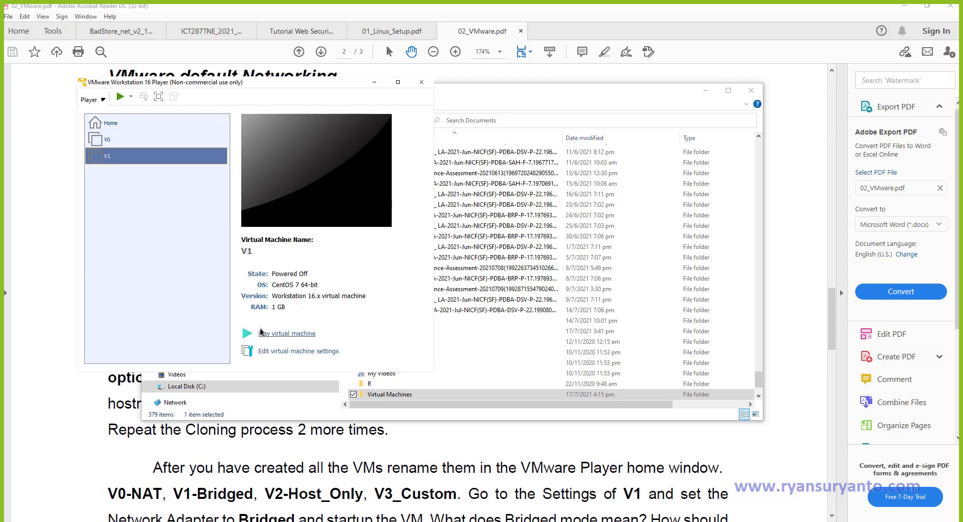
pyautogui.click(116, 124)
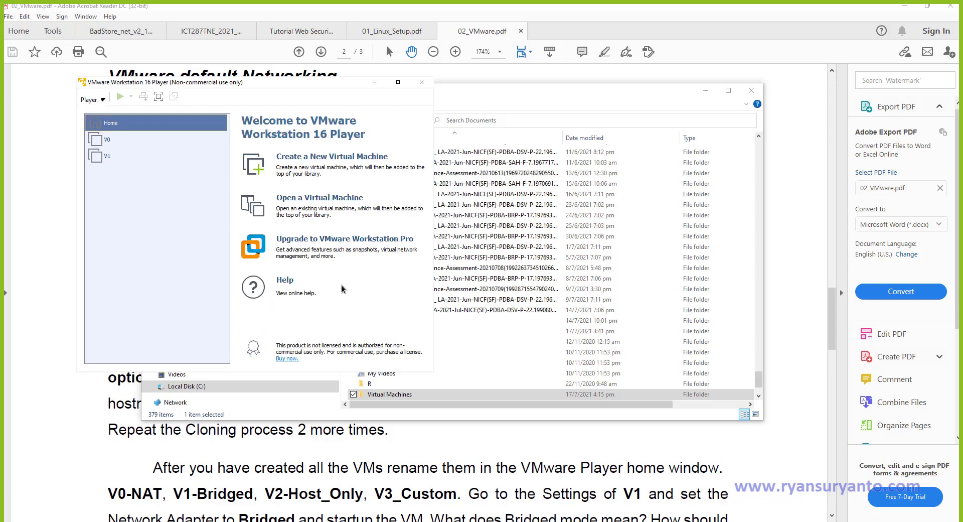
# Add the V2 folder's CentOS 7 64-bit.vmx to the library and rename the entry V2.
pyautogui.click(282, 200)
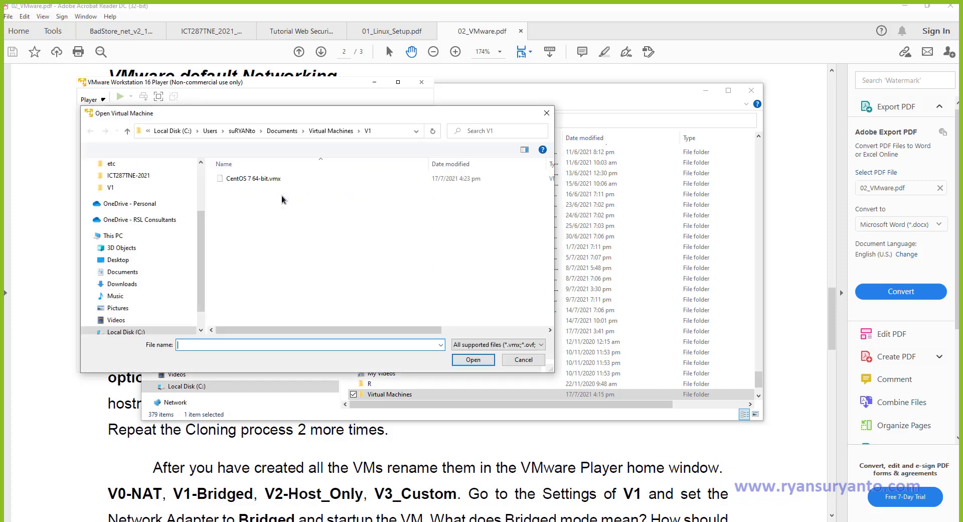
pyautogui.click(320, 135)
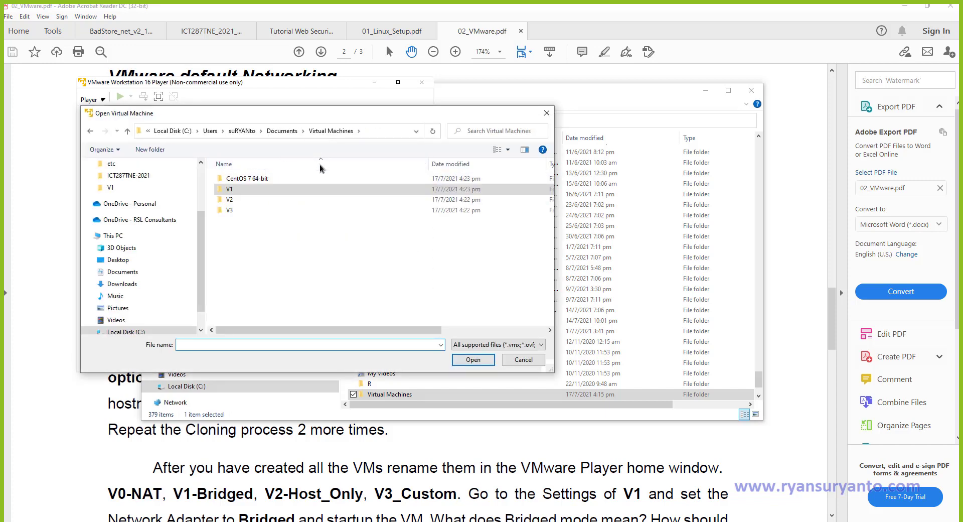
pyautogui.doubleClick(231, 199)
pyautogui.click(244, 179)
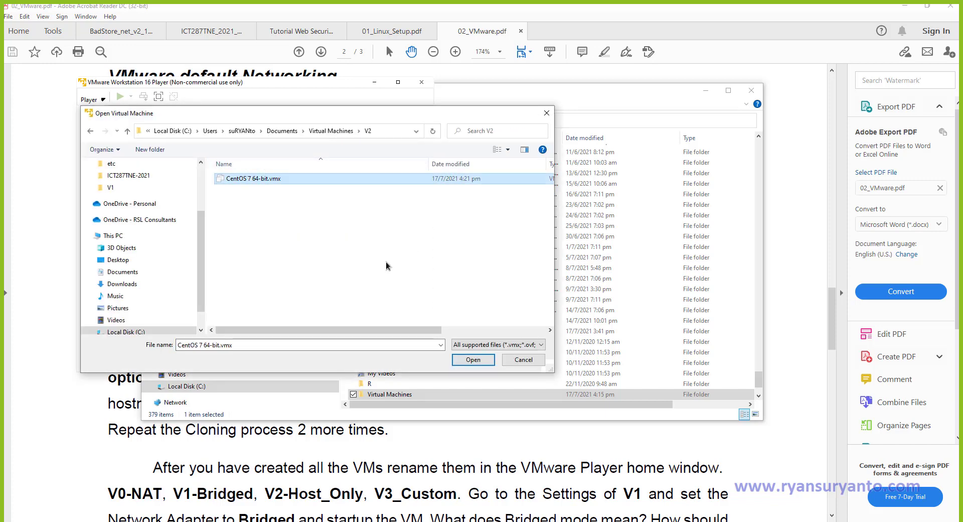
pyautogui.click(483, 356)
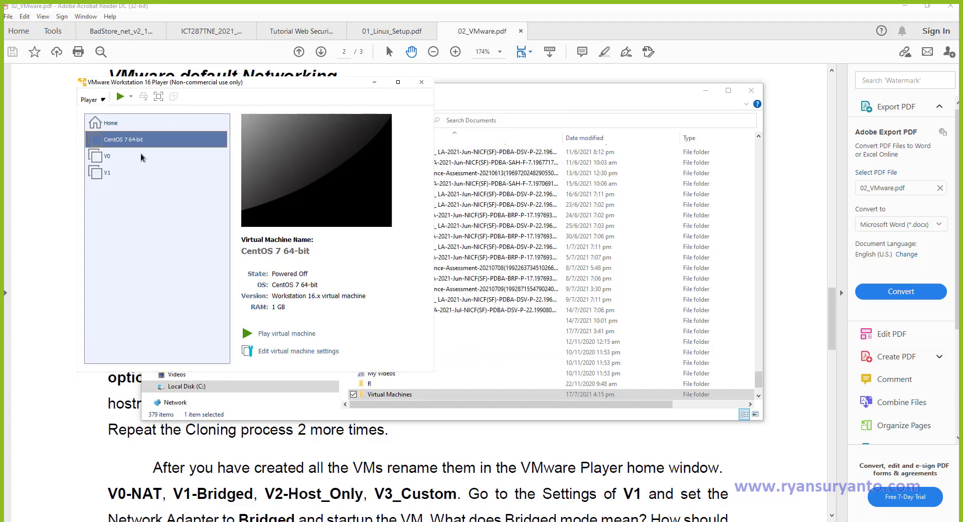
pyautogui.rightClick(117, 140)
pyautogui.click(144, 169)
pyautogui.write('V2')
pyautogui.press('Return')
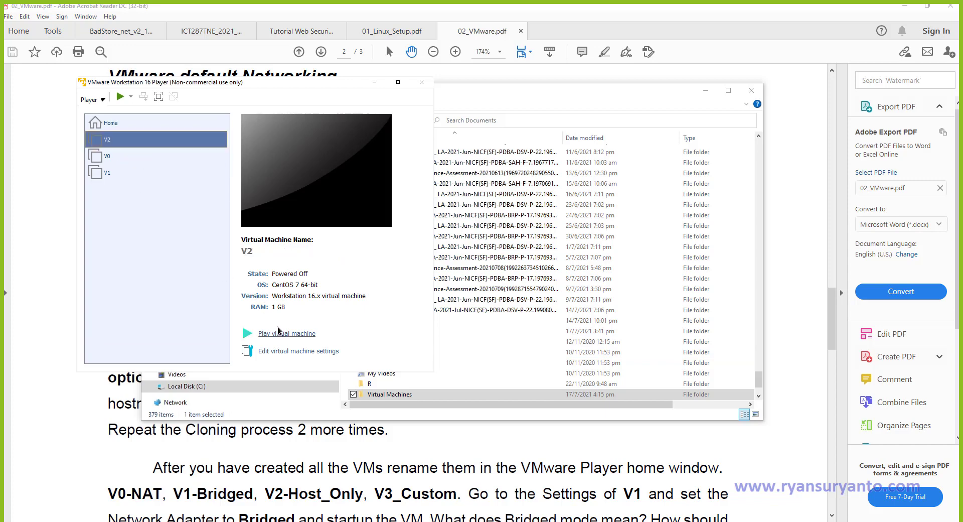
# Add the V3 folder's CentOS 7 64-bit.vmx to the library and rename the entry V3.
pyautogui.click(111, 124)
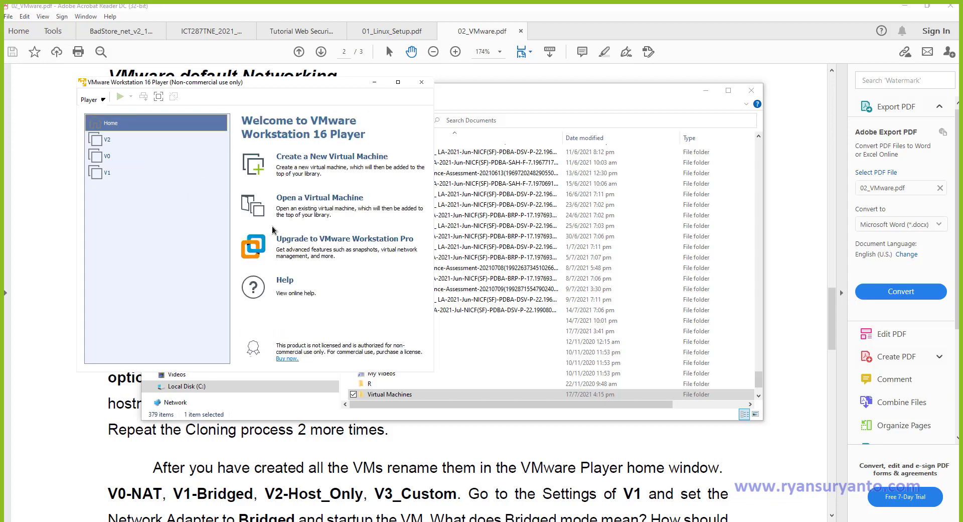
pyautogui.click(291, 195)
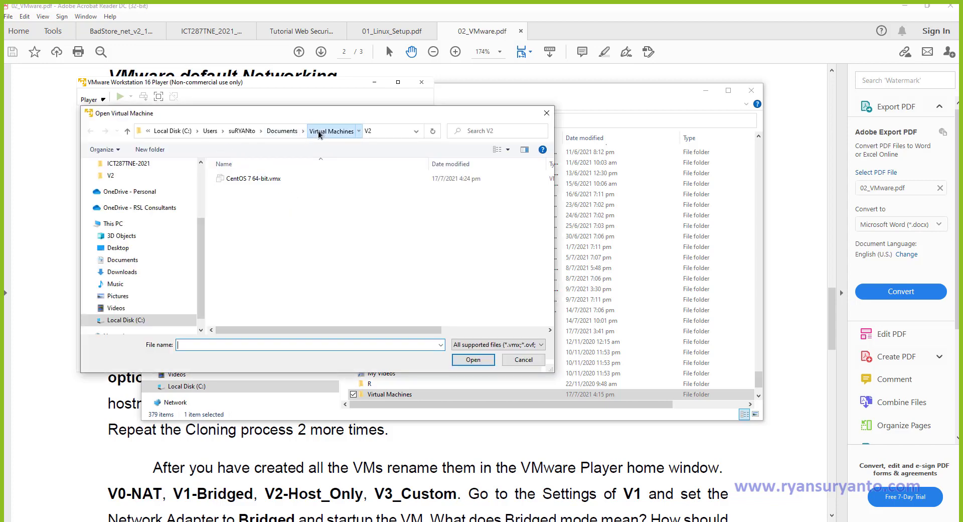
pyautogui.click(319, 132)
pyautogui.doubleClick(227, 209)
pyautogui.click(238, 179)
pyautogui.click(477, 359)
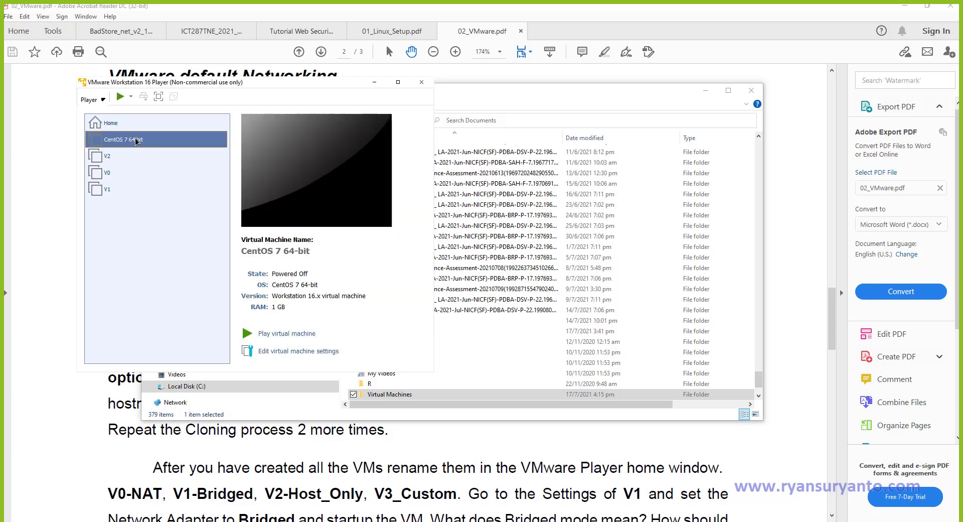
pyautogui.rightClick(137, 142)
pyautogui.click(166, 167)
pyautogui.write('V3')
pyautogui.press('Return')
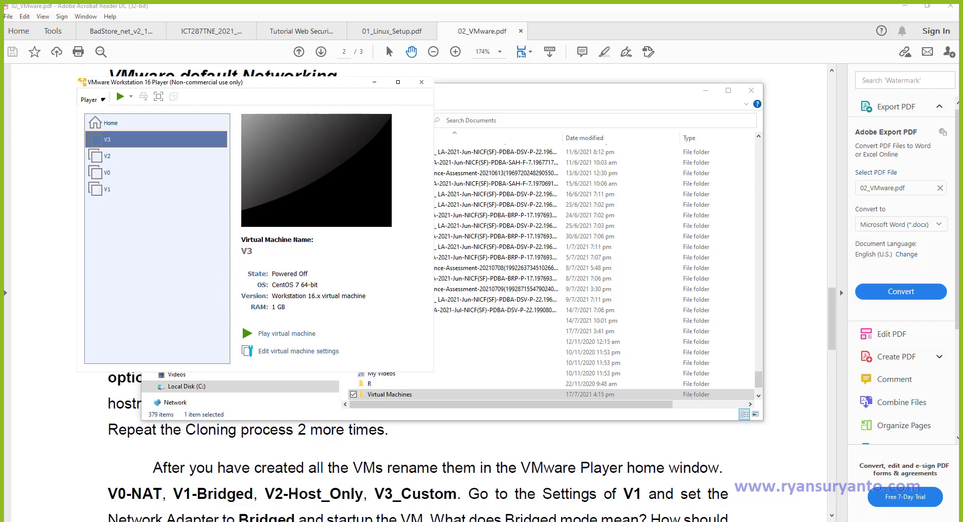
pyautogui.moveTo(528, 521)
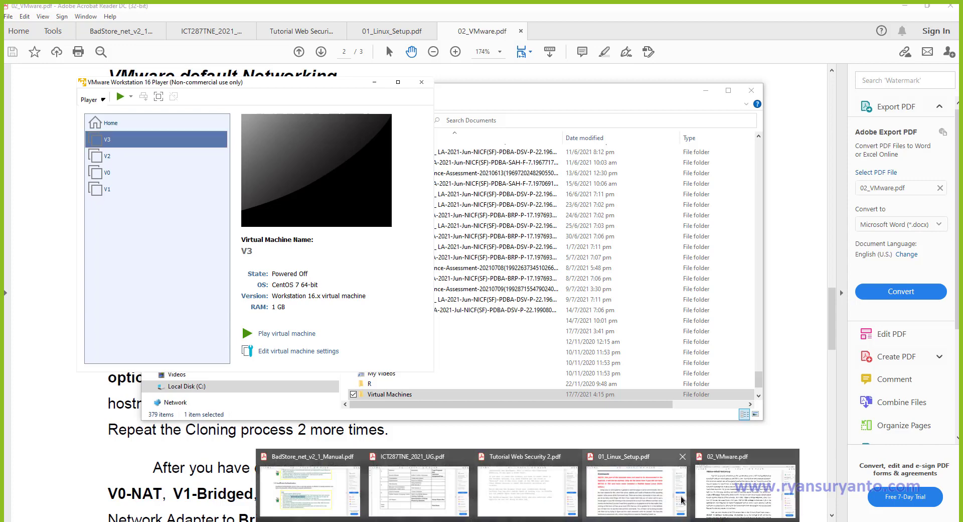
# Bring the 02_VMware.pdf lab instructions back to the front on page 2.
pyautogui.click(714, 499)
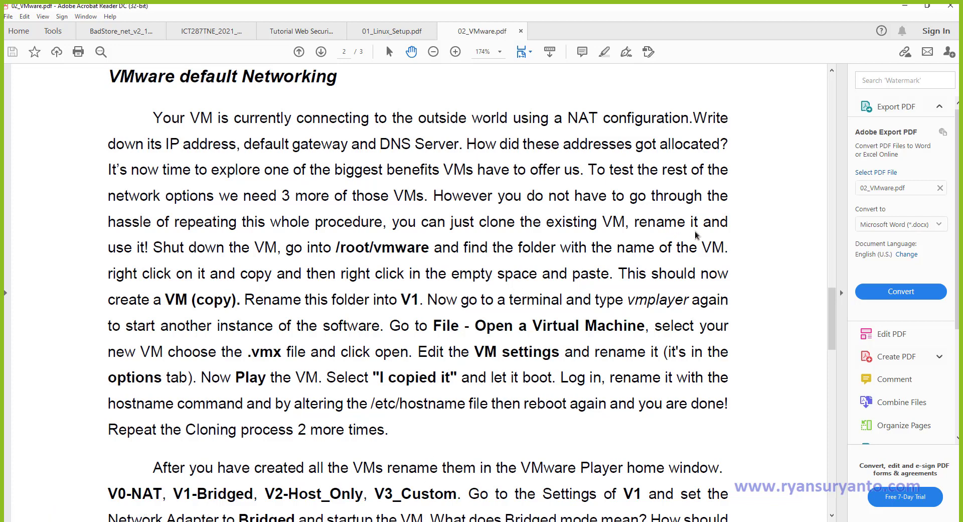
# Rename the V0 machine to V0_NAT by appending _NAT.
pyautogui.click(905, 6)
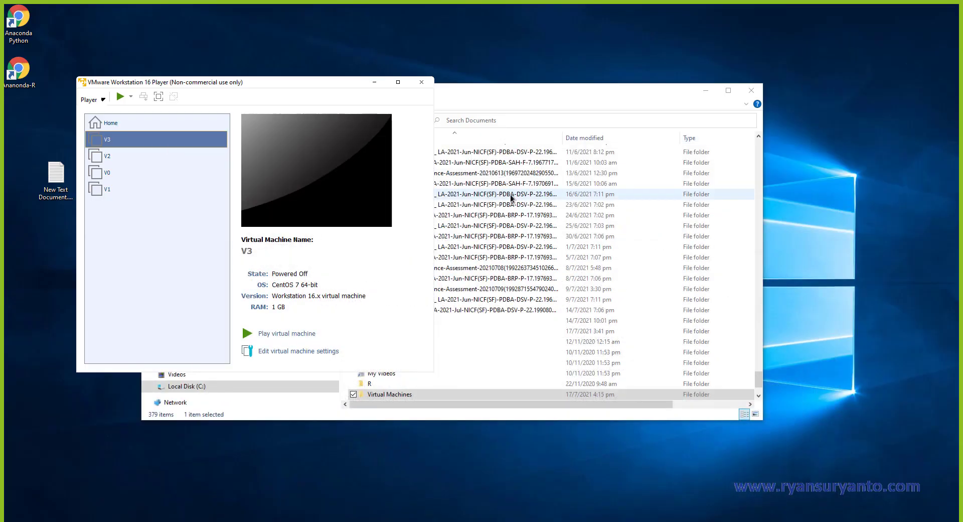
pyautogui.rightClick(104, 173)
pyautogui.click(134, 203)
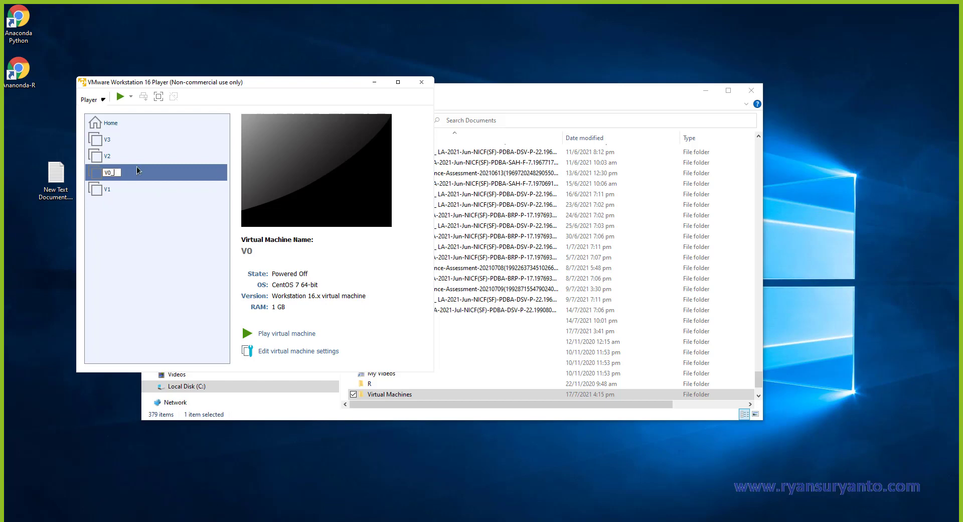
pyautogui.write('_NAT')
# Rename the V2 machine to V2_HostOnly, correcting a mistaken V2_Bridged name.
pyautogui.rightClick(113, 157)
pyautogui.click(143, 187)
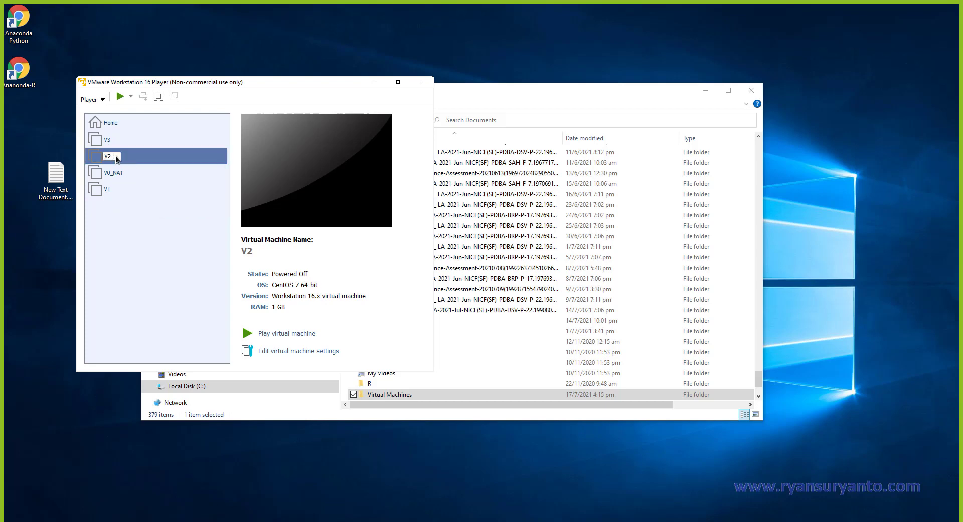
pyautogui.write('_Bridged')
pyautogui.click(106, 141)
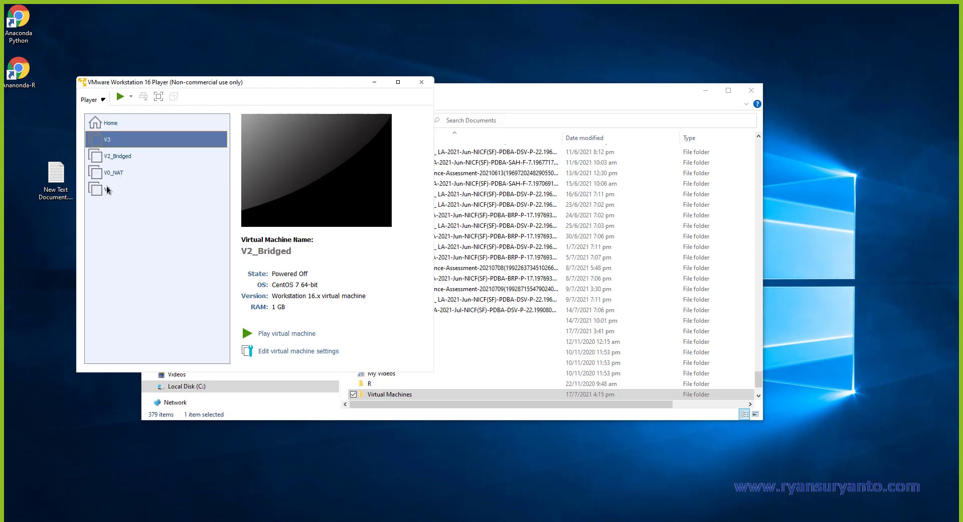
pyautogui.click(119, 158)
pyautogui.rightClick(119, 157)
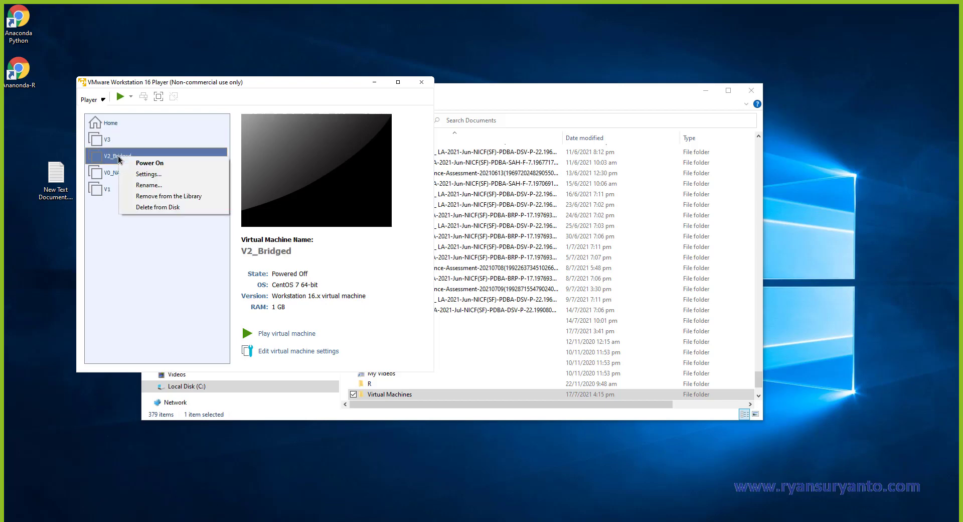
pyautogui.click(131, 186)
pyautogui.click(121, 157)
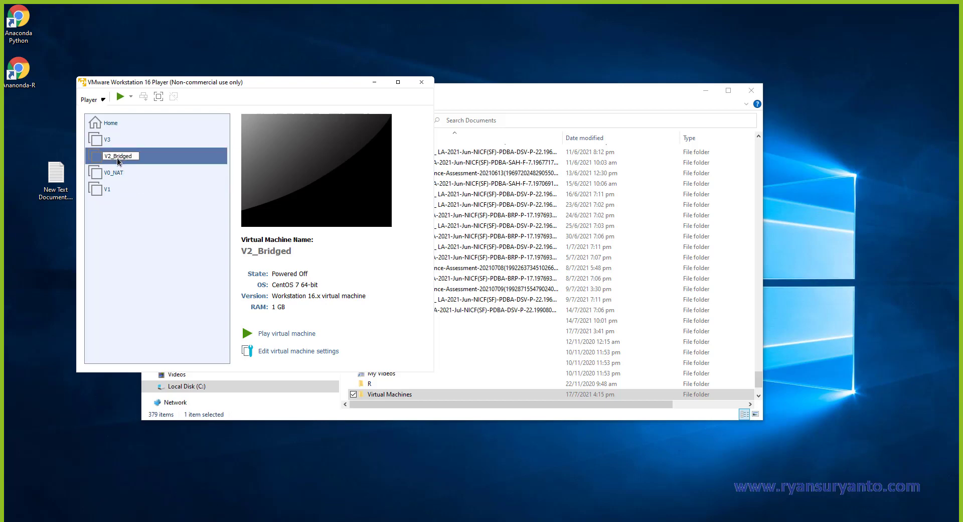
pyautogui.press('BackSpace')
pyautogui.press('BackSpace')
pyautogui.press('BackSpace')
pyautogui.press('BackSpace')
pyautogui.press('Delete')
pyautogui.press('Delete')
pyautogui.press('Delete')
pyautogui.write('HostOnl')
# Rename V1 to V1_Bridged and V3 to V3_Custom.
pyautogui.rightClick(105, 191)
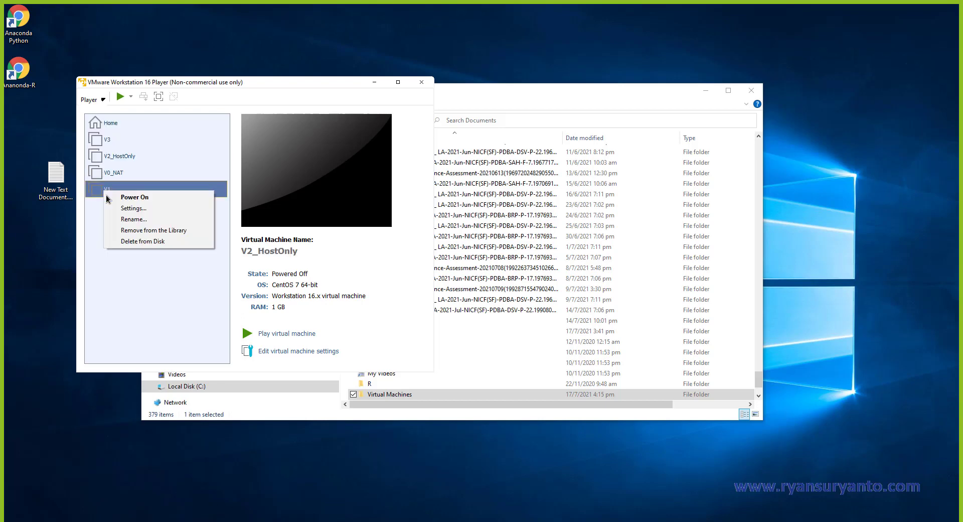
pyautogui.click(134, 219)
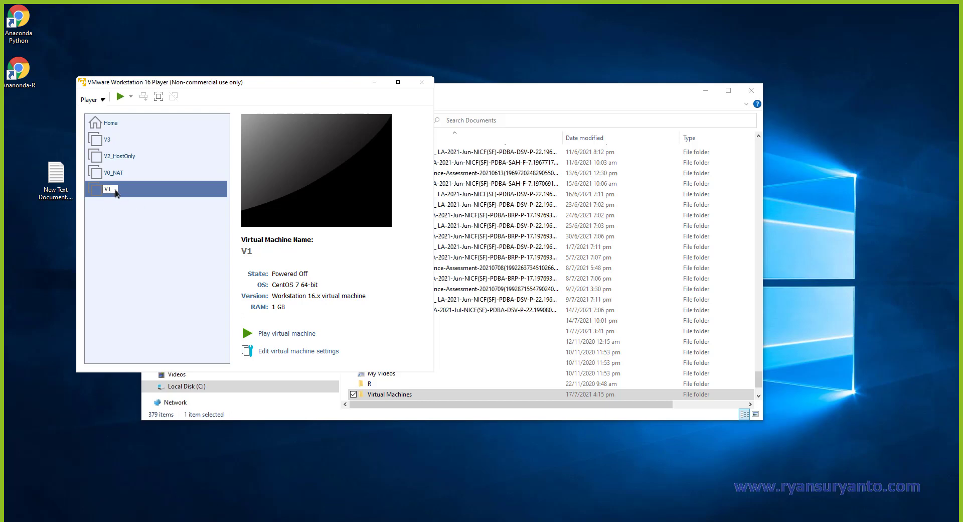
pyautogui.write('_Bridged')
pyautogui.click(105, 141)
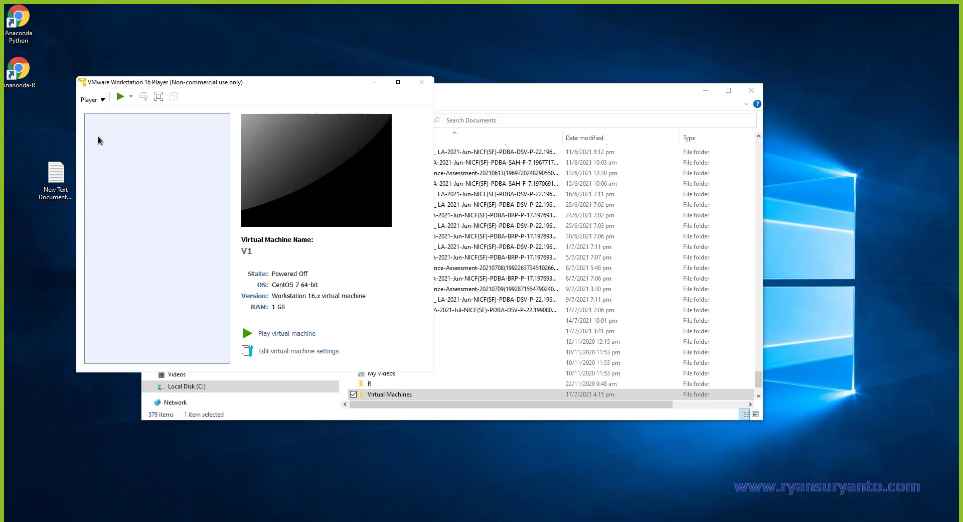
pyautogui.rightClick(106, 142)
pyautogui.click(135, 170)
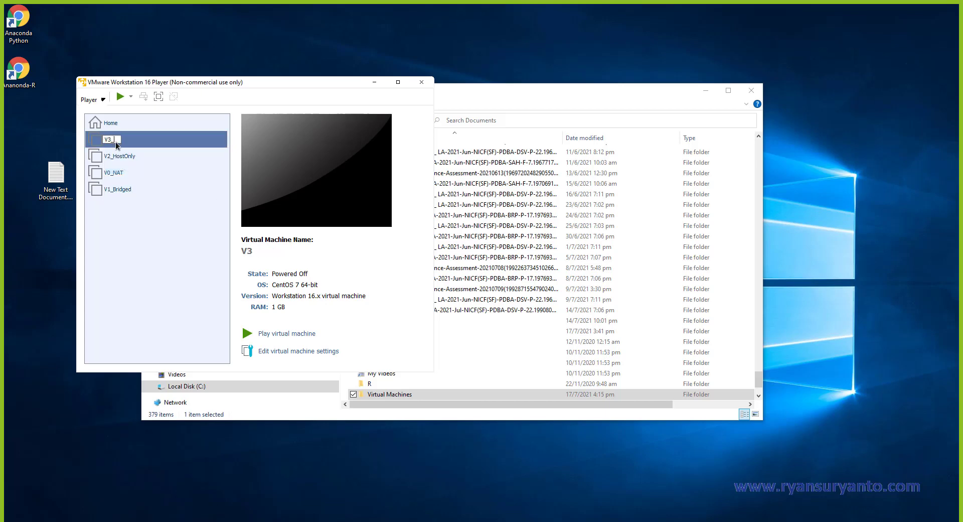
pyautogui.write('_Custom')
pyautogui.press('Return')
pyautogui.click(109, 192)
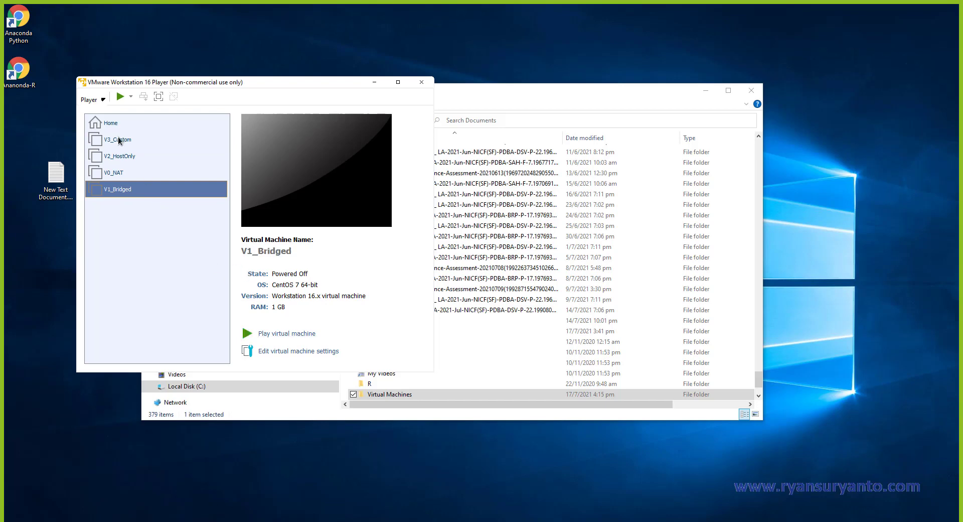
# Set V1_Bridged's network adapter connection to Bridged and close its settings.
pyautogui.click(103, 100)
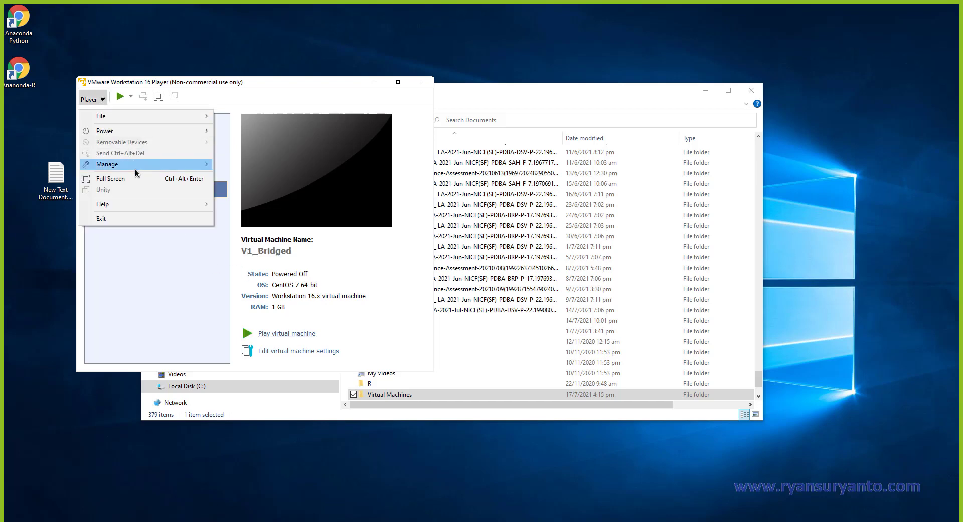
pyautogui.moveTo(150, 164)
pyautogui.click(257, 188)
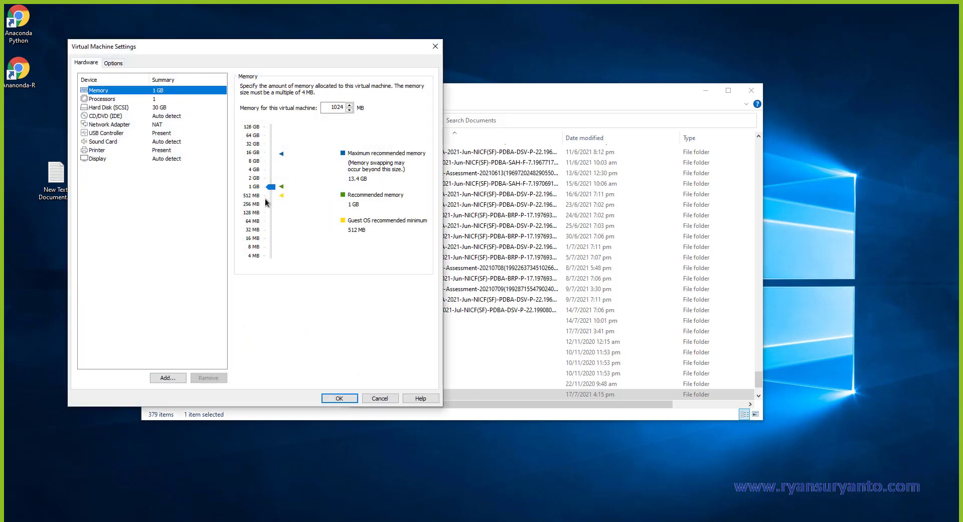
pyautogui.click(100, 125)
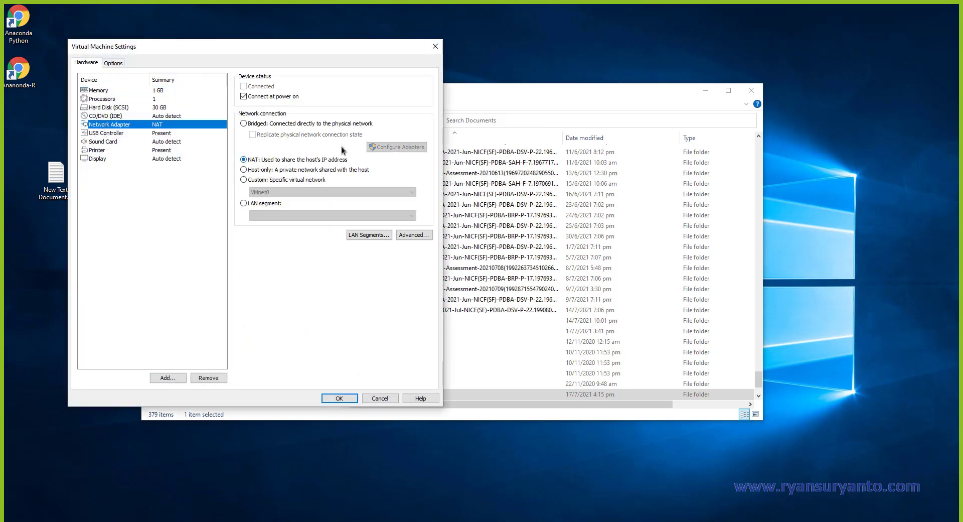
pyautogui.click(244, 123)
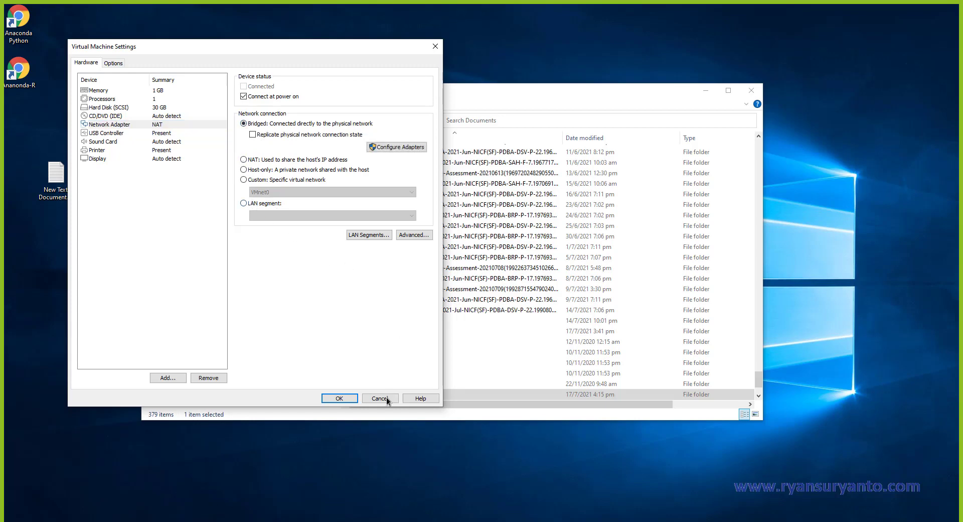
pyautogui.click(338, 397)
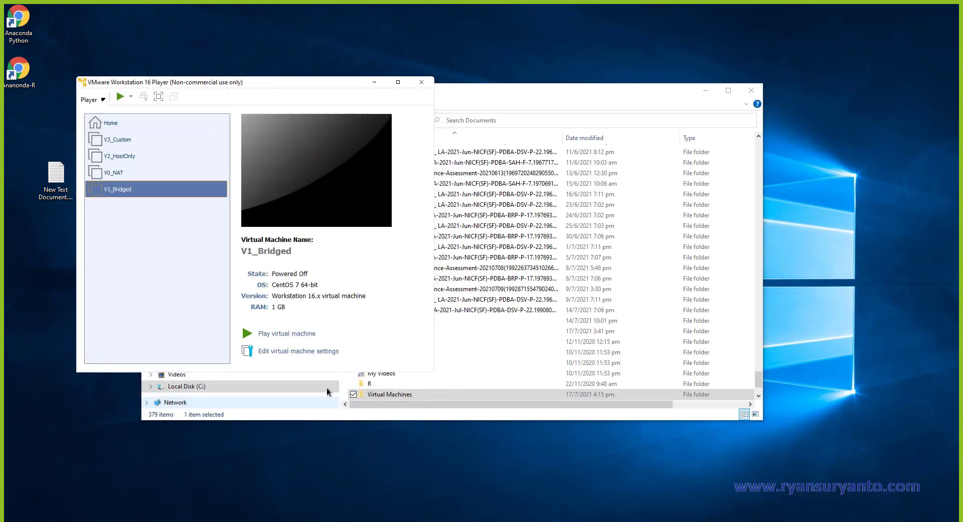
# Set V2_HostOnly's network adapter connection to Host-only and save its settings.
pyautogui.click(113, 154)
pyautogui.click(98, 105)
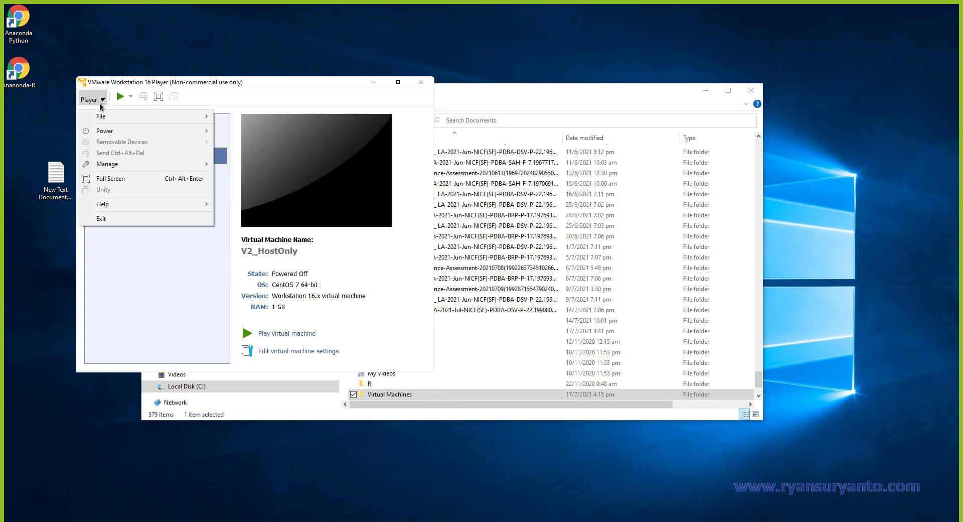
pyautogui.moveTo(115, 166)
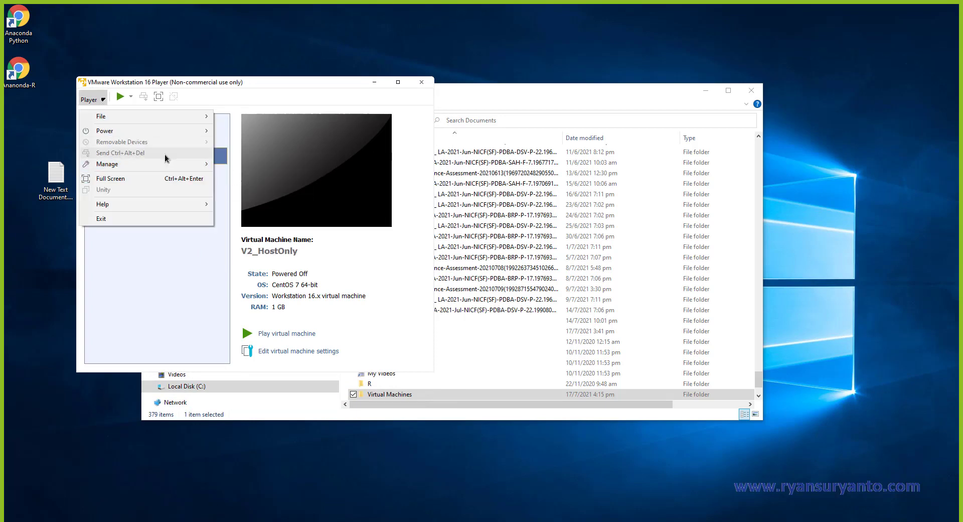
pyautogui.click(263, 189)
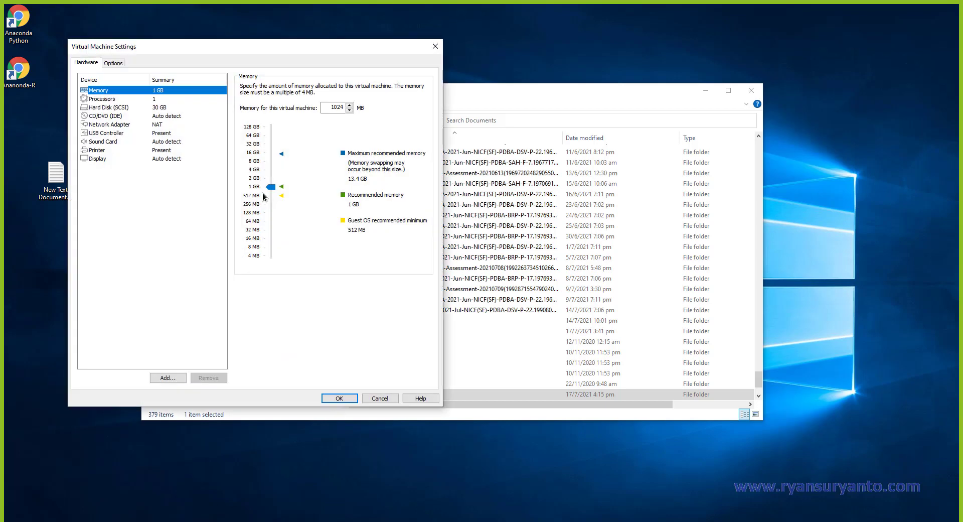
pyautogui.click(110, 124)
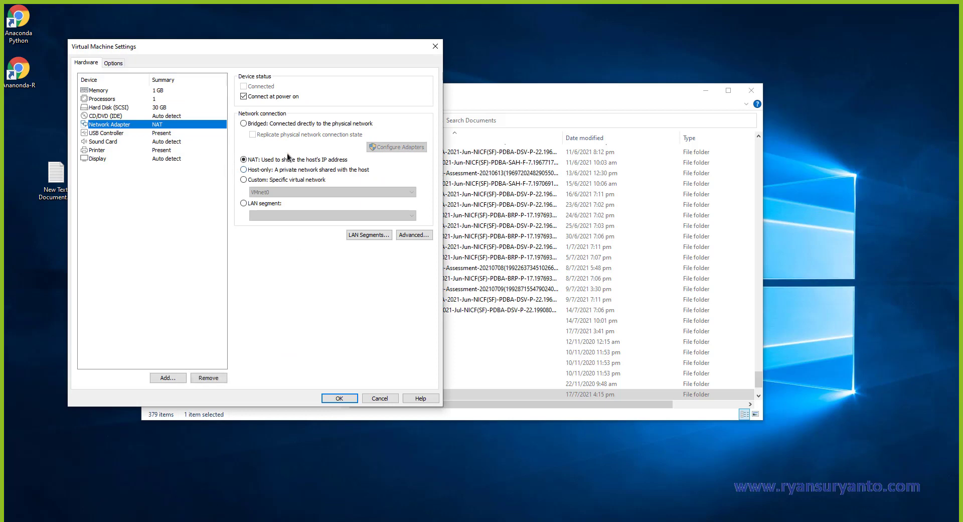
pyautogui.click(244, 170)
pyautogui.click(337, 398)
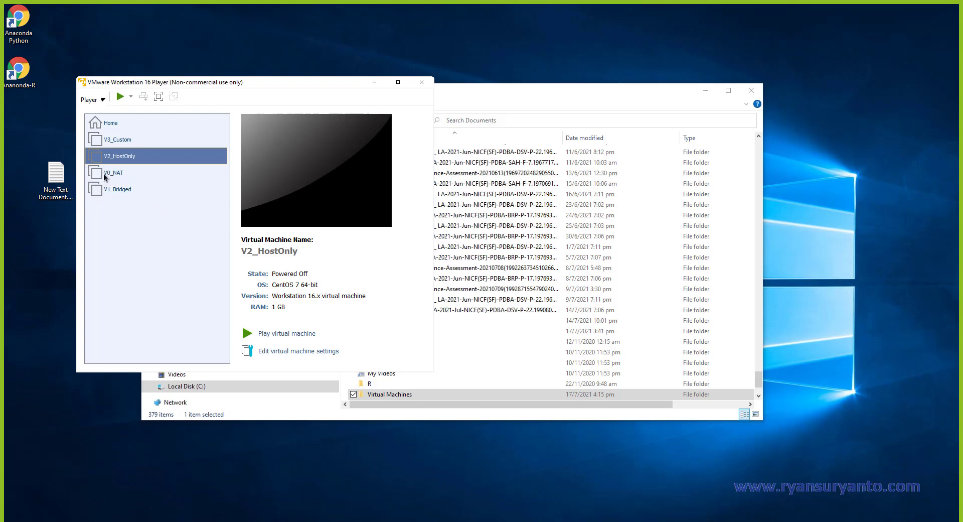
# Change V3_Custom's Network Adapter to Custom: Specific virtual network (VMnet0) and save.
pyautogui.click(107, 144)
pyautogui.rightClick(124, 141)
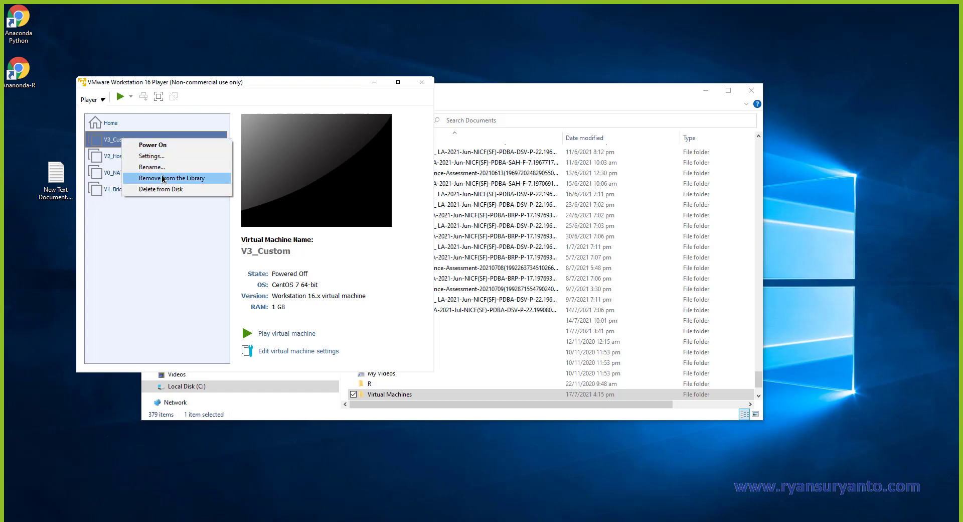
pyautogui.click(157, 156)
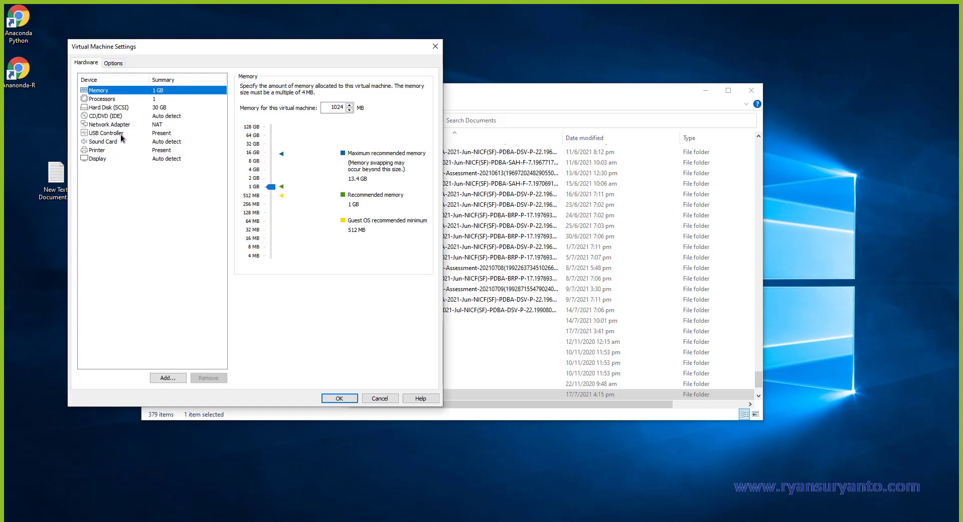
pyautogui.click(114, 126)
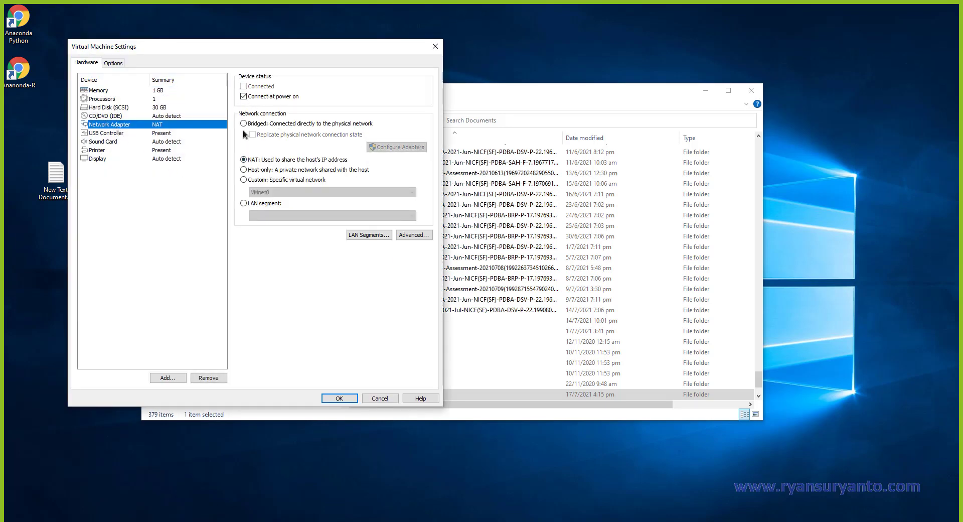
pyautogui.click(243, 180)
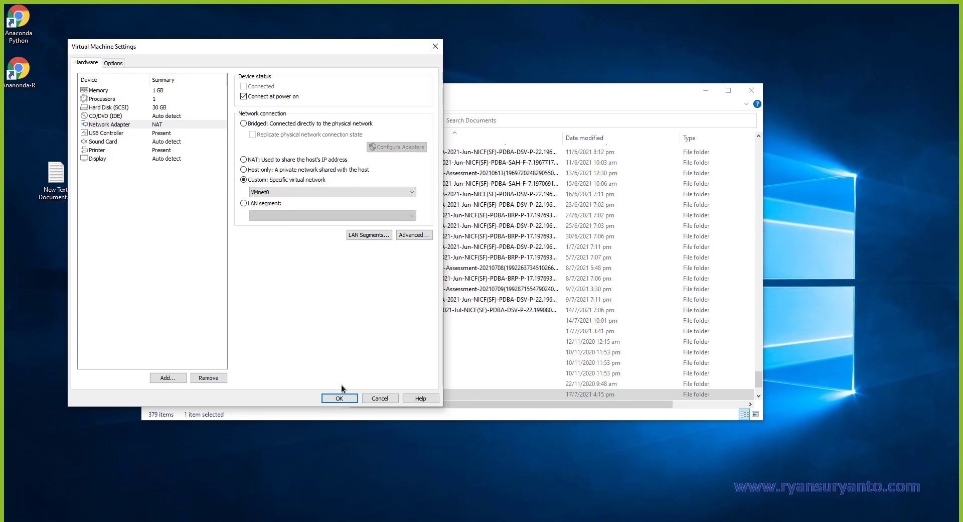
pyautogui.click(340, 398)
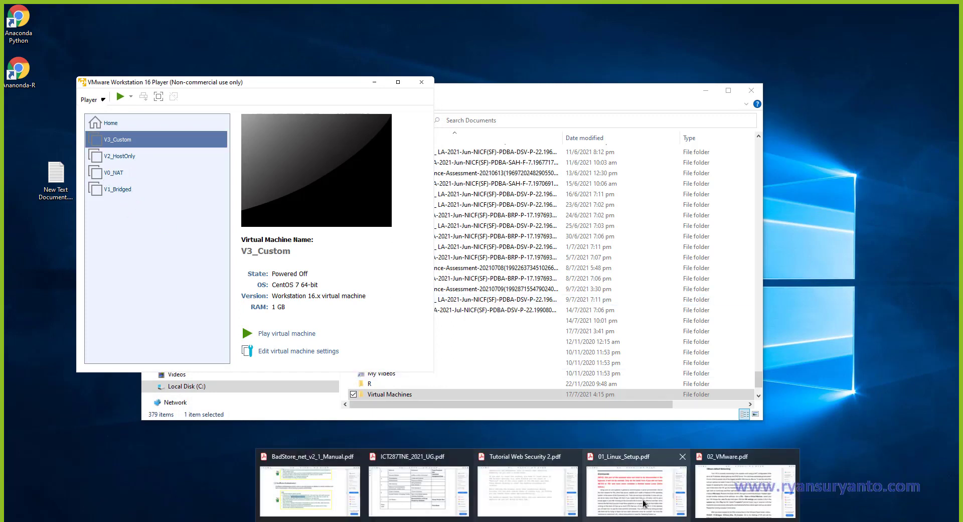
# Bring 02_VMware.pdf forward and scroll to page 3's Lab 2 Host Only and custom networking instructions.
pyautogui.click(813, 481)
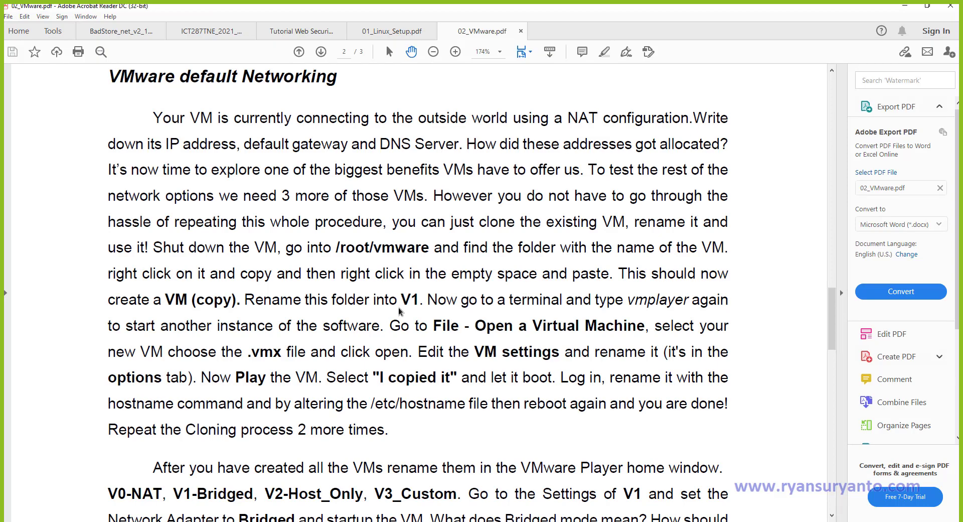
pyautogui.scroll(-5, 399, 308)
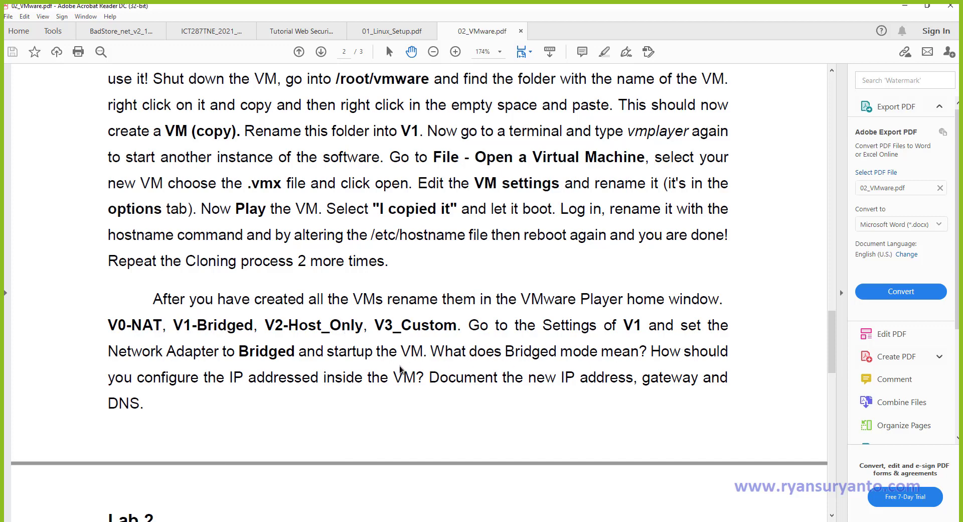
pyautogui.scroll(-3, 399, 370)
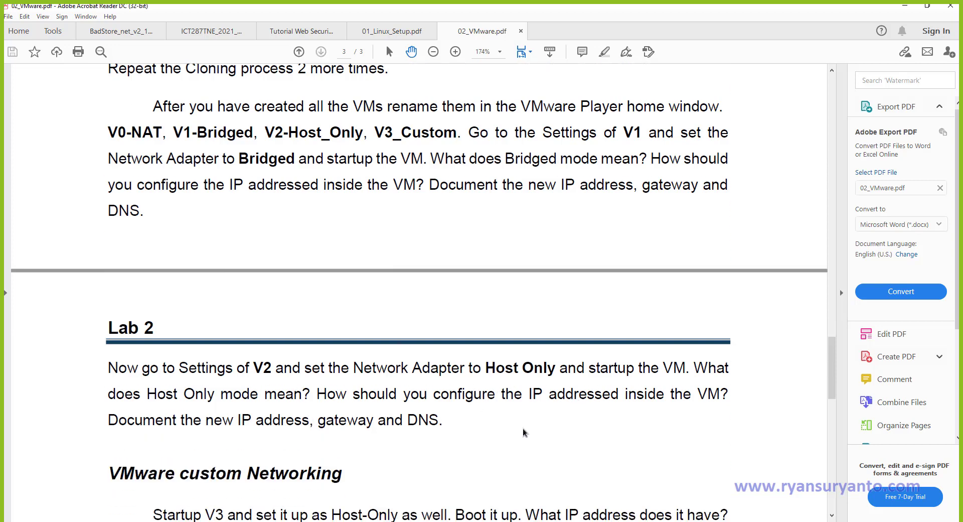
pyautogui.scroll(-1, 523, 433)
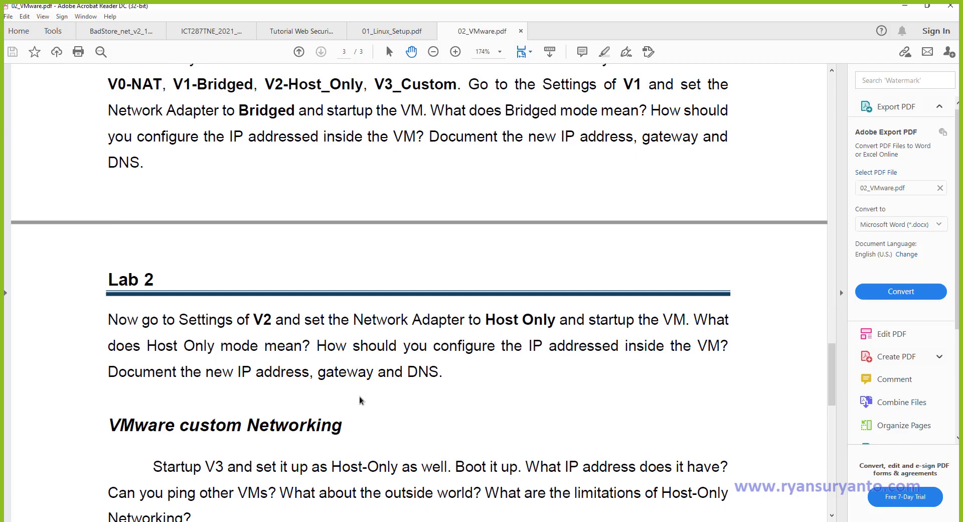
pyautogui.scroll(-2, 317, 400)
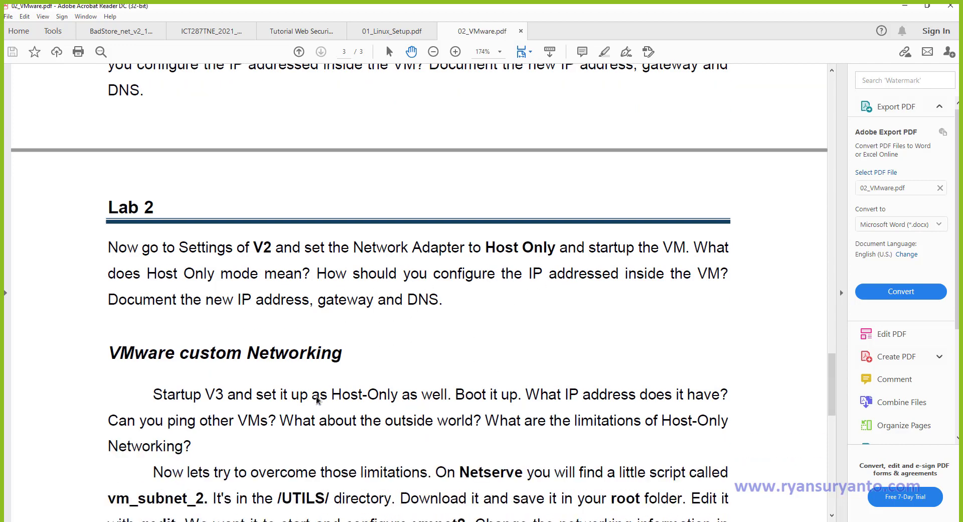
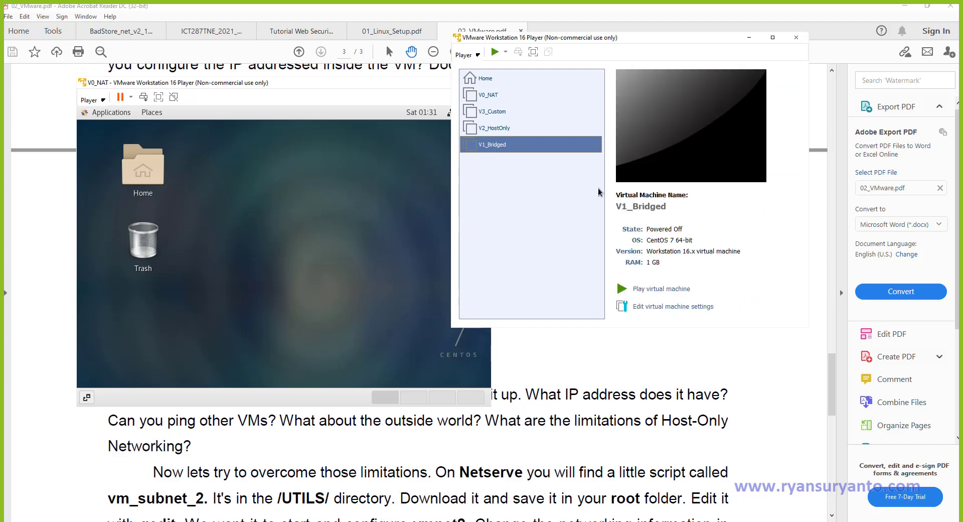
# Power on V1_Bridged, dismissing its device and VMware Tools prompts, and launch Terminal in V0_NAT.
pyautogui.click(634, 296)
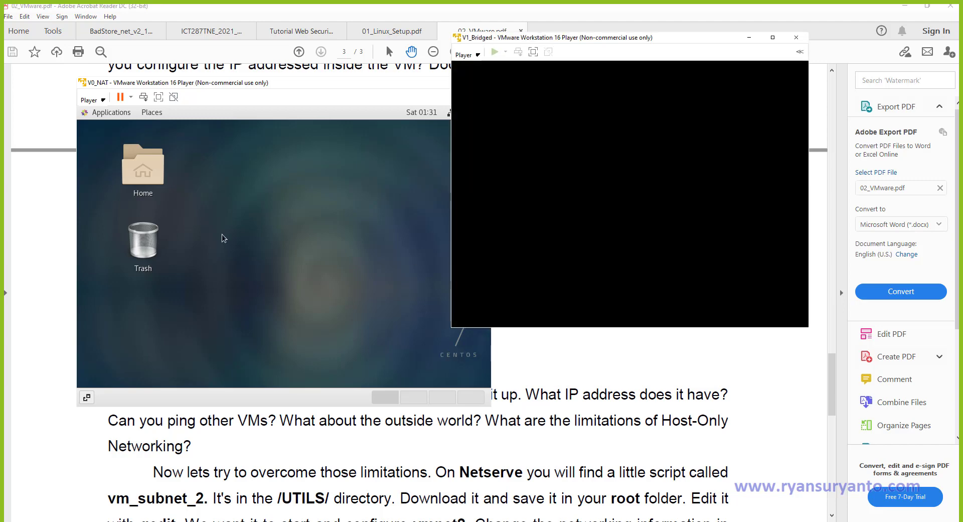
pyautogui.click(226, 233)
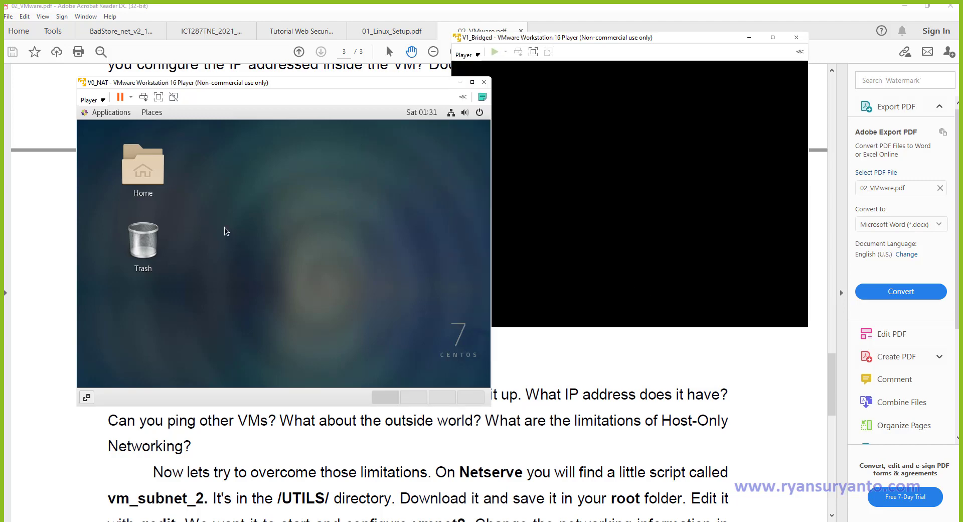
pyautogui.click(102, 112)
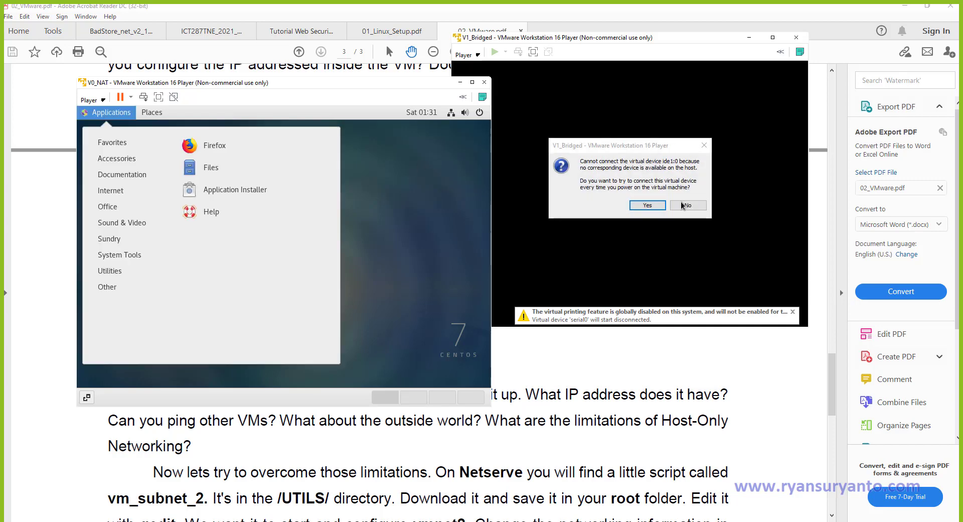
pyautogui.click(647, 205)
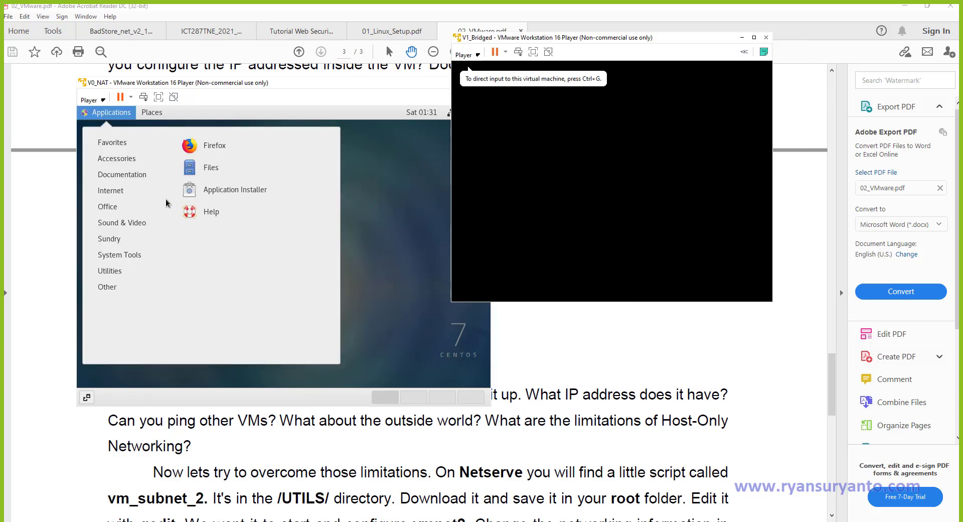
pyautogui.click(128, 258)
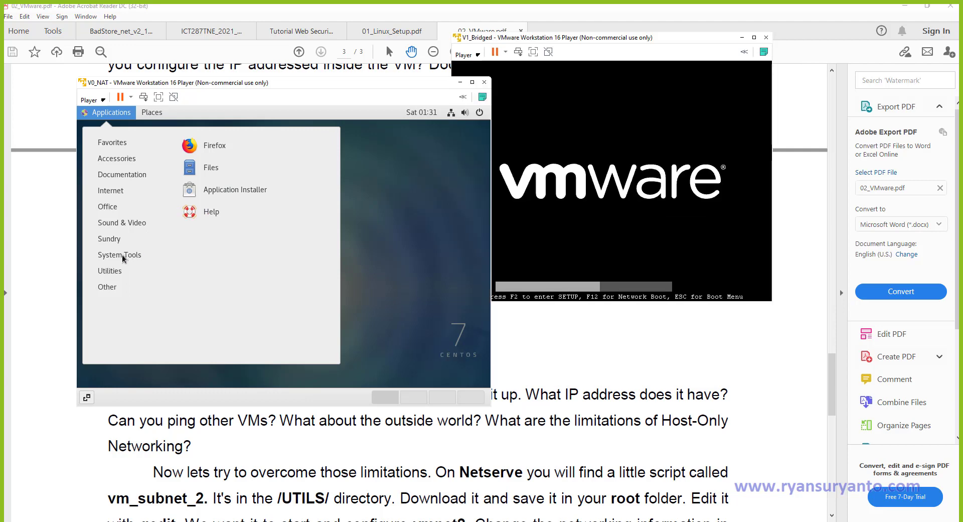
pyautogui.moveTo(120, 260)
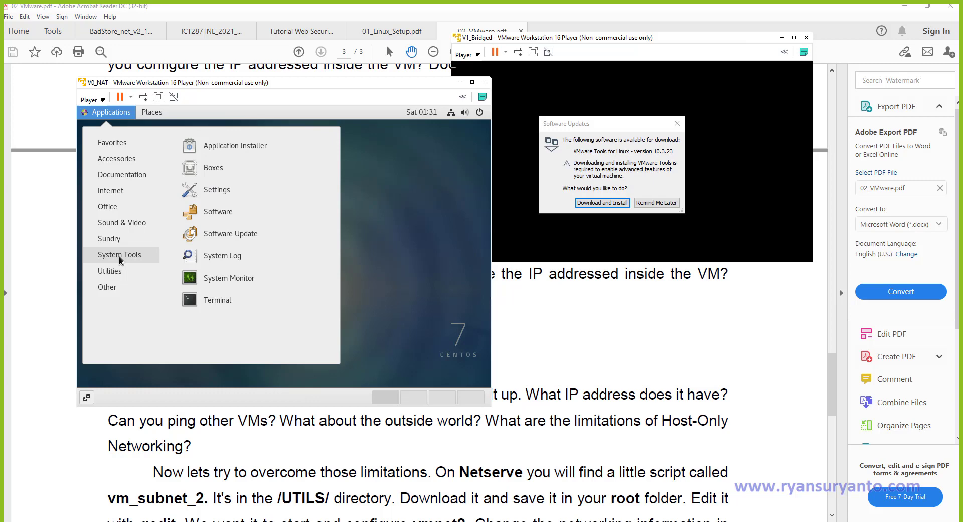
pyautogui.click(655, 203)
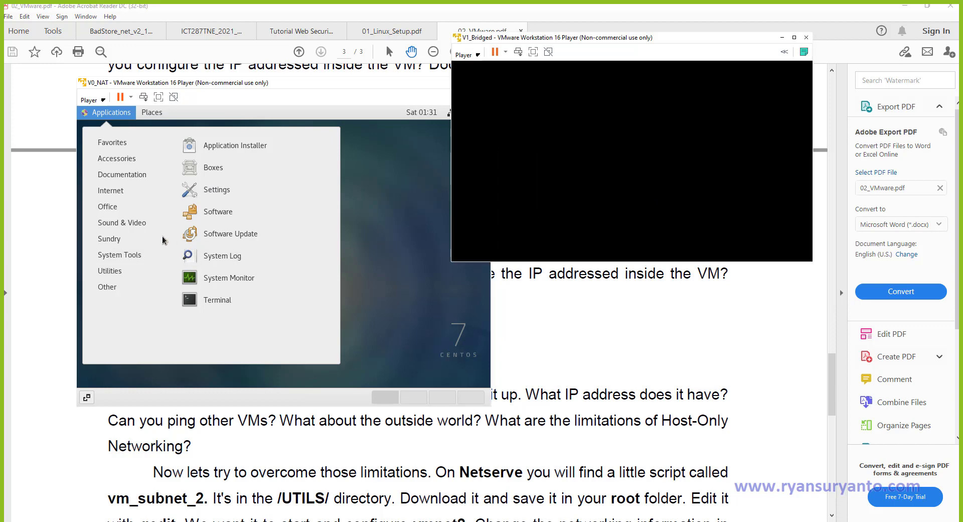
pyautogui.click(222, 301)
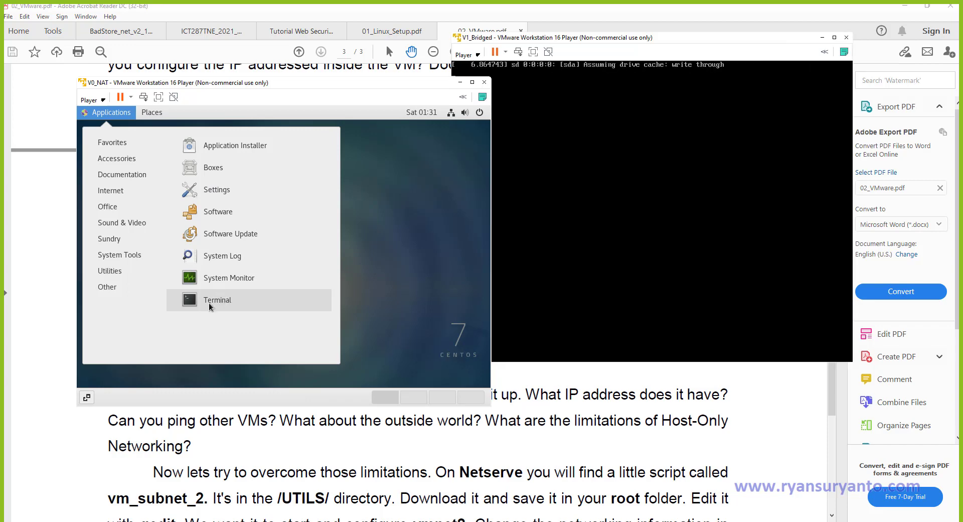
pyautogui.click(209, 304)
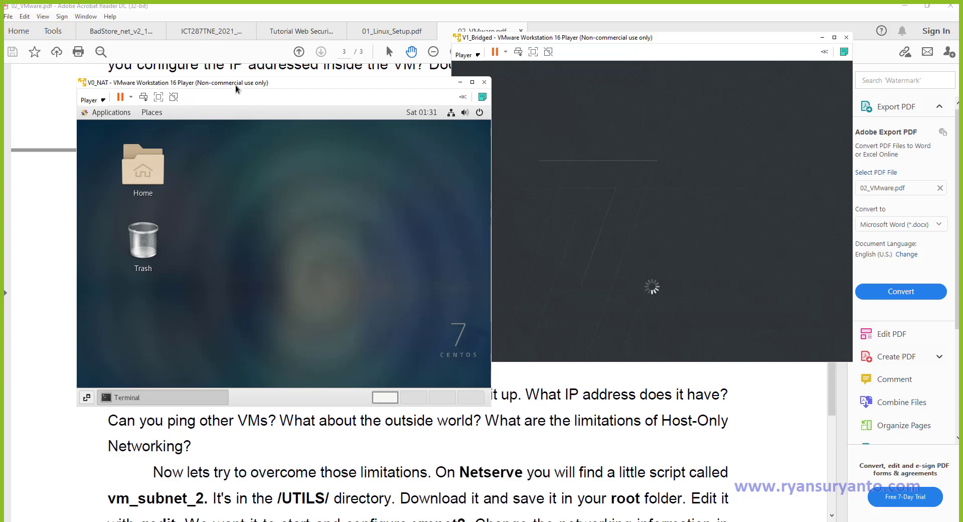
# Run ifconfig in V0_NAT's terminal after a mistyped inetcfg, showing ens33 at 192.168.114.129.
pyautogui.moveTo(280, 87); pyautogui.dragTo(232, 49)
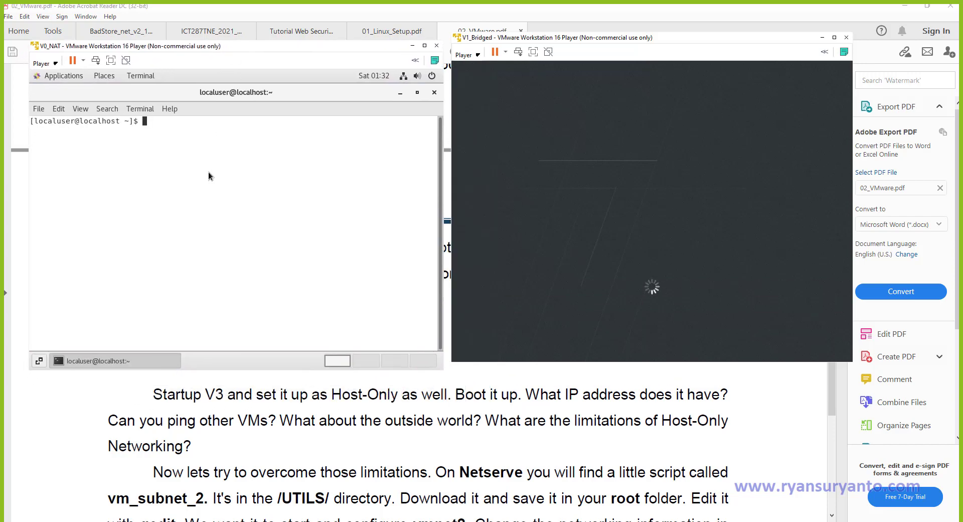
pyautogui.write('inetcfg')
pyautogui.press('Return')
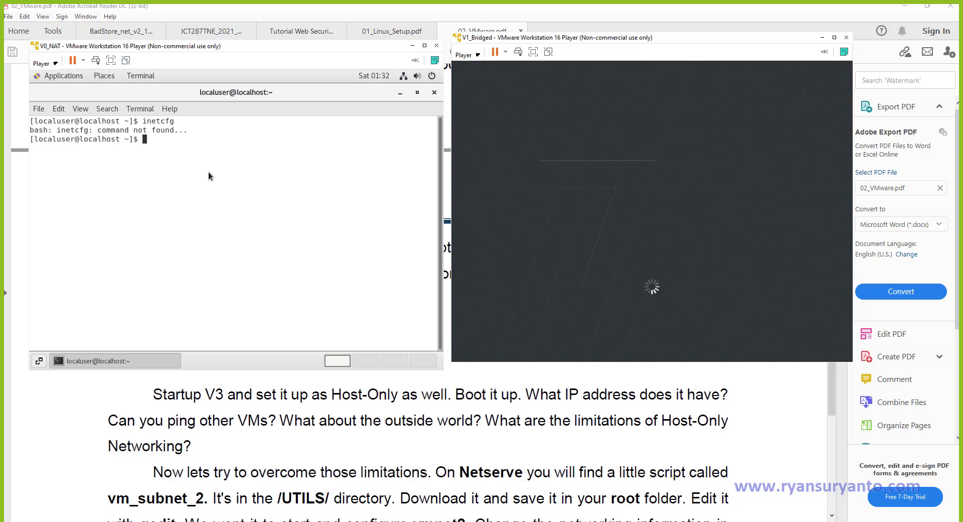
pyautogui.write('ifconfig')
pyautogui.press('Return')
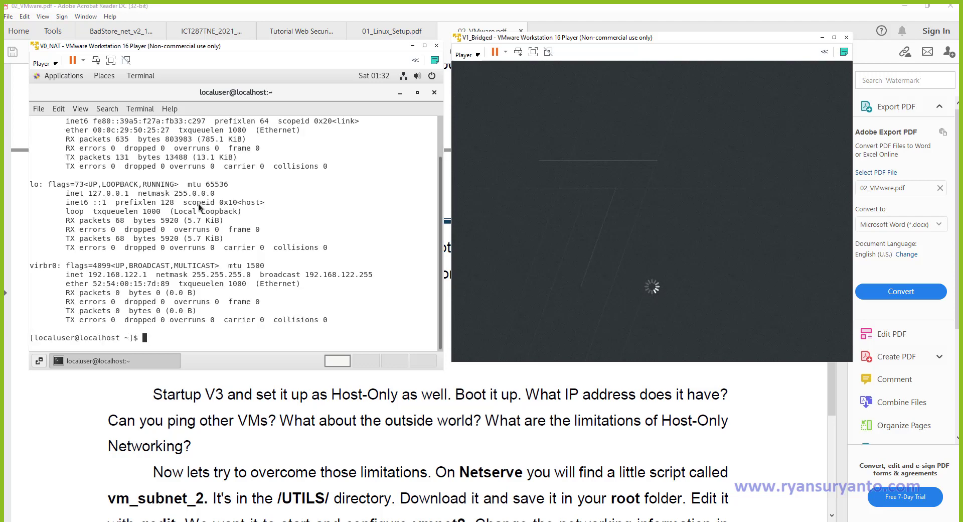
pyautogui.scroll(2, 176, 285)
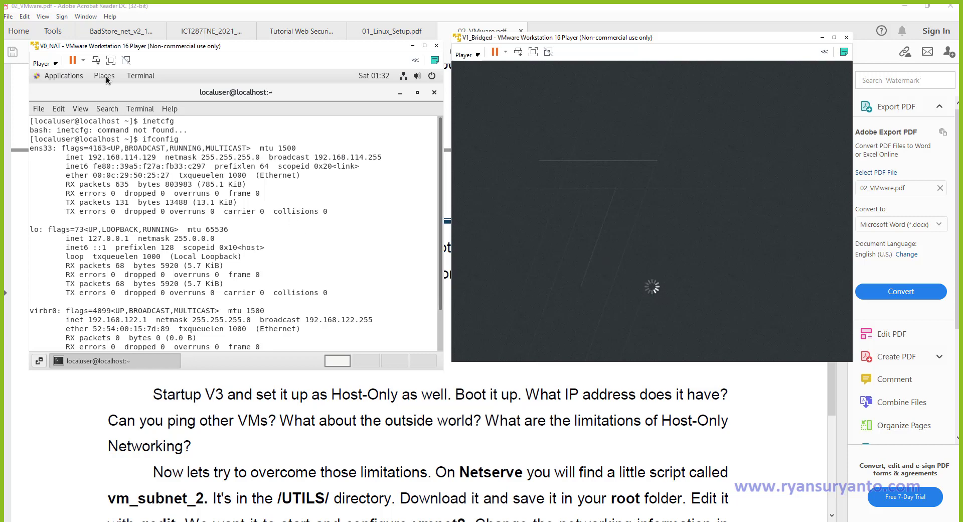
# Open V0_NAT's Settings > Network and view the Wired connection details (IPv4 192.168.114.129, gateway 192.168.114.2).
pyautogui.click(57, 75)
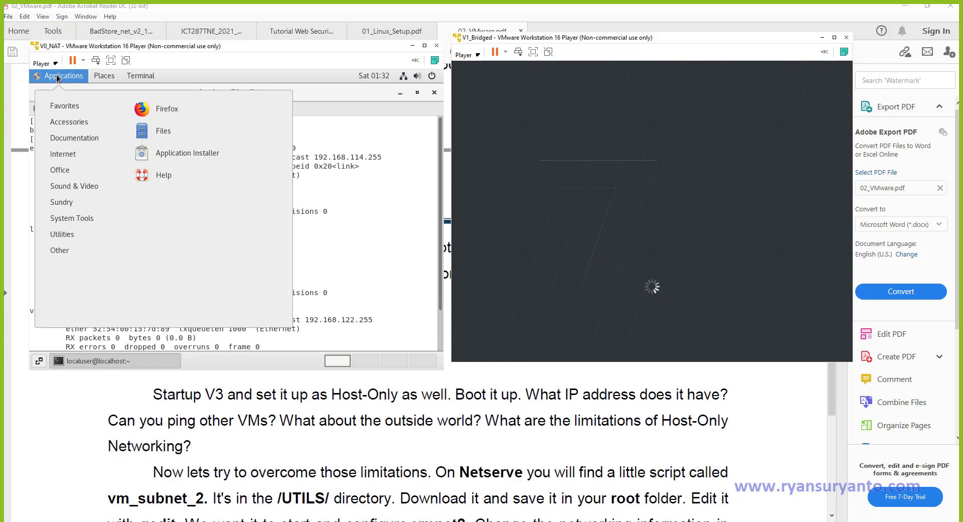
pyautogui.moveTo(86, 224)
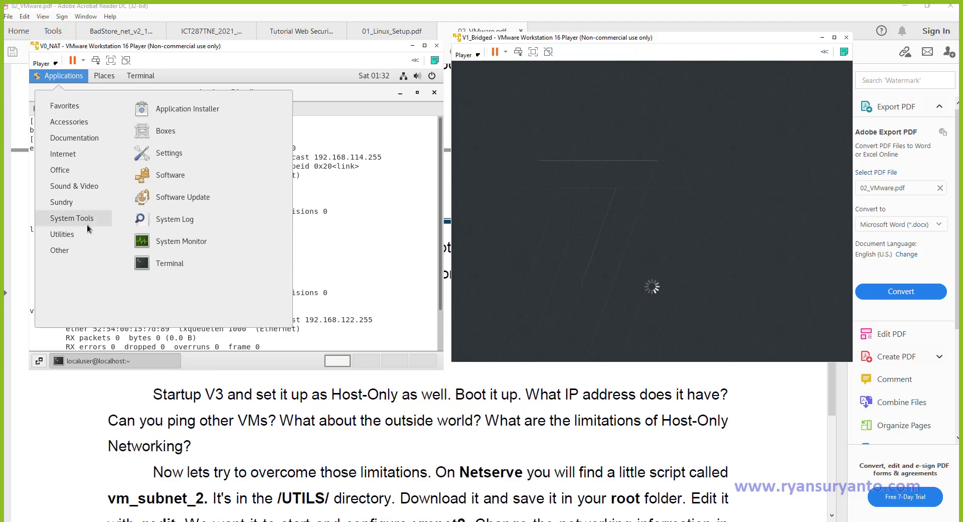
pyautogui.click(170, 152)
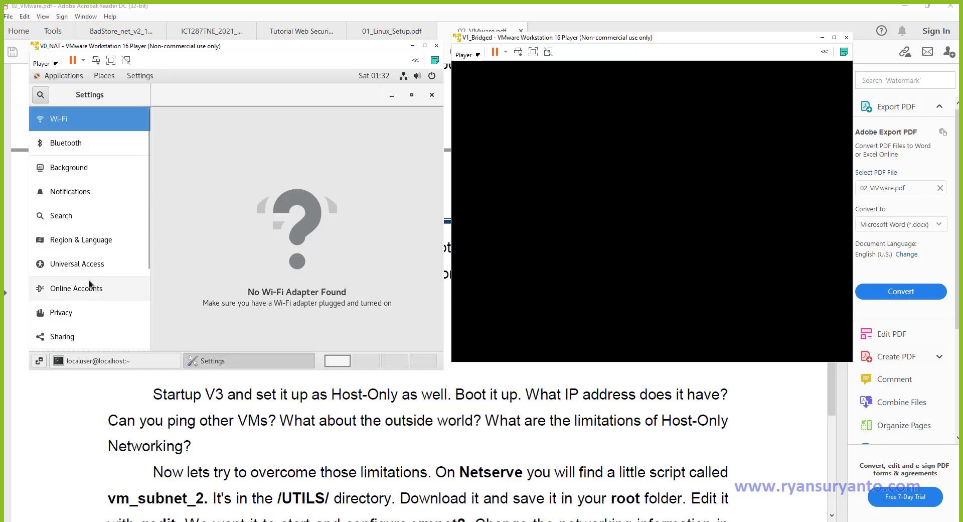
pyautogui.scroll(-5, 89, 280)
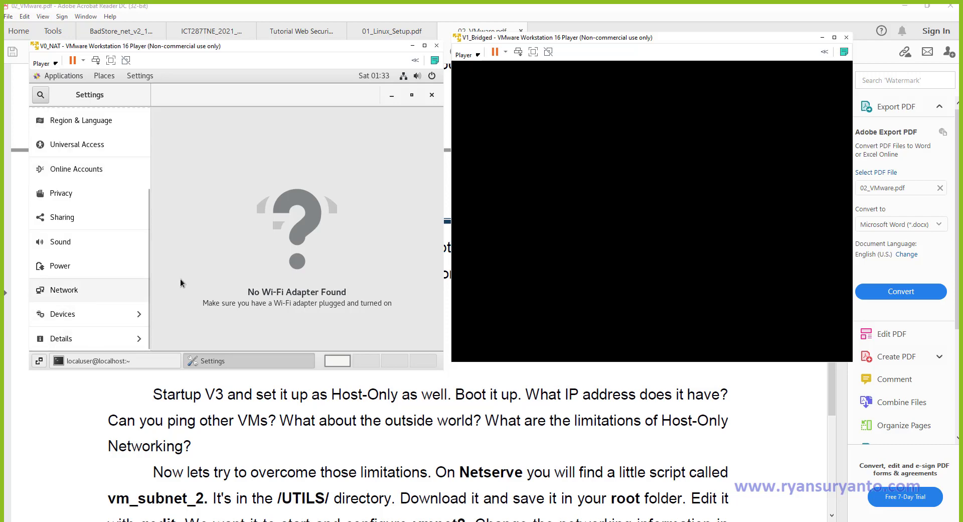
pyautogui.click(90, 290)
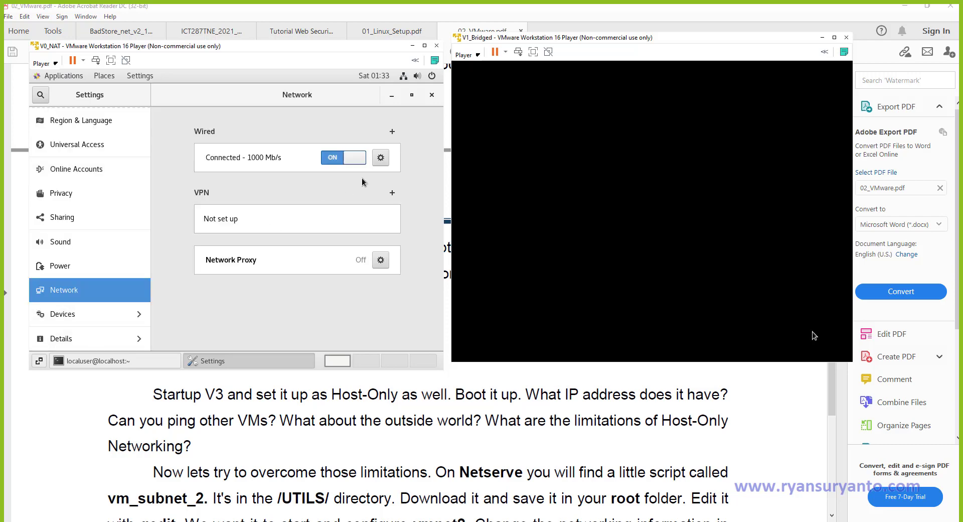
pyautogui.click(381, 160)
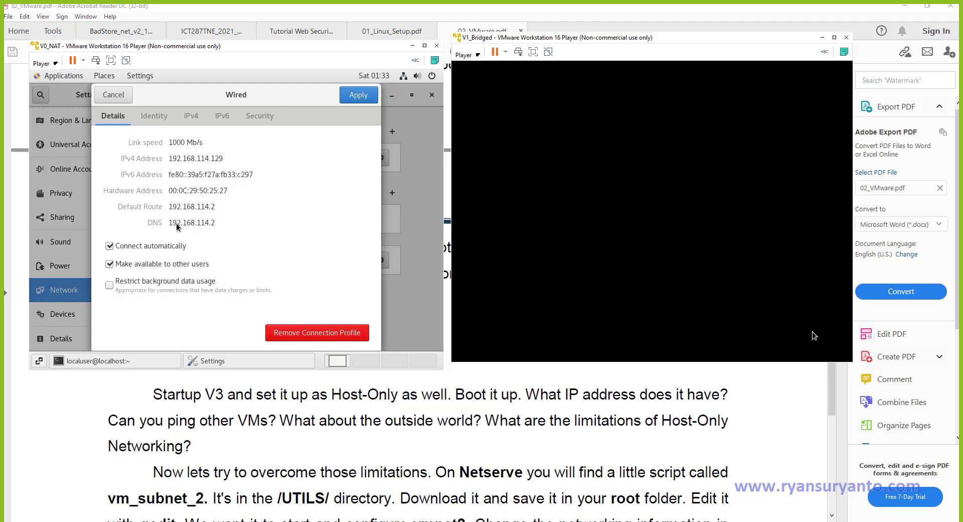
# Sign in to V1_Bridged's login screen as user V0 with the account password.
pyautogui.moveTo(176, 224)
pyautogui.mouseDown()
pyautogui.moveTo(218, 224)
pyautogui.moveTo(210, 207)
pyautogui.moveTo(169, 206)
pyautogui.mouseUp()
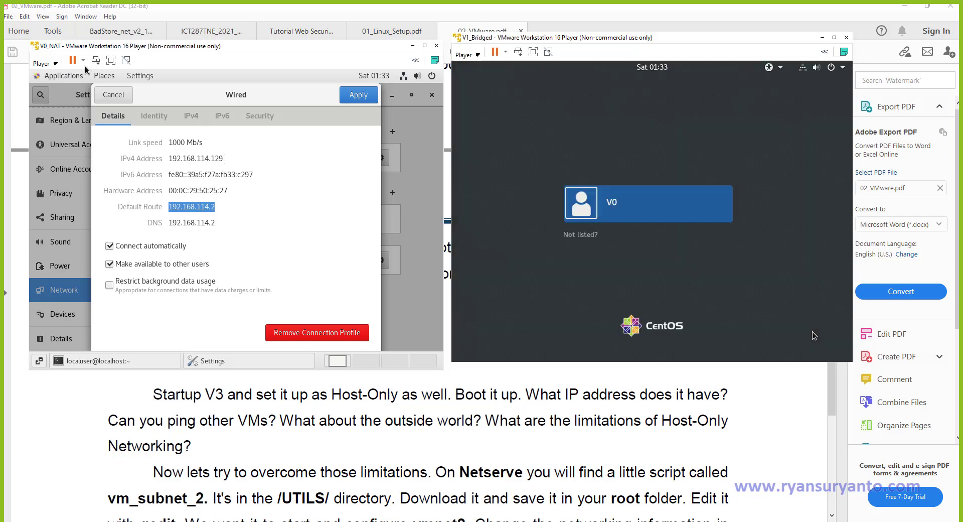
pyautogui.click(641, 204)
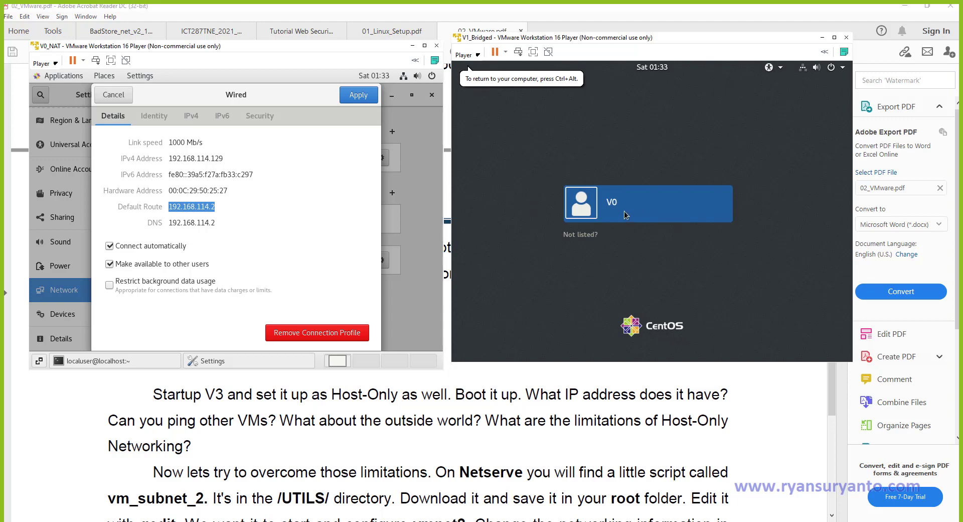
pyautogui.click(624, 211)
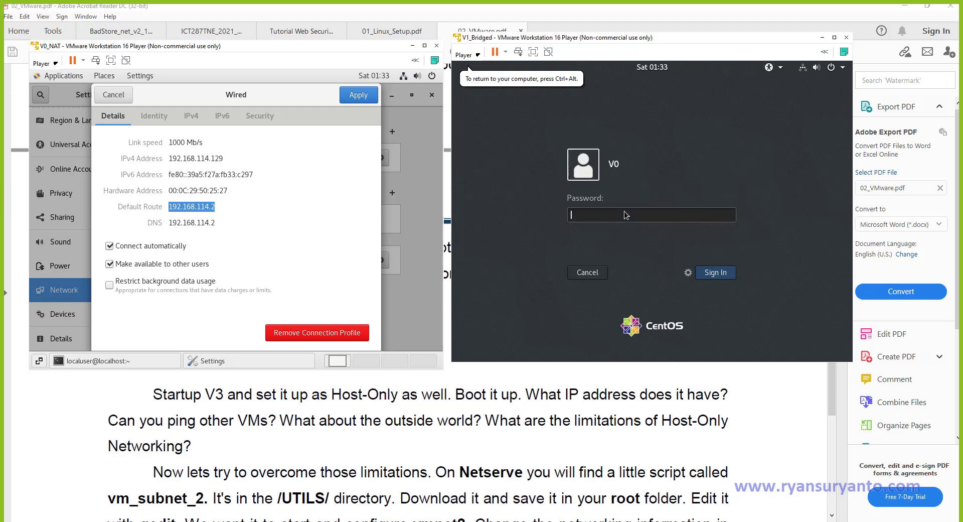
pyautogui.write('**********')
pyautogui.press('Return')
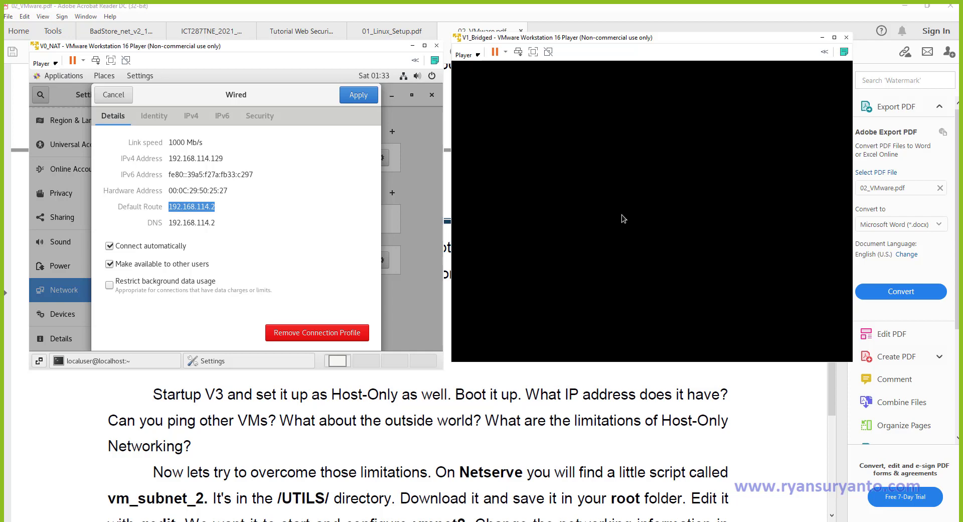
# Browse the Identity and IPv4 tabs of V0_NAT's Wired dialog, then return to Details.
pyautogui.click(156, 115)
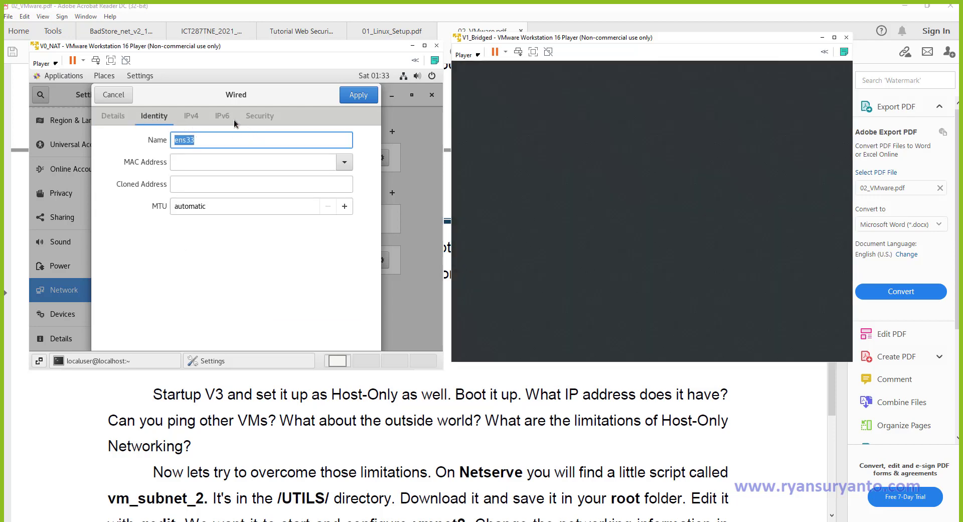
pyautogui.click(189, 116)
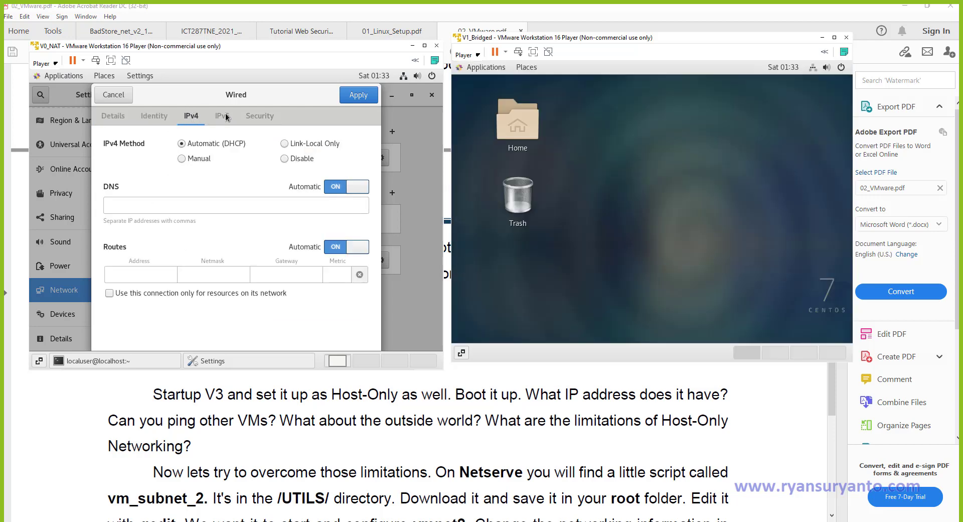
pyautogui.click(124, 94)
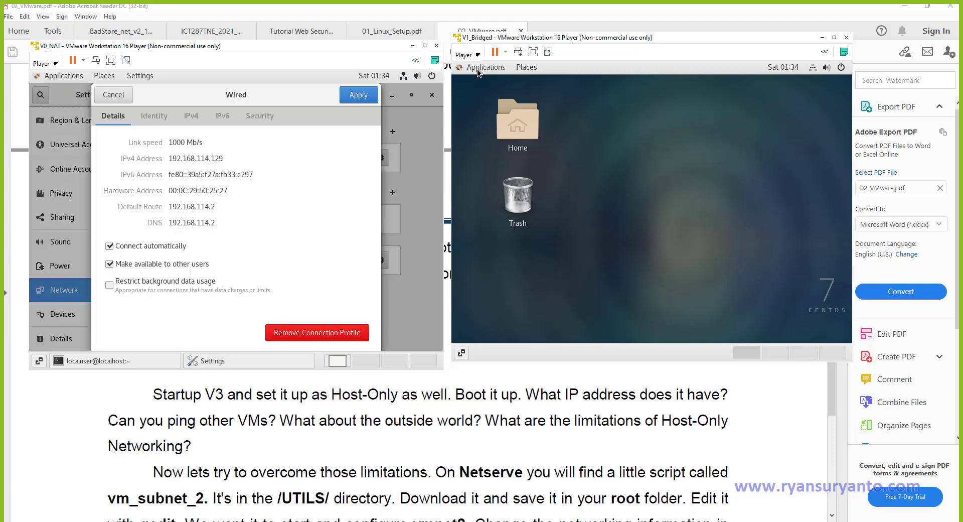
# Open V1_Bridged's Settings to the Network page and its Wired connection details.
pyautogui.click(484, 70)
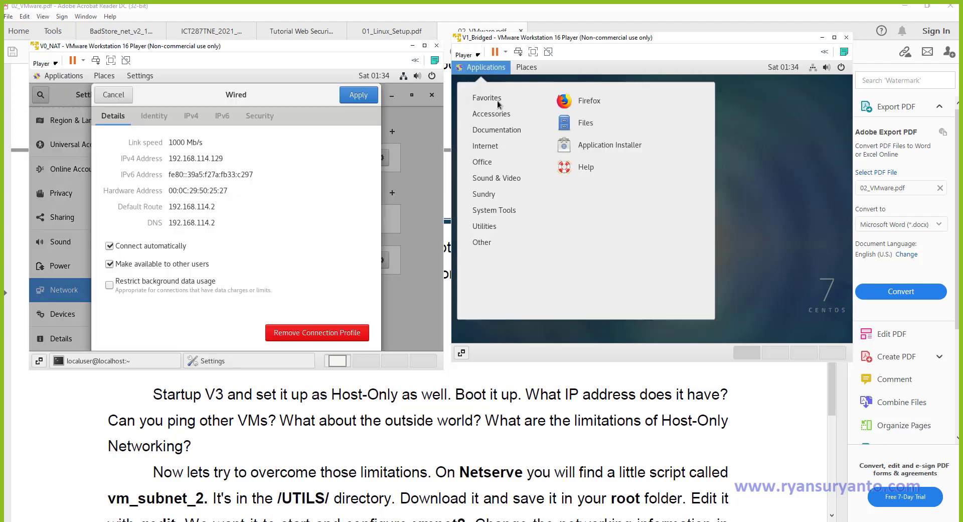
pyautogui.moveTo(494, 210)
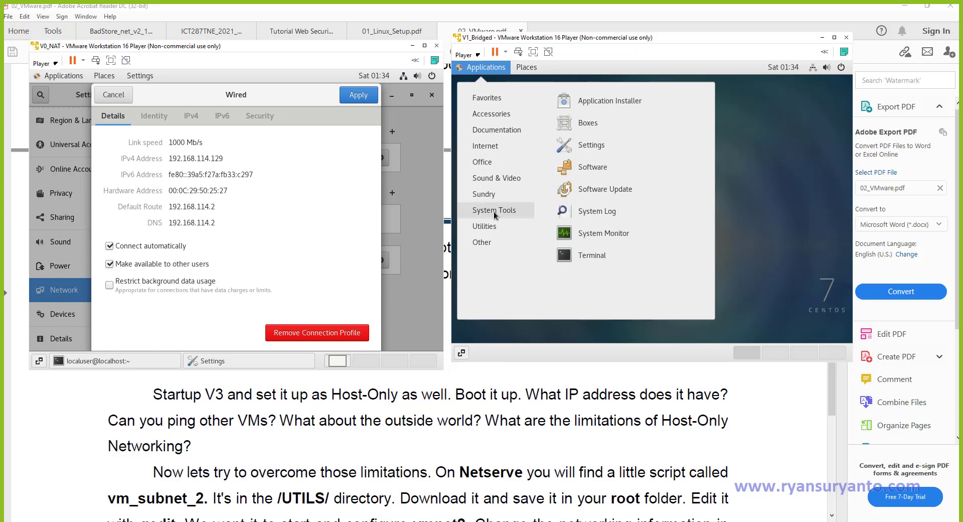
pyautogui.click(592, 145)
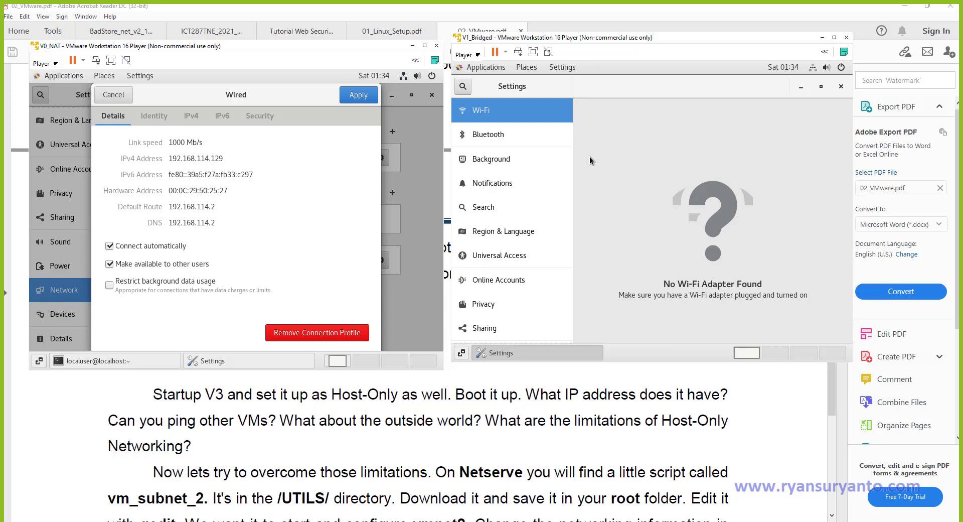
pyautogui.scroll(-3, 506, 309)
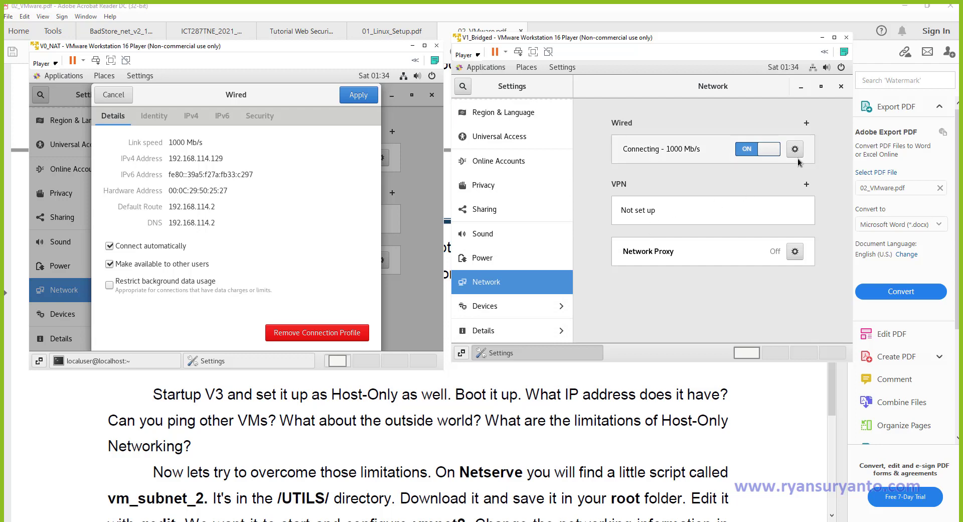
pyautogui.click(796, 150)
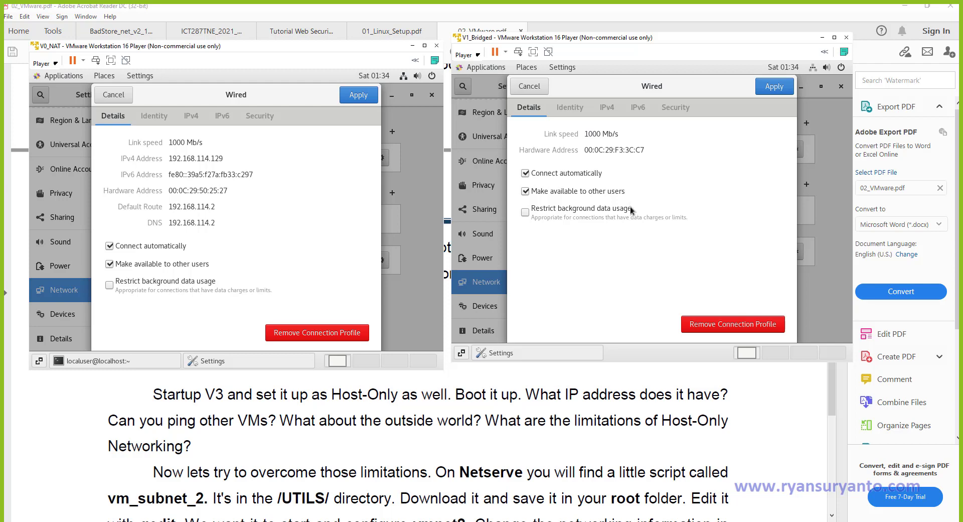
# Review V1's IPv4 settings on DHCP, cancel without changes, and bring up the Windows Start menu.
pyautogui.click(605, 107)
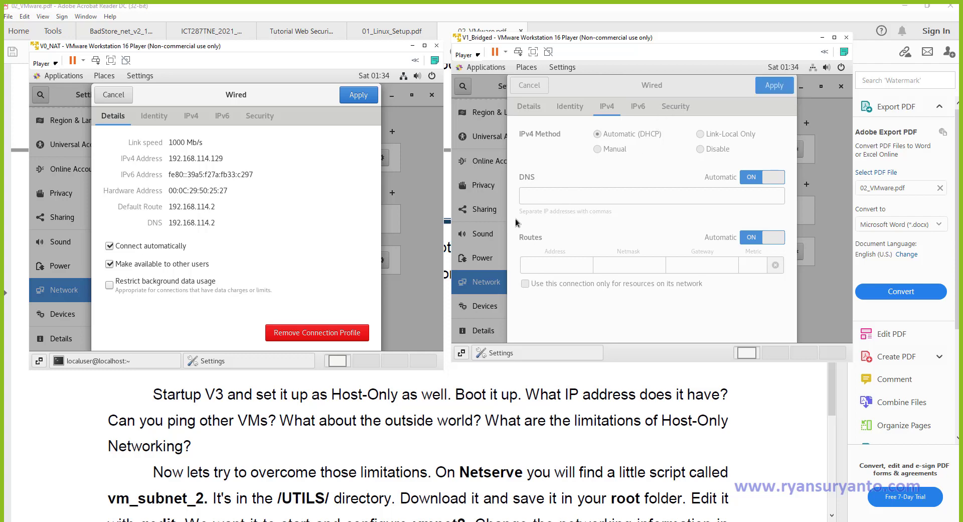
pyautogui.click(522, 106)
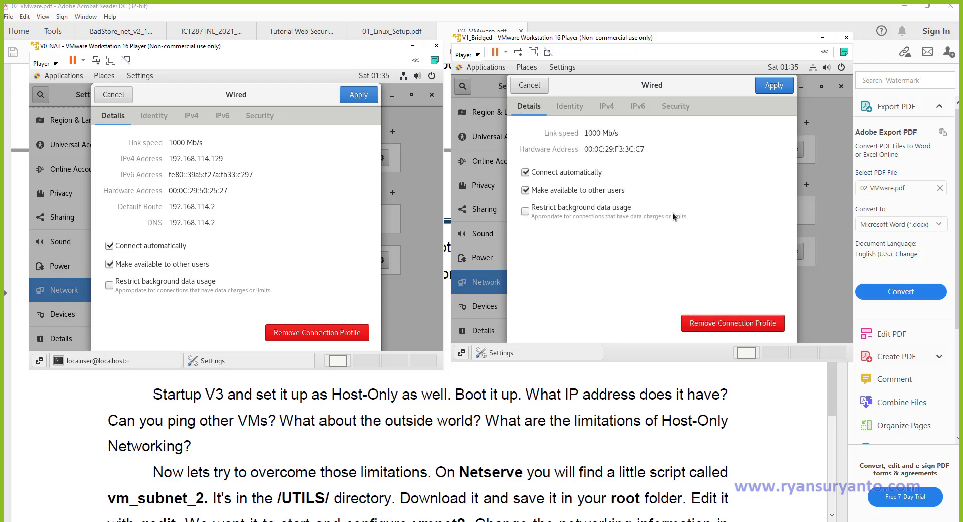
pyautogui.click(606, 110)
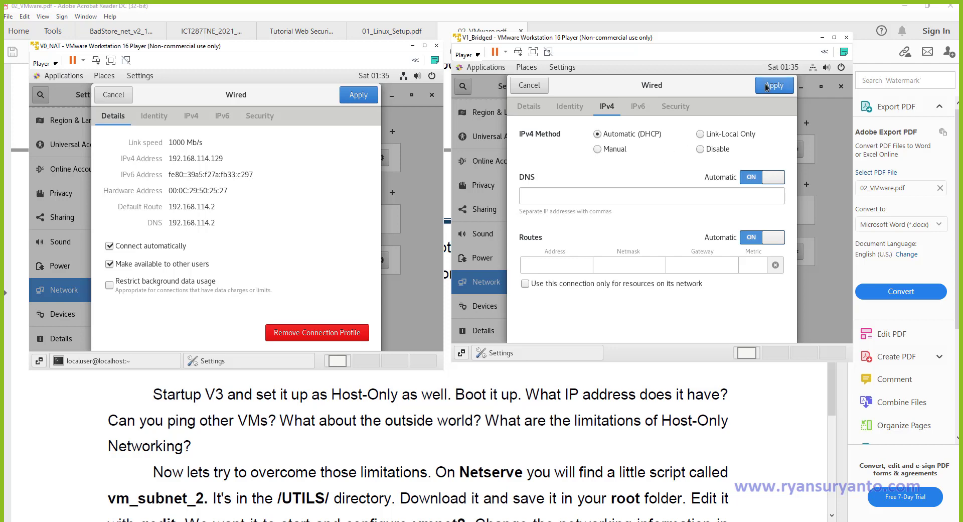
pyautogui.click(529, 86)
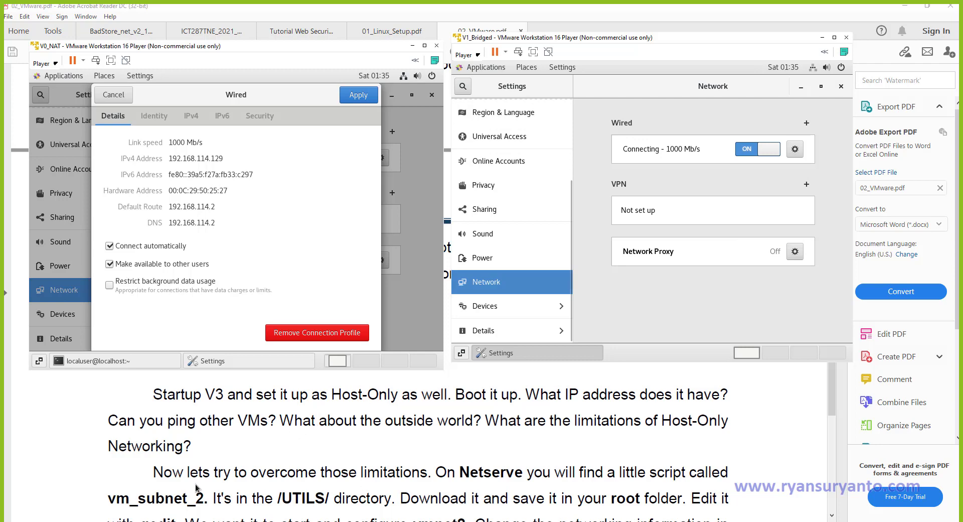
pyautogui.press('super')
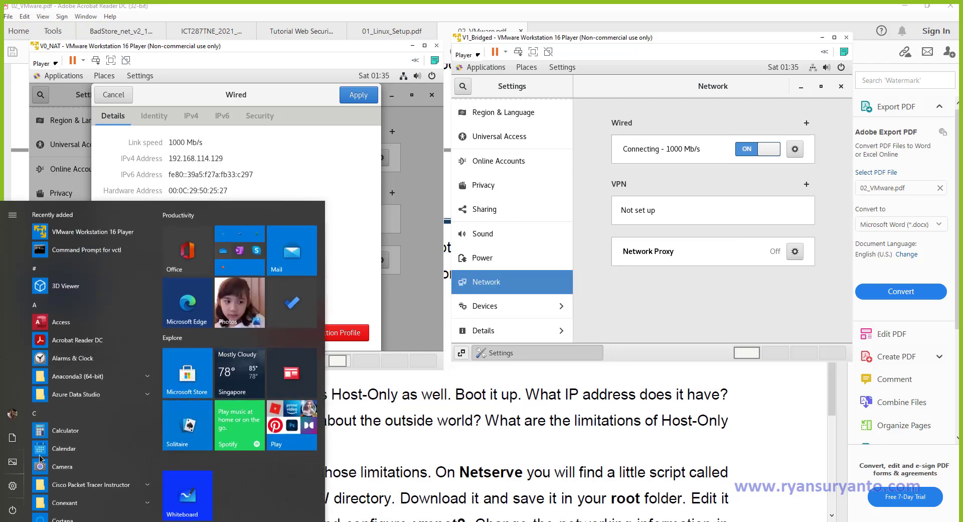
# Launch VMware Player and power on V2_HostOnly, answering I Copied It, Yes and Remind Me Later.
pyautogui.click(68, 238)
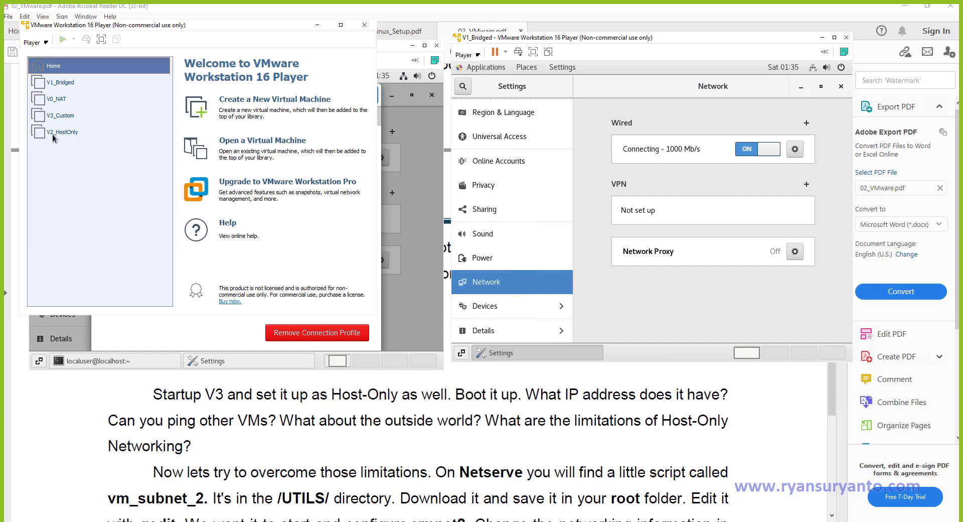
pyautogui.click(54, 134)
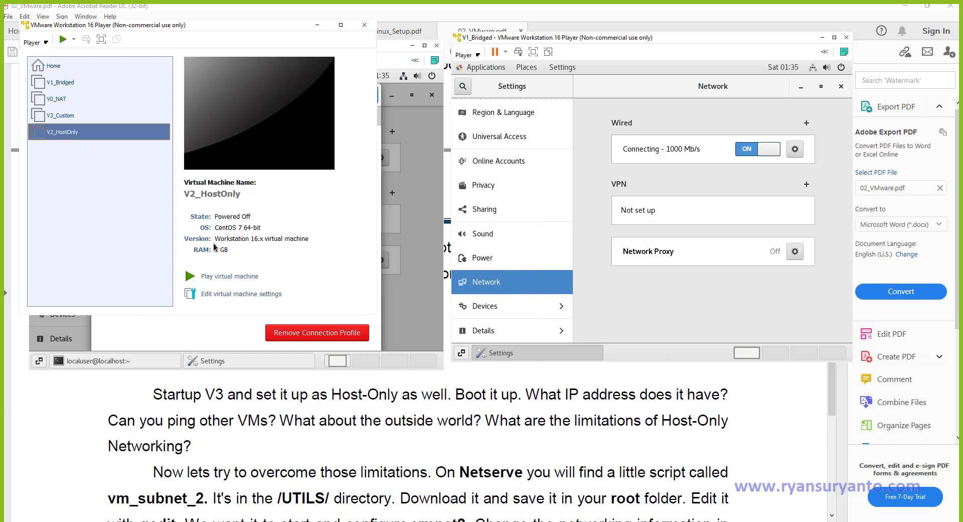
pyautogui.click(211, 277)
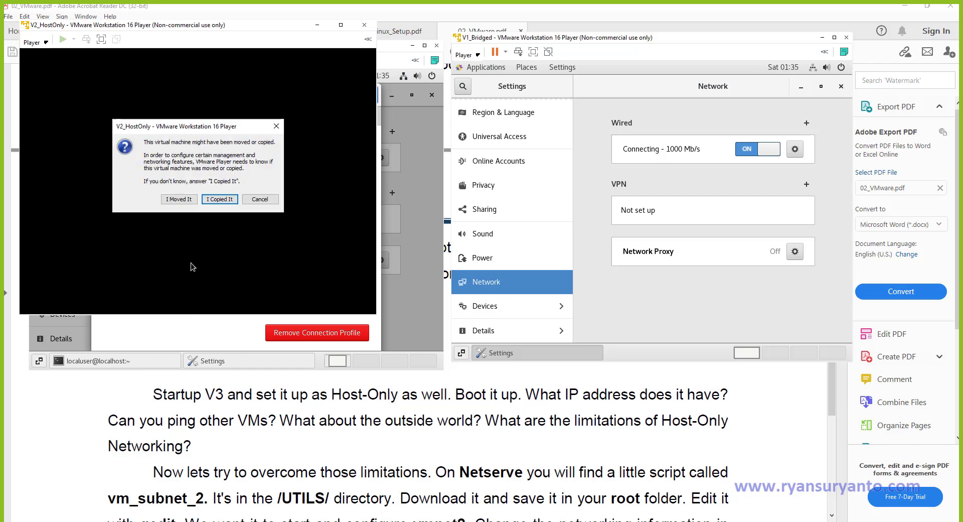
pyautogui.click(218, 200)
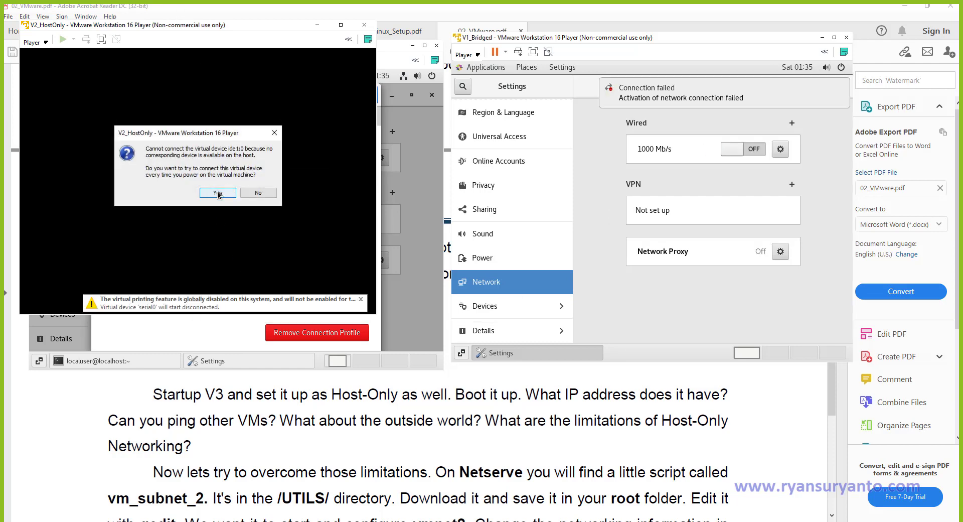
pyautogui.click(218, 193)
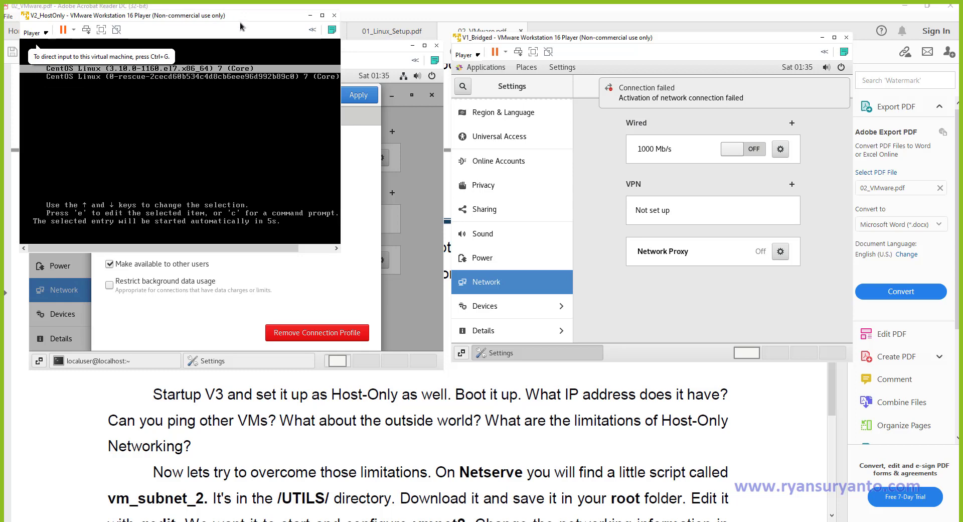
pyautogui.moveTo(240, 22); pyautogui.dragTo(624, 369)
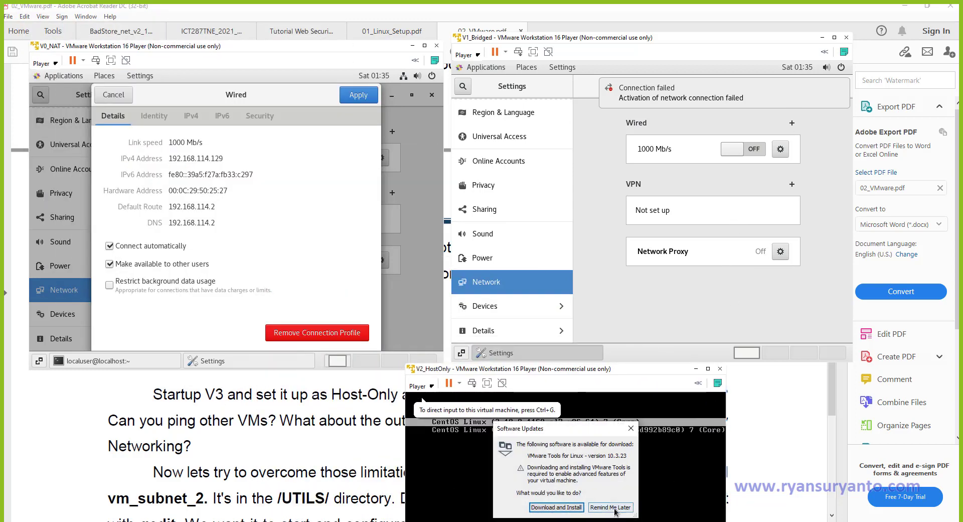
pyautogui.click(616, 507)
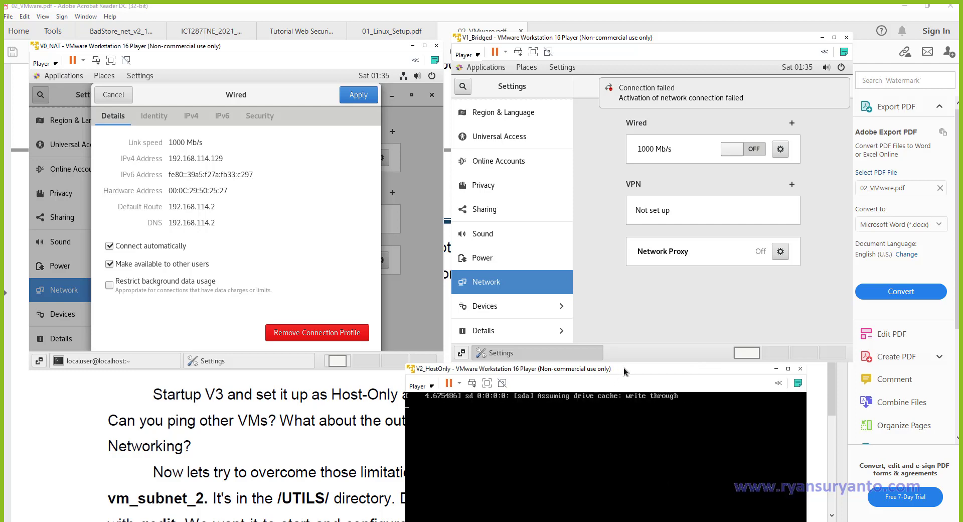
pyautogui.moveTo(624, 369); pyautogui.dragTo(728, 47)
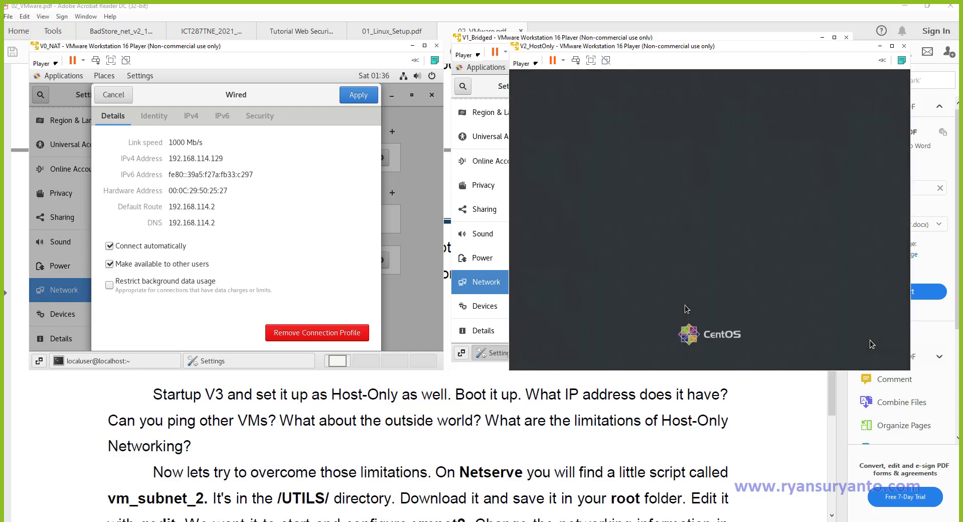
# Sign in to V2_HostOnly's CentOS desktop as the local user with its password.
pyautogui.click(872, 344)
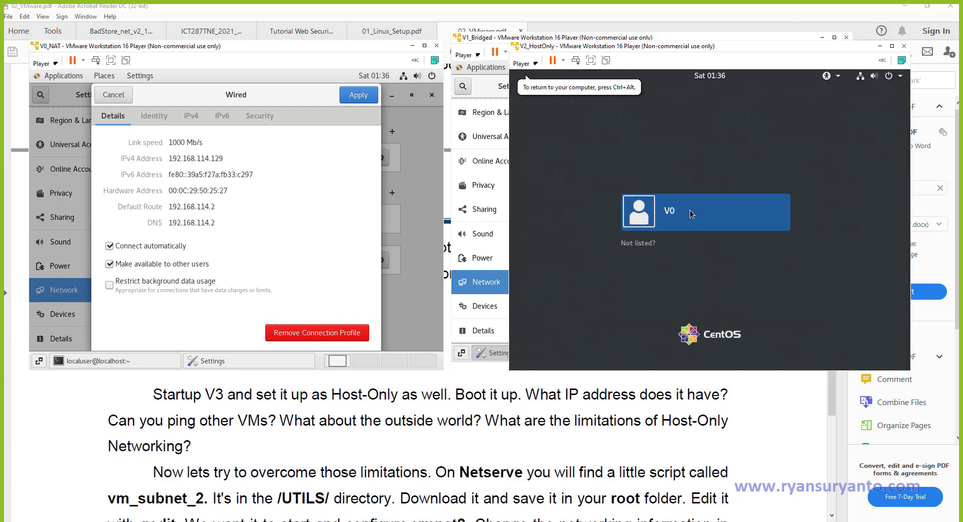
pyautogui.click(656, 217)
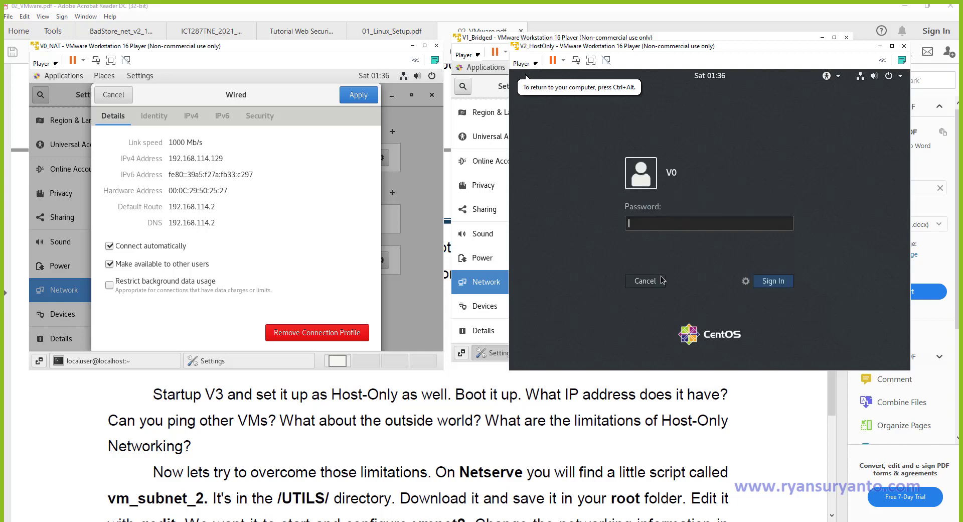
pyautogui.write('1234567890')
pyautogui.press('Return')
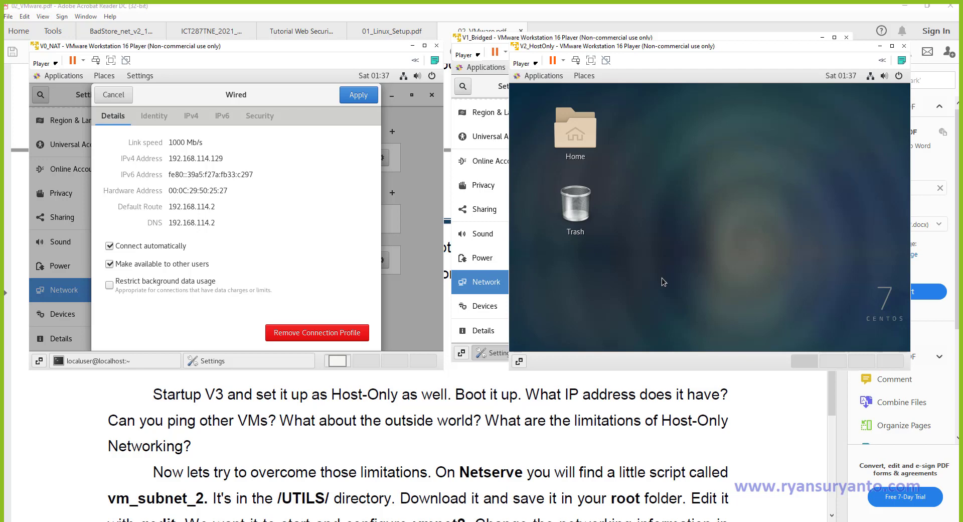
# Check V2_HostOnly's wired address 192.168.206.128 in Settings > Network, then reopen the Applications menu.
pyautogui.click(538, 77)
pyautogui.moveTo(548, 219)
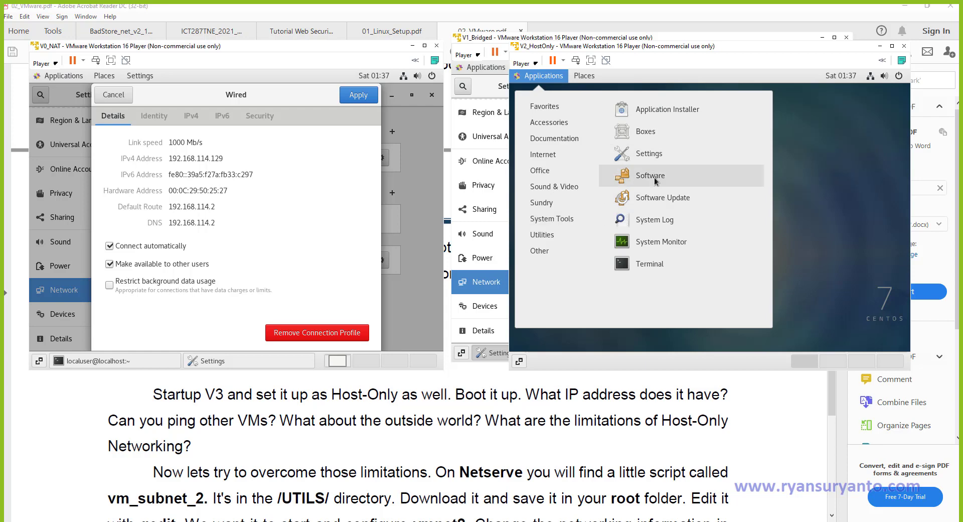
pyautogui.click(653, 153)
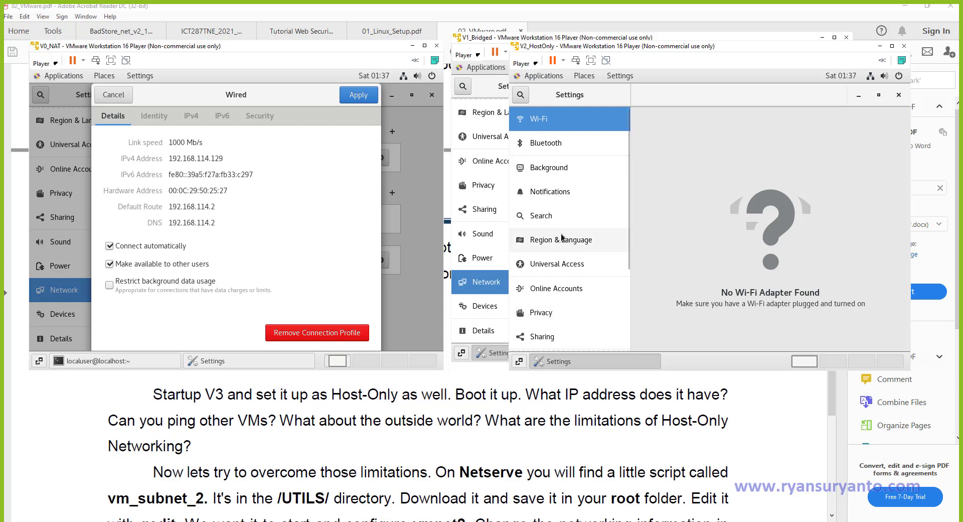
pyautogui.scroll(-3, 564, 261)
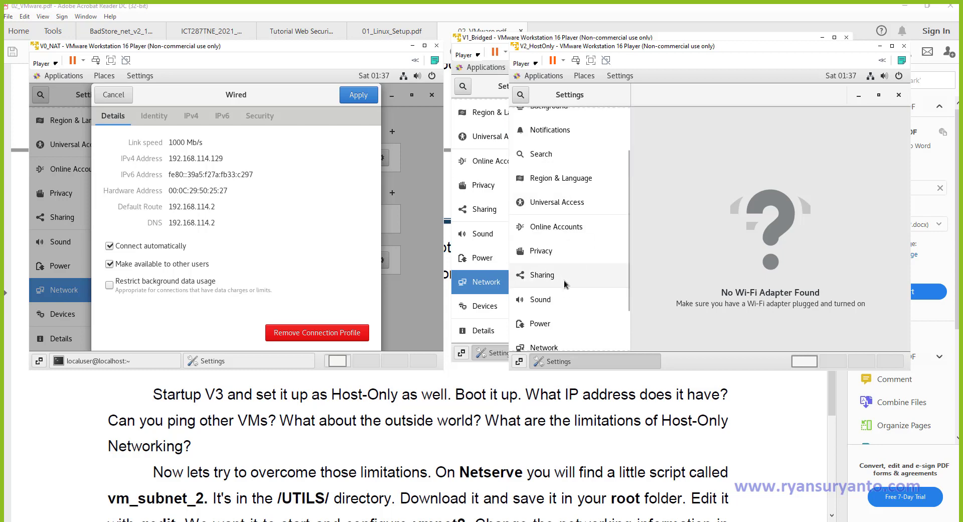
pyautogui.click(567, 348)
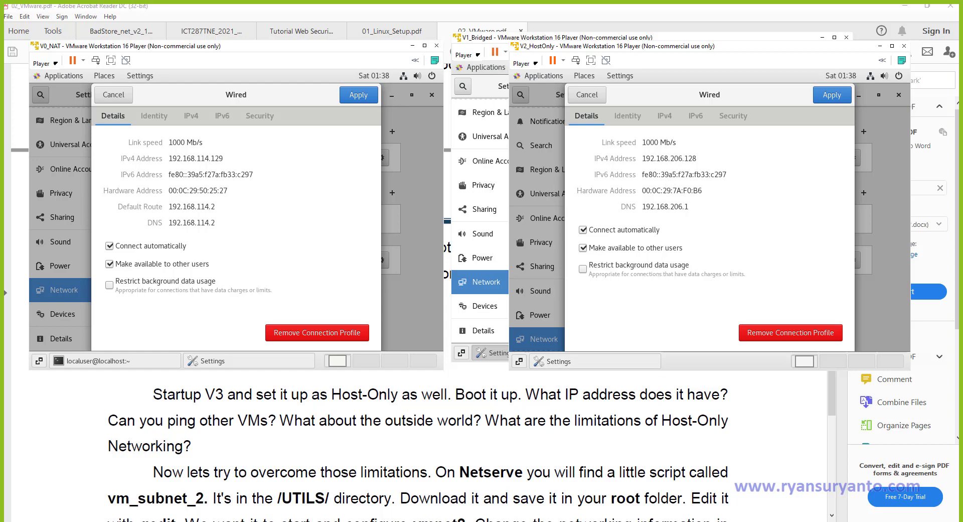
pyautogui.moveTo(603, 521)
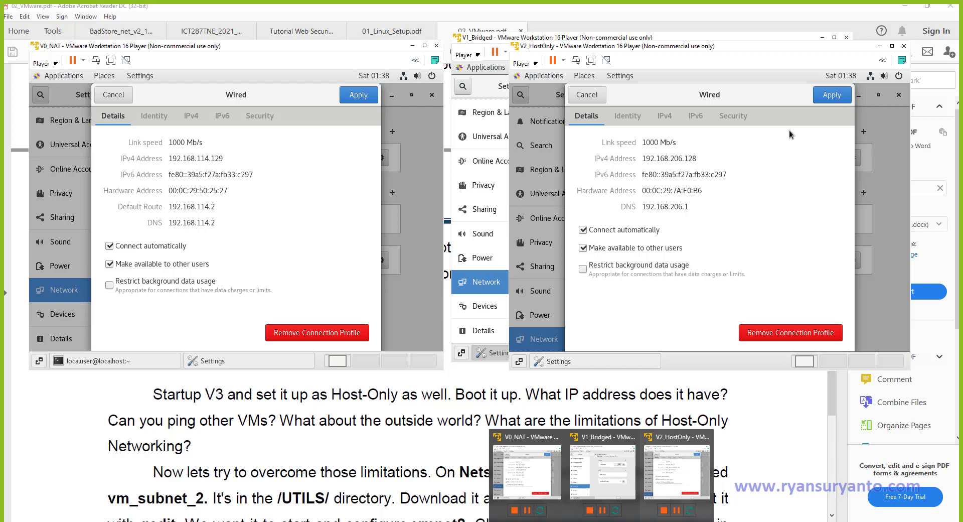
pyautogui.click(592, 100)
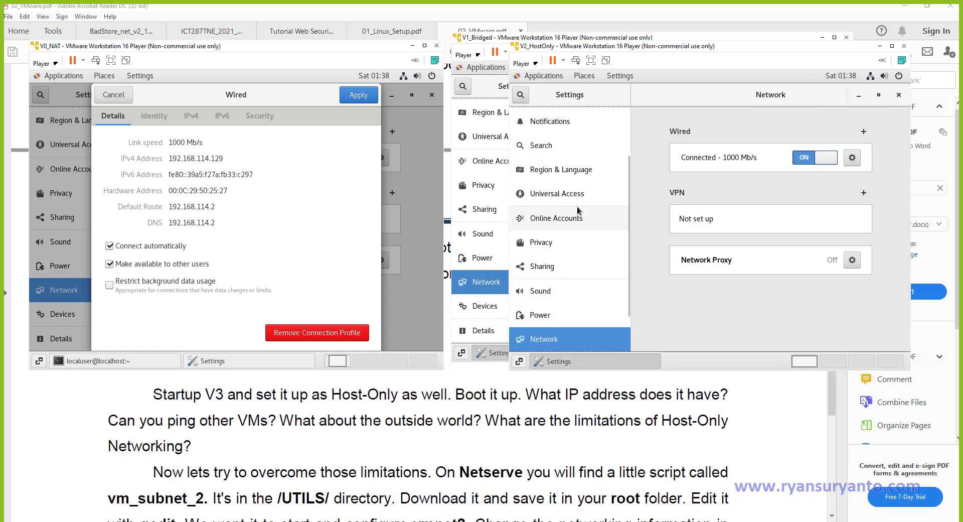
pyautogui.scroll(3, 577, 206)
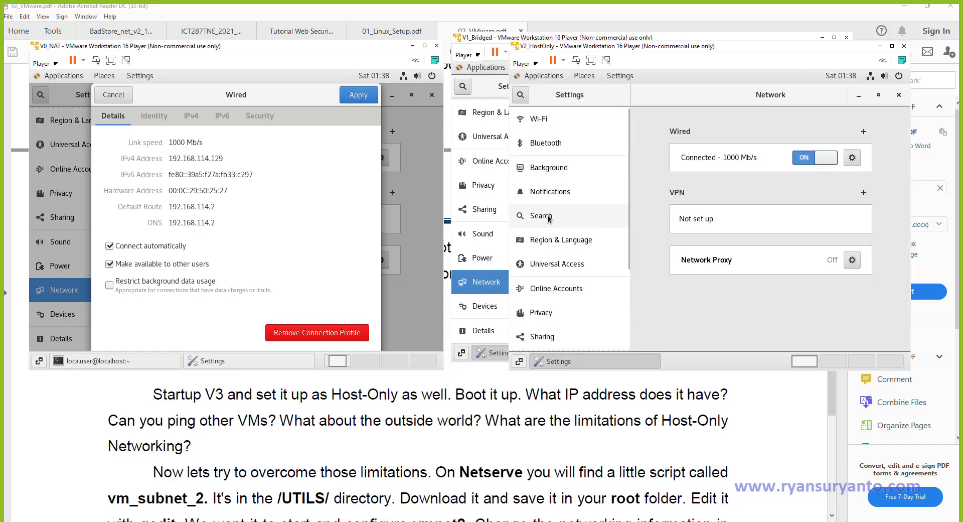
pyautogui.scroll(-5, 561, 257)
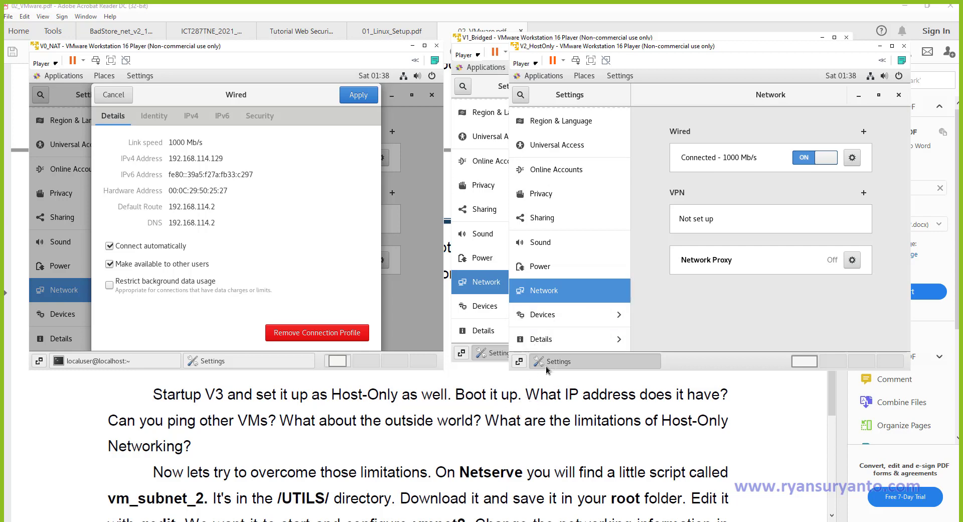
pyautogui.click(524, 78)
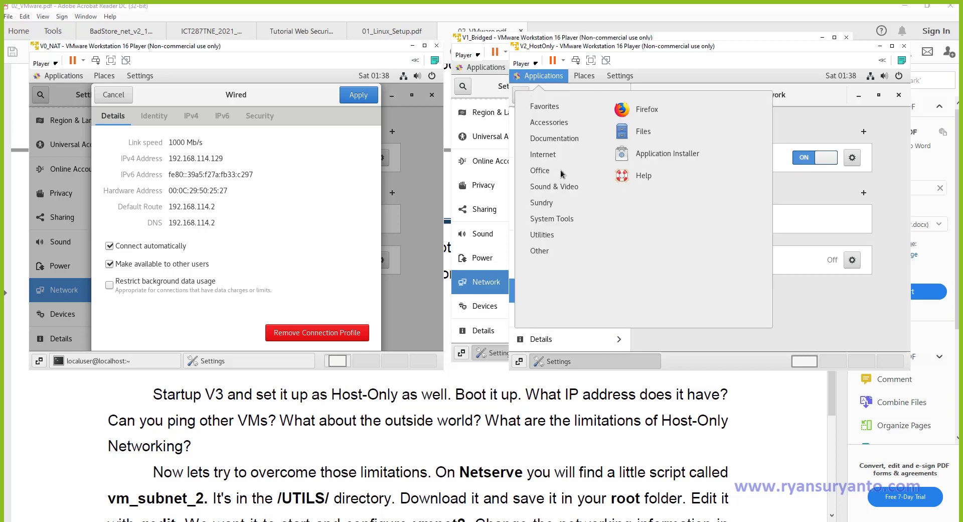
pyautogui.moveTo(575, 205)
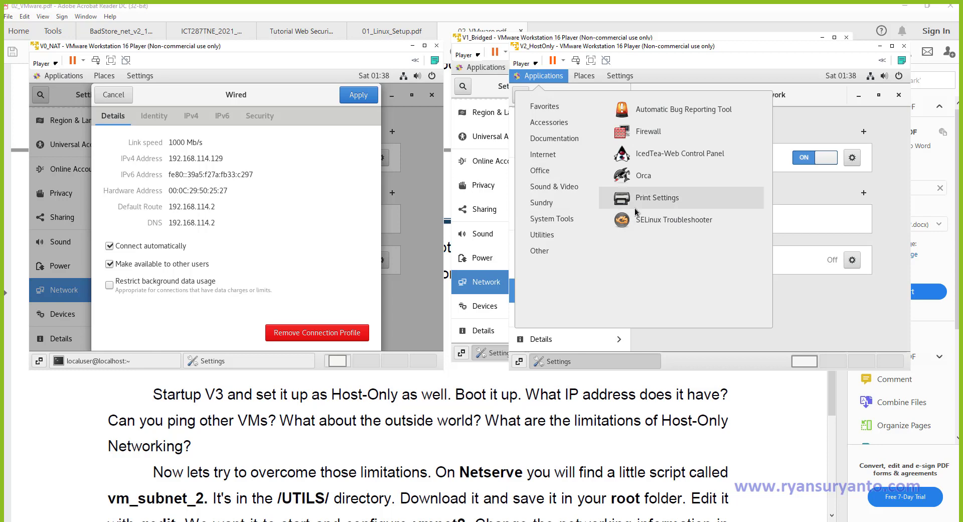
# Launch a terminal in V2_HostOnly, cd into /etc, and scroll through its ls listing.
pyautogui.moveTo(552, 222)
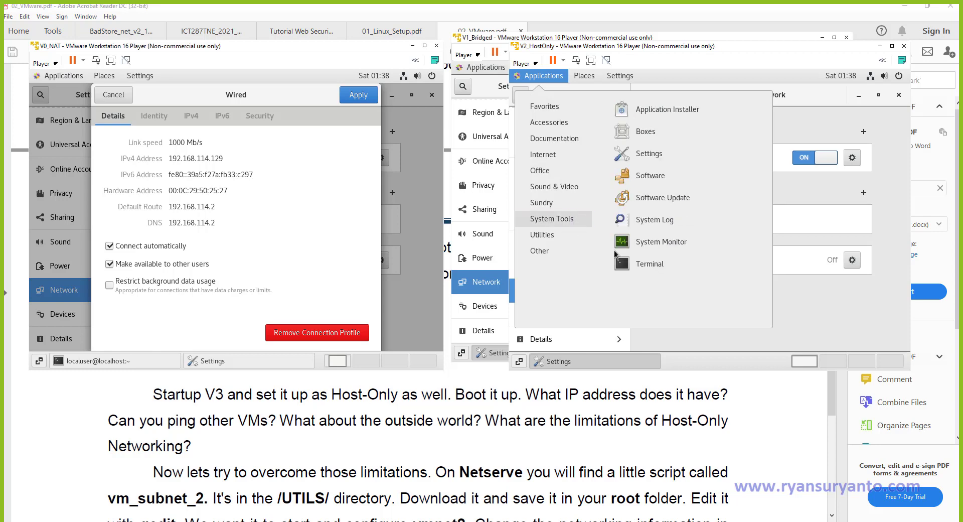
pyautogui.click(635, 261)
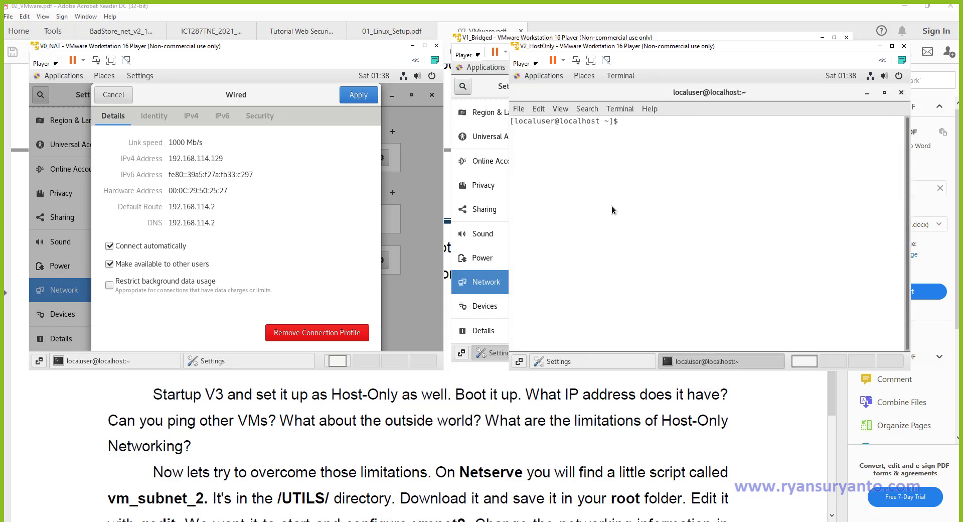
pyautogui.write('cd /etc')
pyautogui.press('Return')
pyautogui.write('ls')
pyautogui.press('Return')
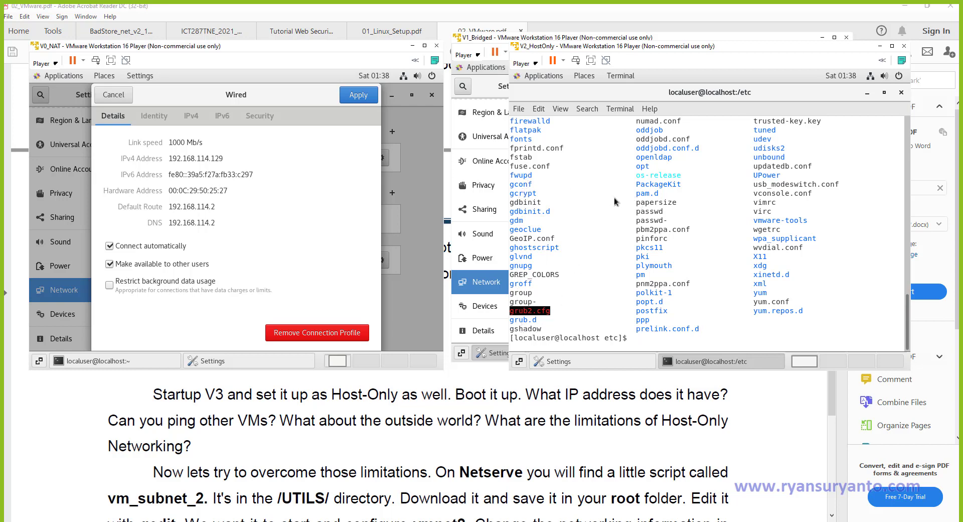
pyautogui.scroll(7, 650, 158)
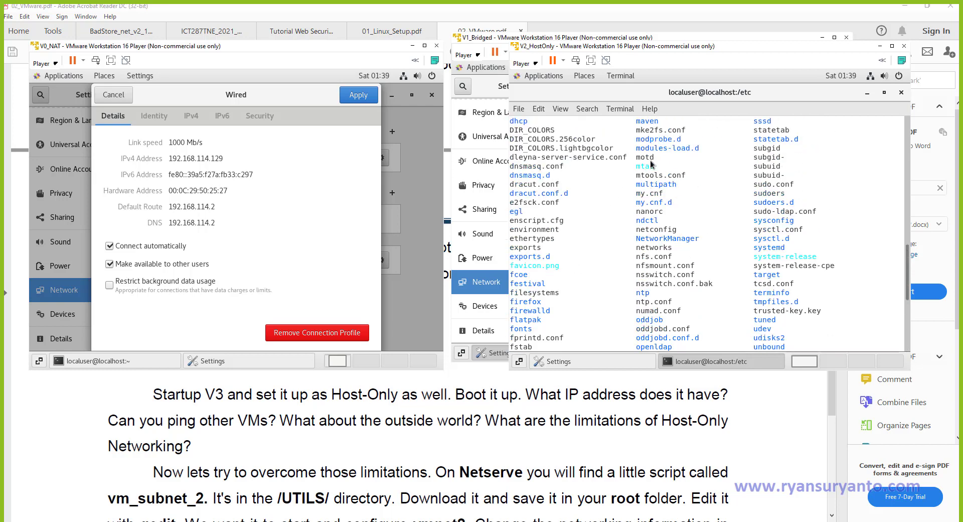
pyautogui.scroll(11, 651, 163)
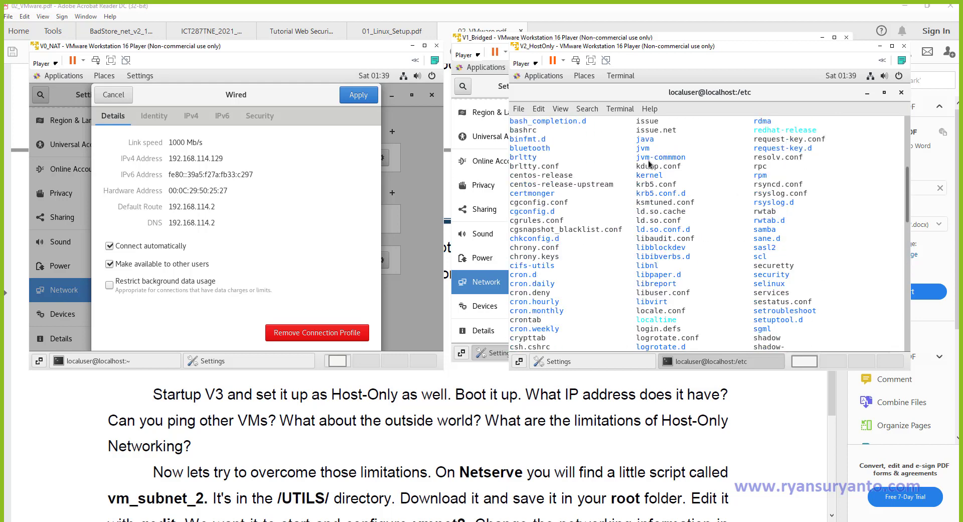
pyautogui.scroll(5, 648, 162)
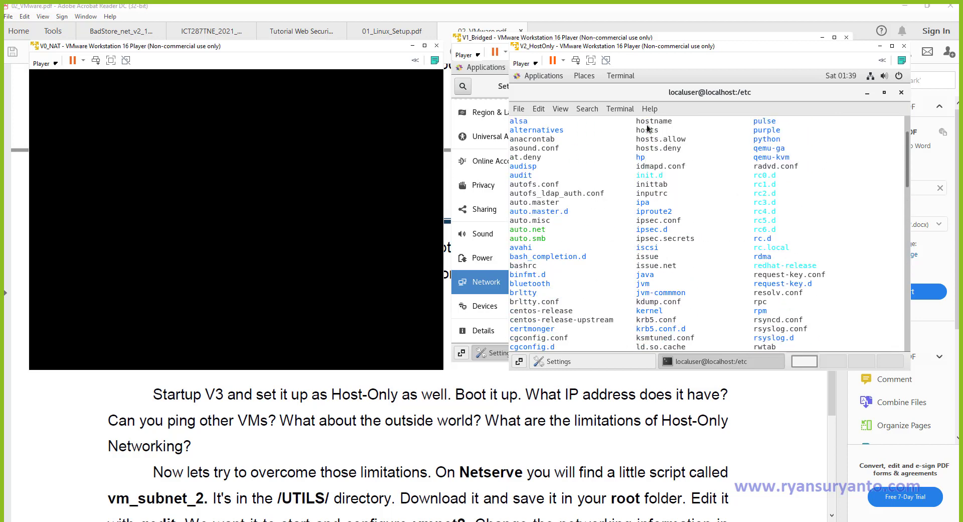
pyautogui.scroll(-4, 640, 231)
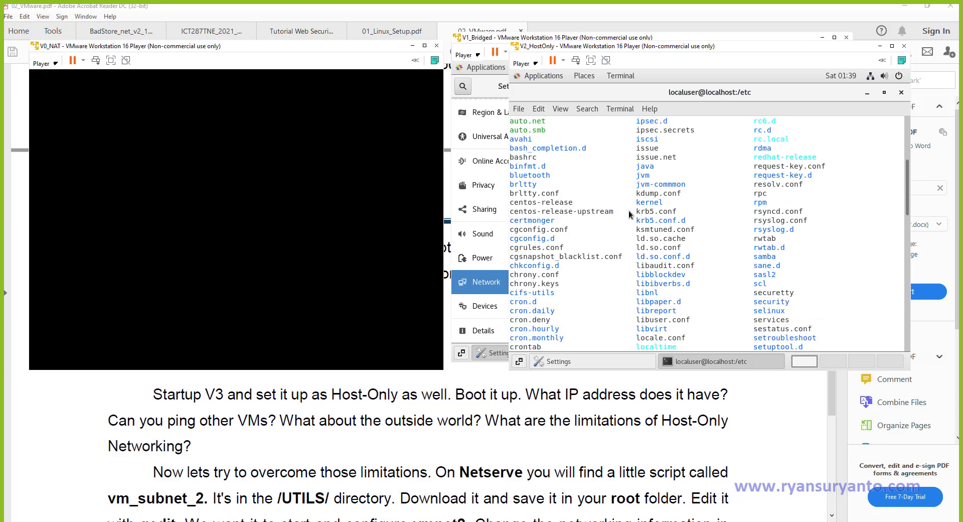
pyautogui.scroll(-15, 629, 210)
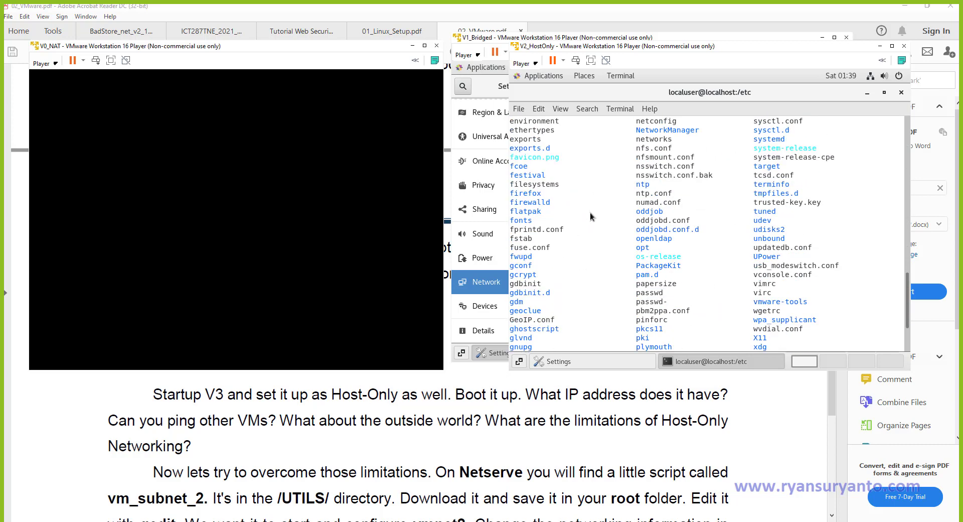
pyautogui.scroll(-3, 588, 212)
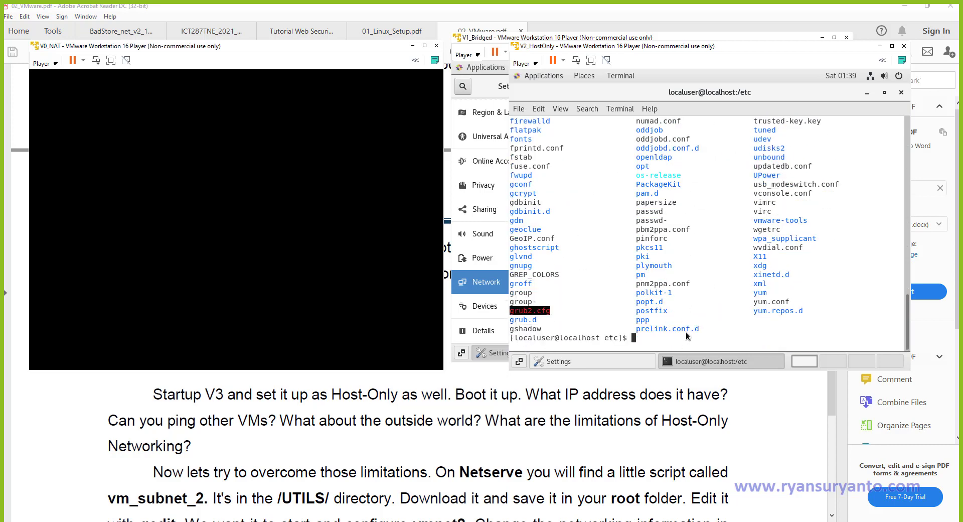
# Open hostname in vim and change localhost.localdomain to V2.ryandomain.
pyautogui.write('vim hostname')
pyautogui.press('Return')
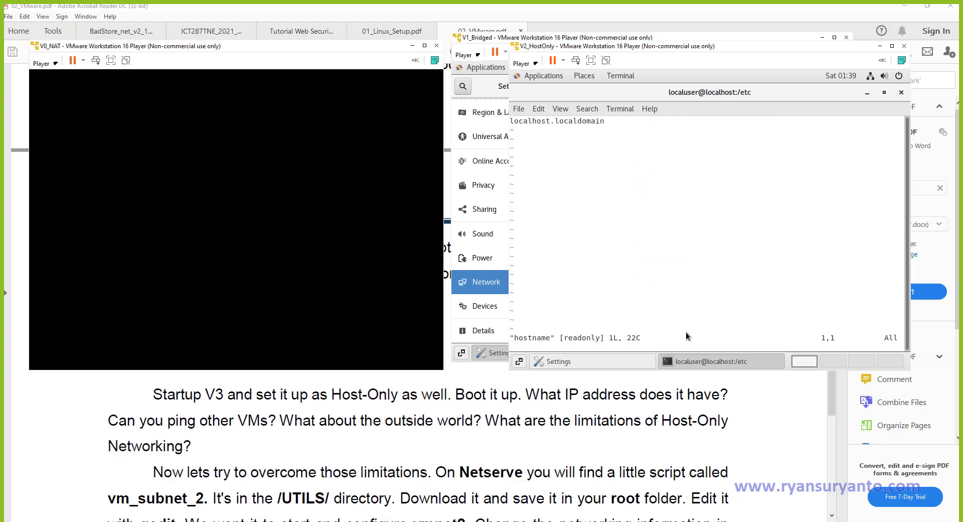
pyautogui.press('Right')
pyautogui.press('Right')
pyautogui.press('Right')
pyautogui.press('Right')
pyautogui.press('Right')
pyautogui.press('Right')
pyautogui.press('Right')
pyautogui.press('Right')
pyautogui.press('Right')
pyautogui.press('Right')
pyautogui.press('Right')
pyautogui.press('Right')
pyautogui.press('Right')
pyautogui.press('Right')
pyautogui.press('Right')
pyautogui.press('Right')
pyautogui.press('Right')
pyautogui.press('Right')
pyautogui.press('Right')
pyautogui.press('Right')
pyautogui.press('Left')
pyautogui.press('Left')
pyautogui.press('Left')
pyautogui.press('Left')
pyautogui.press('Left')
pyautogui.press('Left')
pyautogui.press('Left')
pyautogui.press('Left')
pyautogui.press('Left')
pyautogui.press('Left')
pyautogui.press('Left')
pyautogui.press('Left')
pyautogui.press('Left')
pyautogui.press('Left')
pyautogui.press('Left')
pyautogui.press('Left')
pyautogui.press('Left')
pyautogui.press('Left')
pyautogui.press('Left')
pyautogui.press('Left')
pyautogui.press('i')
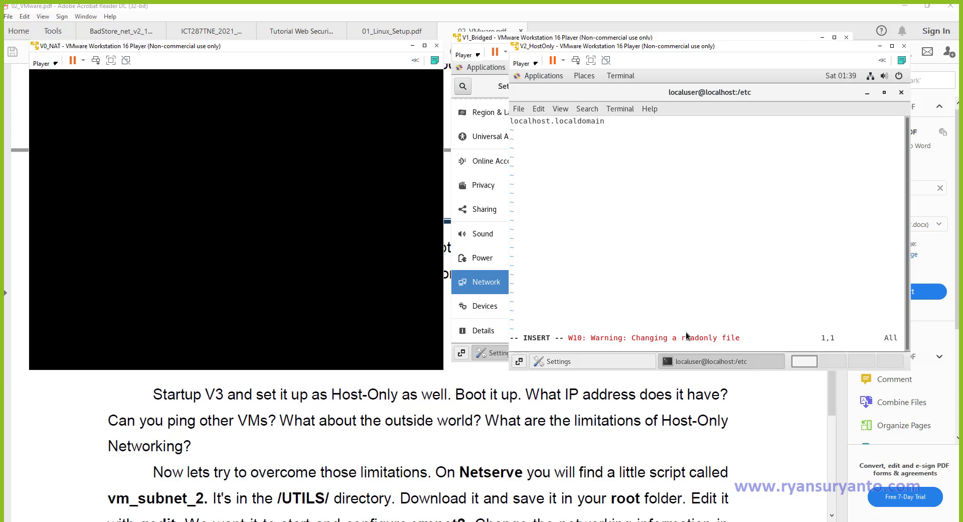
pyautogui.write('V2')
pyautogui.press('Delete')
pyautogui.press('Delete')
pyautogui.press('Delete')
pyautogui.press('Delete')
pyautogui.press('Delete')
pyautogui.press('Delete')
pyautogui.press('Delete')
pyautogui.press('Delete')
pyautogui.press('Delete')
pyautogui.press('Right')
pyautogui.write('ryan')
pyautogui.press('Delete')
pyautogui.press('Delete')
pyautogui.press('Delete')
pyautogui.press('Delete')
pyautogui.press('Delete')
# Try saving with :wq! and dismiss the E212 cannot-write error.
pyautogui.press('Escape')
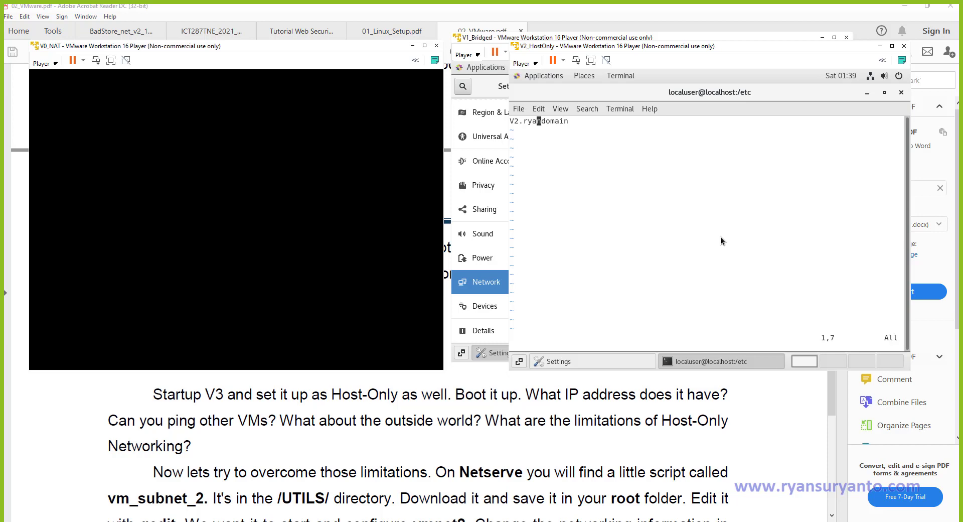
pyautogui.write(':wq!')
pyautogui.press('Return')
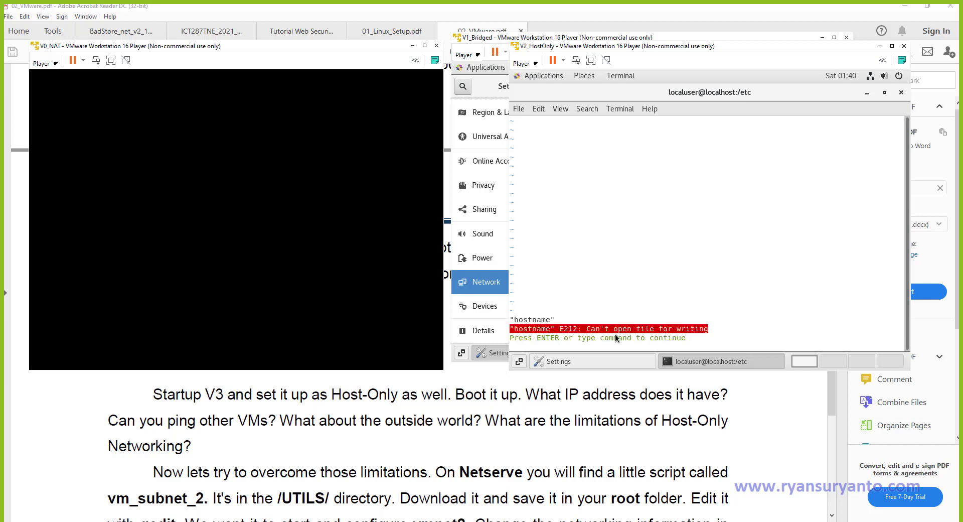
pyautogui.press('Return')
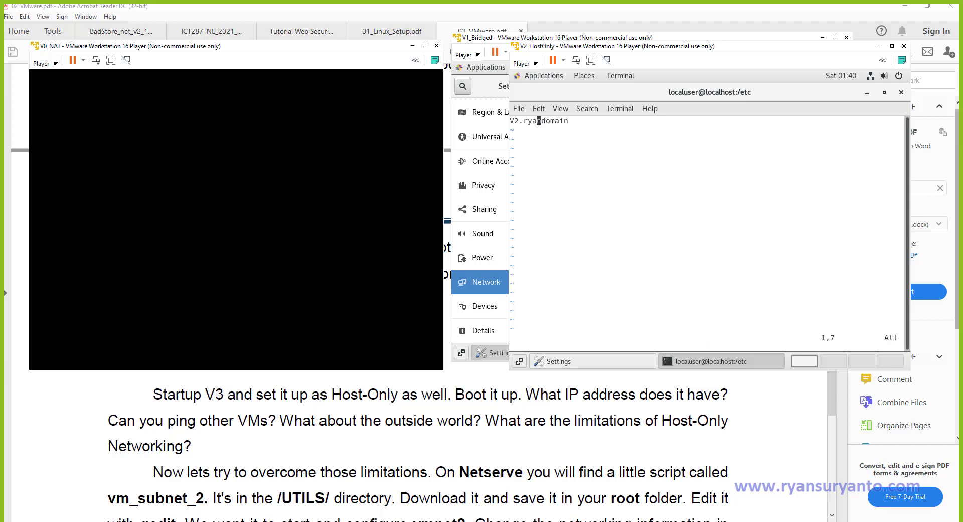
# Close the vim terminal and open a fresh Terminal in V2_HostOnly.
pyautogui.click(901, 93)
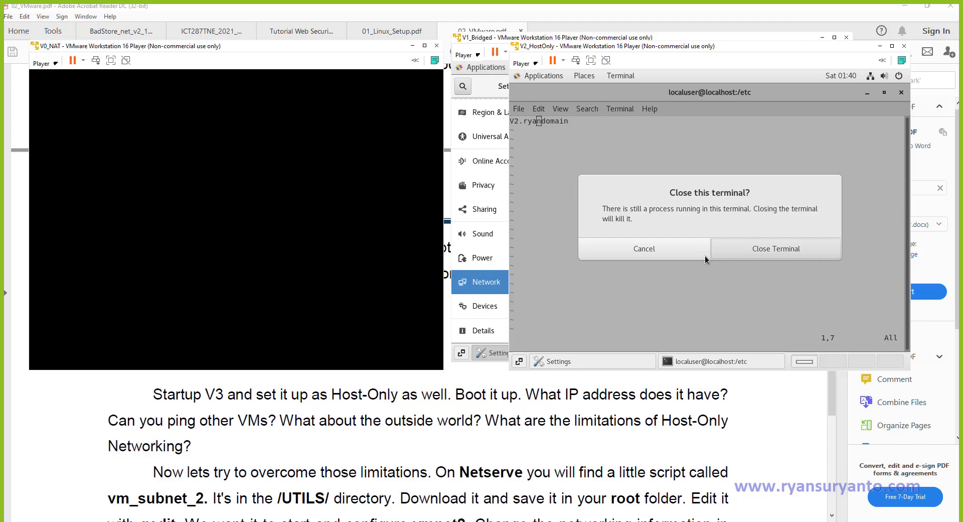
pyautogui.click(766, 249)
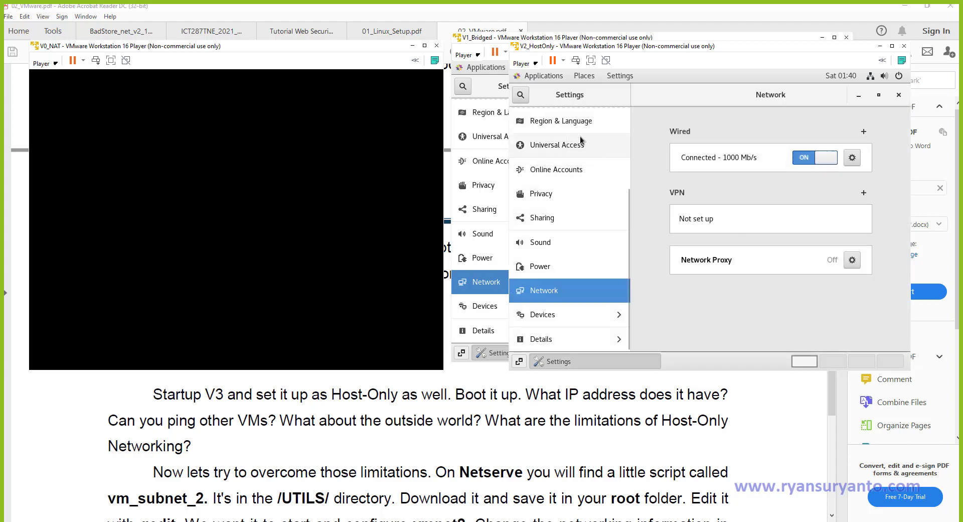
pyautogui.click(528, 77)
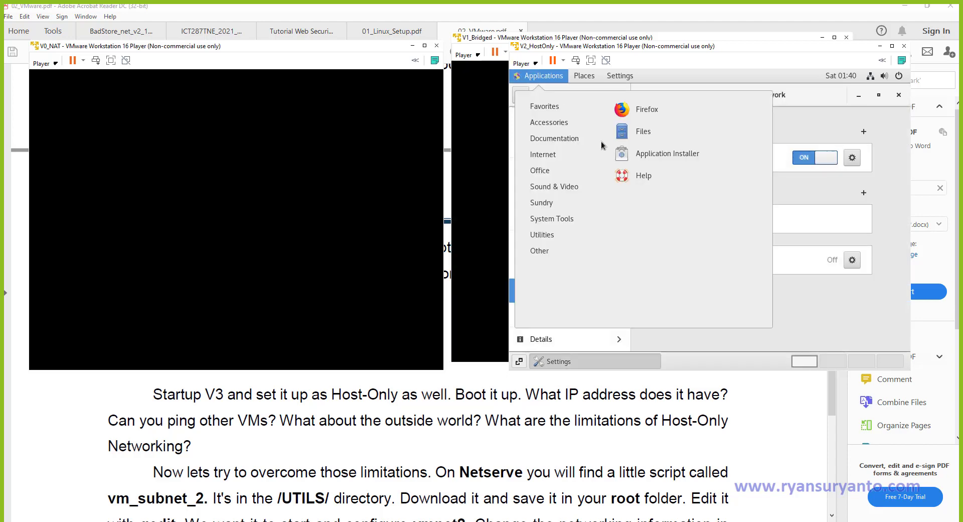
pyautogui.moveTo(580, 218)
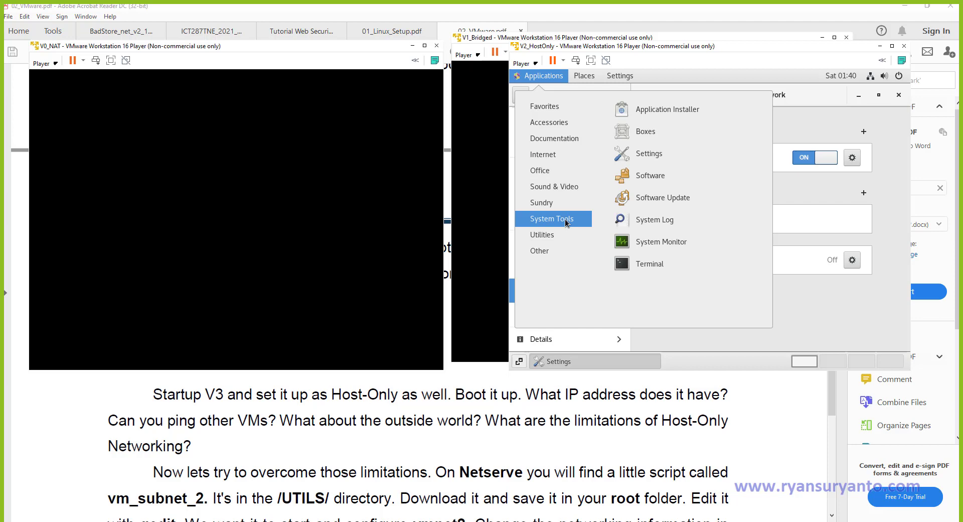
pyautogui.click(638, 266)
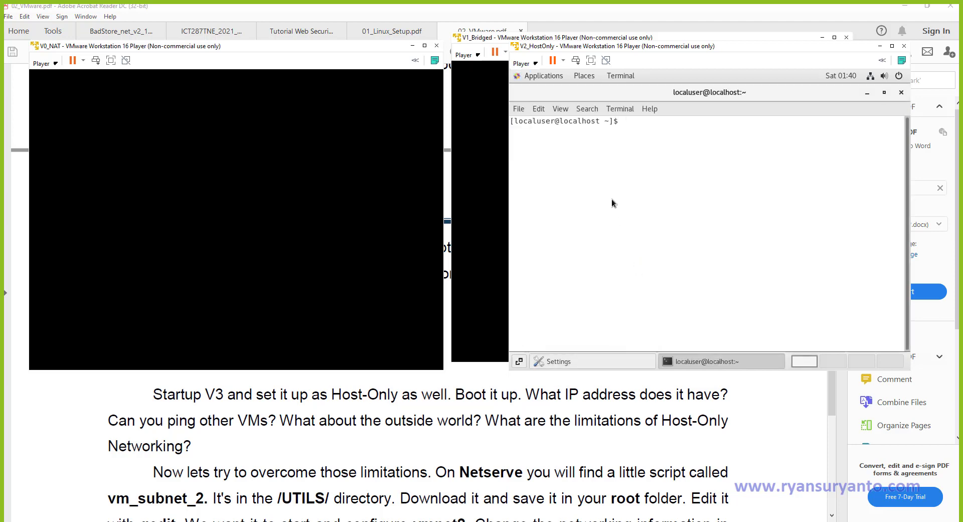
# Run sudo vim \etc\hostname and enter the password, refused as not in sudoers.
pyautogui.write('udo')
pyautogui.press('BackSpace')
pyautogui.press('BackSpace')
pyautogui.press('BackSpace')
pyautogui.press('BackSpace')
pyautogui.write('sudo vim \\etc\\hostname')
pyautogui.press('Return')
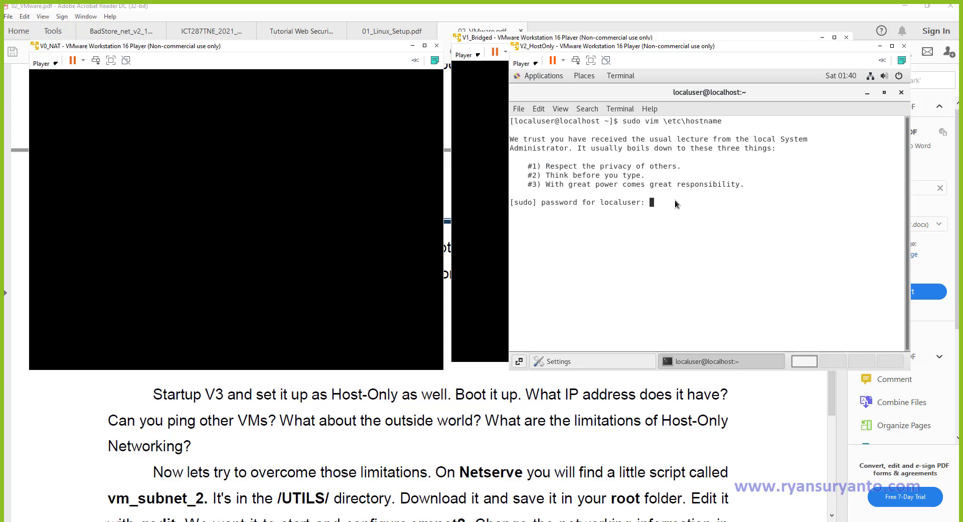
pyautogui.press('Return')
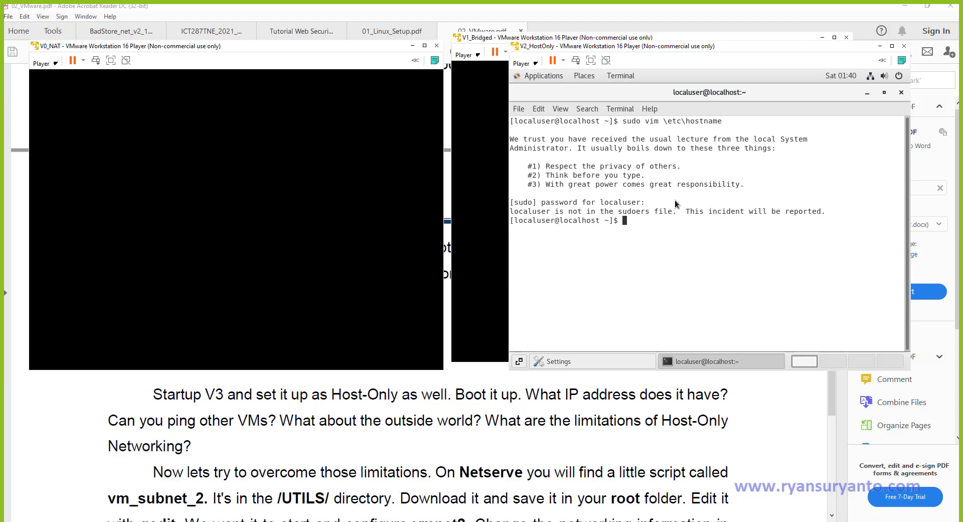
# Rerun the previous sudo edit command and enter the administrator password.
pyautogui.press('Up')
pyautogui.press('Return')
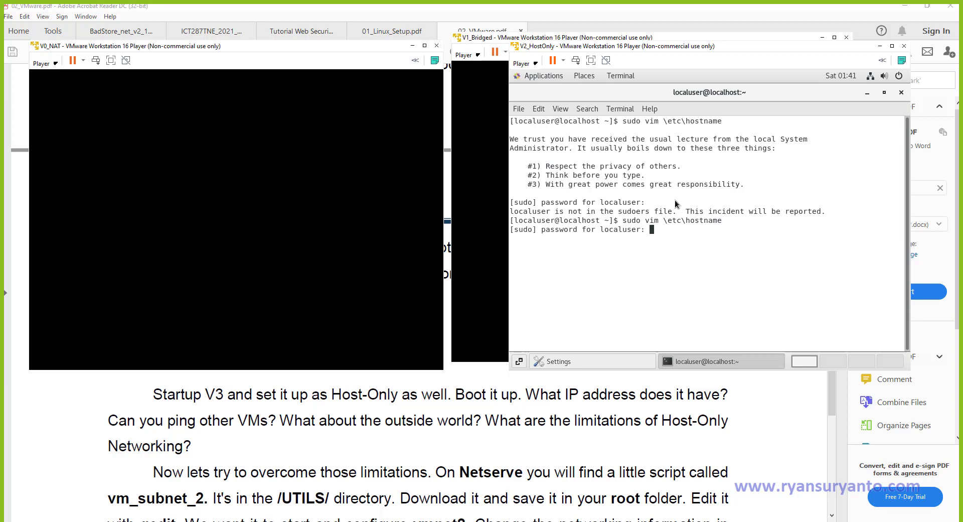
pyautogui.press('Return')
pyautogui.press('Return')
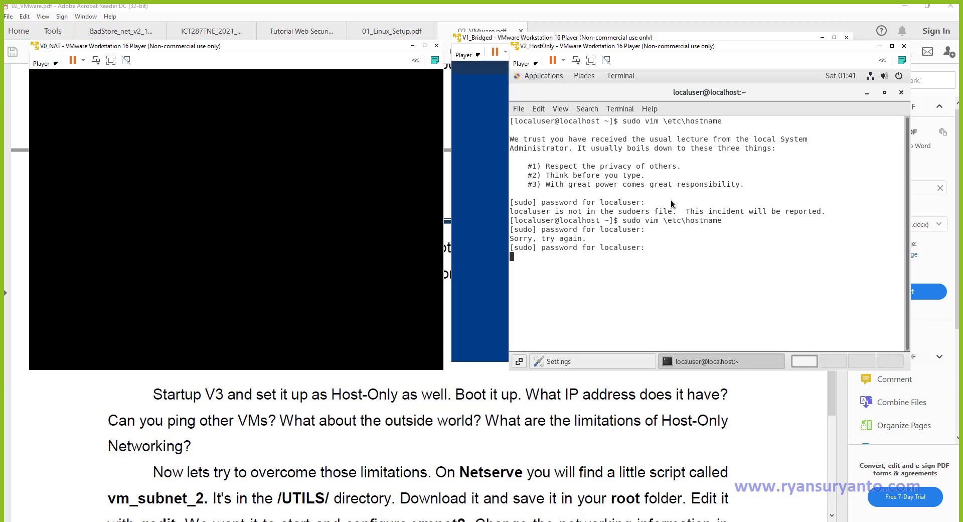
pyautogui.press('Return')
pyautogui.press('Return')
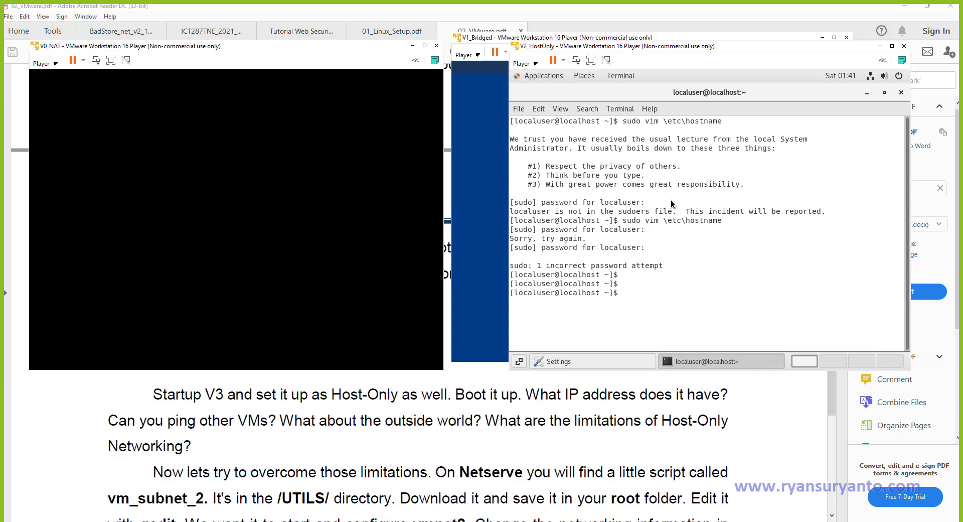
# Correct the recalled command's path to /etc/hostname and run it with the administrator password.
pyautogui.write('vim hostname')
pyautogui.press('Up')
pyautogui.press('Left')
pyautogui.press('Left')
pyautogui.press('Left')
pyautogui.press('Left')
pyautogui.press('Left')
pyautogui.press('Left')
pyautogui.press('Left')
pyautogui.press('Left')
pyautogui.press('Left')
pyautogui.press('Left')
pyautogui.press('Left')
pyautogui.press('Left')
pyautogui.press('BackSpace')
pyautogui.press('Right')
pyautogui.press('Right')
pyautogui.press('Delete')
pyautogui.write('/')
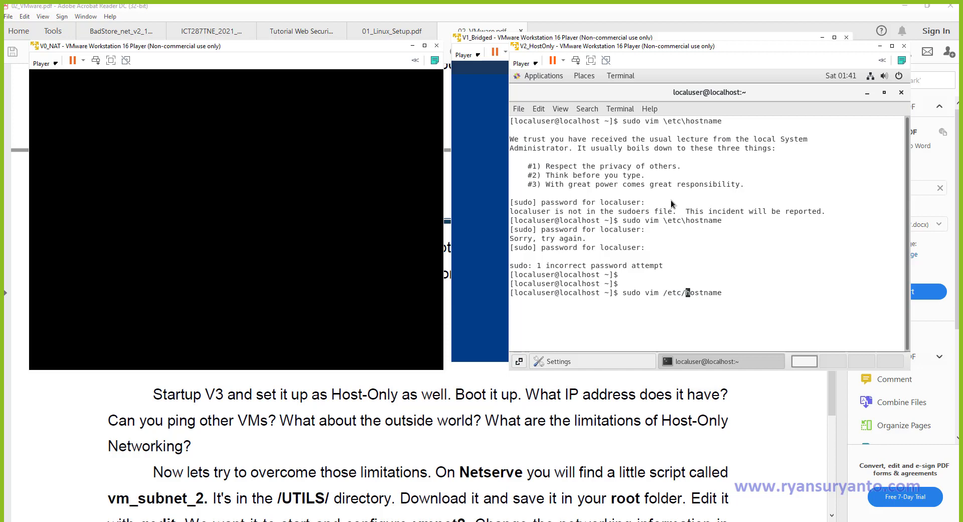
pyautogui.press('Return')
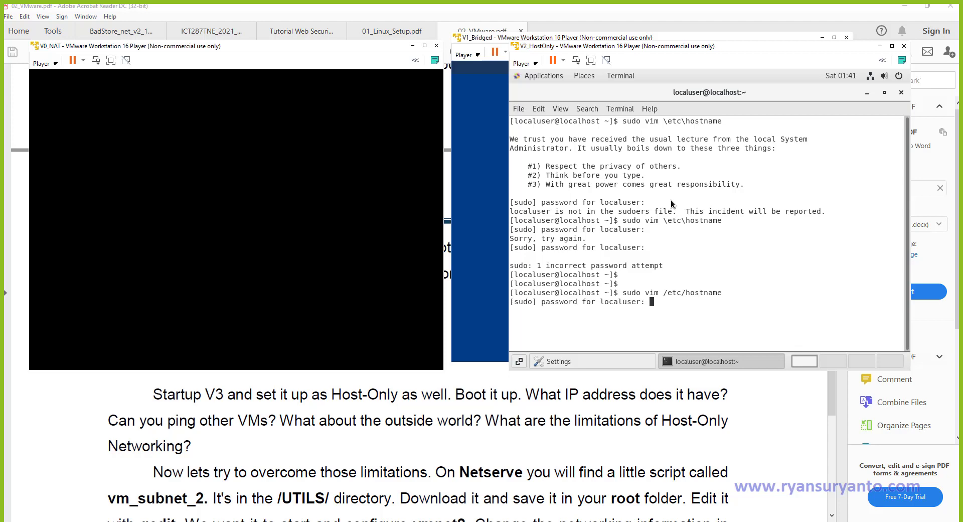
pyautogui.press('Return')
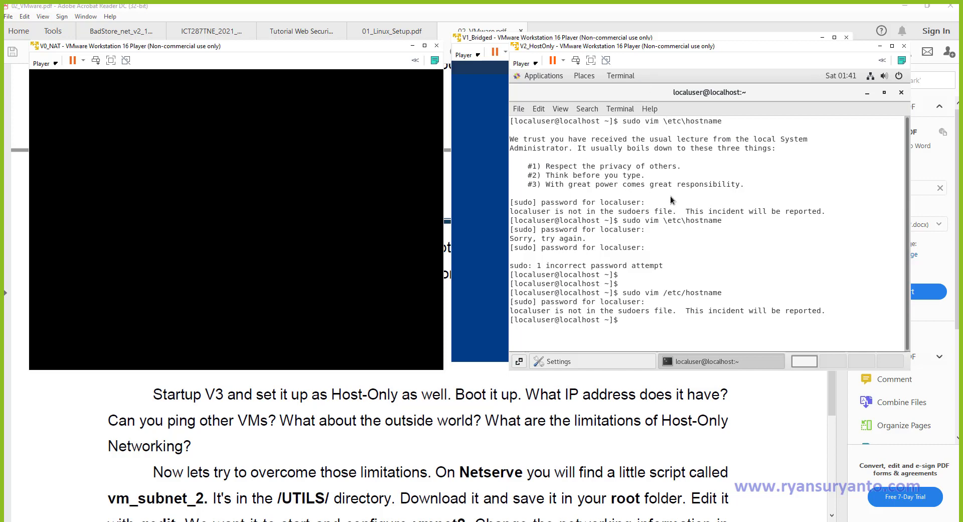
# Open /etc/hostname in vim without sudo.
pyautogui.write('vim')
pyautogui.press('Up')
pyautogui.press('Left')
pyautogui.press('Left')
pyautogui.press('Left')
pyautogui.press('Left')
pyautogui.press('Left')
pyautogui.press('Left')
pyautogui.press('Left')
pyautogui.press('Left')
pyautogui.press('Left')
pyautogui.press('Left')
pyautogui.press('Left')
pyautogui.press('Left')
pyautogui.press('Left')
pyautogui.press('Left')
pyautogui.press('Left')
pyautogui.press('Left')
pyautogui.press('Left')
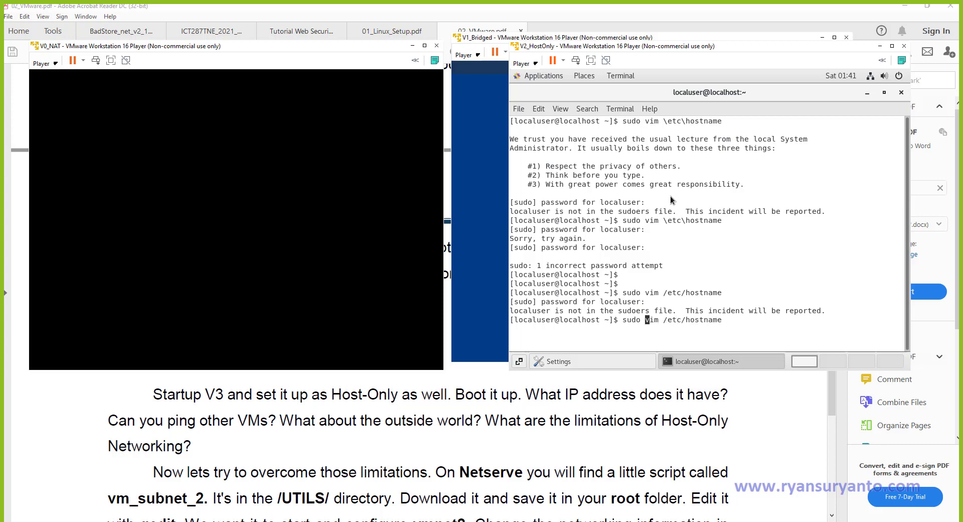
pyautogui.press('BackSpace')
pyautogui.press('BackSpace')
pyautogui.press('BackSpace')
pyautogui.press('BackSpace')
pyautogui.press('BackSpace')
pyautogui.press('Return')
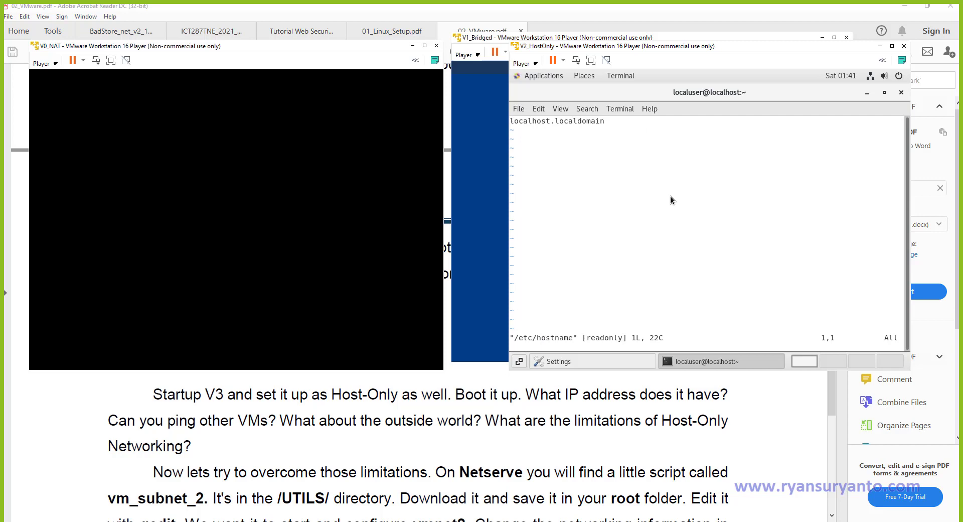
# Edit the hostname line to read v2.ryandomain.
pyautogui.press('i')
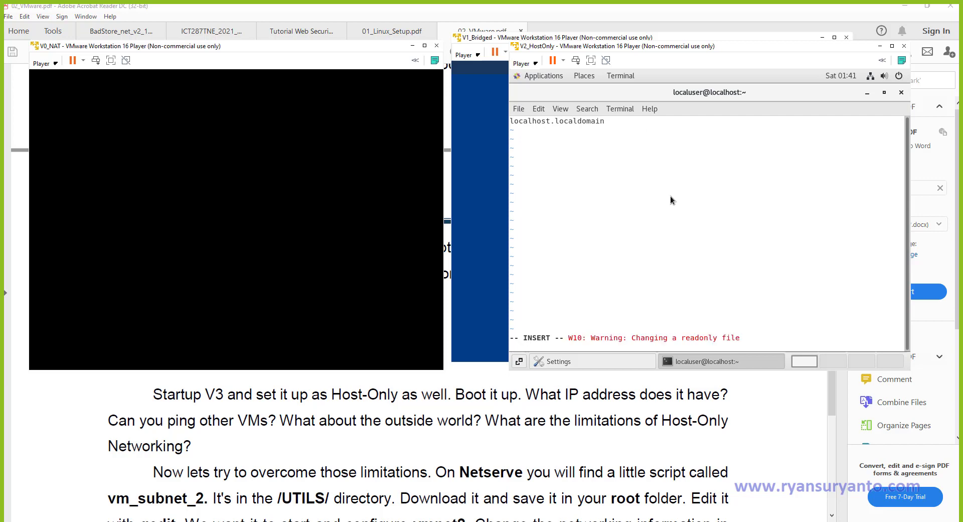
pyautogui.press('Delete')
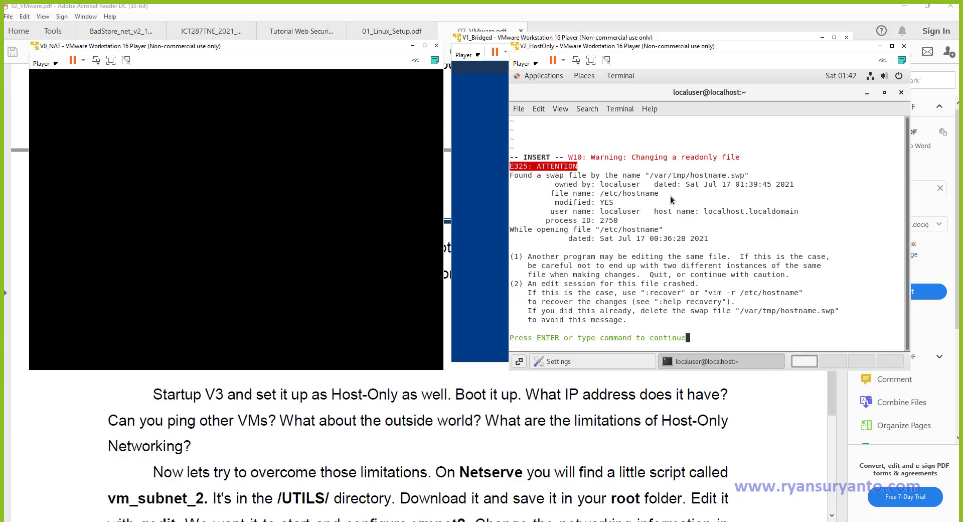
pyautogui.press('Return')
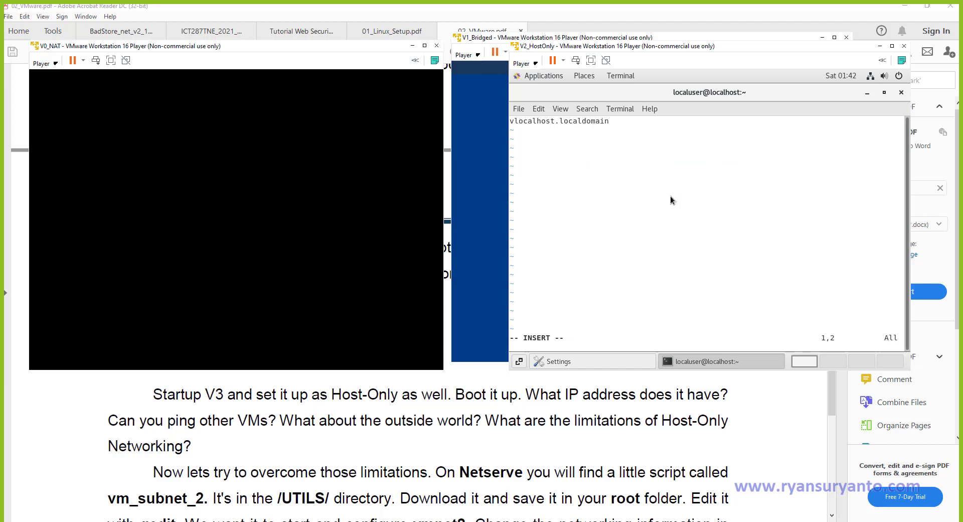
pyautogui.write('2')
pyautogui.press('Delete')
pyautogui.press('Delete')
pyautogui.press('Delete')
pyautogui.press('Delete')
pyautogui.press('Delete')
pyautogui.press('Delete')
pyautogui.press('Delete')
pyautogui.press('Delete')
pyautogui.press('Delete')
pyautogui.press('Right')
pyautogui.write('ryan')
pyautogui.press('Delete')
pyautogui.press('Delete')
pyautogui.press('Delete')
pyautogui.press('Delete')
pyautogui.press('Delete')
# Try saving with :wq!, dismiss the E212 can't-write error, and close the terminal.
pyautogui.press('Escape')
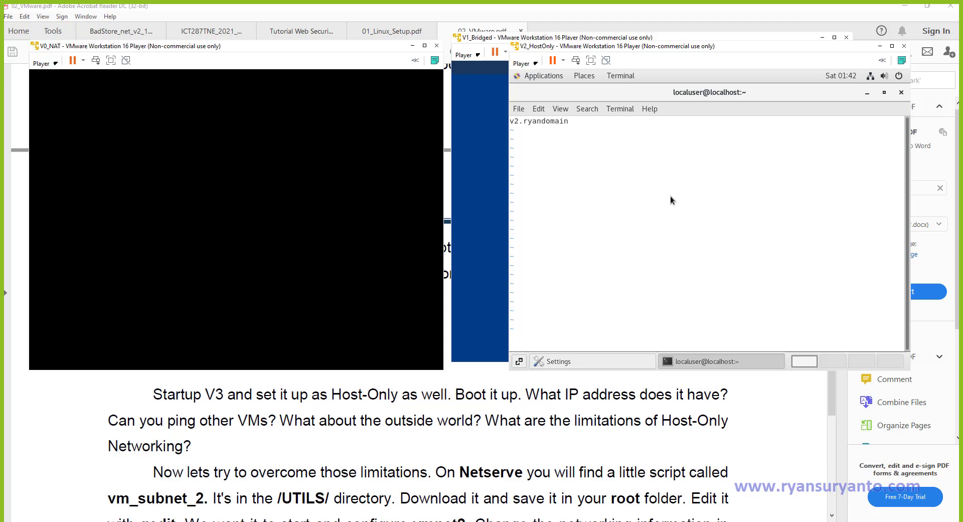
pyautogui.write(':wq!')
pyautogui.press('Return')
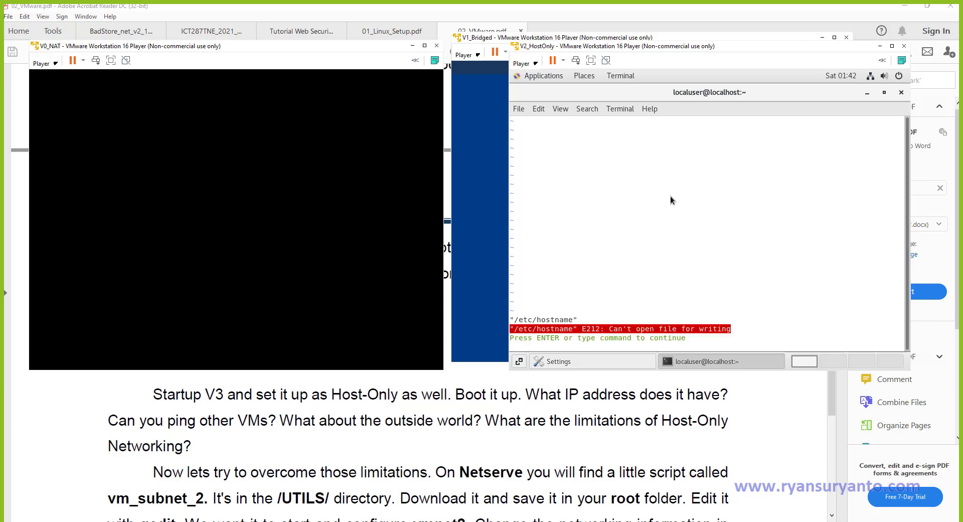
pyautogui.press('Return')
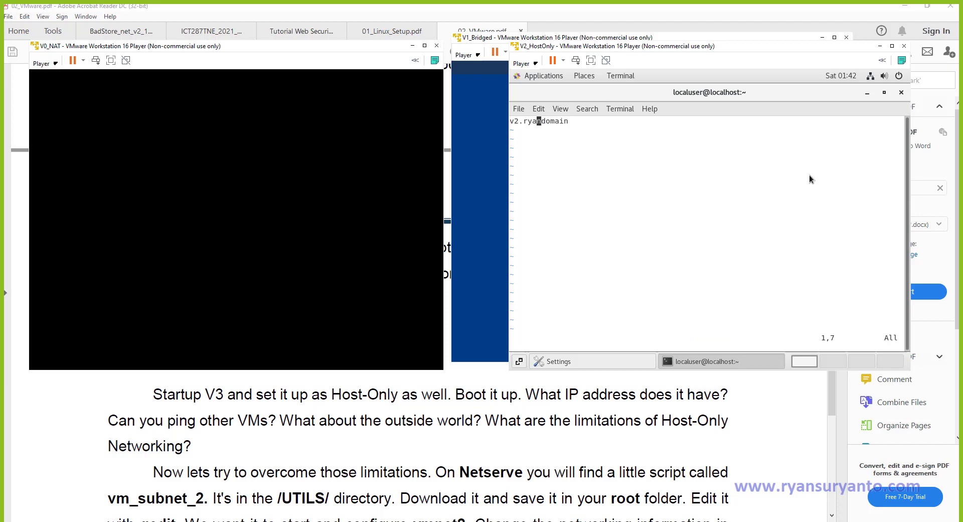
pyautogui.click(902, 93)
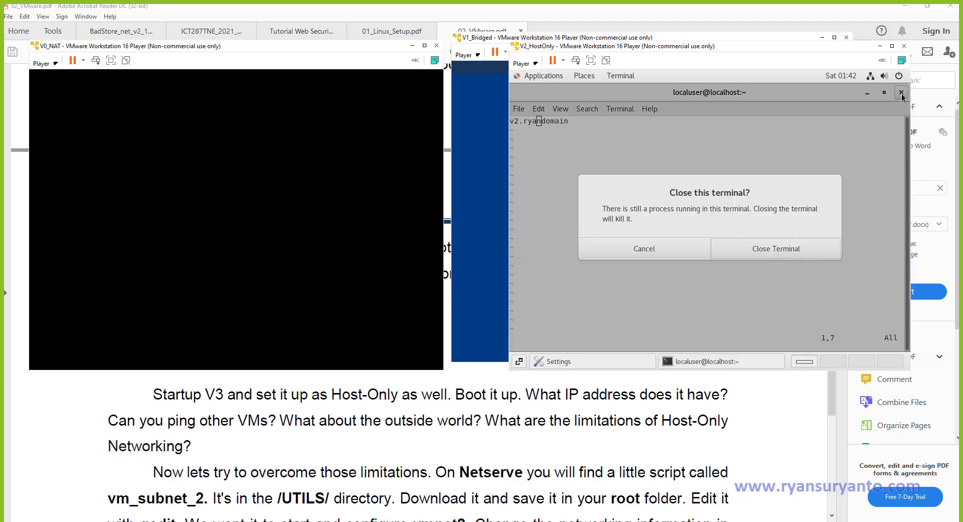
# Confirm closing the V2 guest's terminal.
pyautogui.click(760, 251)
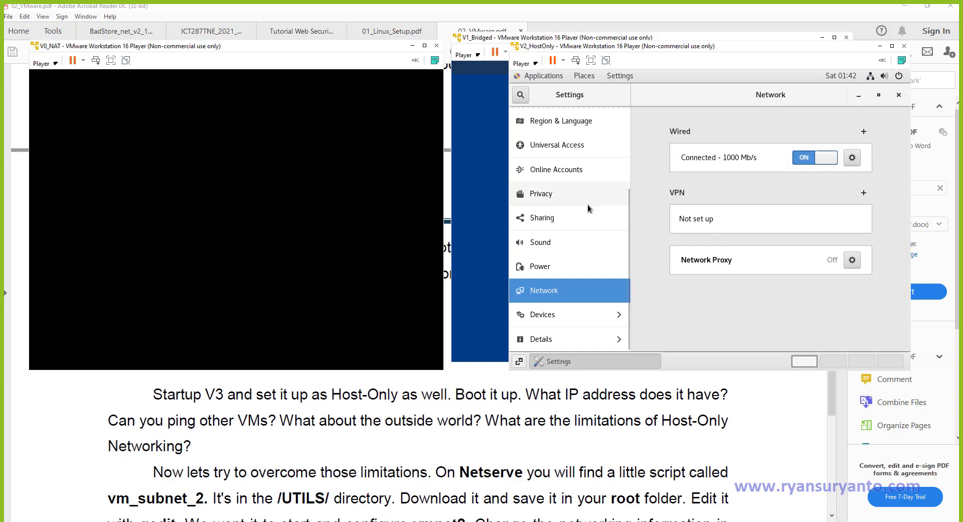
pyautogui.scroll(5, 588, 204)
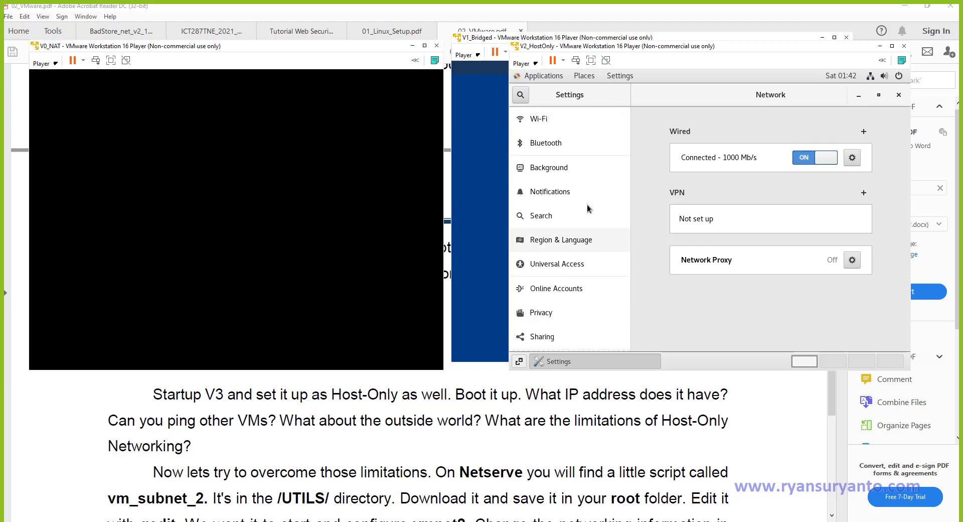
pyautogui.scroll(-5, 587, 204)
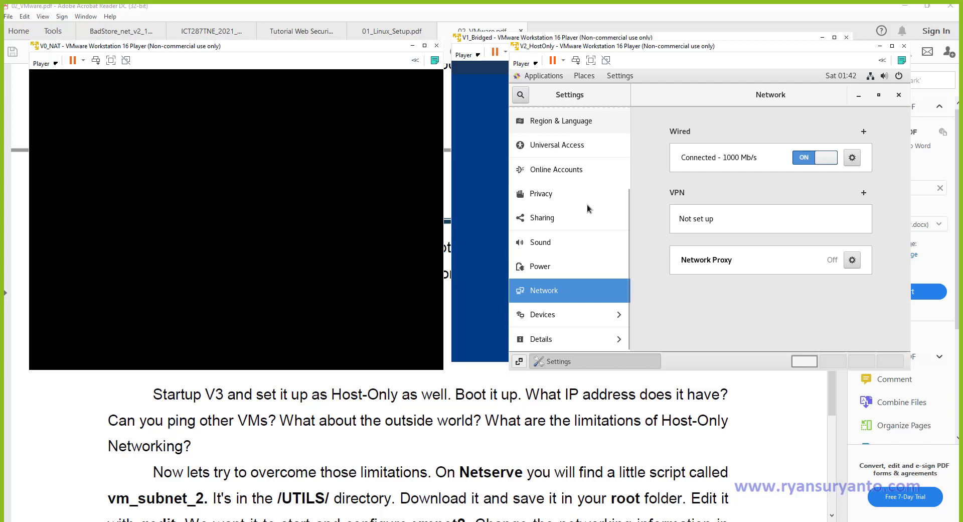
# Open Details > Users in settings and unlock it with the administrator password.
pyautogui.click(567, 342)
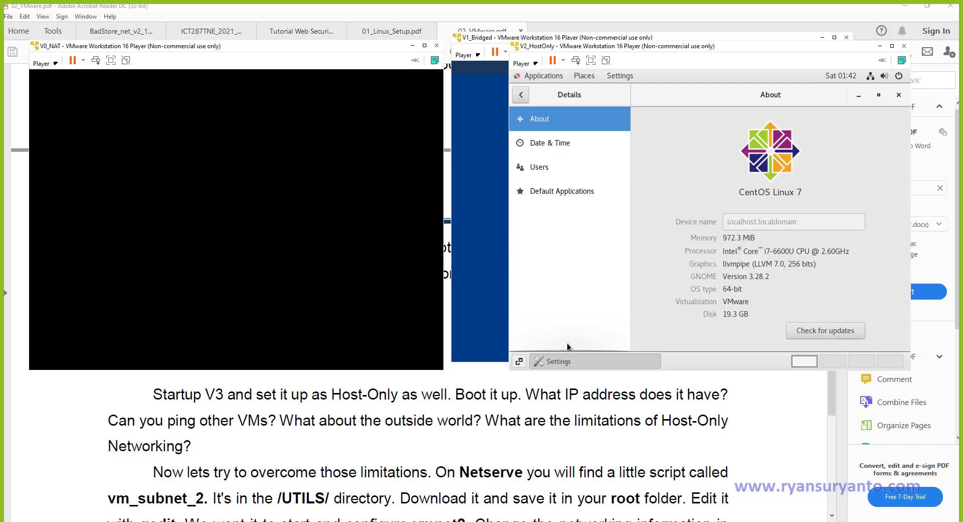
pyautogui.click(539, 166)
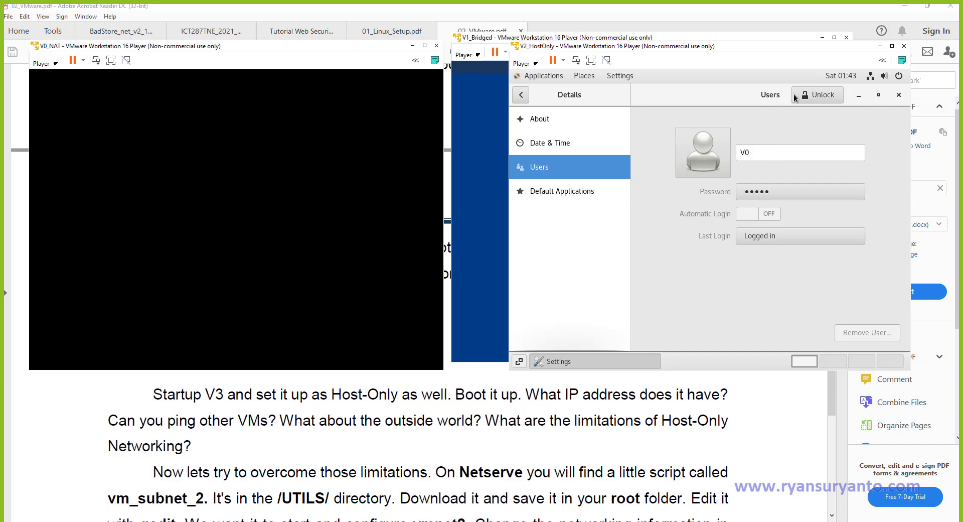
pyautogui.click(811, 95)
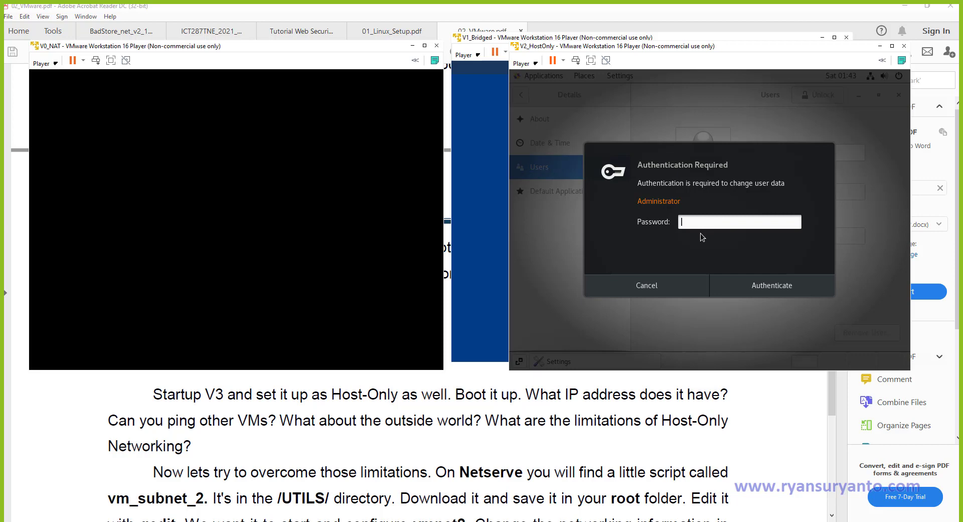
pyautogui.write('••••••••••')
pyautogui.press('Return')
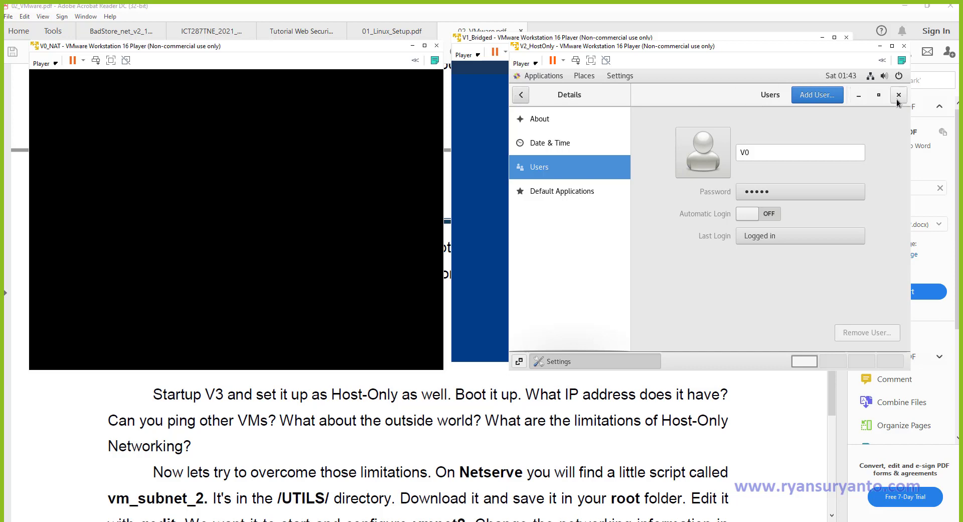
# Launch a terminal from the V2 guest's Applications > System Tools menu.
pyautogui.click(543, 75)
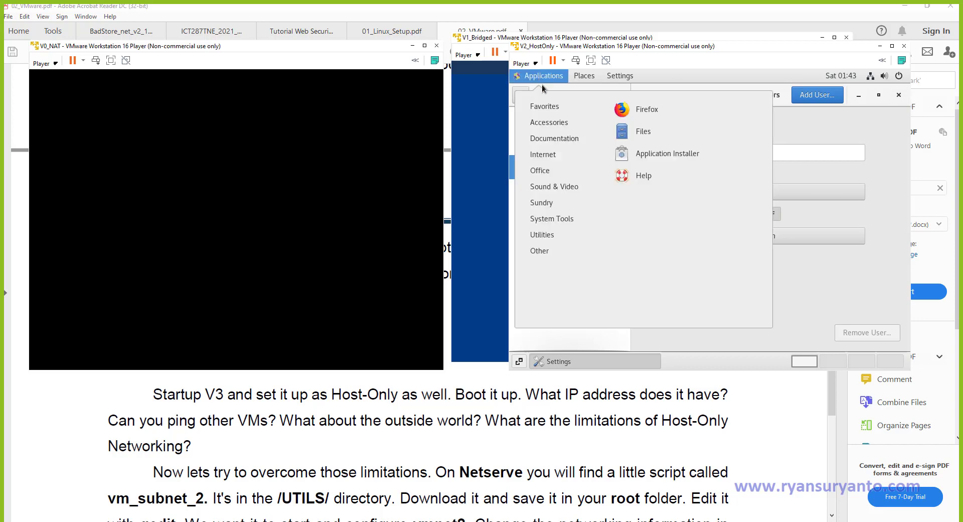
pyautogui.moveTo(576, 223)
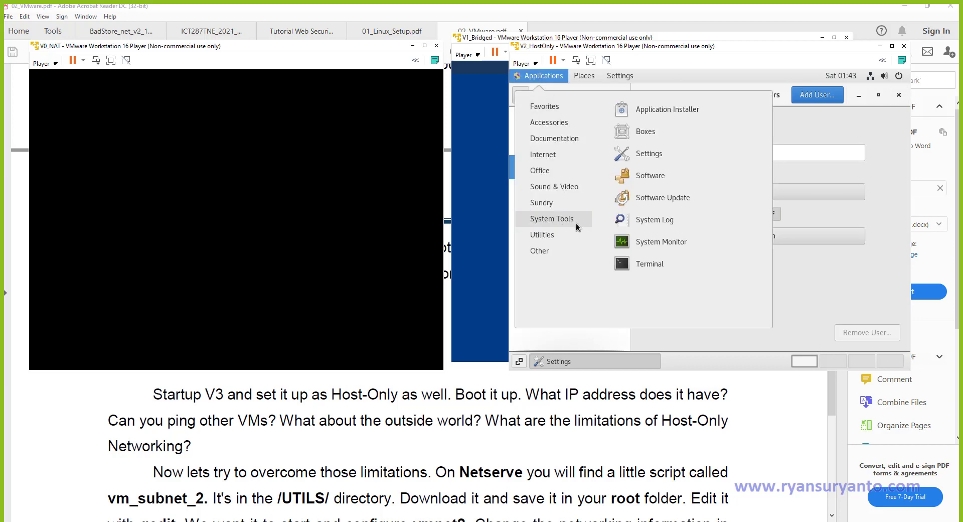
pyautogui.click(643, 264)
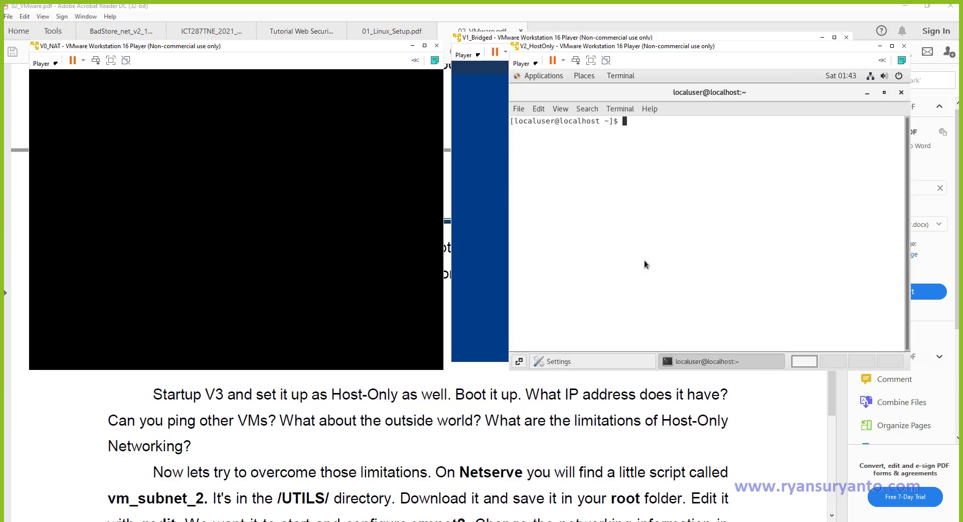
# Become root with su and open /etc/hostname in vim.
pyautogui.write('su')
pyautogui.press('Return')
pyautogui.press('Return')
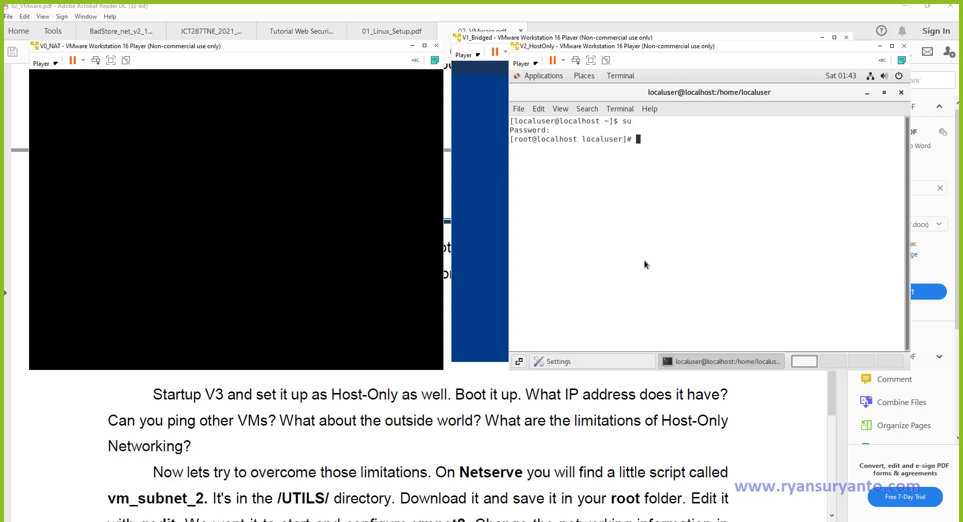
pyautogui.write('vim /etc/hostname')
pyautogui.press('Return')
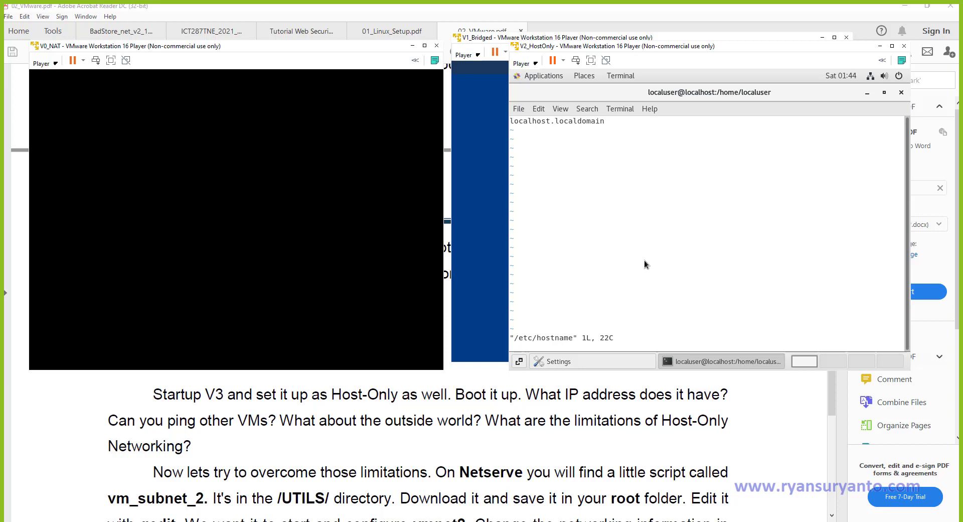
# Change /etc/hostname to v2.ryandomain, save with :wq, and check the running hostname.
pyautogui.press('i')
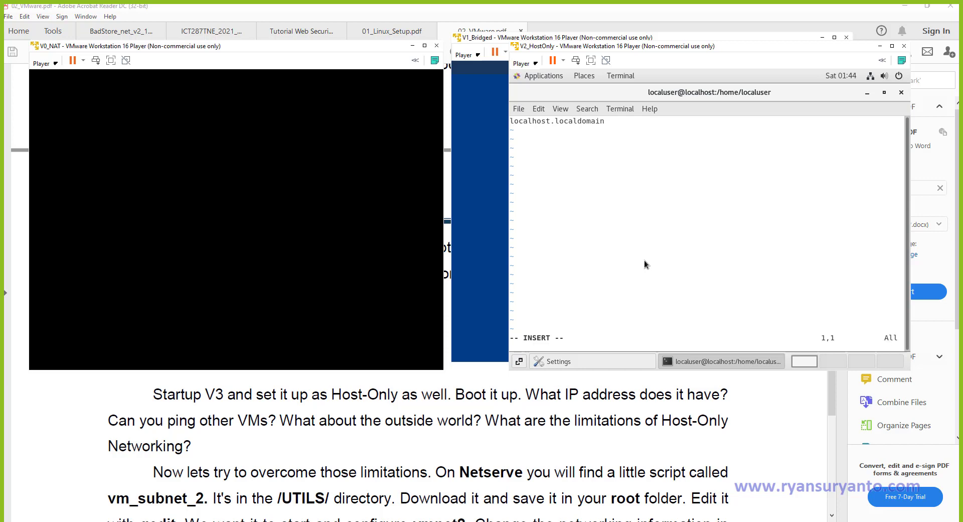
pyautogui.write('v2')
pyautogui.press('Delete')
pyautogui.press('Delete')
pyautogui.press('Delete')
pyautogui.press('Delete')
pyautogui.press('Delete')
pyautogui.press('Delete')
pyautogui.press('Delete')
pyautogui.press('Delete')
pyautogui.press('Delete')
pyautogui.press('Right')
pyautogui.write('ryan')
pyautogui.press('Delete')
pyautogui.press('Delete')
pyautogui.press('Delete')
pyautogui.press('Delete')
pyautogui.press('Delete')
pyautogui.press('Escape')
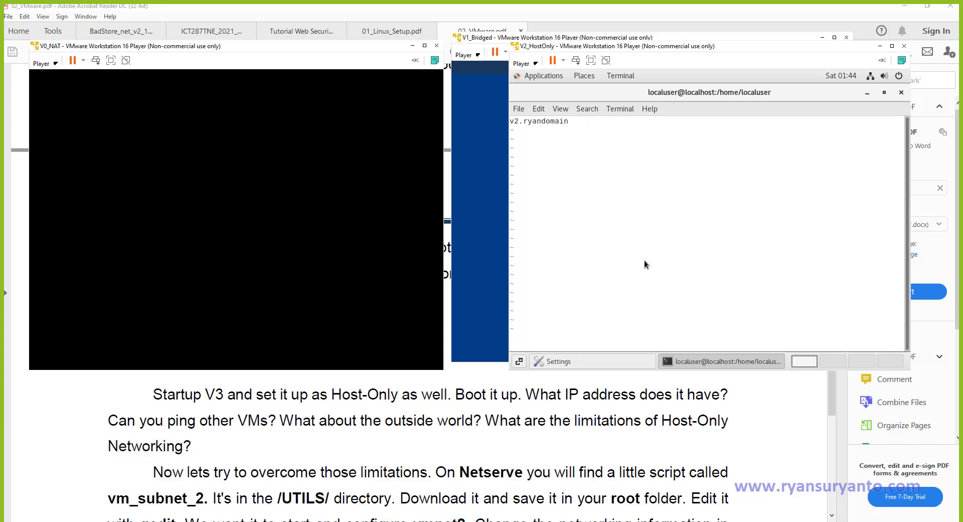
pyautogui.write(':wq!')
pyautogui.press('Return')
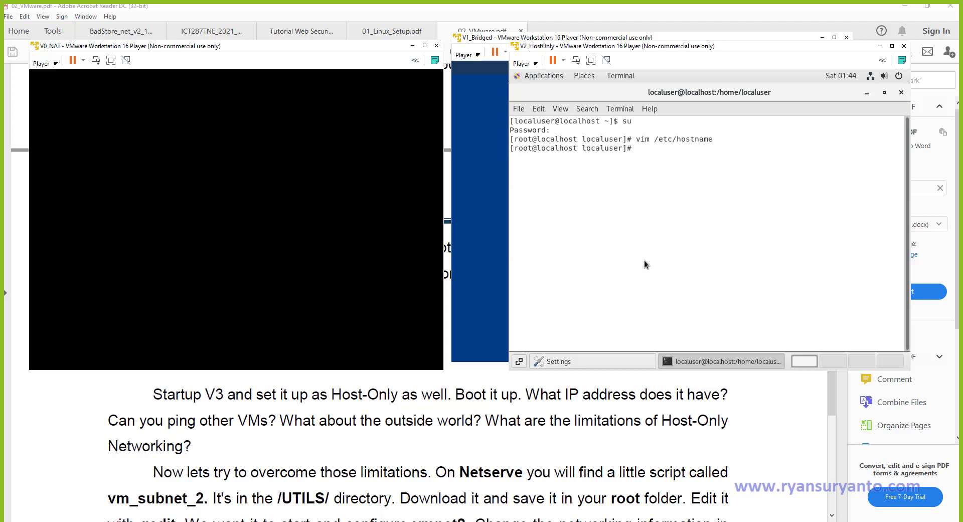
pyautogui.write('hostname')
pyautogui.press('Return')
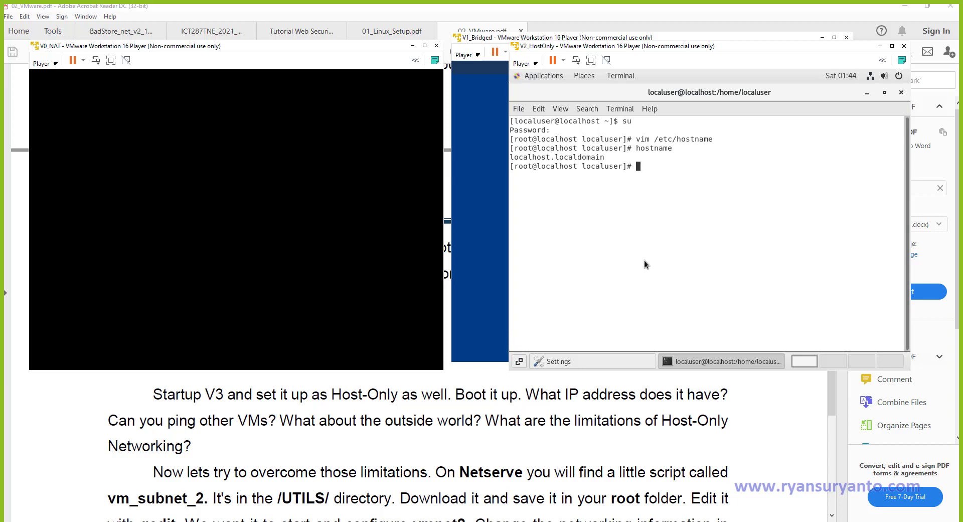
# Run ifconfig to list interfaces, showing ens33 at 192.168.206.128.
pyautogui.write('ifup')
pyautogui.press('BackSpace')
pyautogui.press('BackSpace')
pyautogui.press('BackSpace')
pyautogui.write('fconfig')
pyautogui.press('Return')
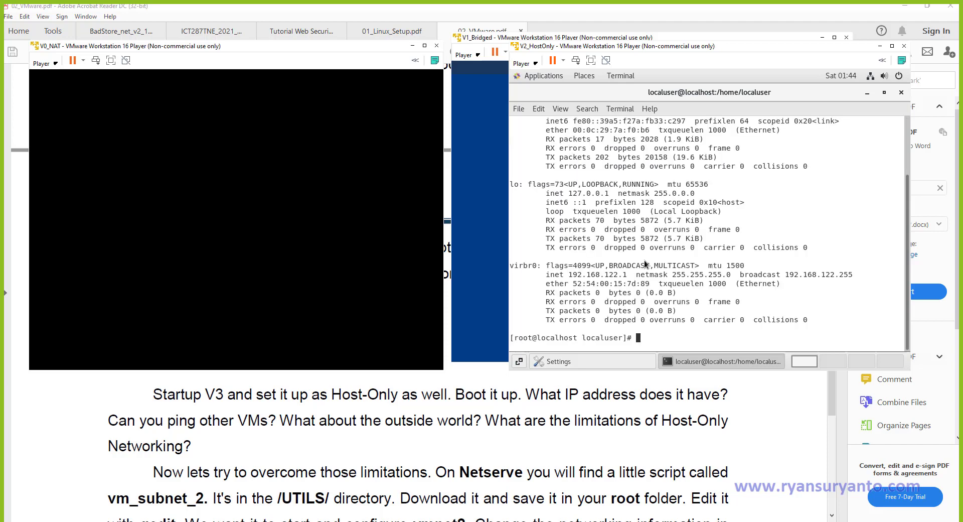
pyautogui.scroll(2, 675, 223)
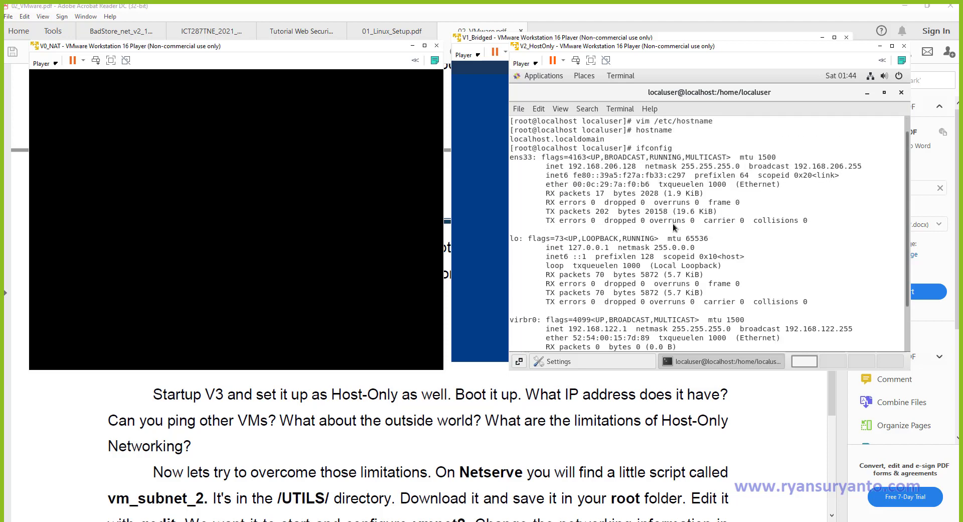
pyautogui.scroll(-2, 672, 224)
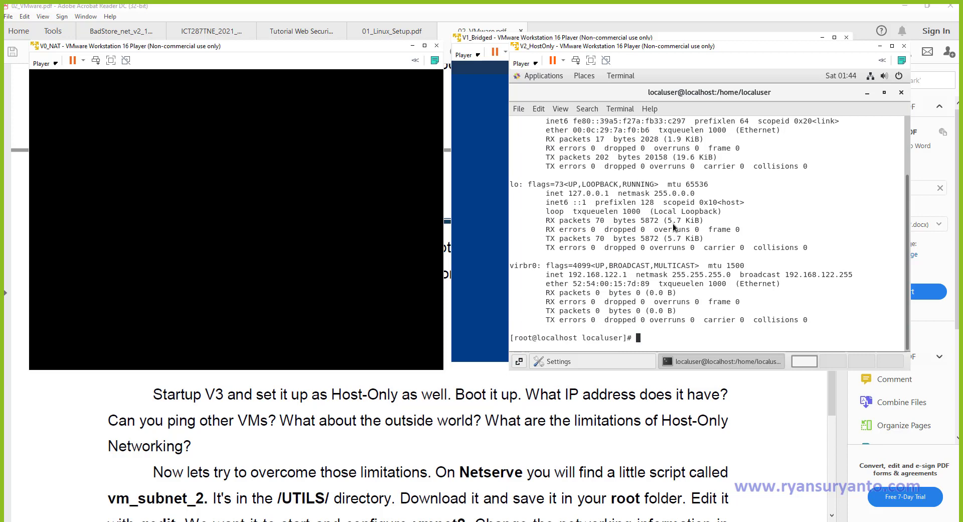
# Shut the V2 guest down with init 0.
pyautogui.write('ifu')
pyautogui.press('BackSpace')
pyautogui.press('BackSpace')
pyautogui.press('BackSpace')
pyautogui.write('sy')
pyautogui.press('BackSpace')
pyautogui.press('BackSpace')
pyautogui.write('init 0')
pyautogui.press('Return')
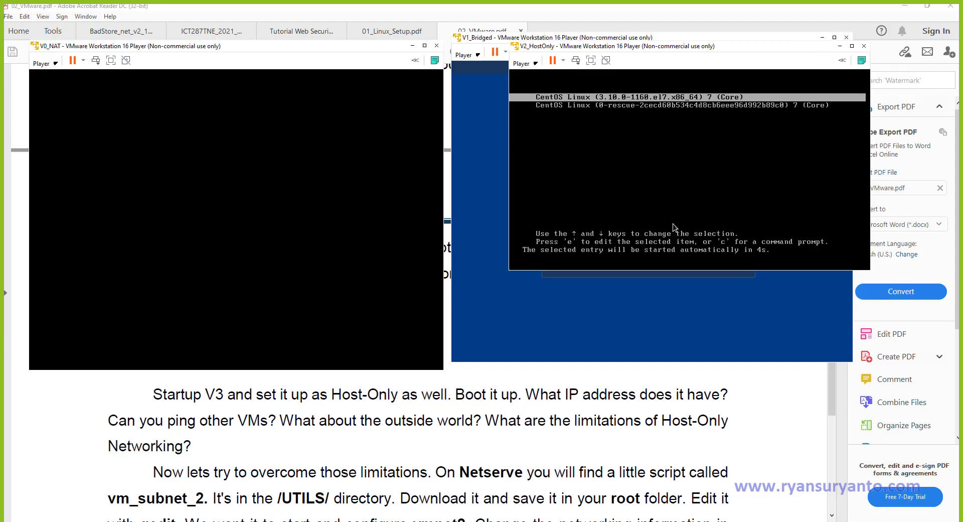
# Boot V2's default CentOS entry, then unlock the V0_NAT guest with its password.
pyautogui.press('Return')
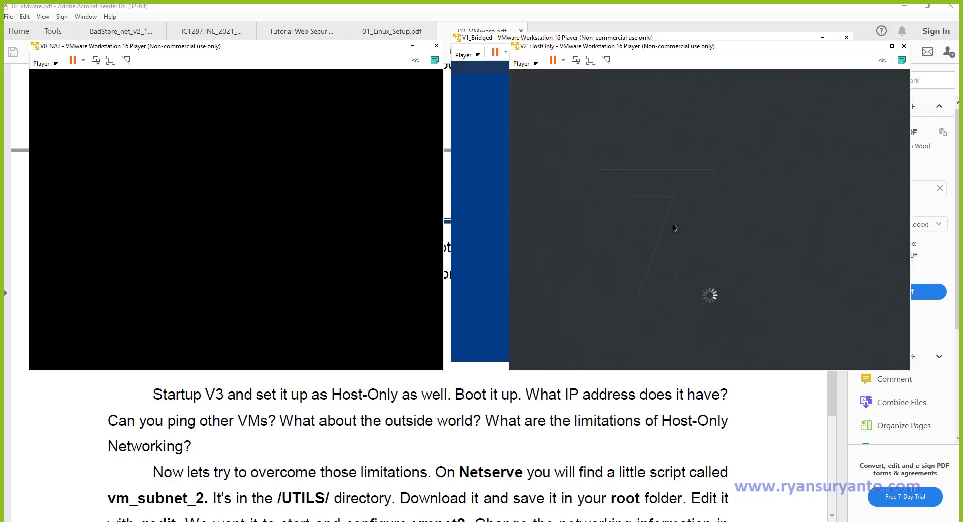
pyautogui.click(207, 184)
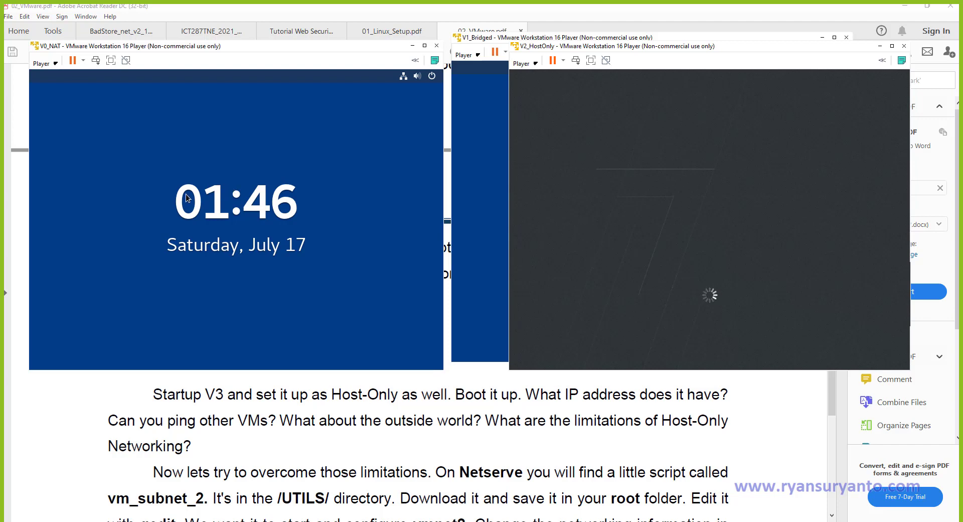
pyautogui.press('Return')
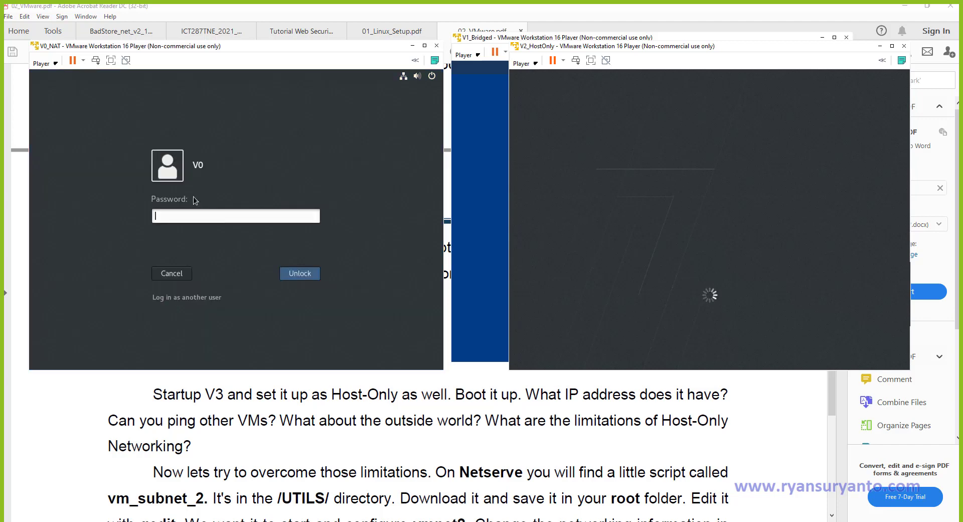
pyautogui.write('••••••••••••')
pyautogui.press('Return')
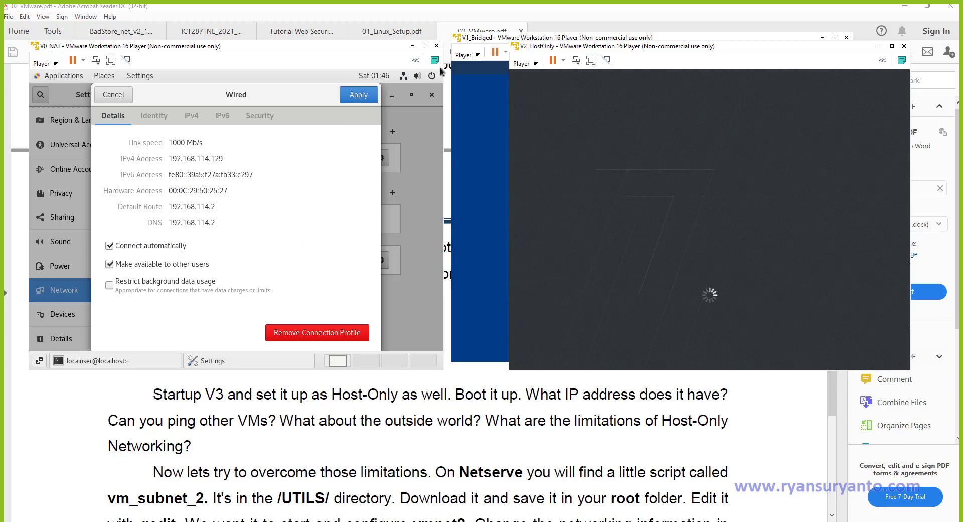
# Launch a terminal from V0's Applications > System Tools menu.
pyautogui.click(46, 76)
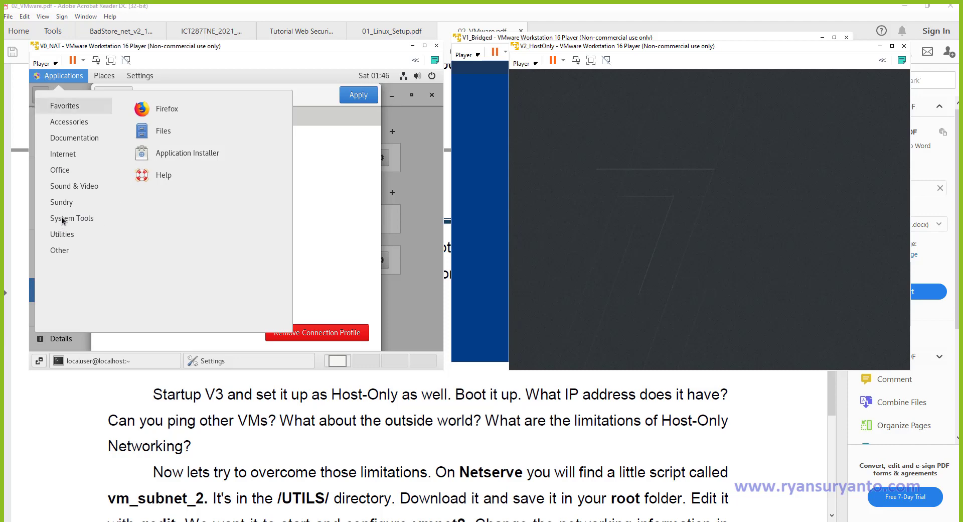
pyautogui.moveTo(63, 220)
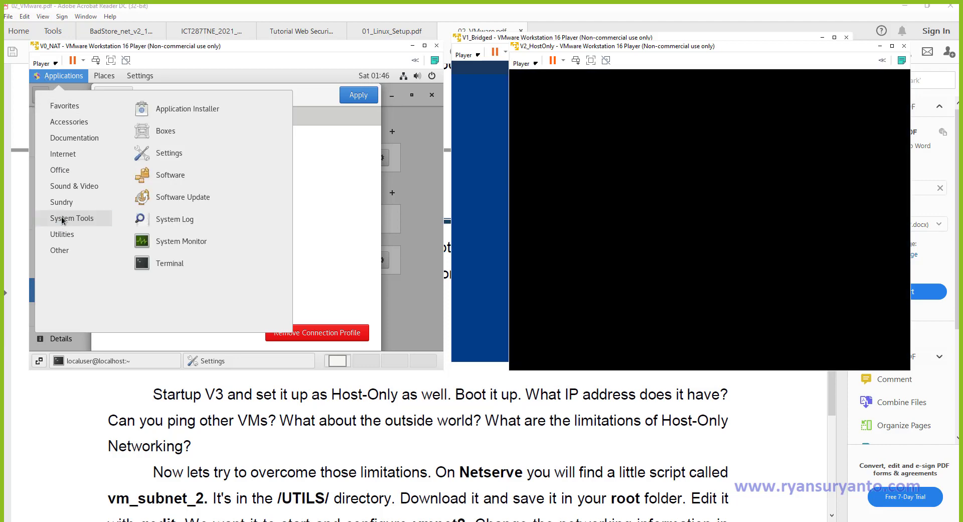
pyautogui.click(168, 262)
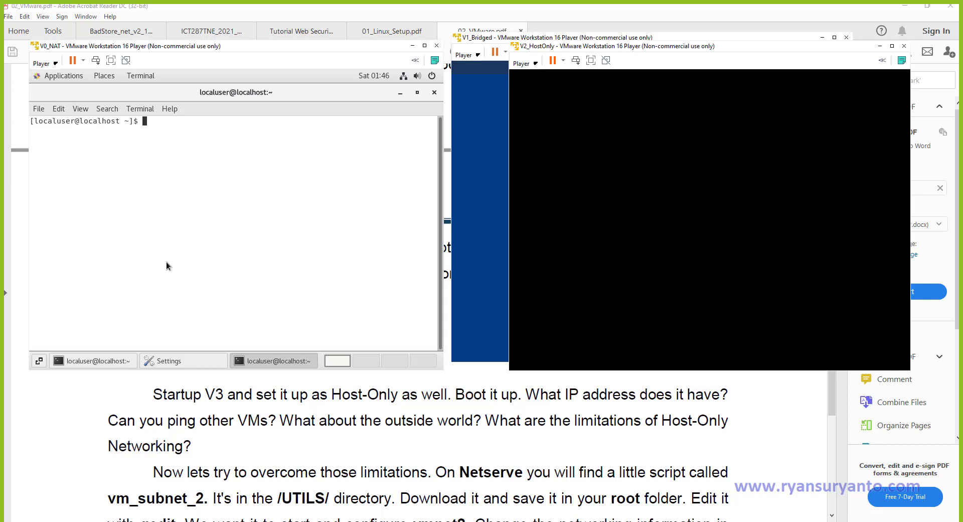
# Become root with su and display V0's current hostname.
pyautogui.write('su')
pyautogui.press('Return')
pyautogui.press('Return')
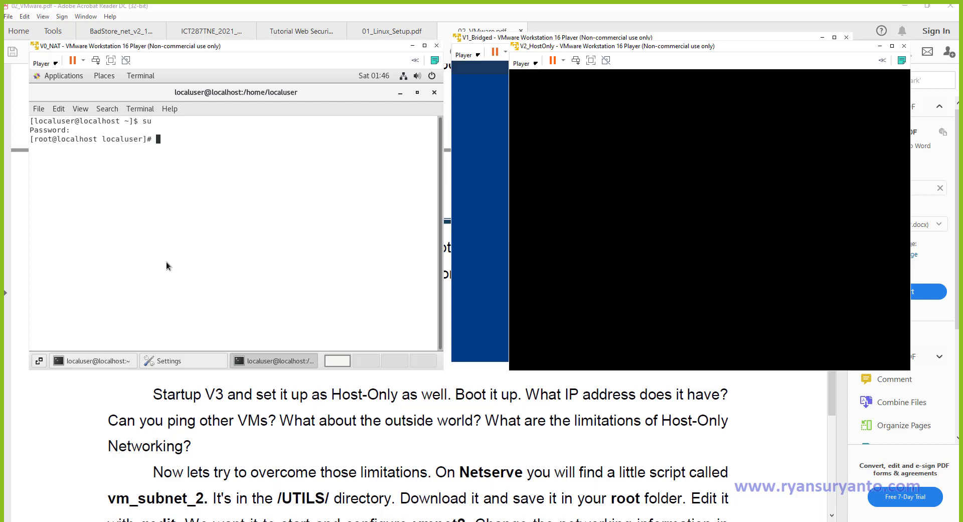
pyautogui.write('hostna')
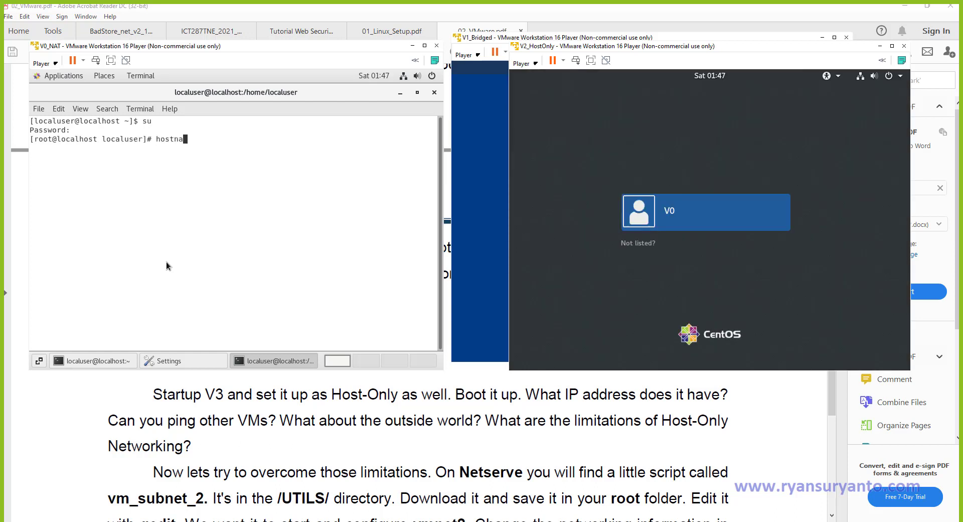
pyautogui.press('BackSpace')
pyautogui.press('BackSpace')
pyautogui.press('BackSpace')
pyautogui.press('BackSpace')
pyautogui.press('BackSpace')
pyautogui.press('BackSpace')
pyautogui.write('hostnamectl -f')
pyautogui.press('Return')
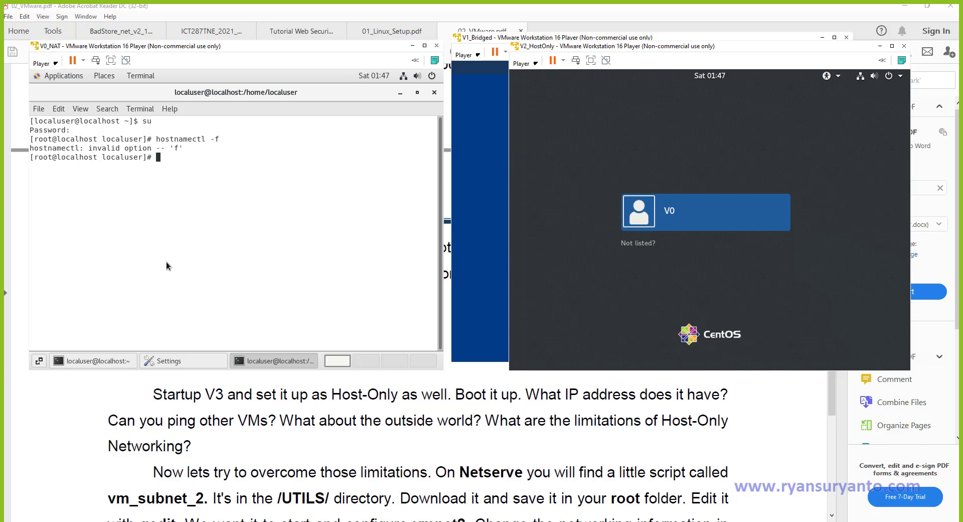
pyautogui.press('Up')
pyautogui.press('BackSpace')
pyautogui.press('BackSpace')
pyautogui.press('BackSpace')
pyautogui.press('BackSpace')
pyautogui.press('BackSpace')
pyautogui.press('BackSpace')
pyautogui.press('BackSpace')
pyautogui.press('BackSpace')
pyautogui.press('BackSpace')
pyautogui.press('BackSpace')
pyautogui.press('BackSpace')
pyautogui.press('BackSpace')
pyautogui.press('BackSpace')
pyautogui.press('BackSpace')
pyautogui.write('hosname')
pyautogui.press('Left')
pyautogui.press('Left')
pyautogui.press('Left')
pyautogui.press('Left')
pyautogui.write('t')
pyautogui.press('Return')
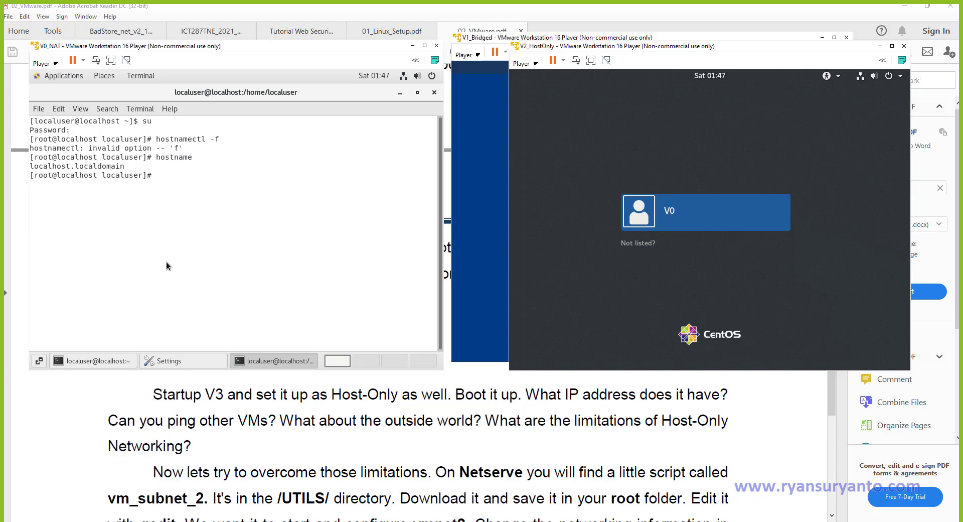
# Set the hostname to v0.ryandomain with hostnamectl set-hostname and verify it with hostname.
pyautogui.press('Up')
pyautogui.write('ctl set-hot')
pyautogui.press('BackSpace')
pyautogui.write('stname')
pyautogui.write('v')
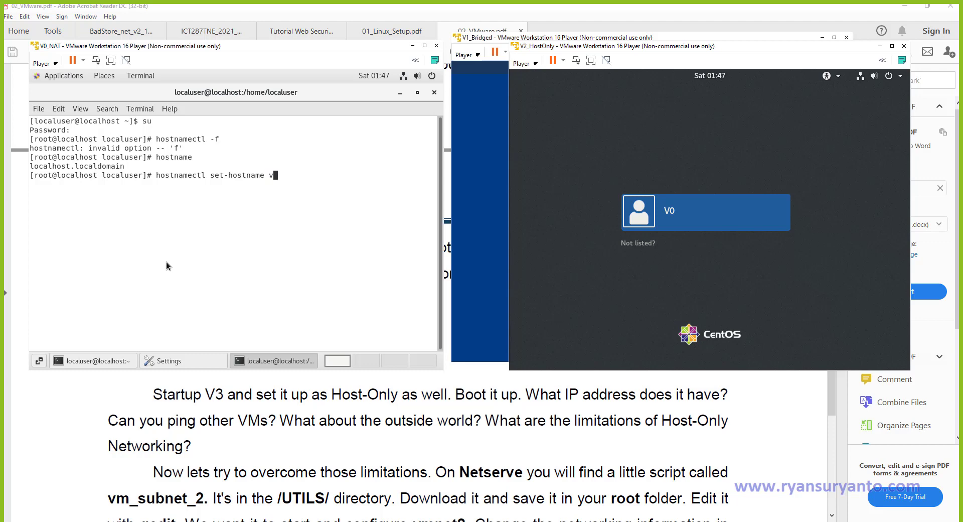
pyautogui.write('0.ryandomain')
pyautogui.press('Return')
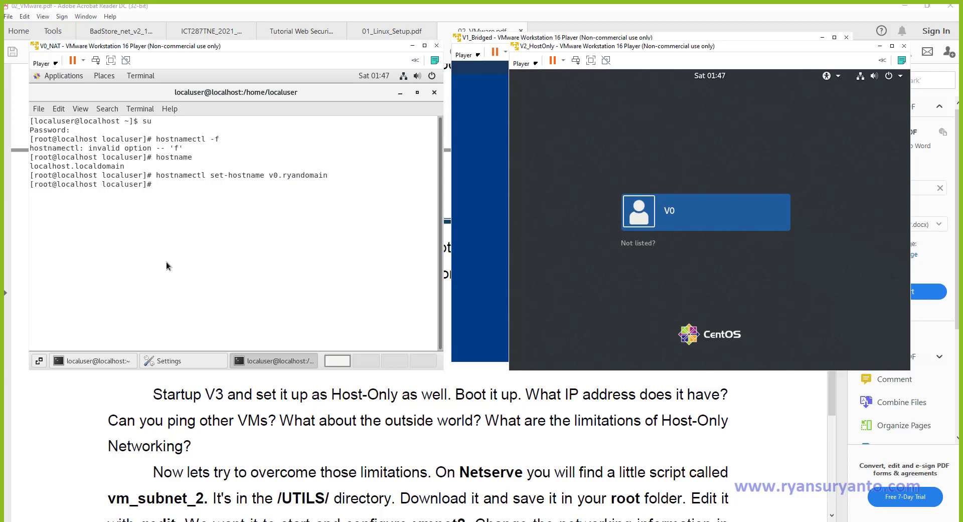
pyautogui.press('Up')
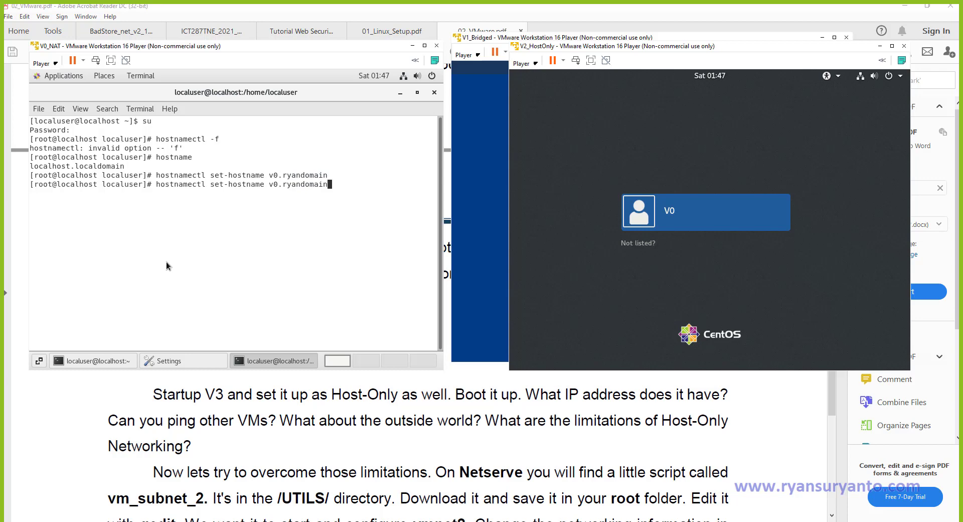
pyautogui.press('BackSpace')
pyautogui.press('BackSpace')
pyautogui.press('BackSpace')
pyautogui.press('BackSpace')
pyautogui.press('BackSpace')
pyautogui.press('BackSpace')
pyautogui.press('BackSpace')
pyautogui.press('BackSpace')
pyautogui.press('BackSpace')
pyautogui.press('BackSpace')
pyautogui.press('BackSpace')
pyautogui.press('BackSpace')
pyautogui.press('BackSpace')
pyautogui.press('BackSpace')
pyautogui.press('BackSpace')
pyautogui.press('BackSpace')
pyautogui.press('BackSpace')
pyautogui.press('BackSpace')
pyautogui.press('BackSpace')
pyautogui.press('BackSpace')
pyautogui.press('Return')
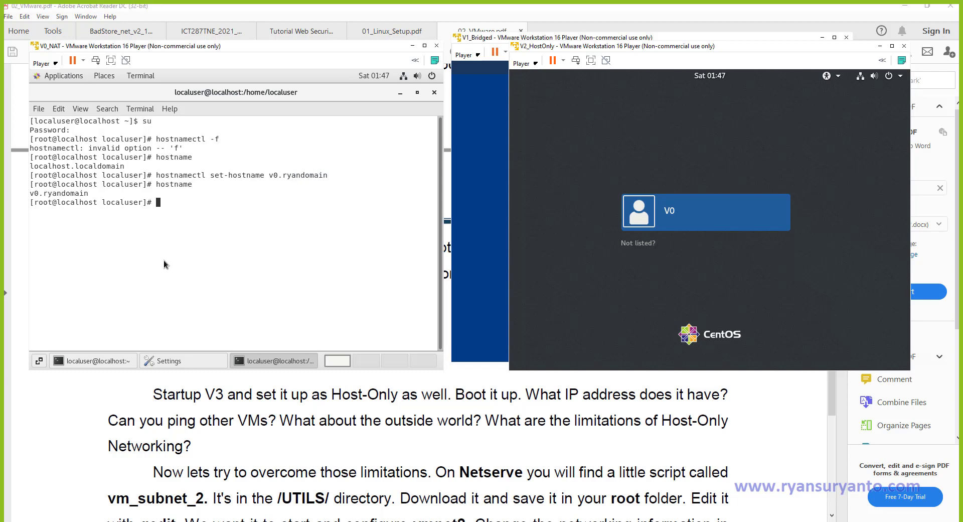
pyautogui.moveTo(34, 194); pyautogui.dragTo(85, 194)
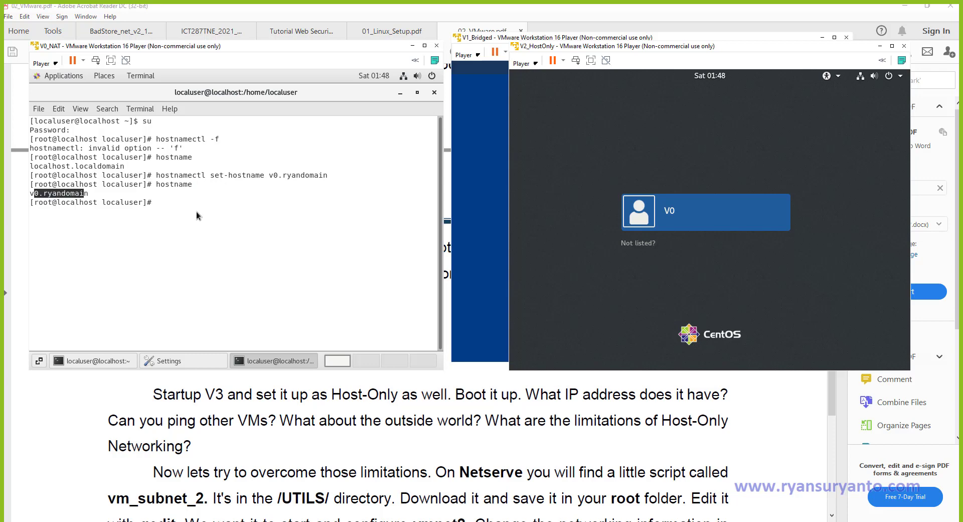
pyautogui.click(173, 204)
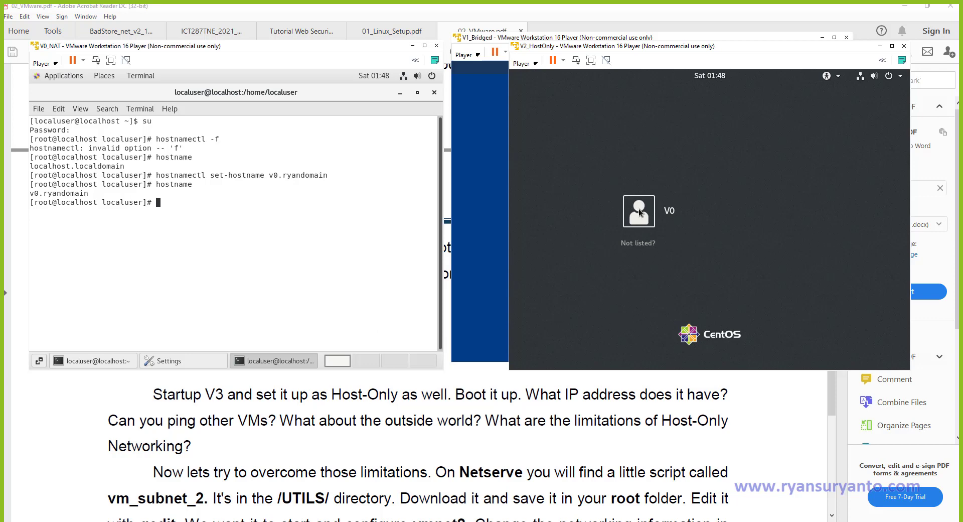
# Sign in to V2_HostOnly as the V0 account with its password.
pyautogui.click(651, 216)
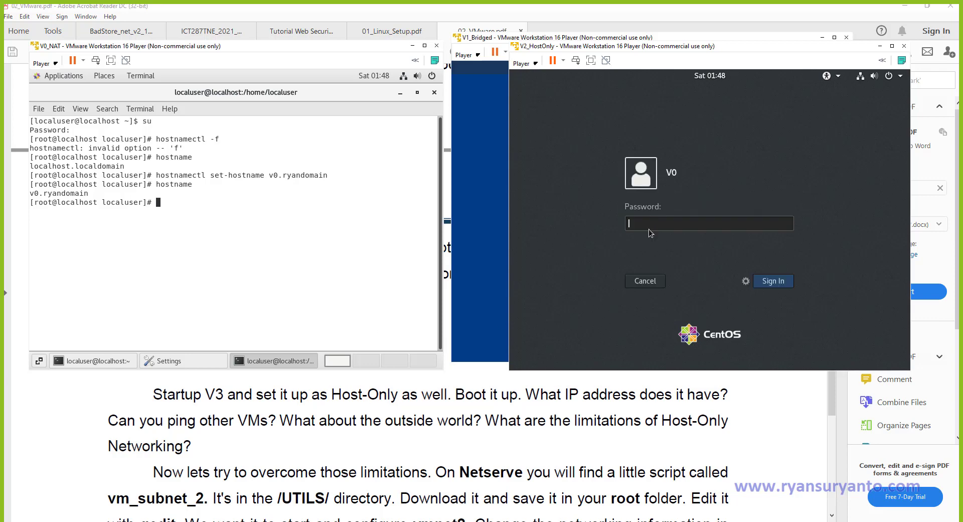
pyautogui.write('••••••••••')
pyautogui.press('Return')
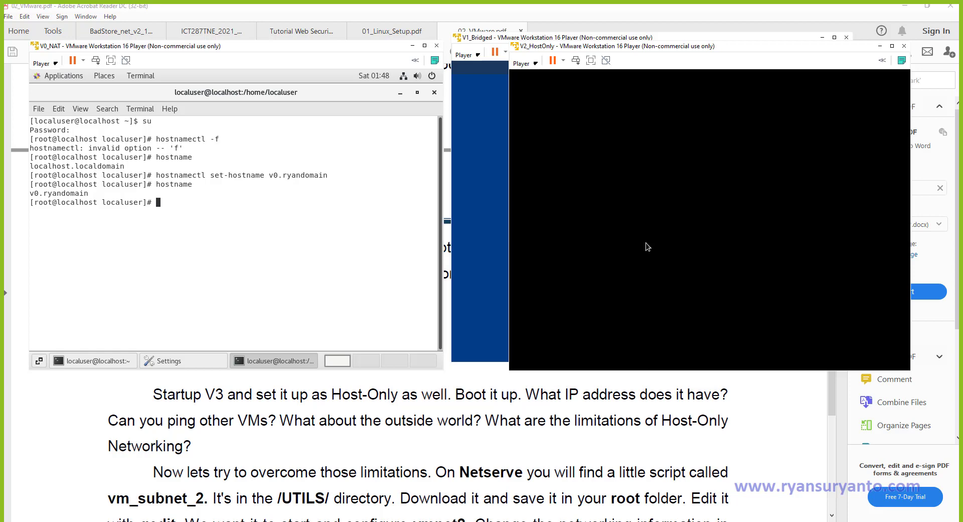
# Bring V1_Bridged forward and unlock its desktop with the password.
pyautogui.click(491, 280)
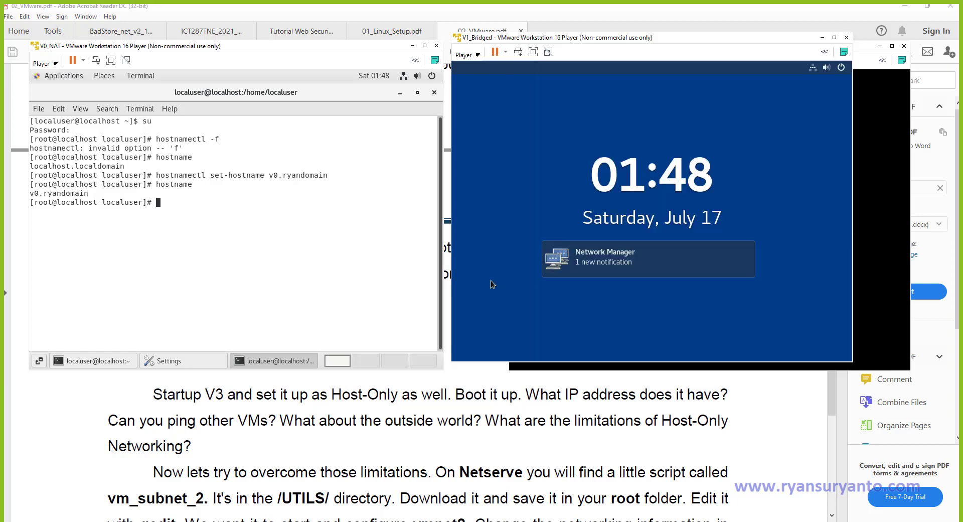
pyautogui.click(625, 257)
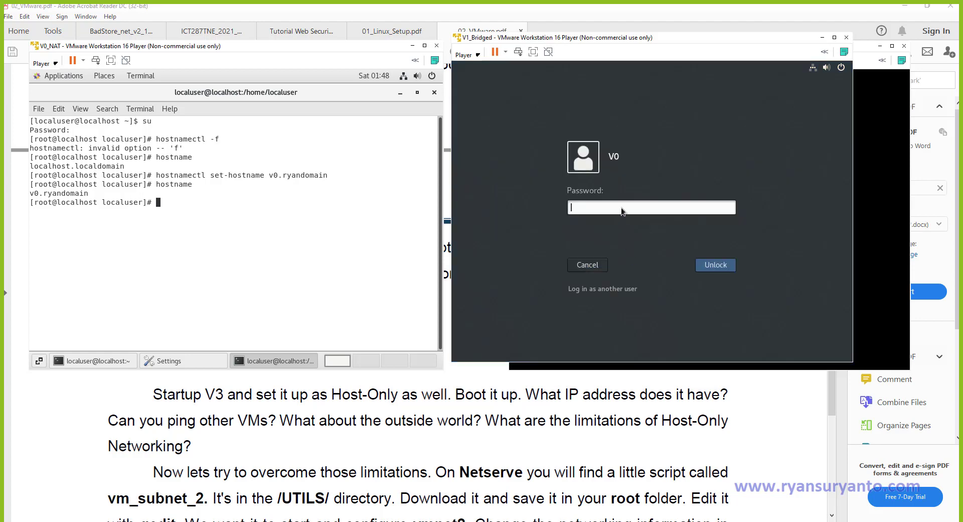
pyautogui.write('••••••••••')
pyautogui.press('Return')
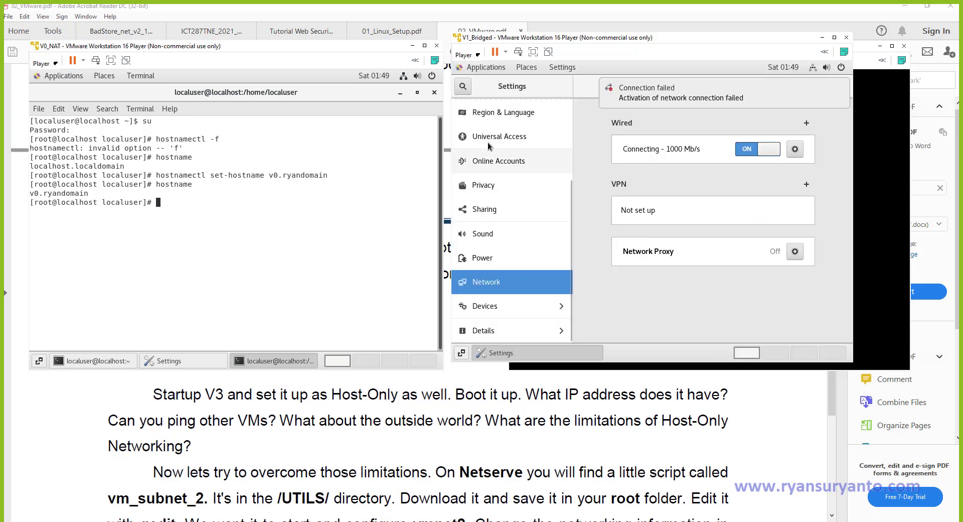
pyautogui.click(479, 68)
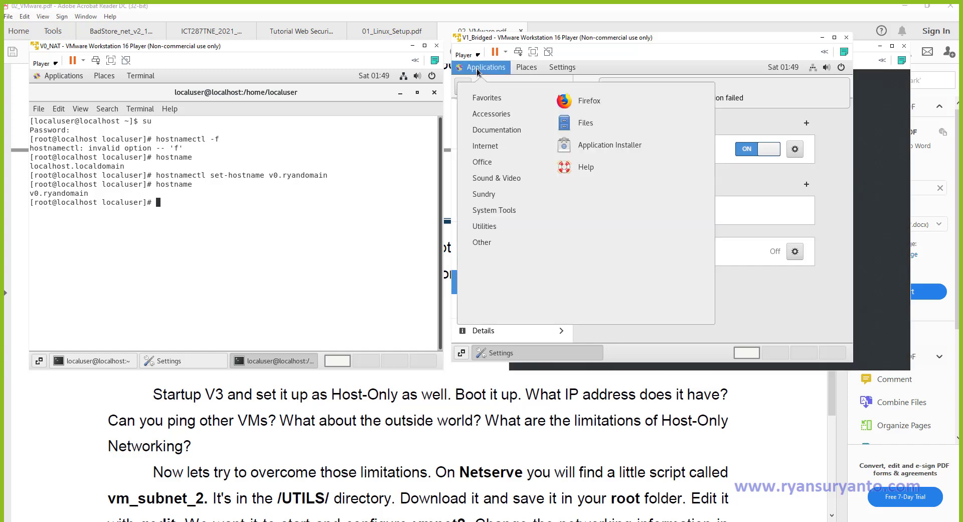
# Open a terminal in V1 and switch to root with su.
pyautogui.moveTo(505, 212)
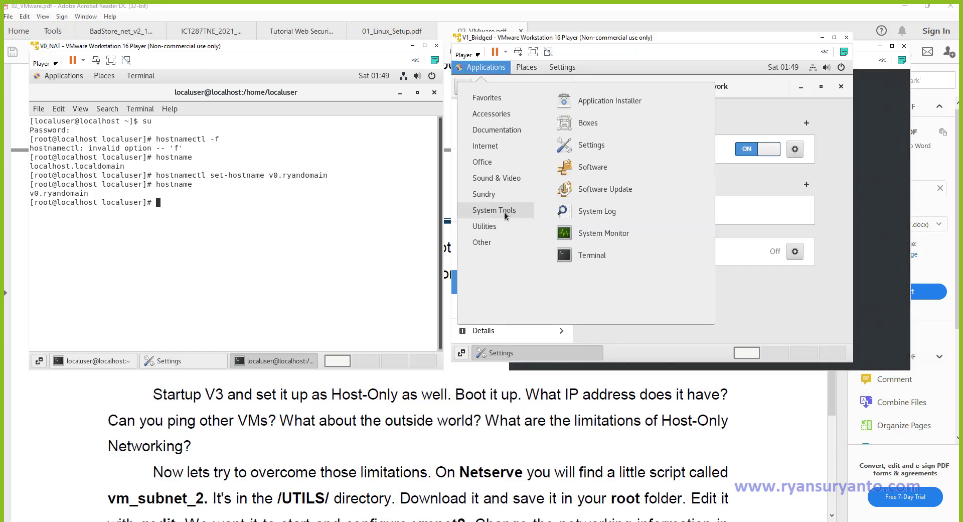
pyautogui.click(582, 255)
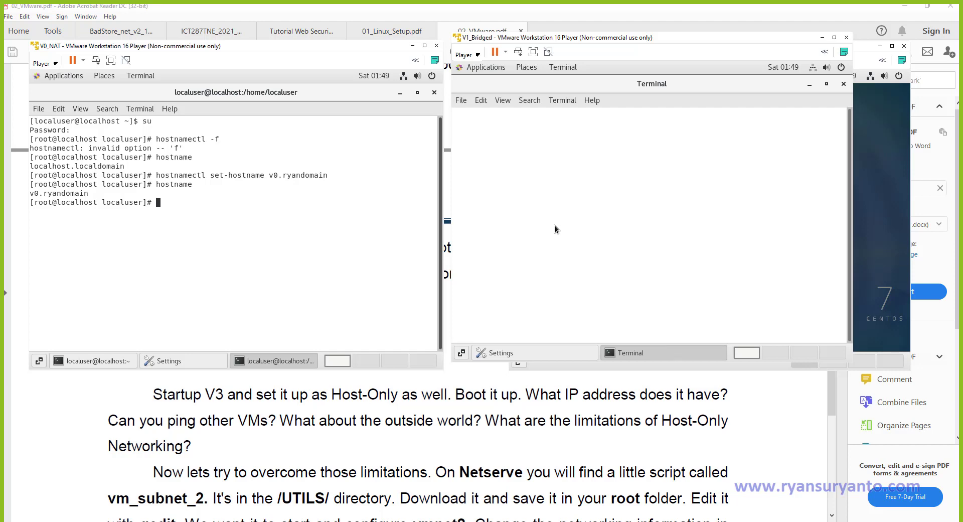
pyautogui.write('su')
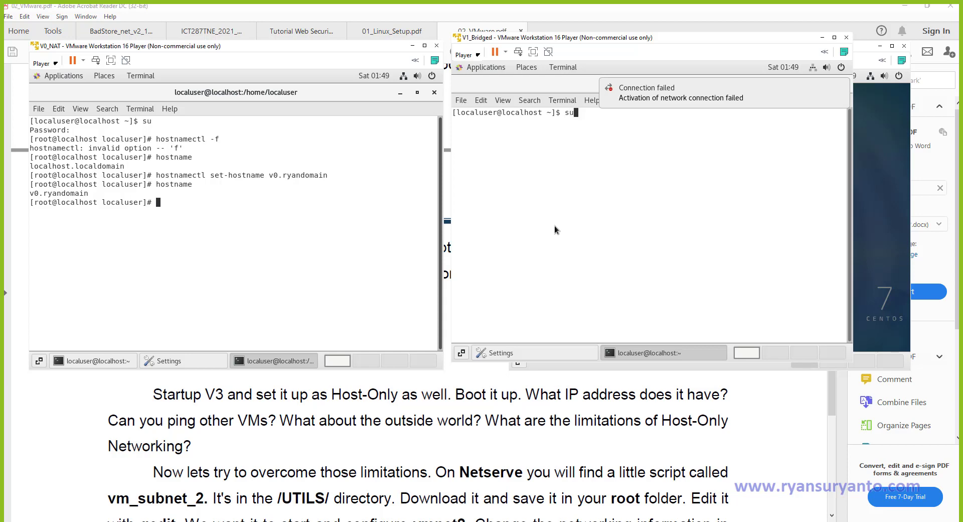
pyautogui.press('Return')
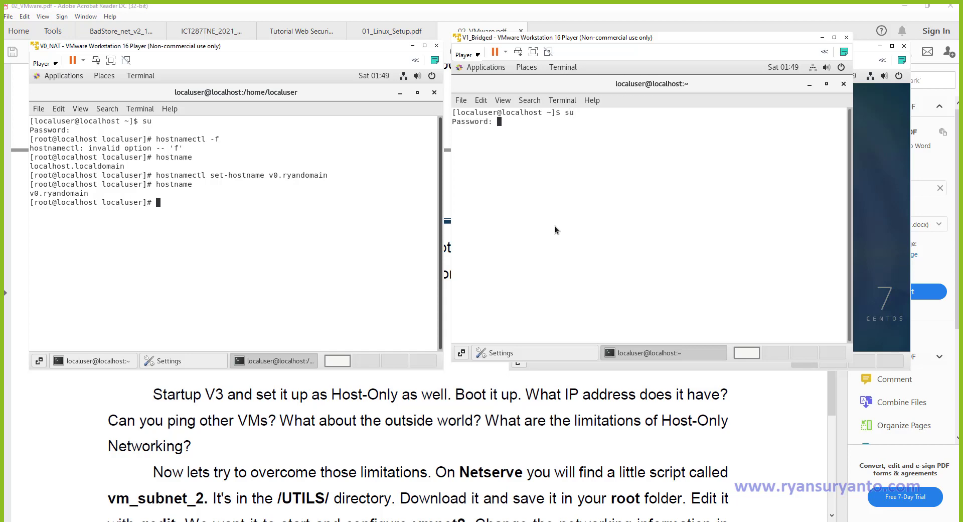
pyautogui.press('Return')
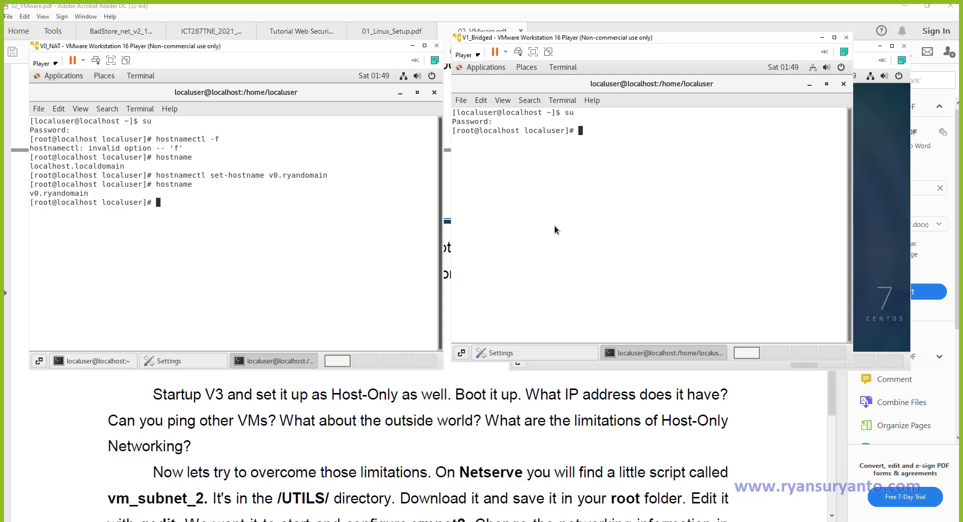
# Set V1's hostname to v1.ryandomain, confirm it with hostname, then reboot.
pyautogui.write('hostnamectl set-hostname ')
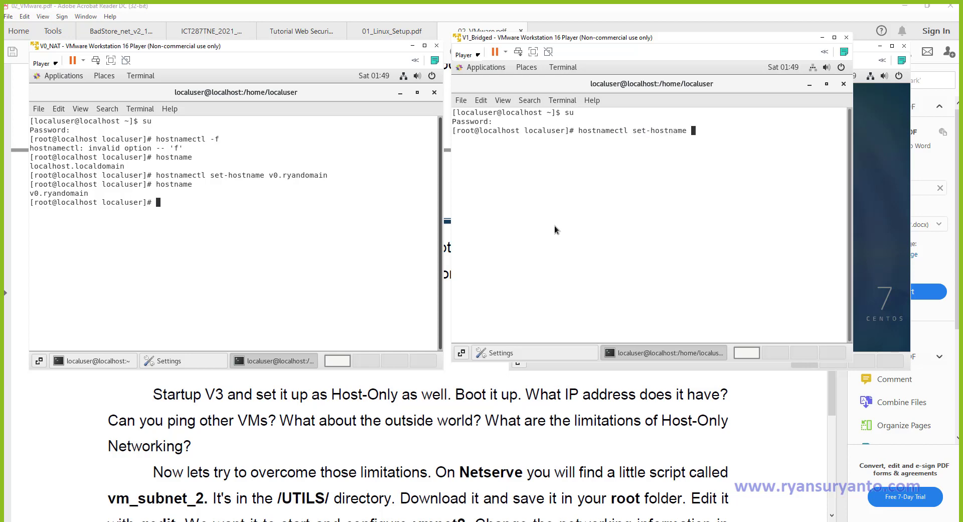
pyautogui.write('v1.ryandomain')
pyautogui.press('Return')
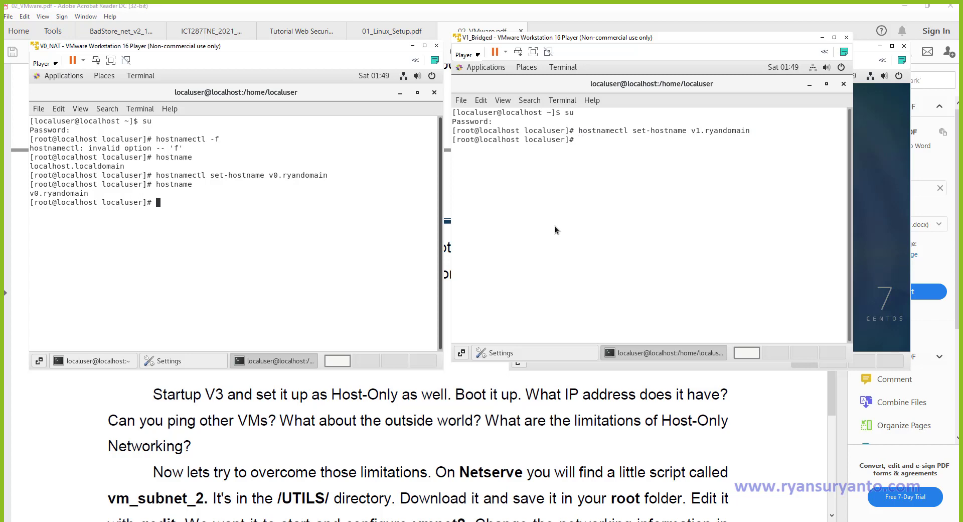
pyautogui.write('hostname')
pyautogui.press('Return')
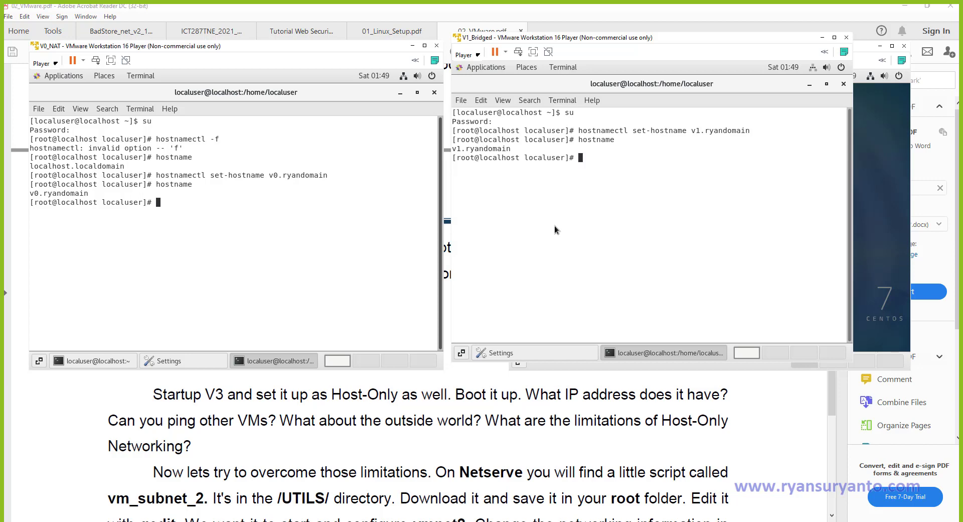
pyautogui.write('reboot')
pyautogui.press('Return')
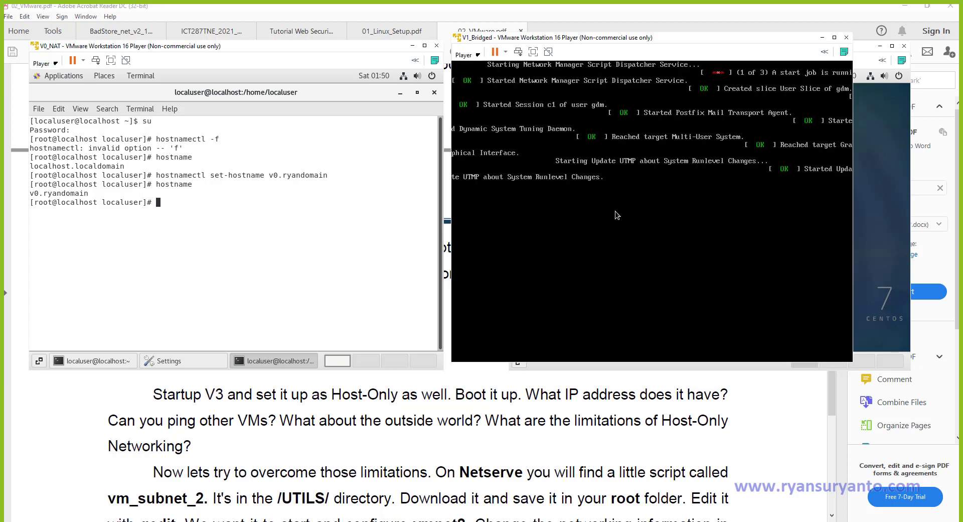
# Bring the V2_HostOnly machine window to the front.
pyautogui.click(876, 252)
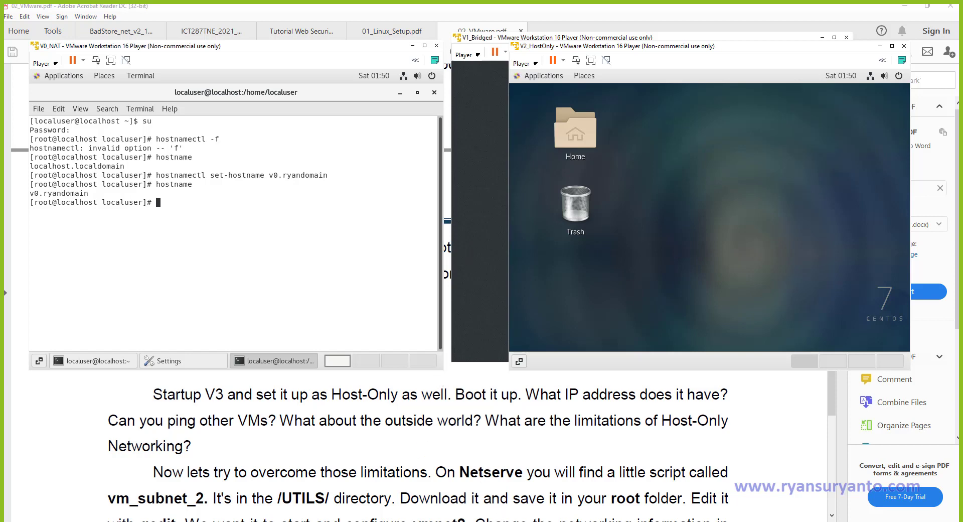
# Bring the 02_VMware.pdf lab sheet to the front in Acrobat Reader and skim its opening pages.
pyautogui.moveTo(528, 521)
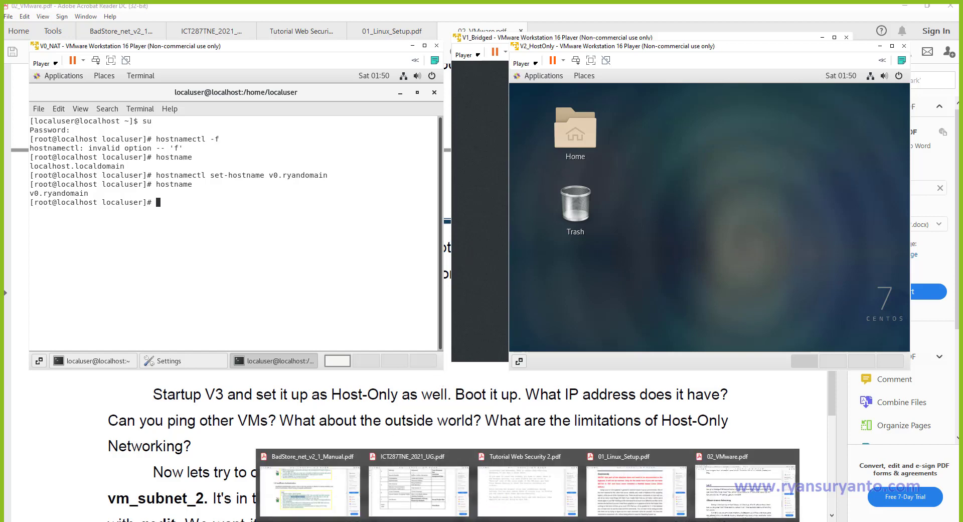
pyautogui.click(721, 475)
pyautogui.scroll(-3, 465, 295)
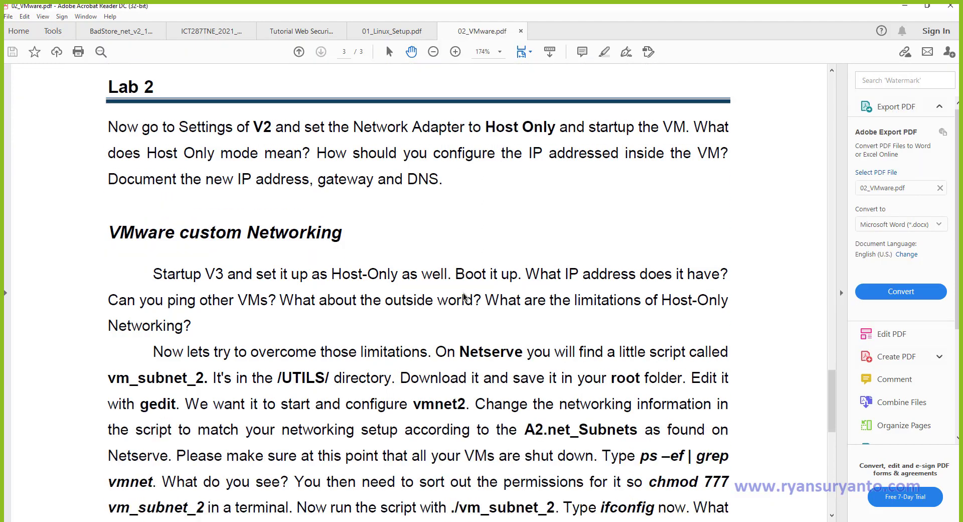
pyautogui.scroll(-2, 465, 297)
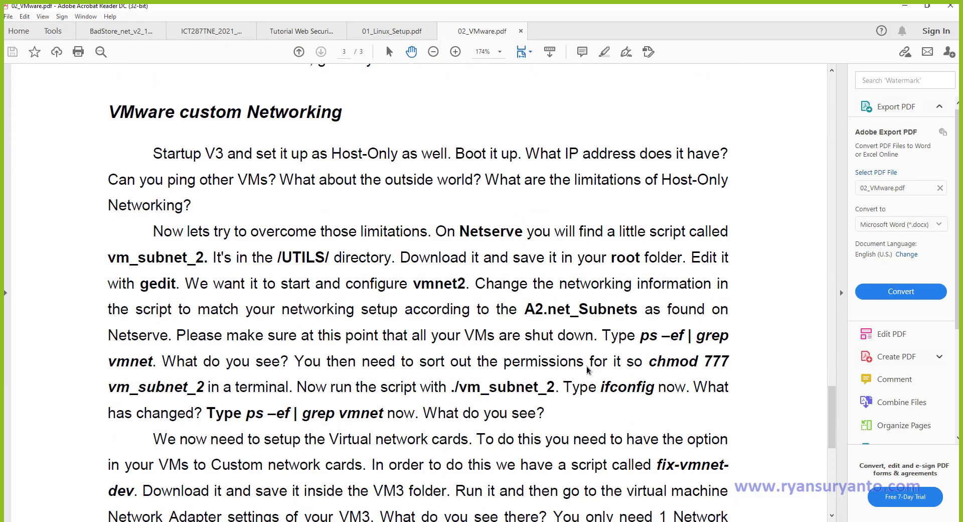
pyautogui.scroll(8, 462, 301)
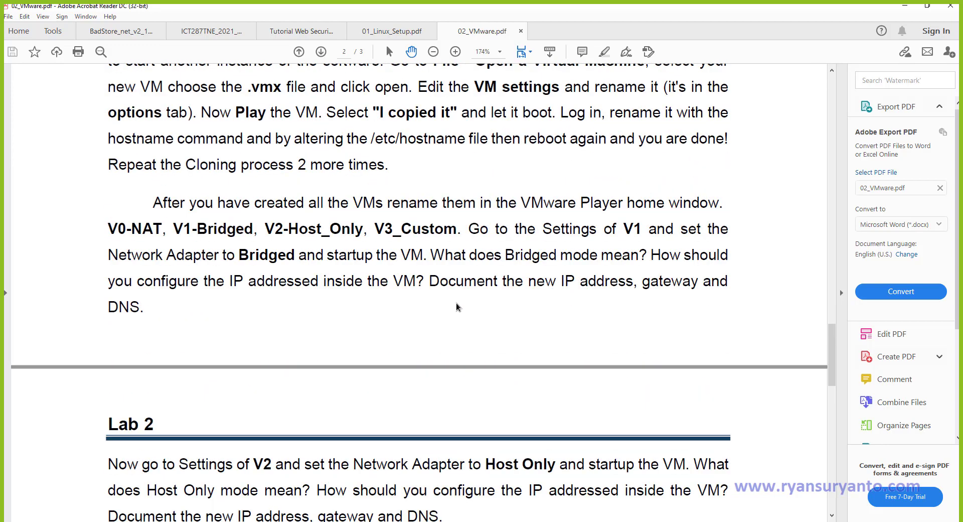
pyautogui.scroll(1, 457, 306)
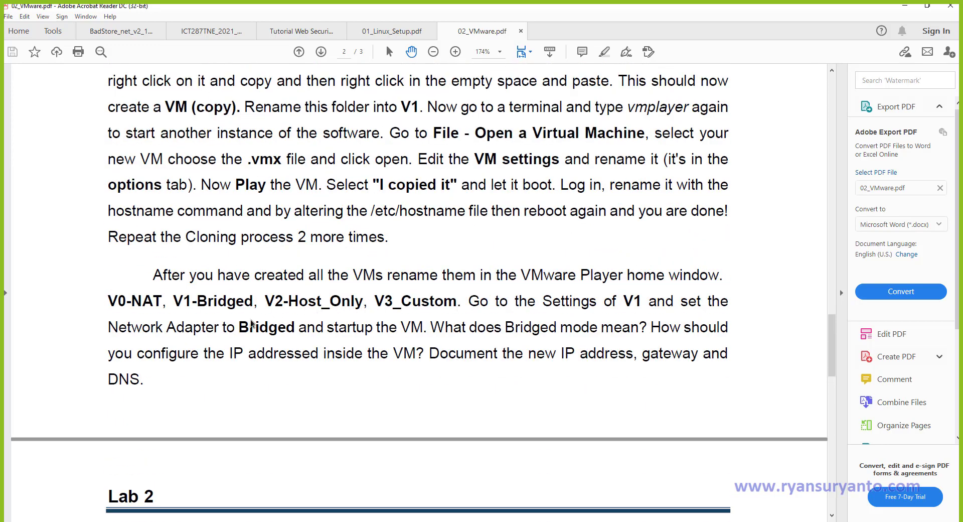
# Scroll through pages 2–3 to the VMware custom Networking heading.
pyautogui.scroll(-3, 251, 324)
pyautogui.scroll(2, 251, 324)
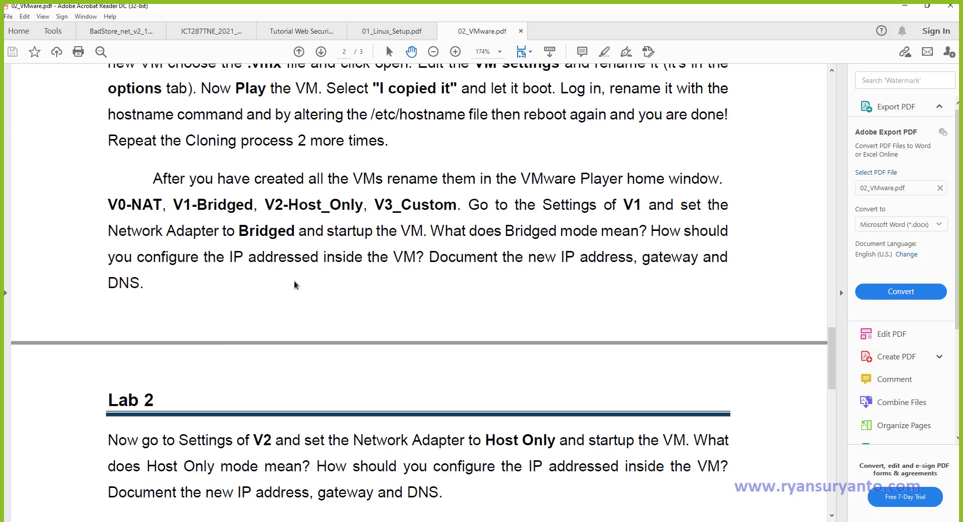
pyautogui.scroll(-4, 294, 284)
pyautogui.scroll(3, 294, 284)
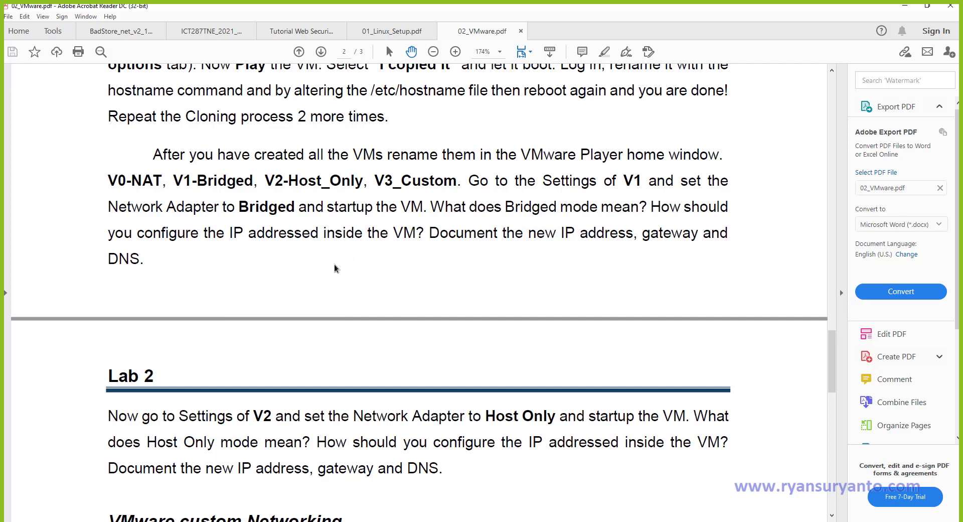
pyautogui.scroll(-5, 336, 269)
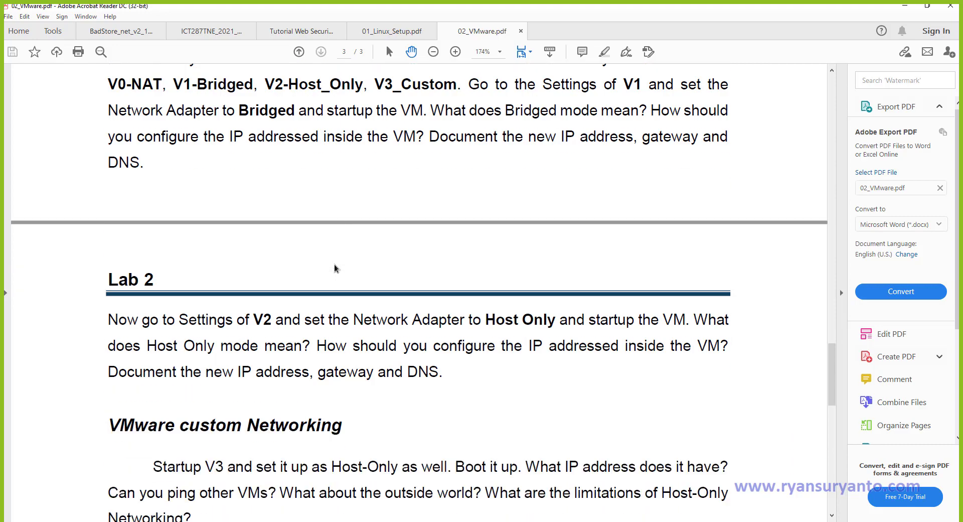
pyautogui.scroll(-3, 333, 270)
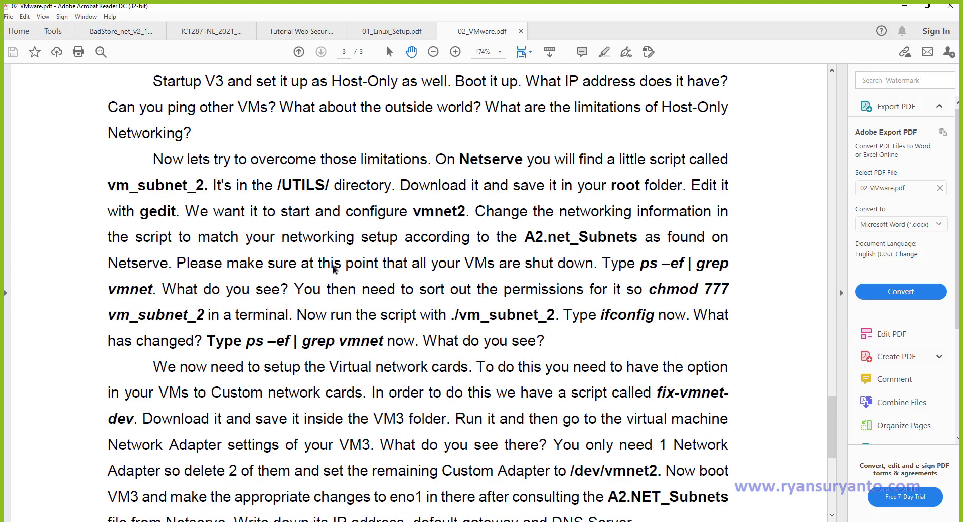
pyautogui.scroll(5, 334, 269)
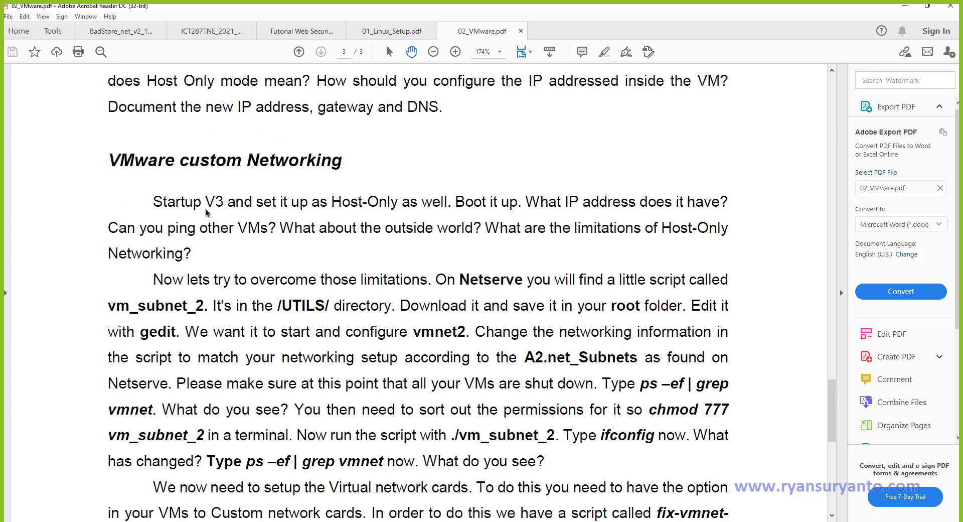
# Select the words 'V3 and' in the Startup line, then return up to Lab 2.
pyautogui.moveTo(205, 210); pyautogui.dragTo(253, 204)
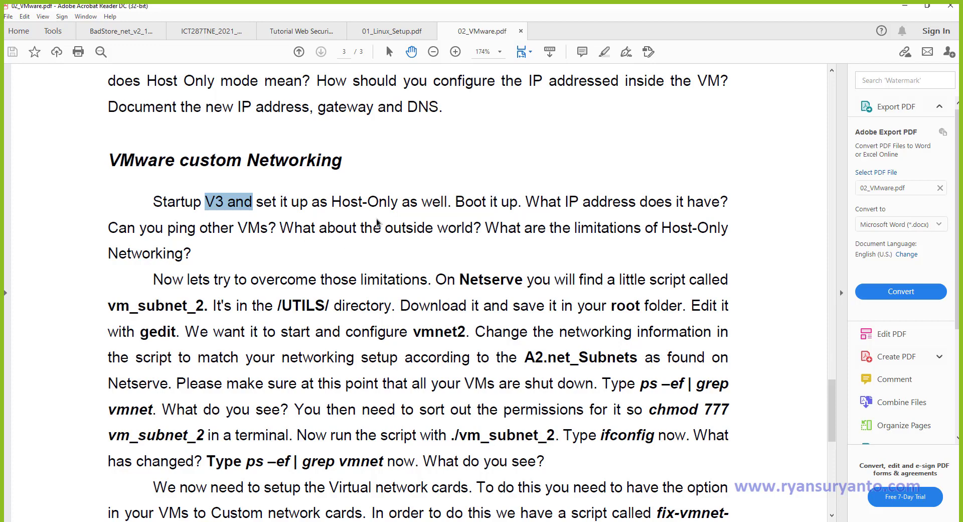
pyautogui.scroll(2, 282, 219)
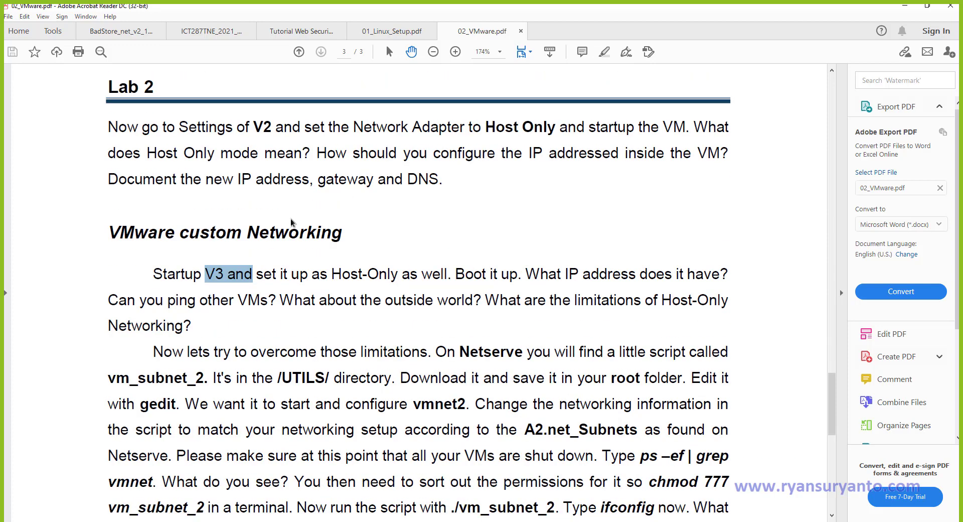
pyautogui.scroll(10, 418, 461)
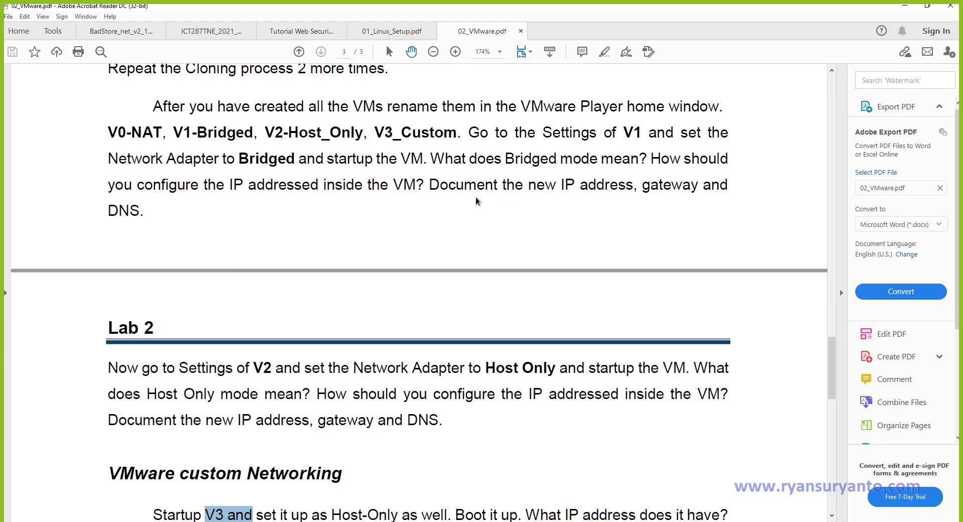
# Read down to the 'Lets make it perfect!' quagga routing section.
pyautogui.scroll(-2, 476, 197)
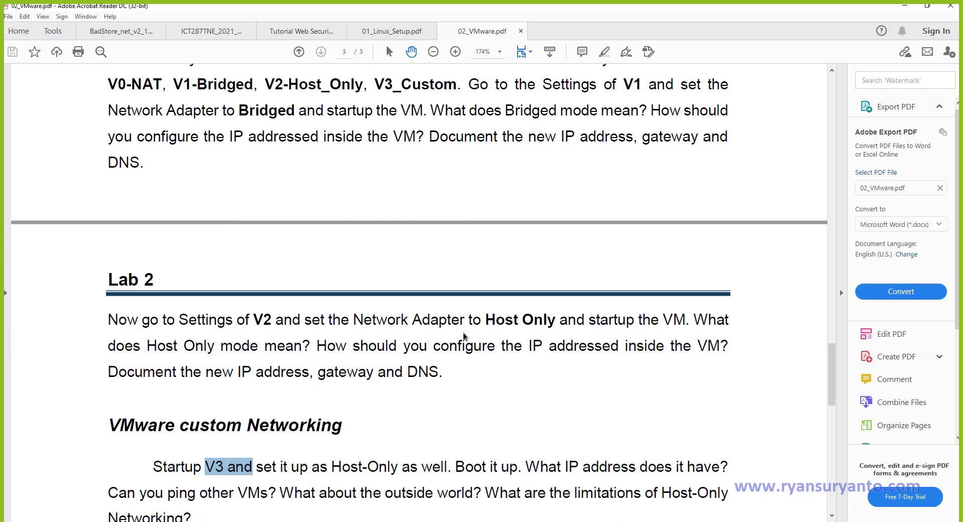
pyautogui.scroll(-7, 304, 361)
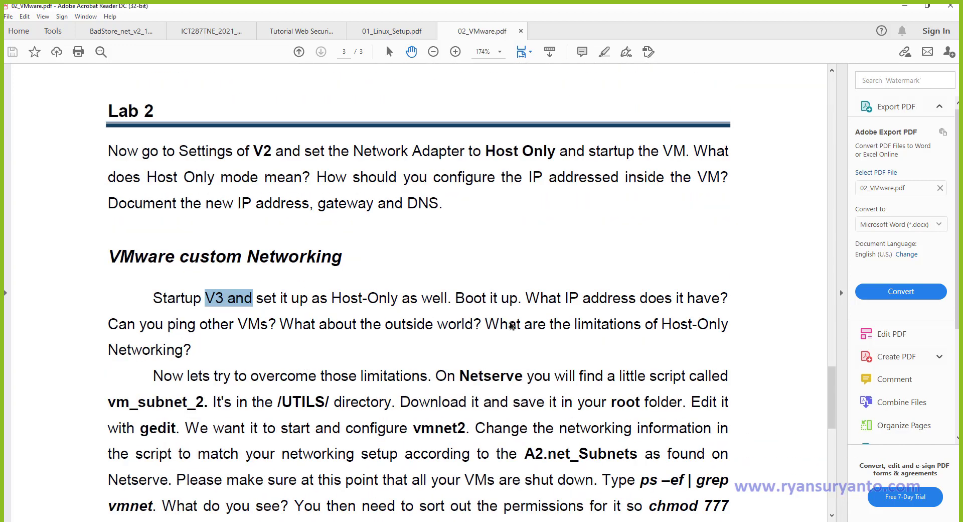
pyautogui.scroll(-3, 512, 327)
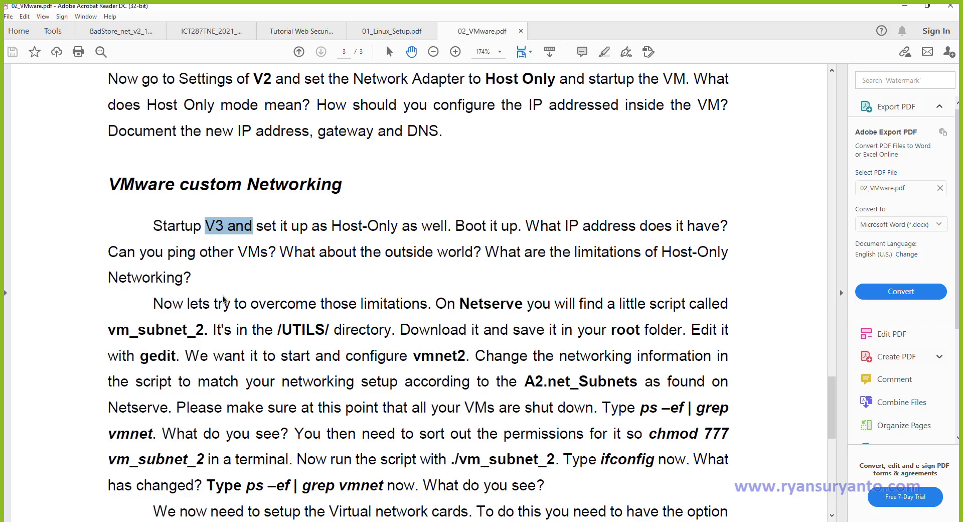
pyautogui.scroll(-4, 223, 299)
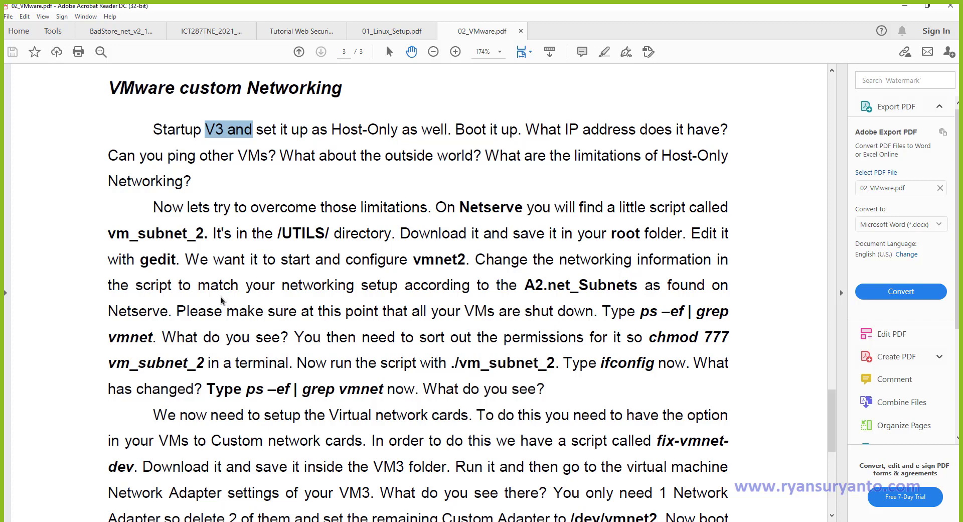
pyautogui.scroll(-4, 221, 299)
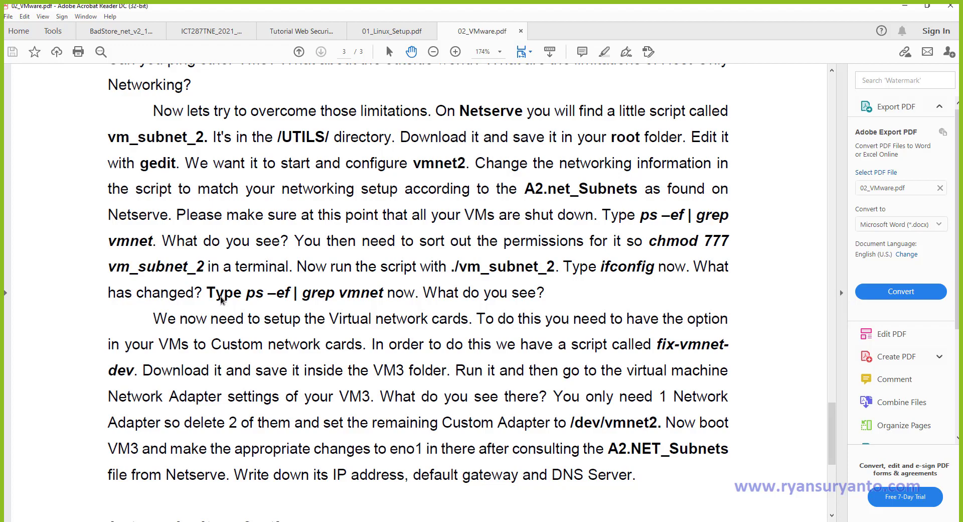
pyautogui.scroll(-12, 221, 300)
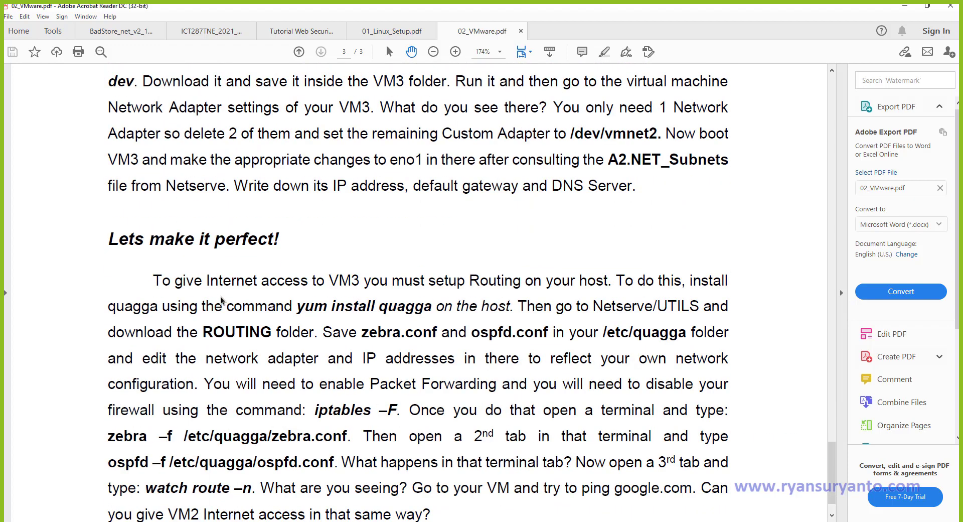
pyautogui.scroll(-2, 221, 297)
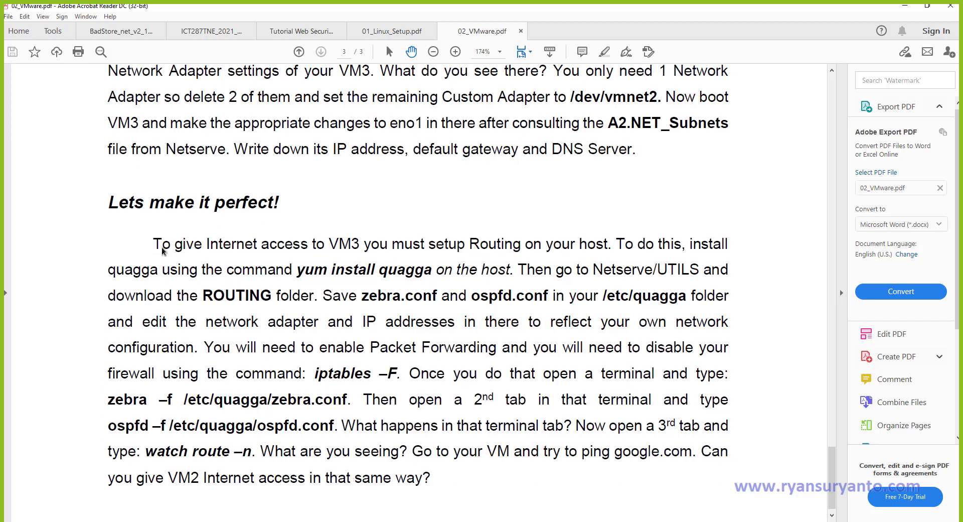
# Select the routing paragraph's first line and start moving back up the document.
pyautogui.moveTo(170, 250); pyautogui.dragTo(697, 256)
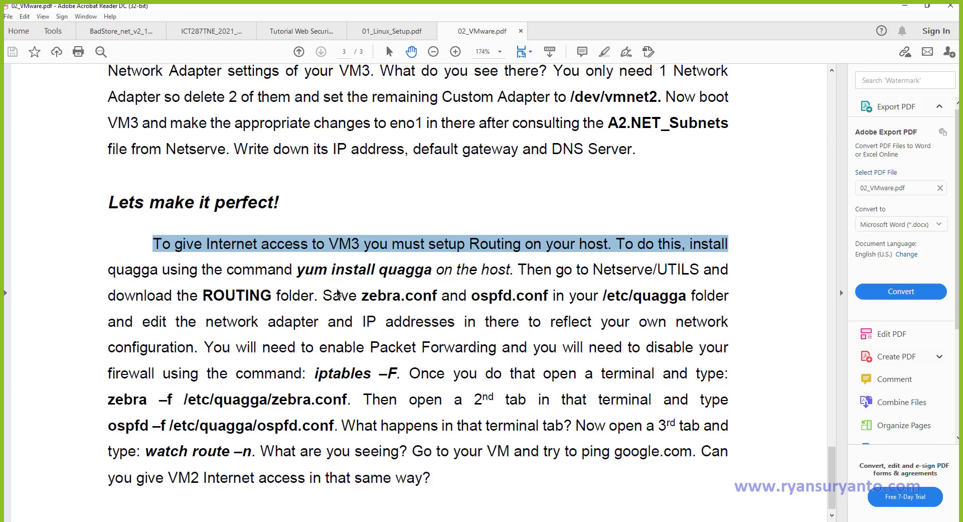
pyautogui.scroll(5, 340, 288)
pyautogui.scroll(2, 337, 288)
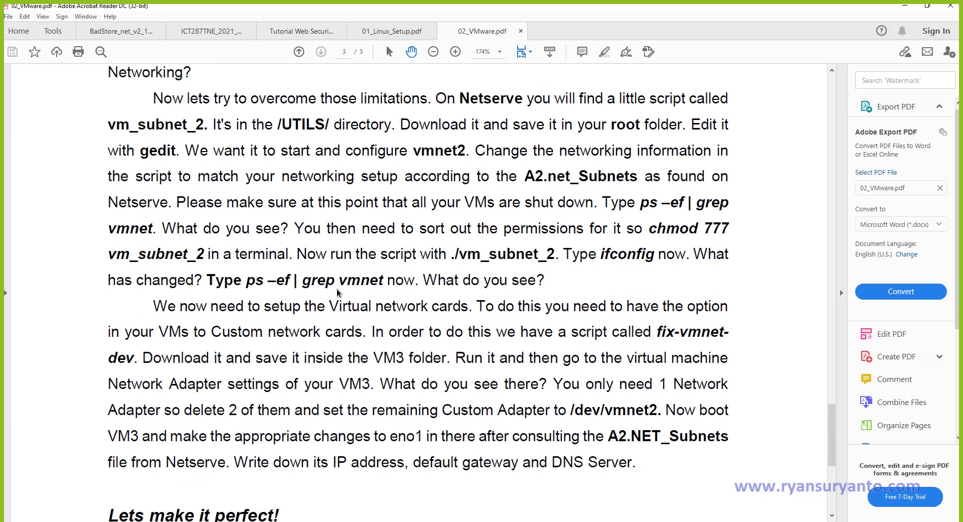
pyautogui.scroll(4, 337, 288)
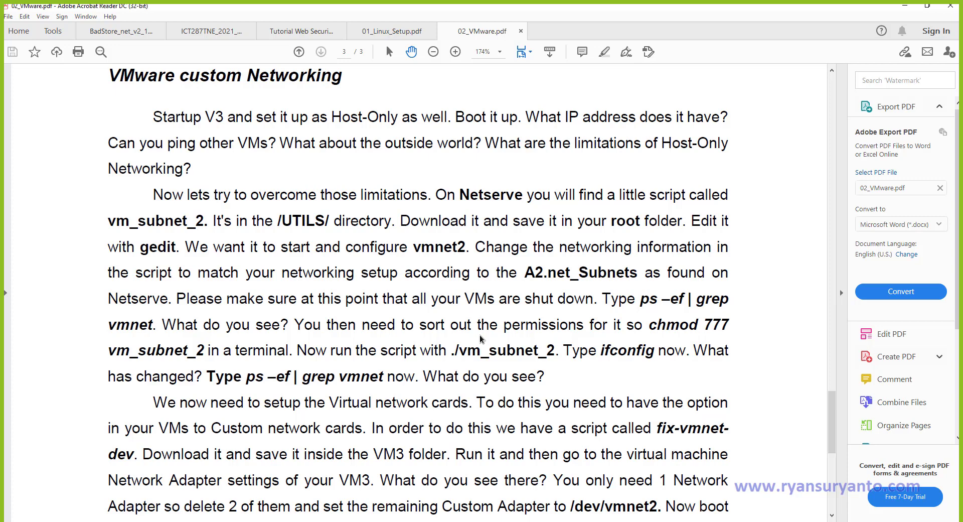
# Settle on the Lab 2 Host Only and VMware custom Networking instructions.
pyautogui.scroll(3, 480, 335)
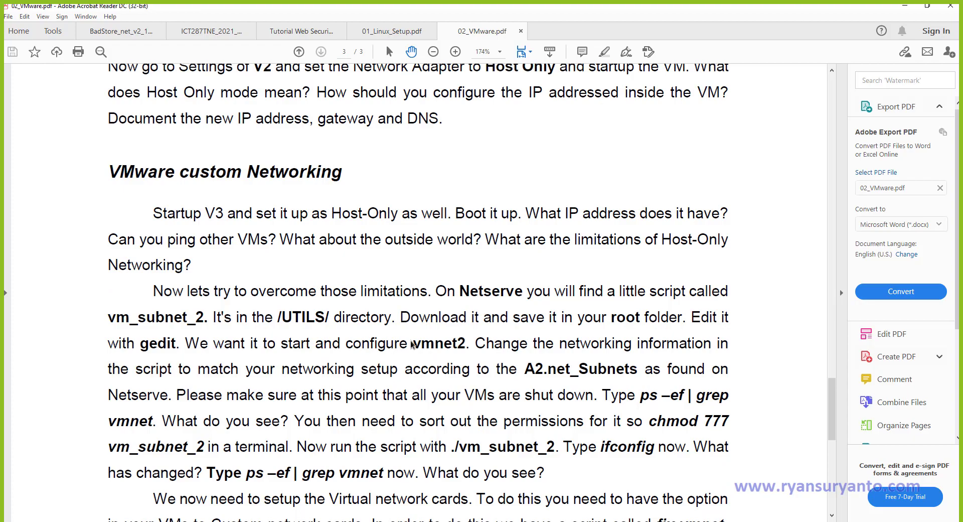
pyautogui.scroll(-5, 412, 344)
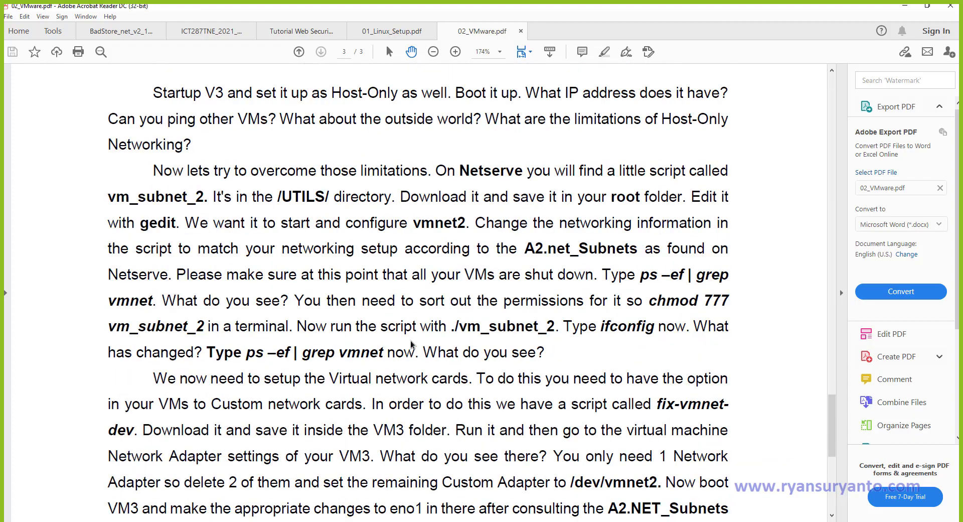
pyautogui.scroll(2, 412, 344)
pyautogui.scroll(-10, 411, 346)
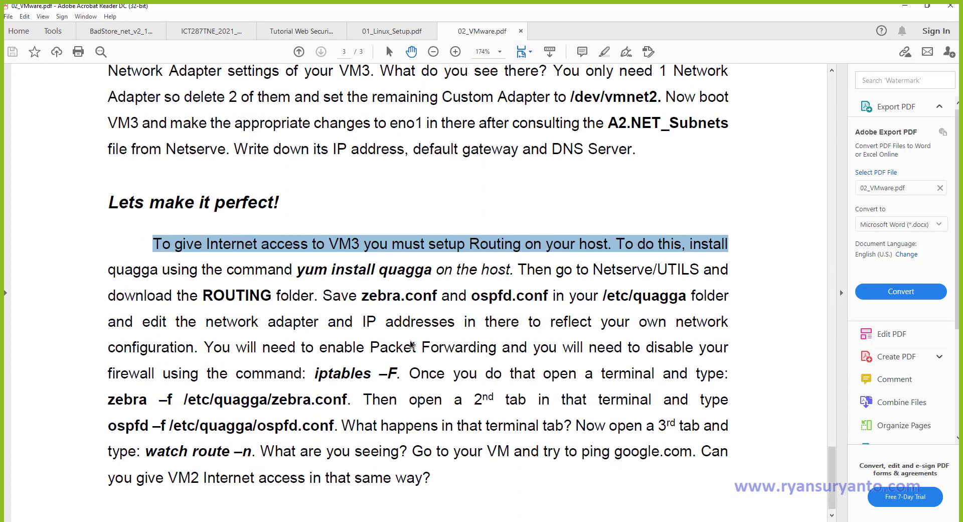
pyautogui.scroll(3, 410, 344)
pyautogui.scroll(9, 411, 344)
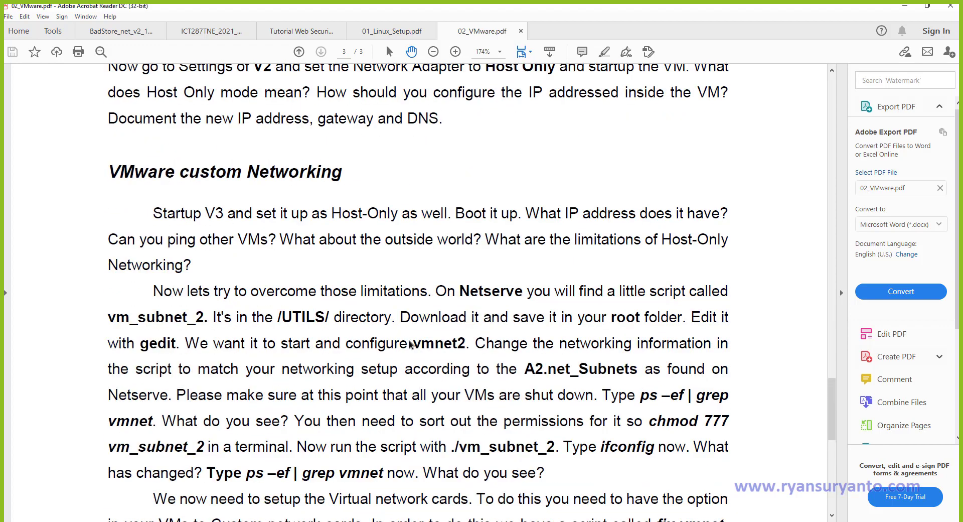
pyautogui.scroll(4, 409, 344)
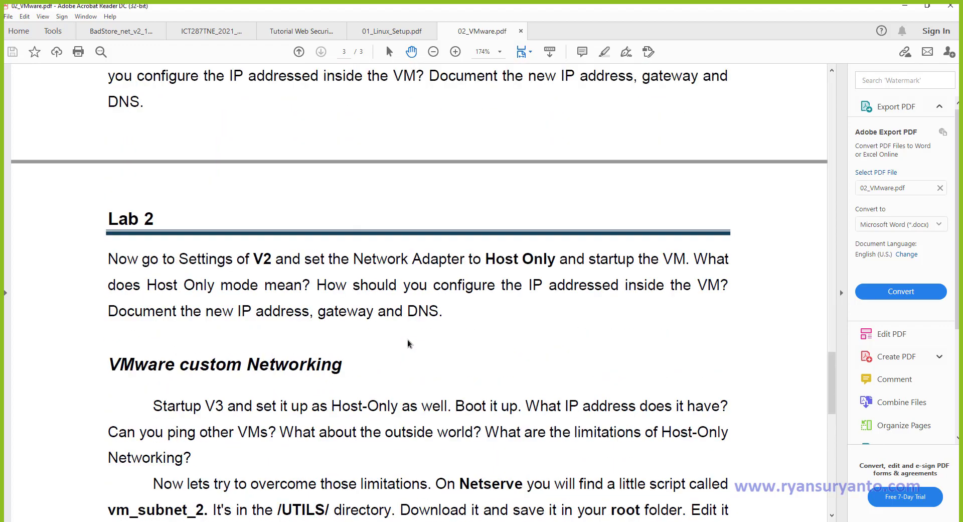